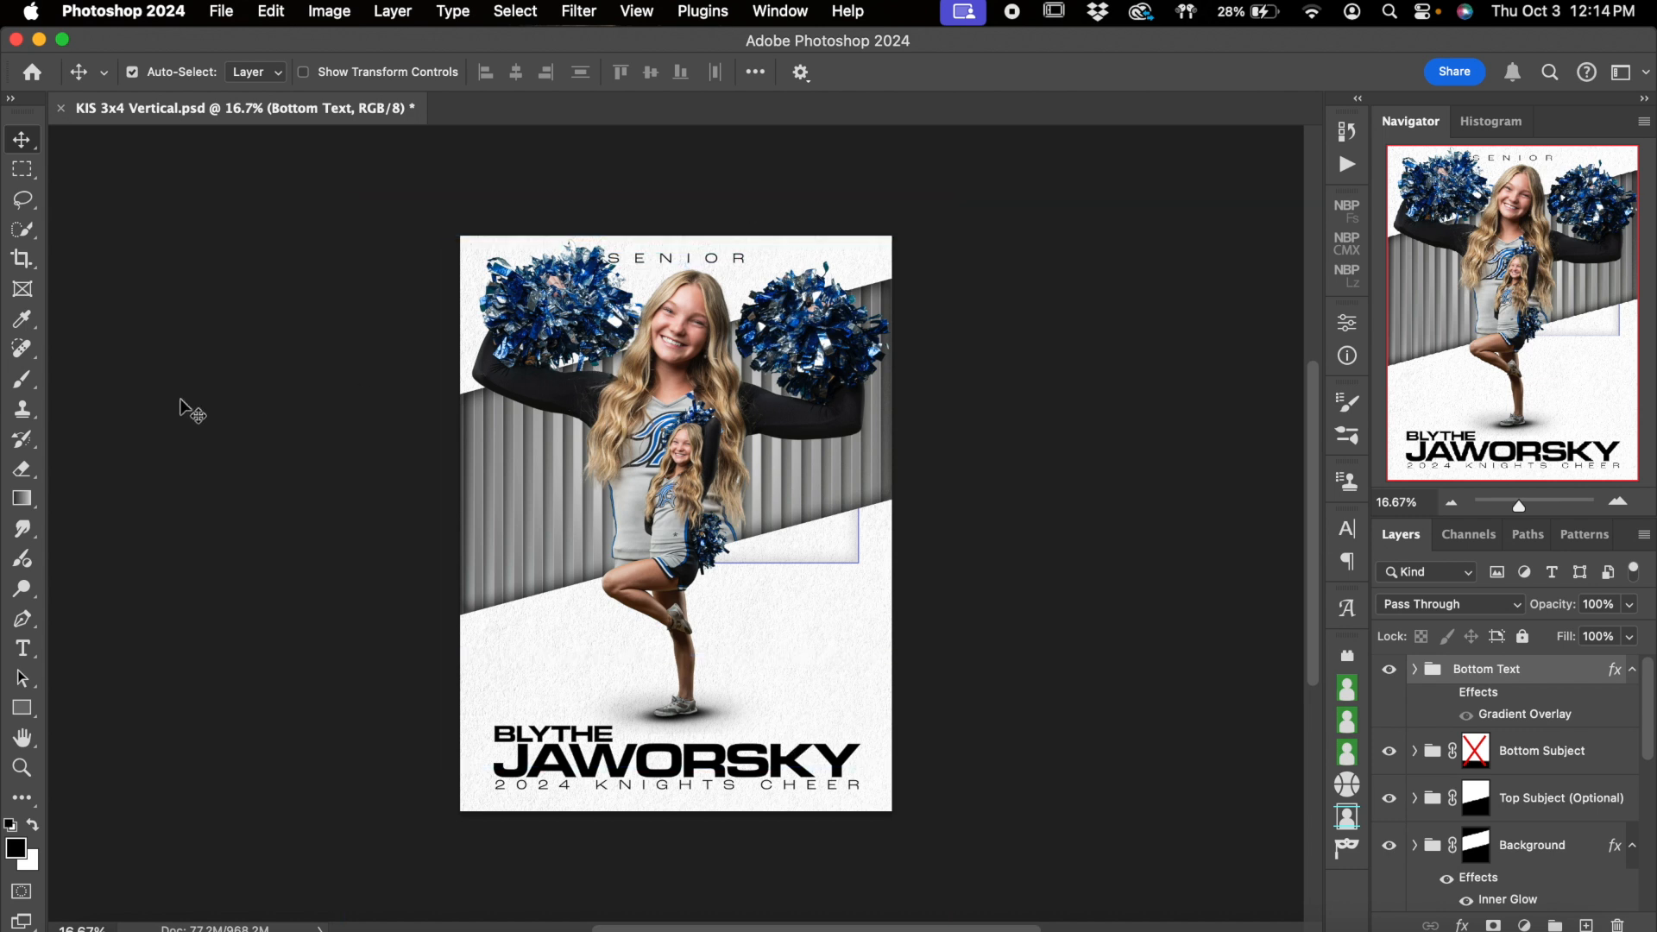
# Activate the Type tool and examine the poster layout from the SENIOR heading down to the bottom text
pyautogui.click(22, 648)
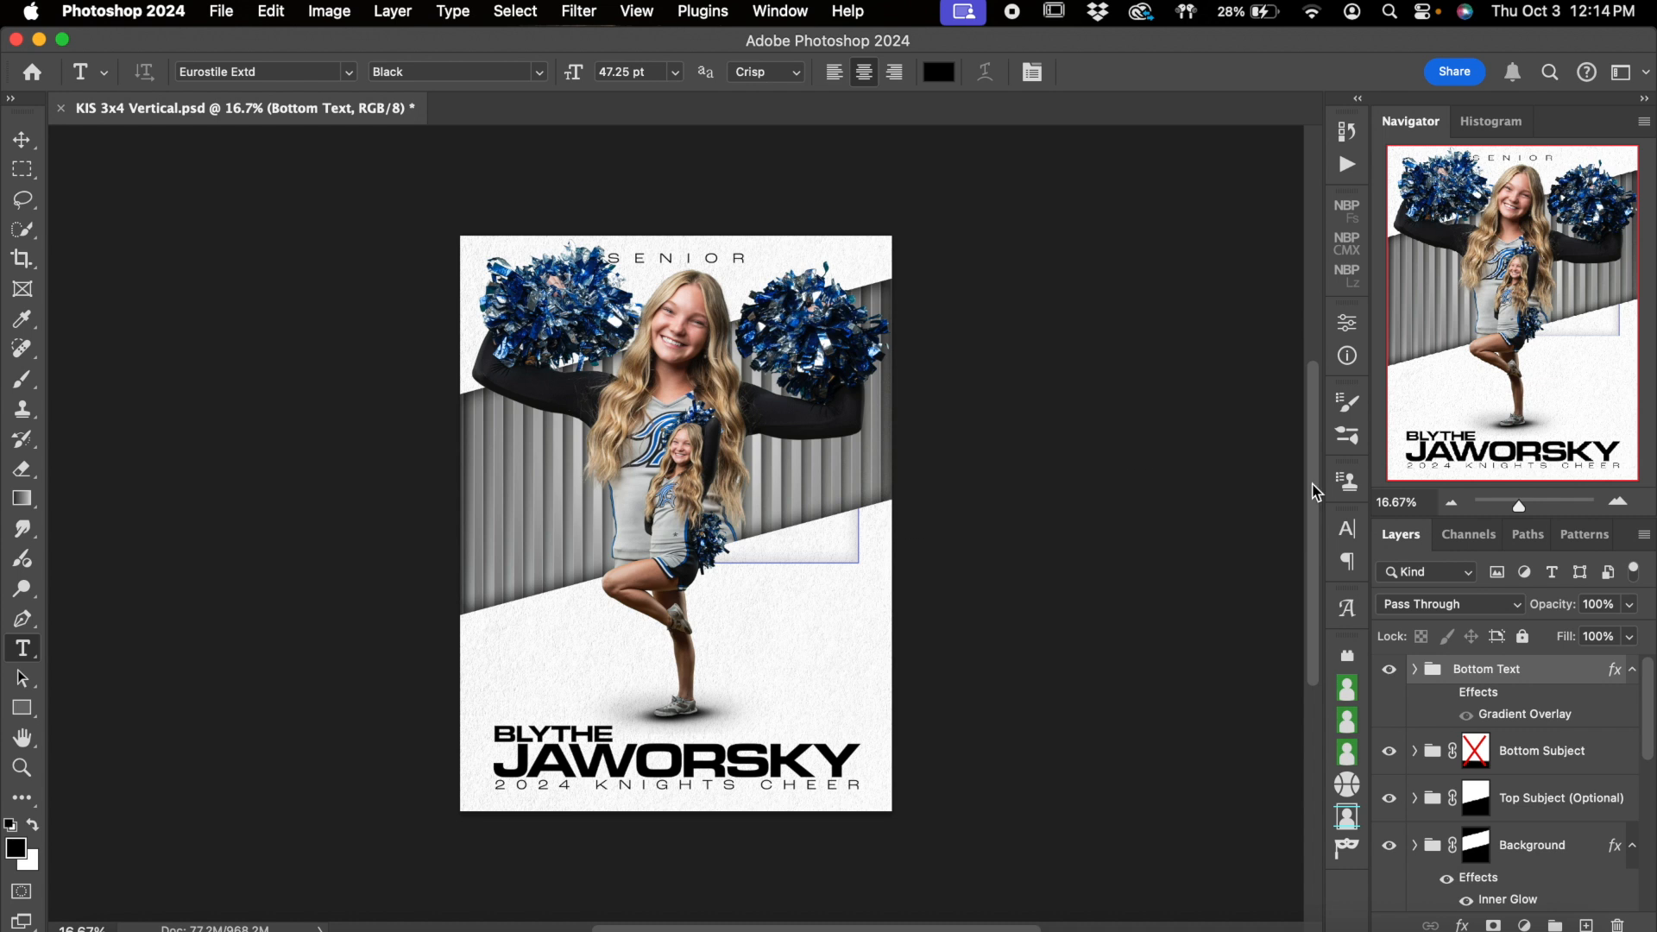
pyautogui.click(1618, 502)
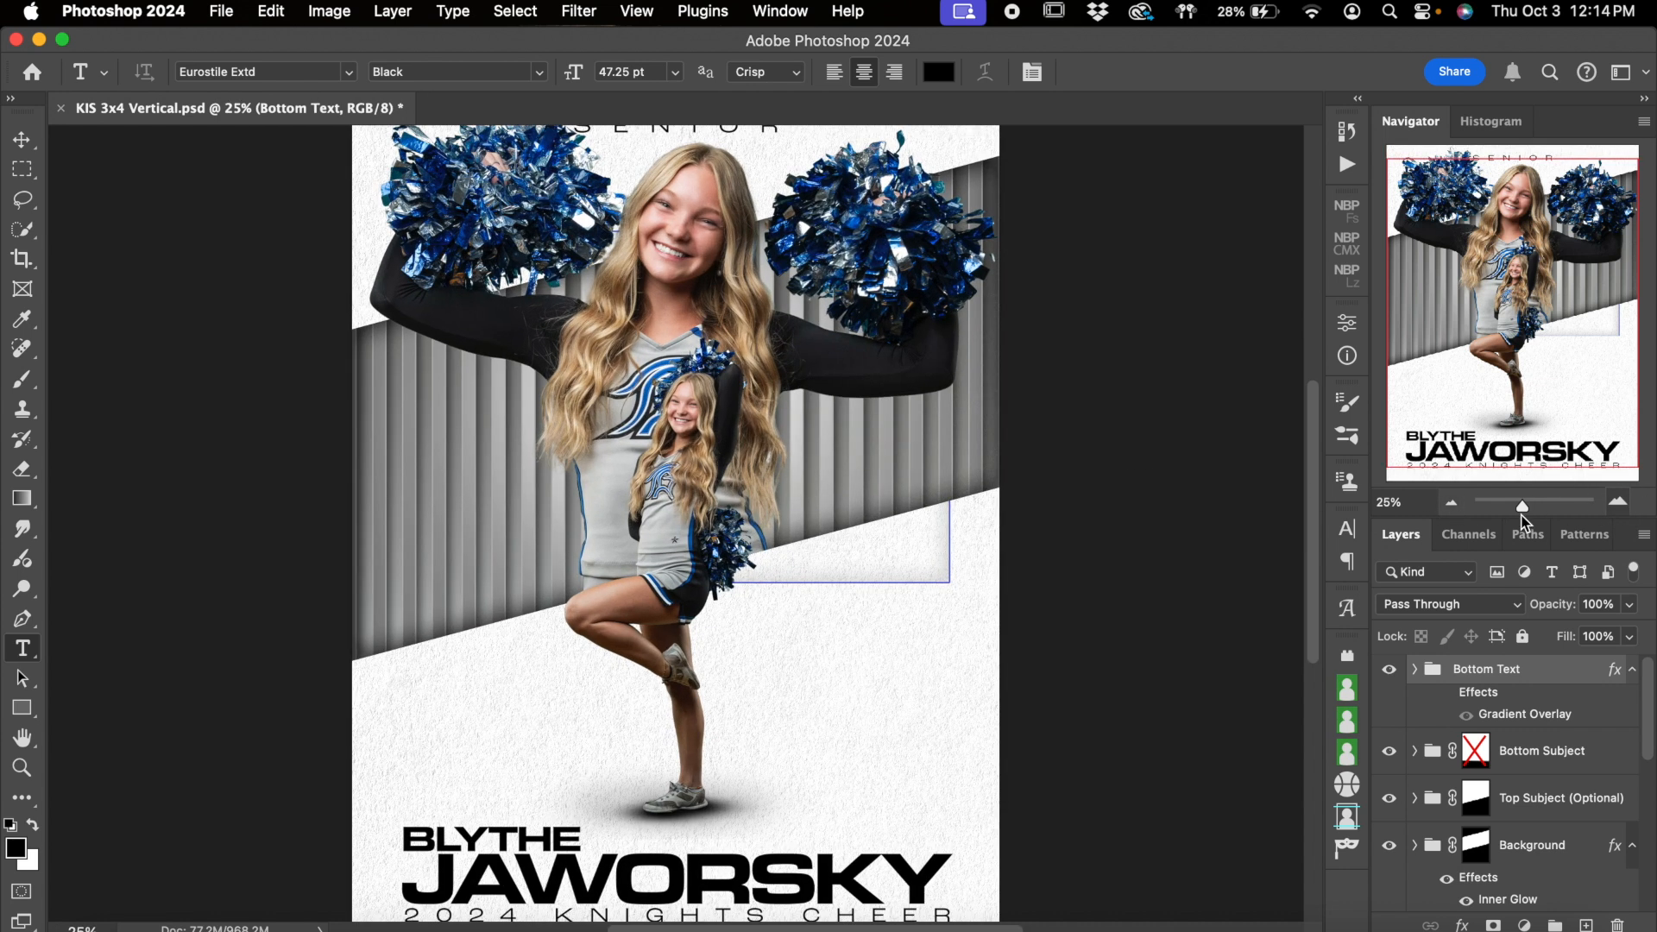
pyautogui.click(1455, 509)
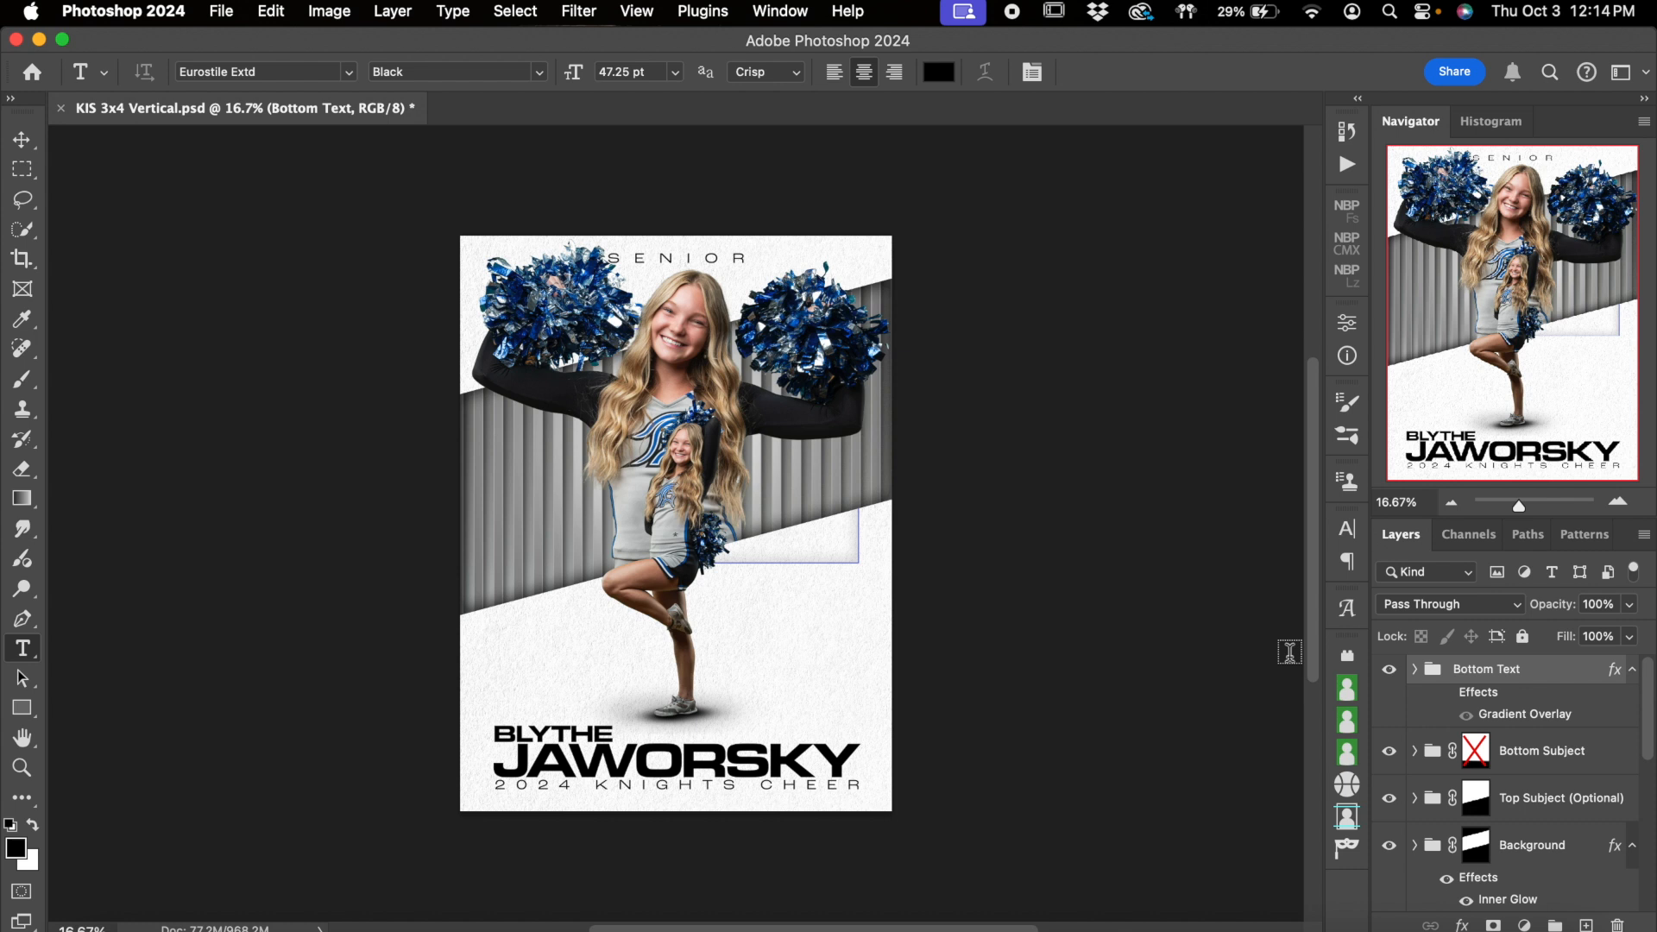
pyautogui.click(1618, 502)
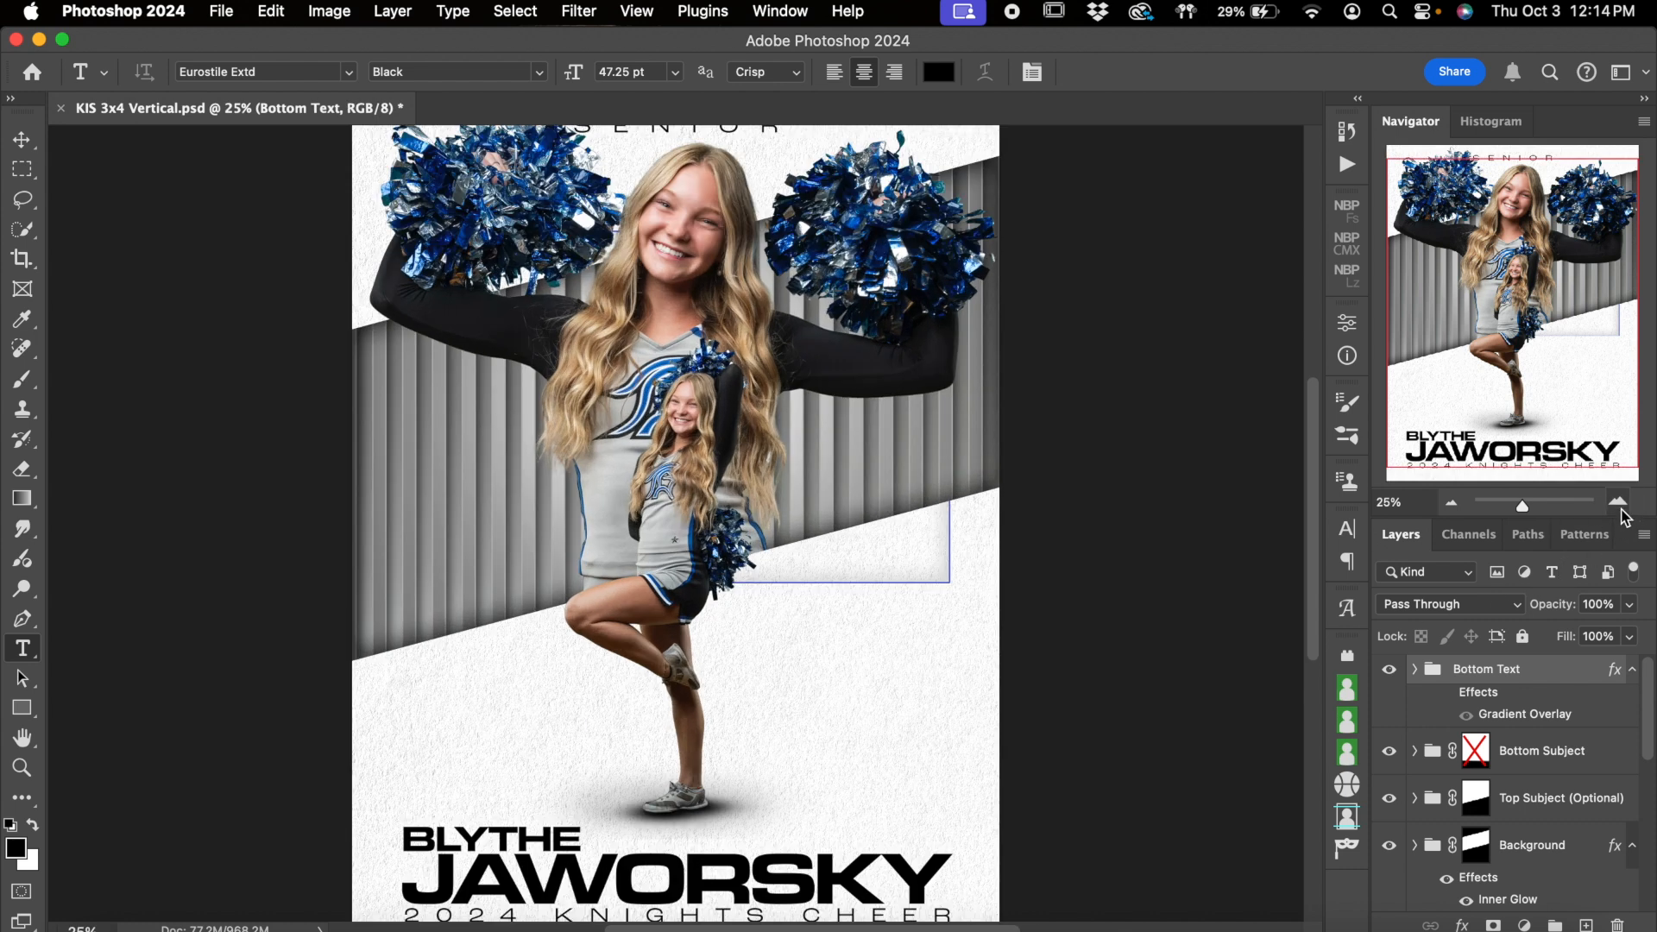
pyautogui.scroll(-5, 1021, 582)
pyautogui.scroll(7, 1015, 574)
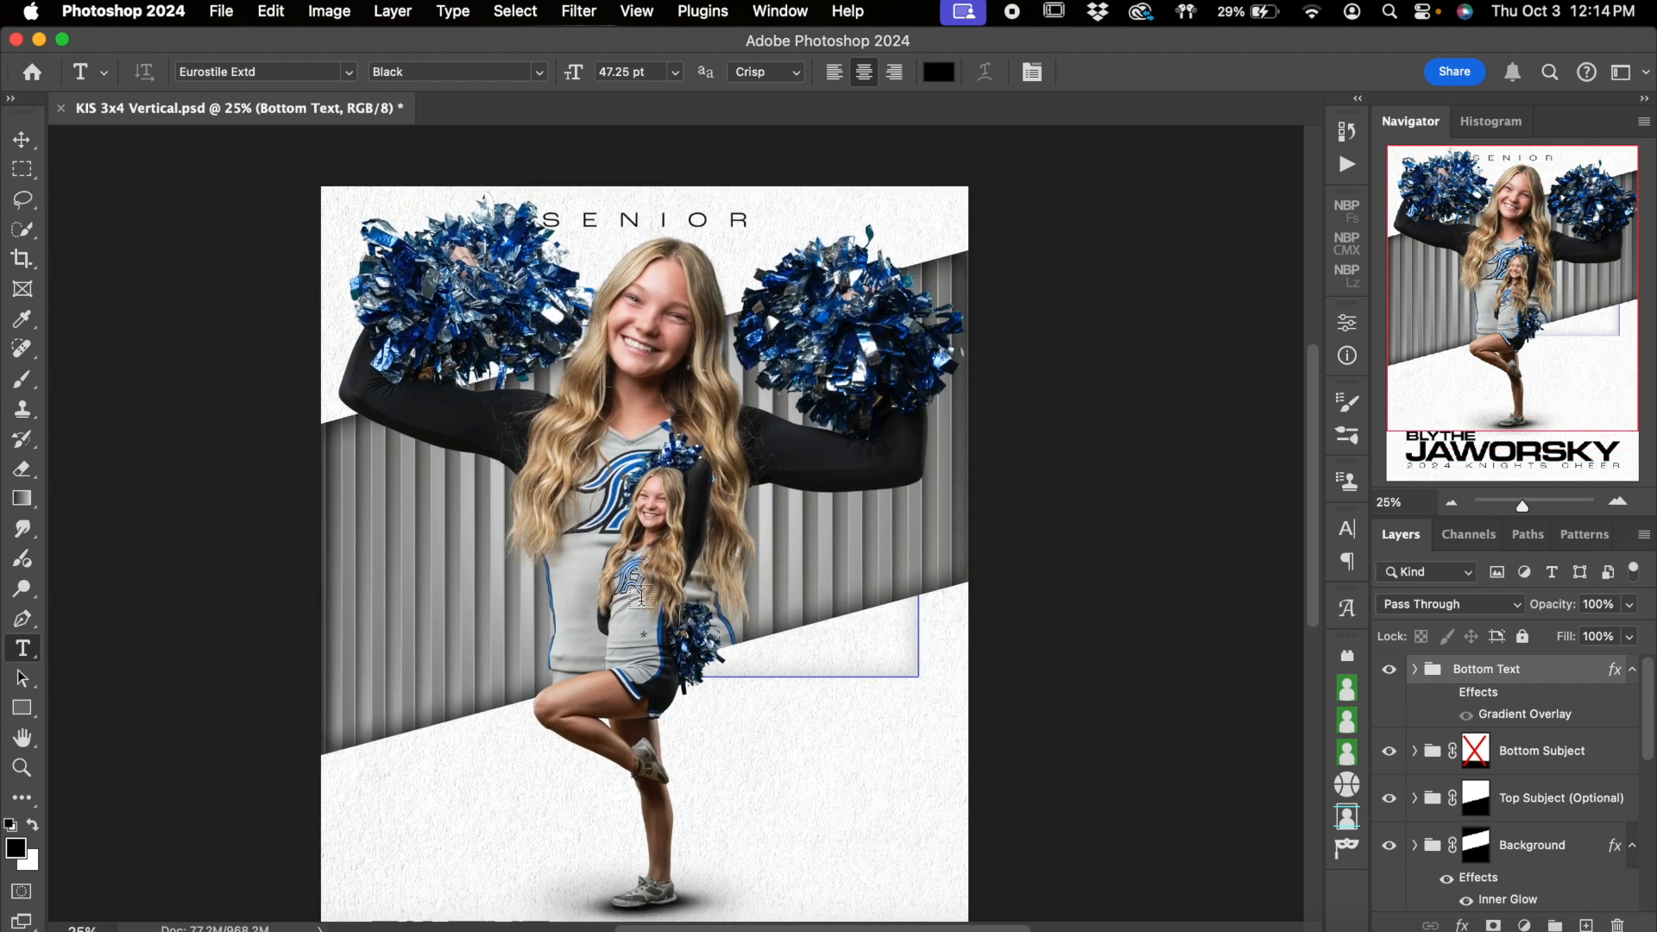
pyautogui.scroll(-2, 991, 655)
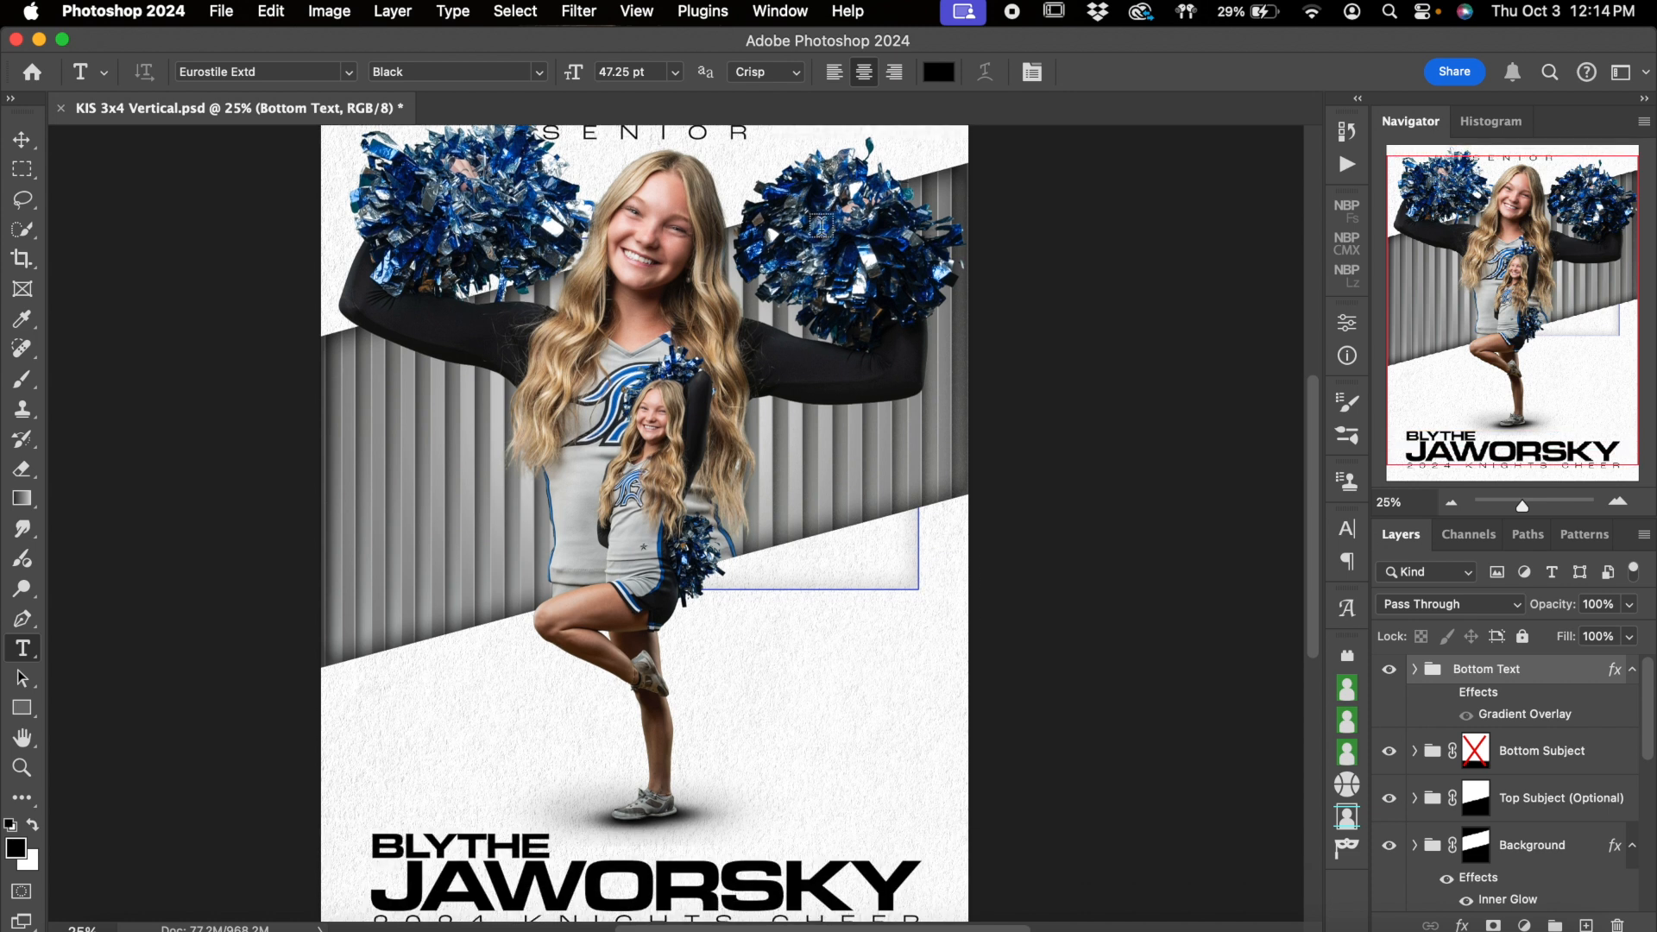
pyautogui.scroll(2, 1157, 607)
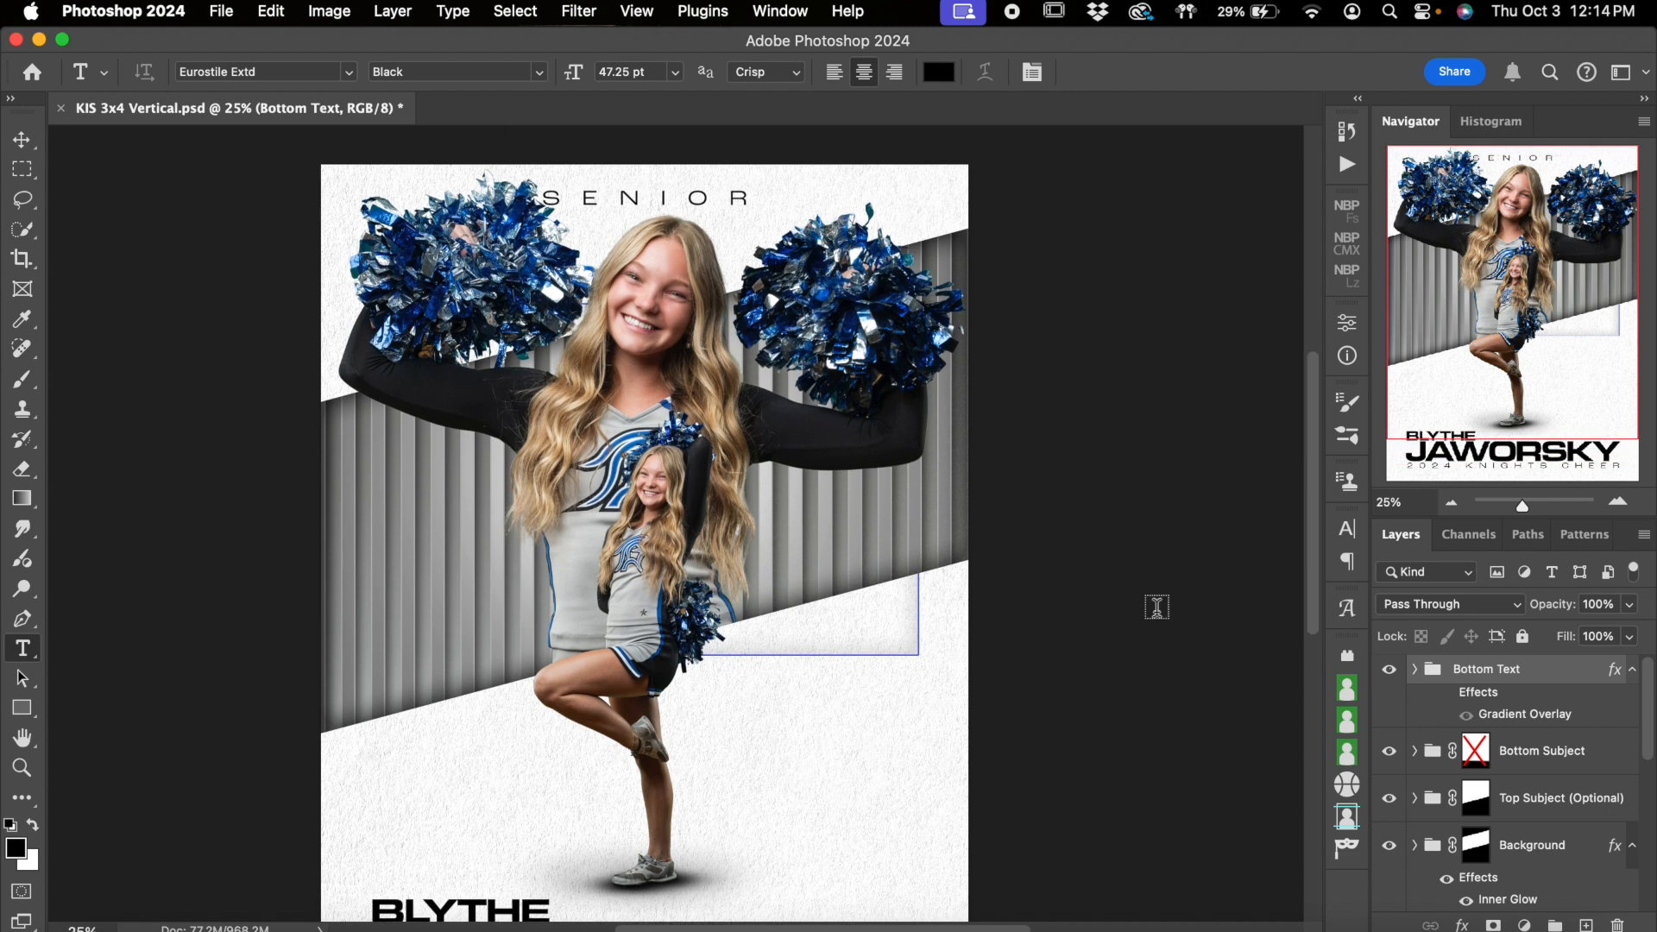
pyautogui.scroll(-4, 1158, 606)
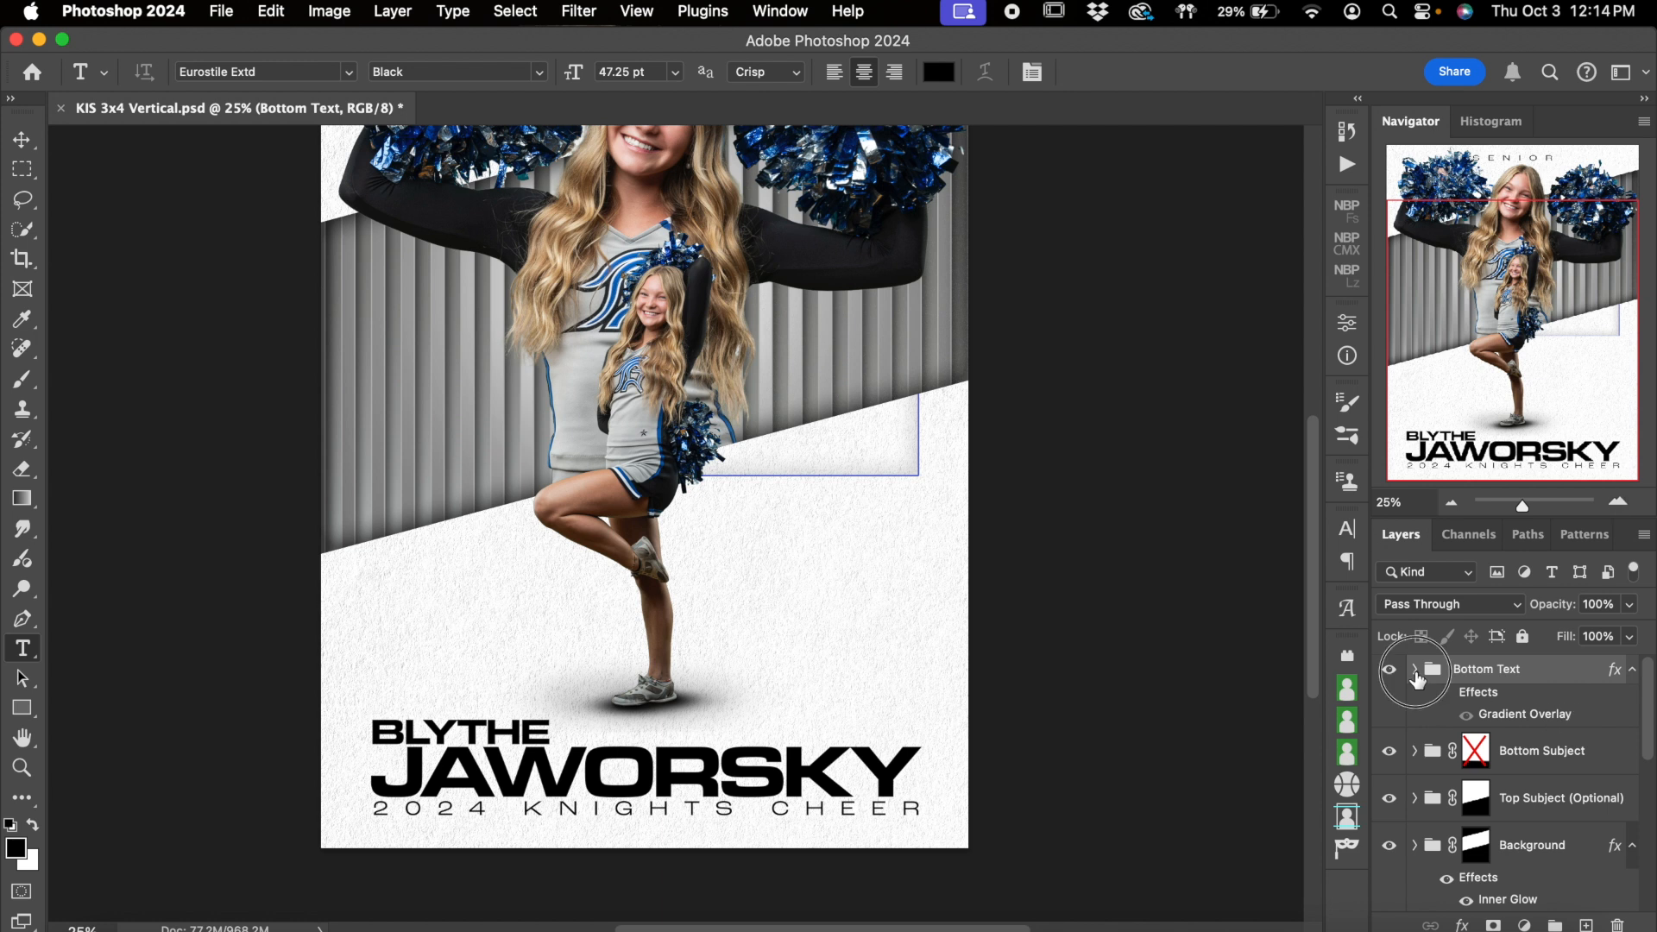
# Expand the Bottom Text group and try replacing the first name with the placeholder KJHKJDSH, discarding the edit
pyautogui.click(1415, 670)
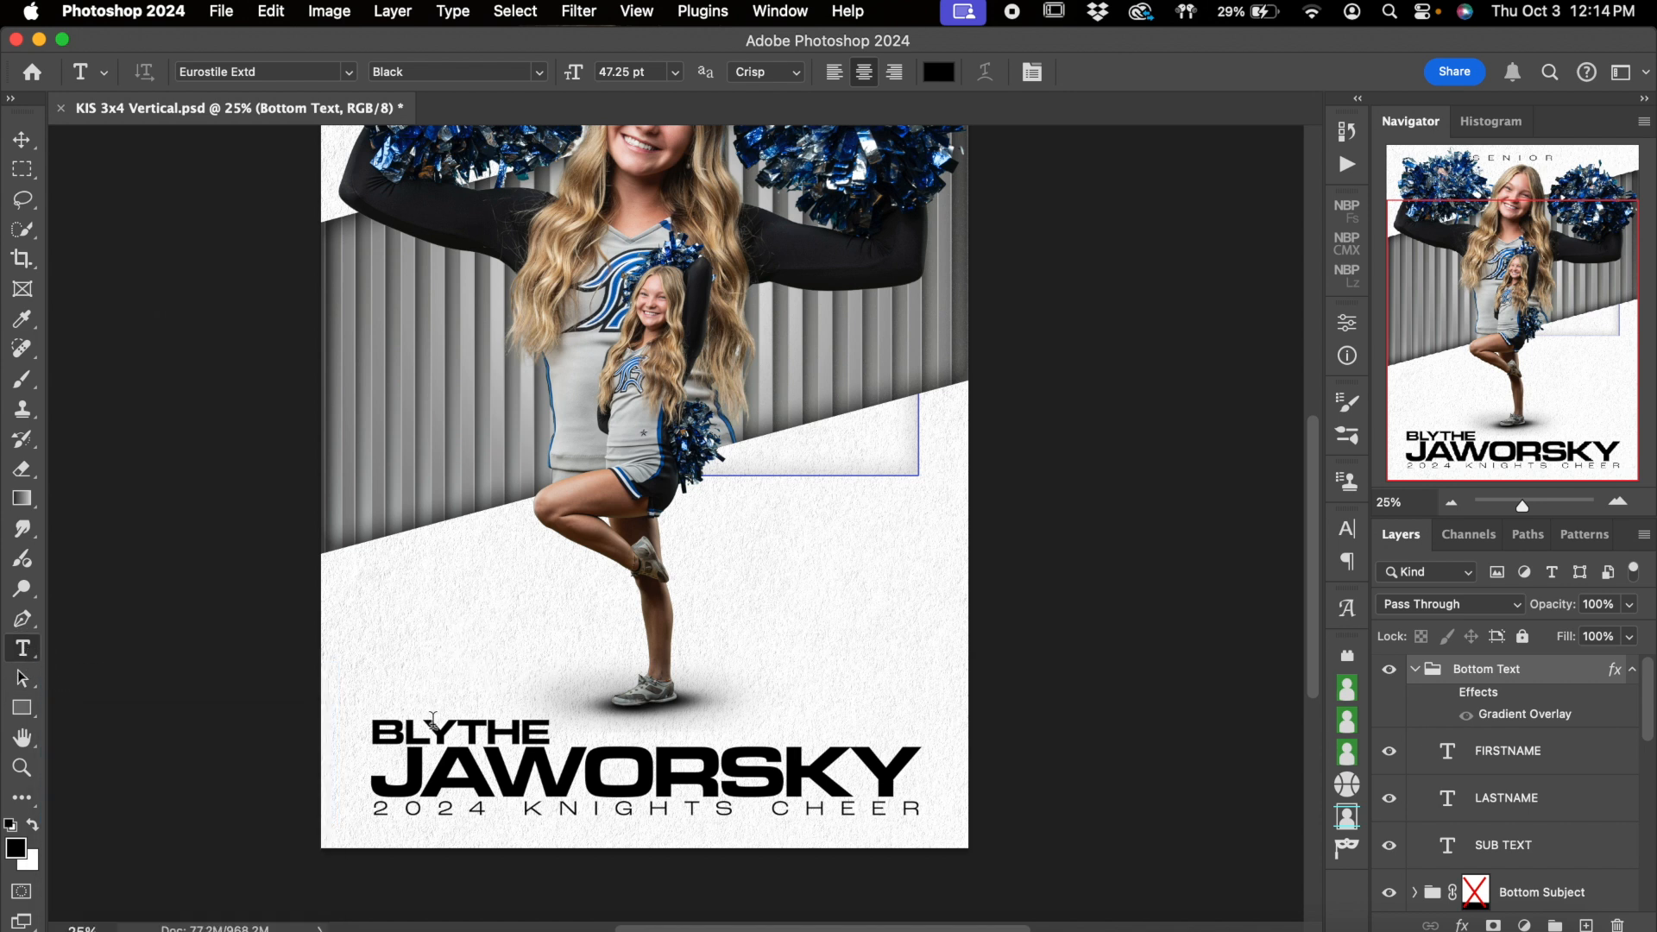
pyautogui.click(424, 732)
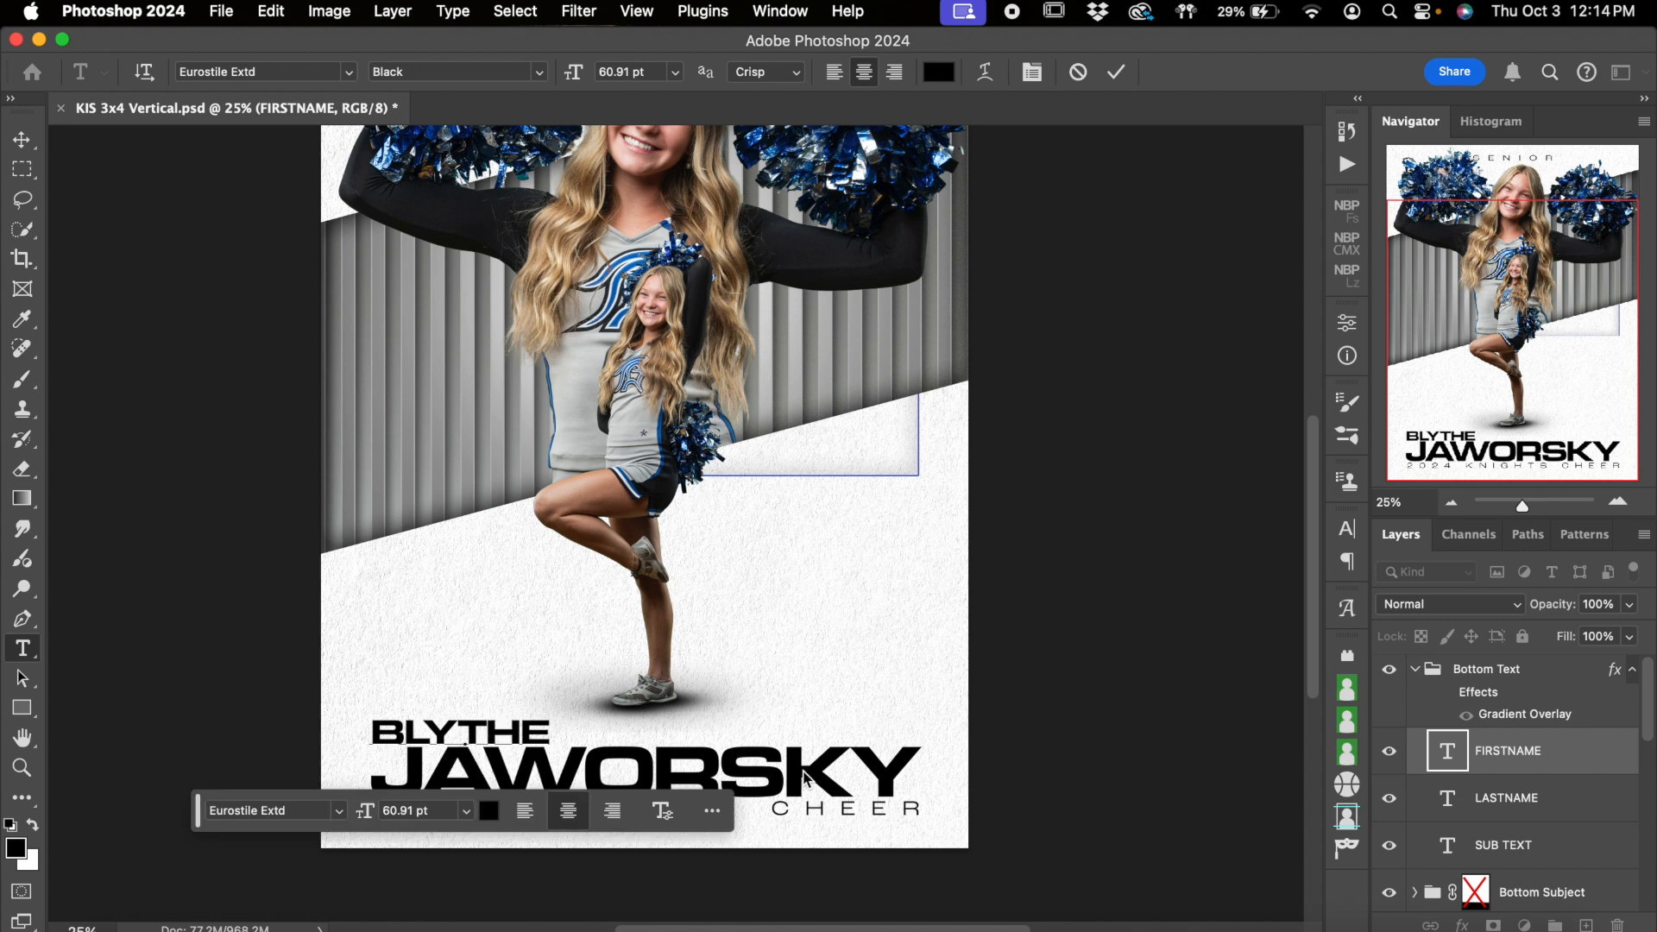
pyautogui.scroll(-2, 804, 777)
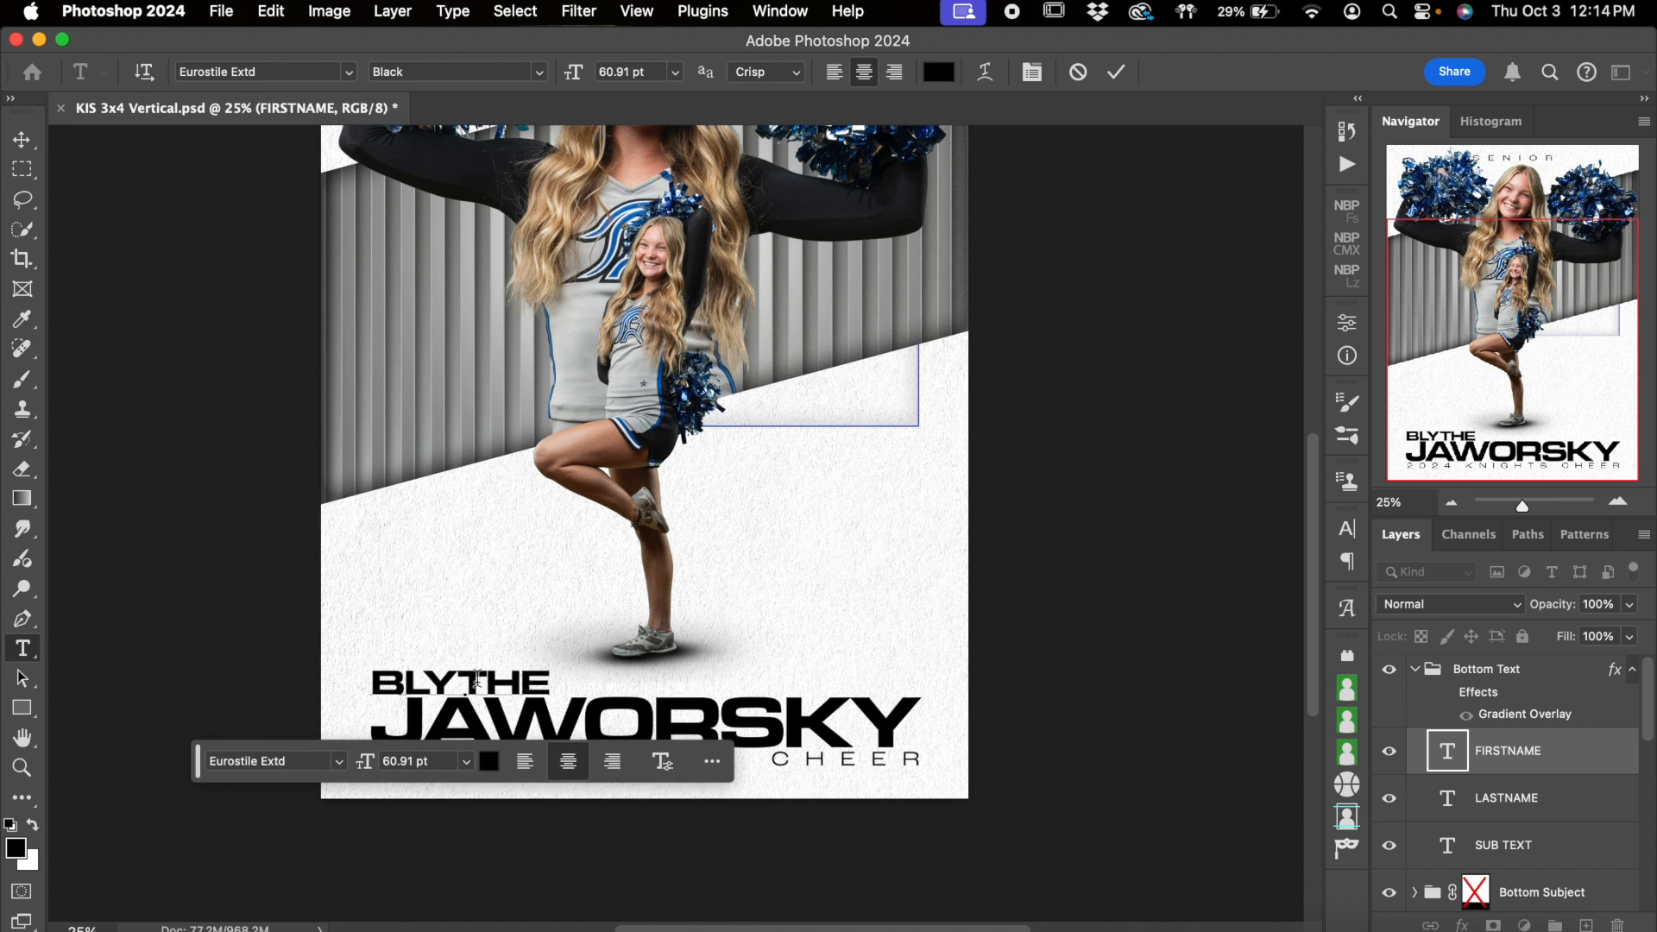
pyautogui.click(534, 693)
pyautogui.press('BackSpace')
pyautogui.press('BackSpace')
pyautogui.press('BackSpace')
pyautogui.press('BackSpace')
pyautogui.press('BackSpace')
pyautogui.press('BackSpace')
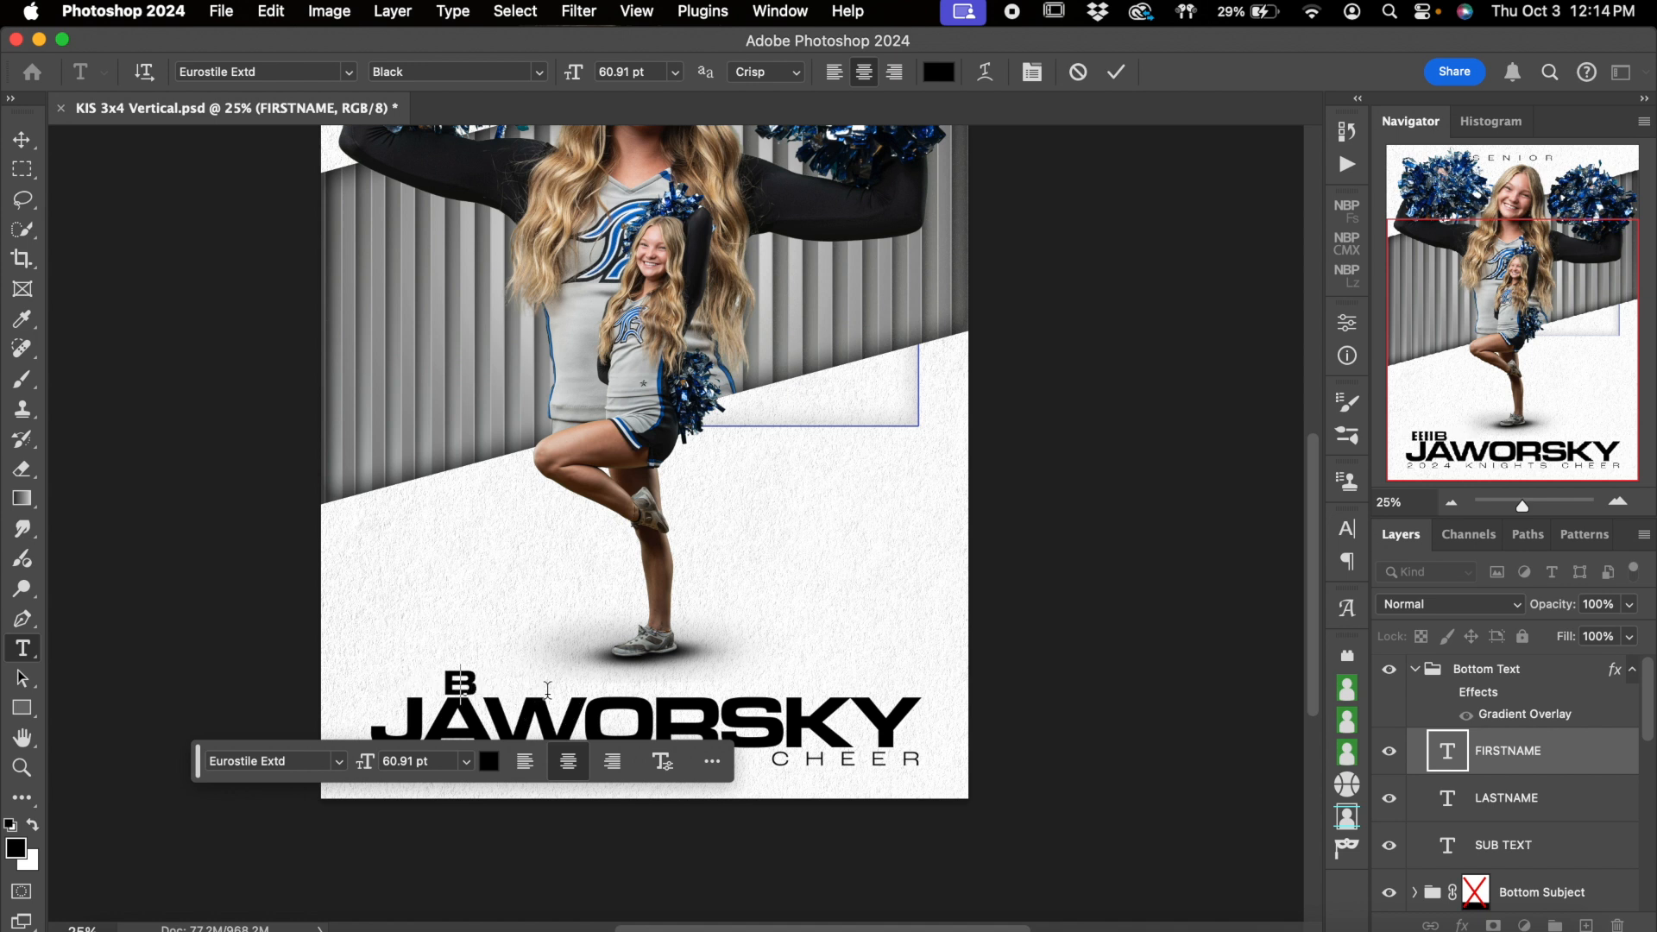
pyautogui.write('KJHKJDSHFGJK')
pyautogui.press('BackSpace')
pyautogui.press('BackSpace')
pyautogui.press('BackSpace')
pyautogui.press('BackSpace')
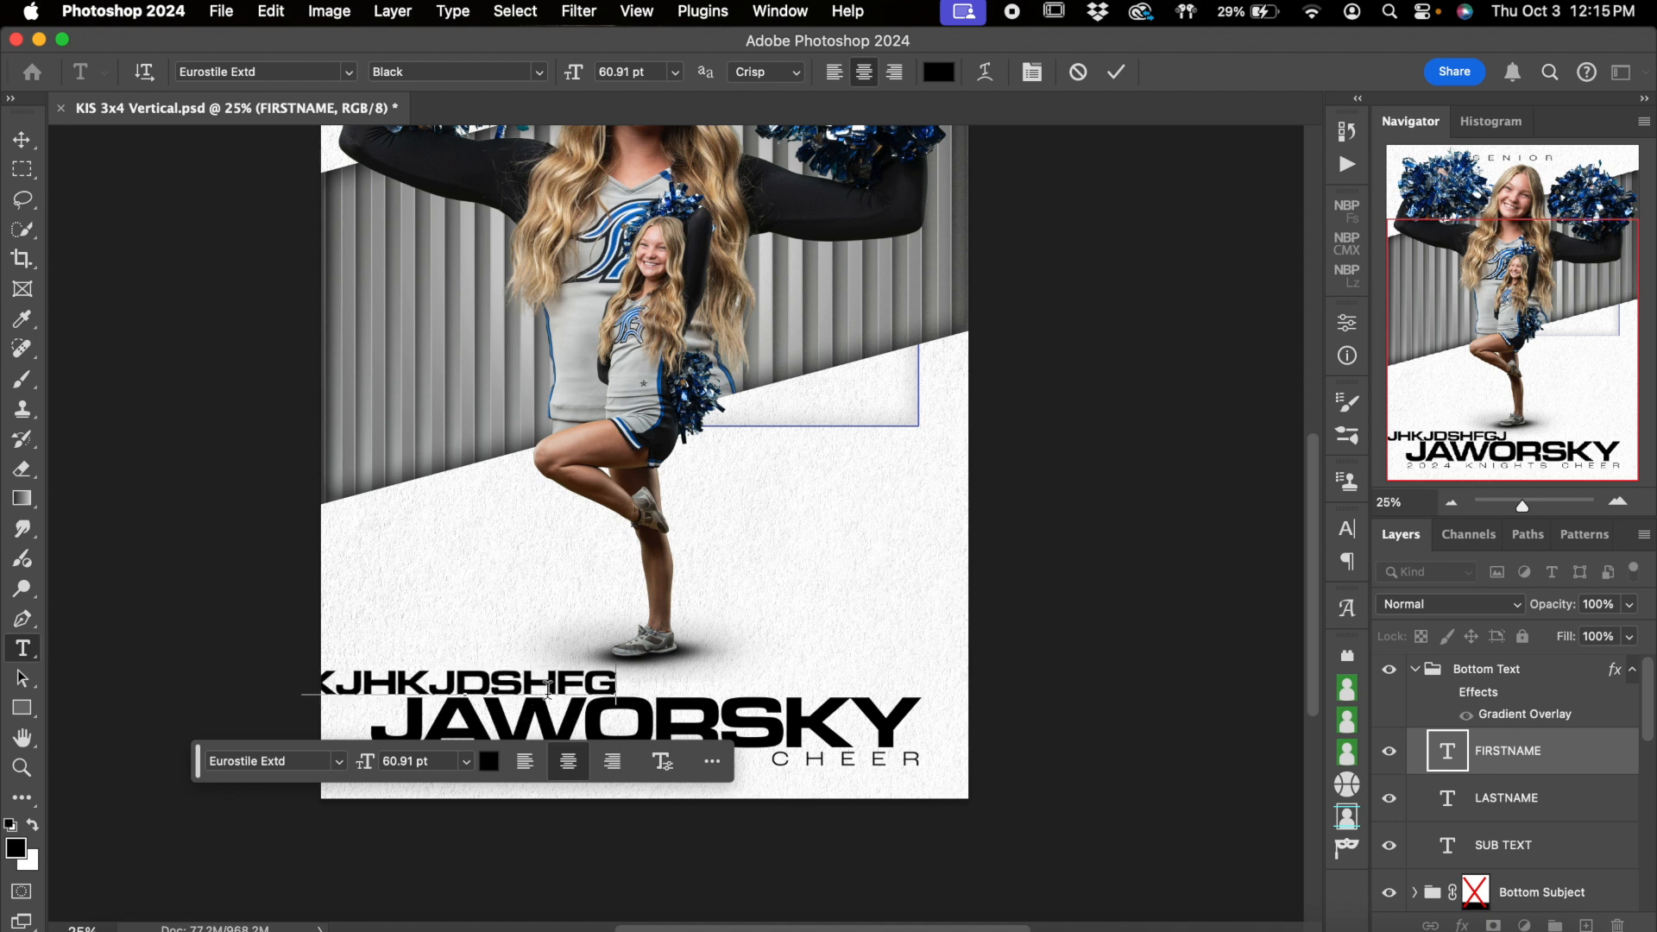
pyautogui.click(1077, 72)
# Collapse the Bottom Text group, turn on its Gradient Overlay and open that effect's settings
pyautogui.scroll(-3, 955, 485)
pyautogui.scroll(-1, 955, 489)
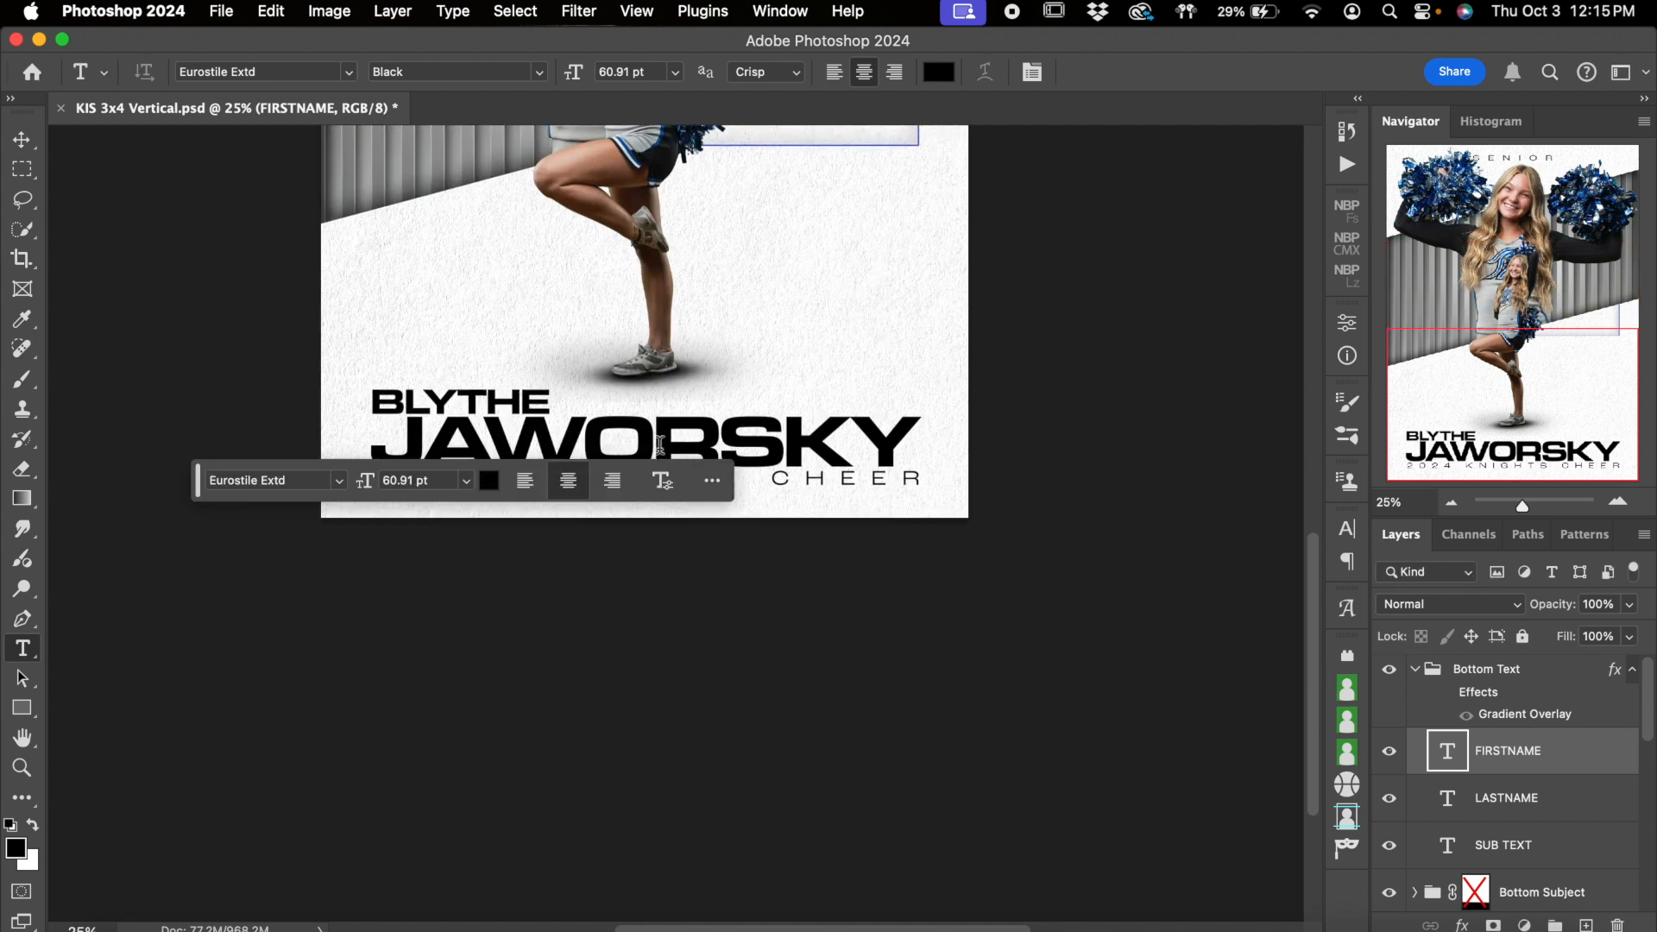
pyautogui.scroll(1, 660, 445)
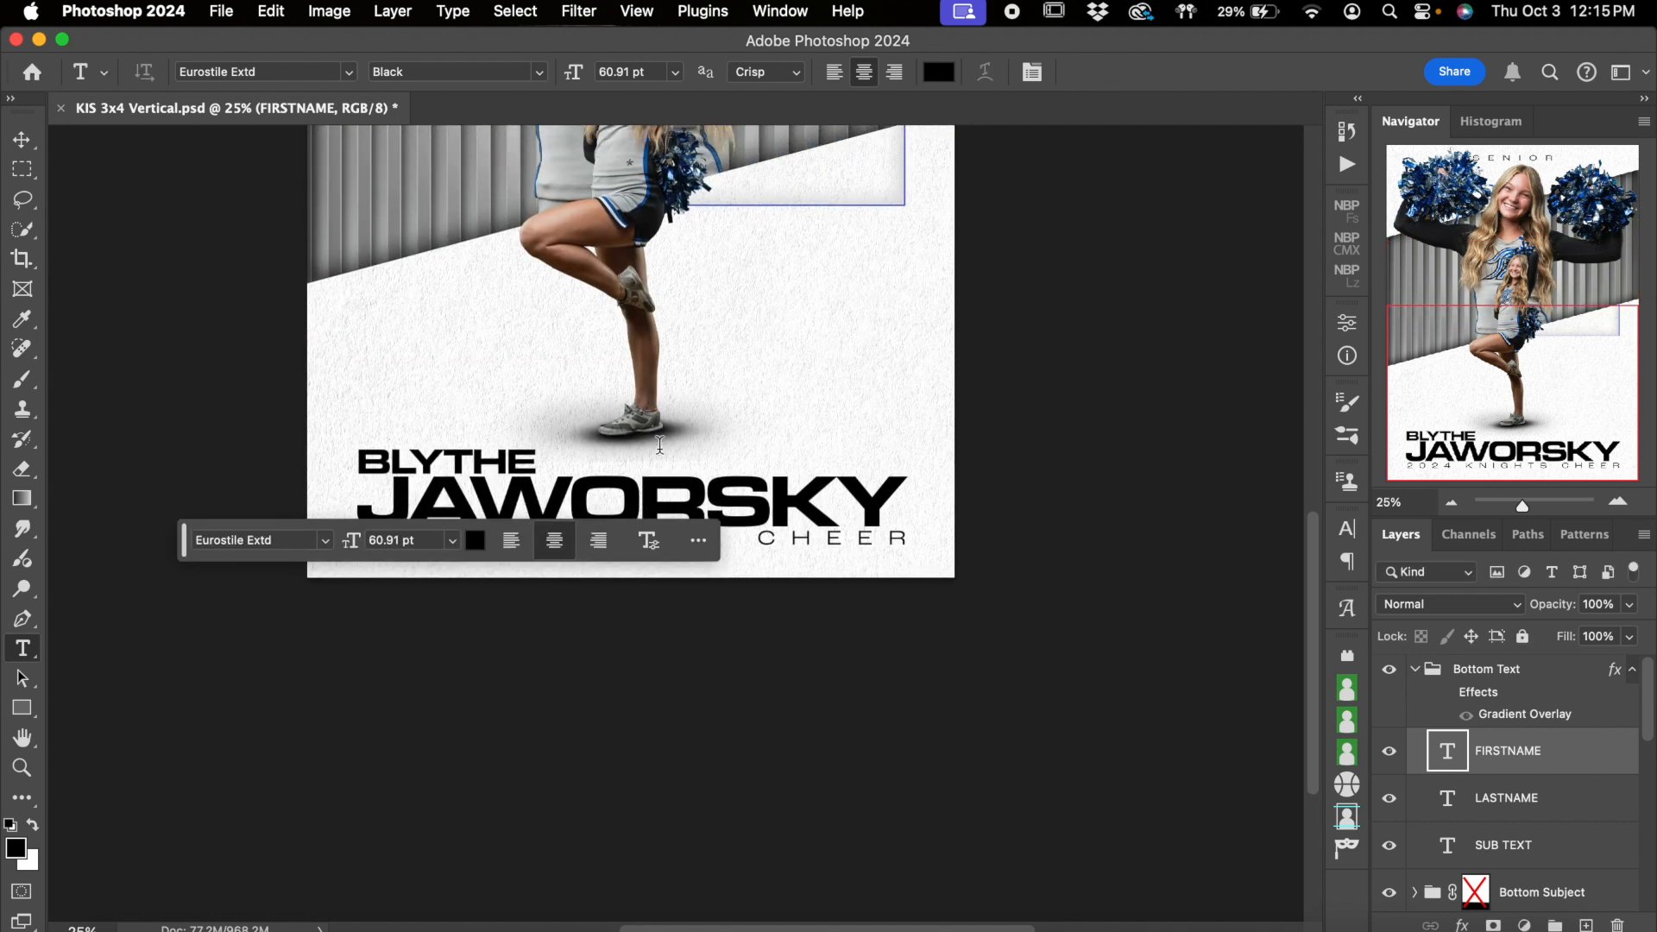
pyautogui.click(1418, 672)
pyautogui.click(1467, 716)
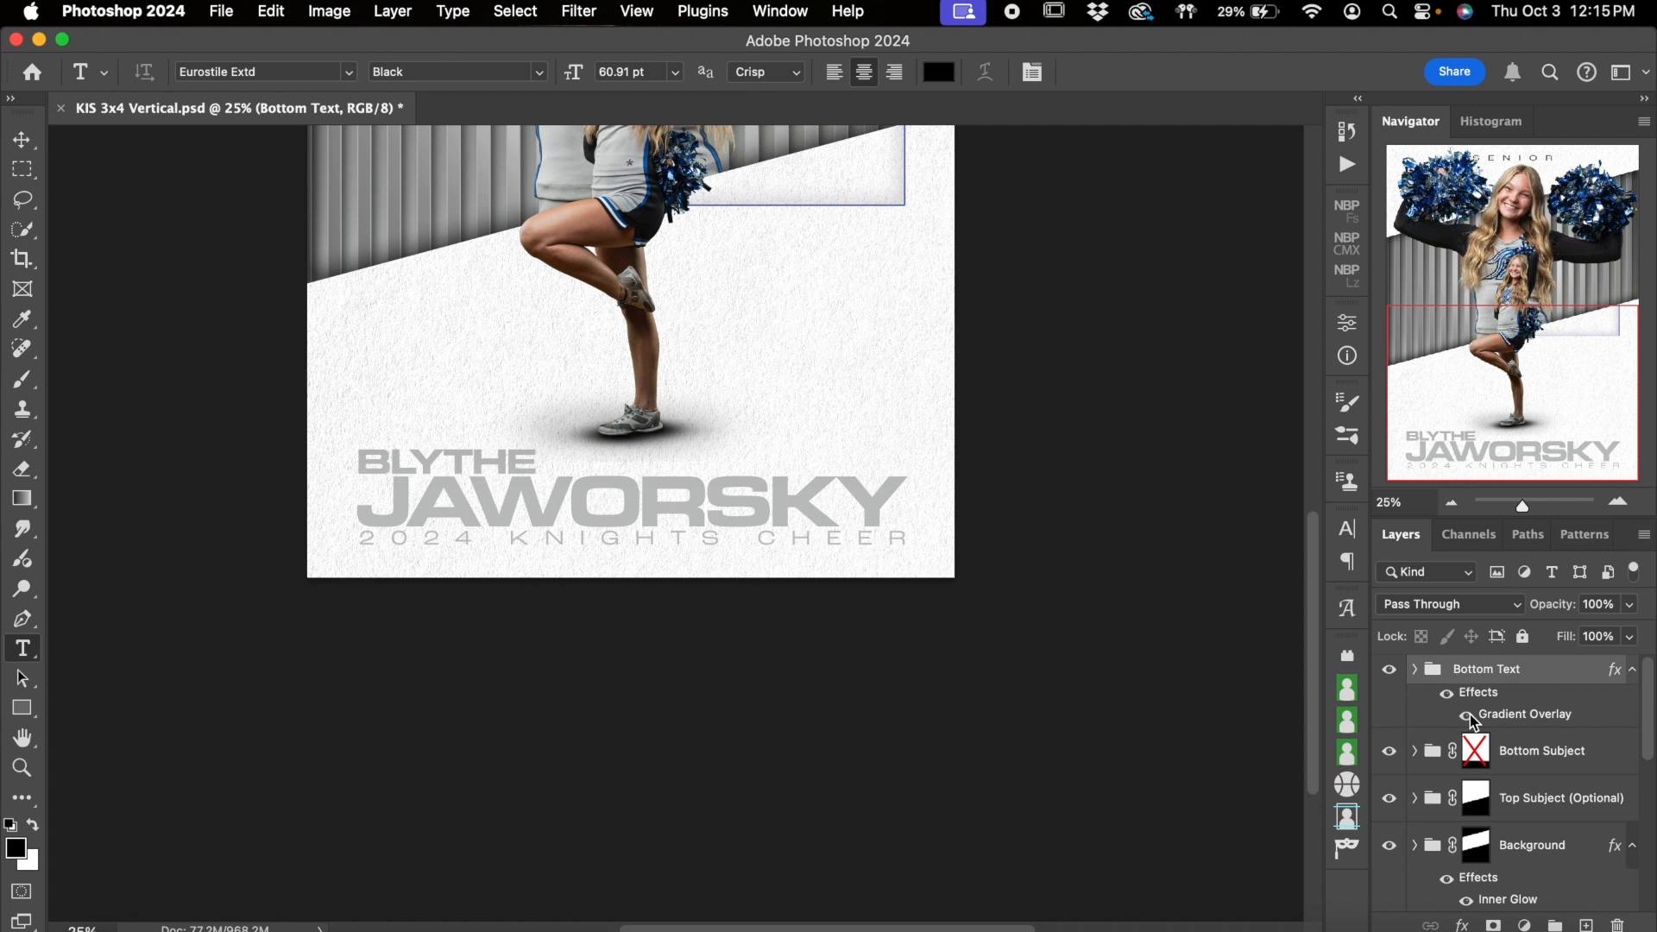
pyautogui.doubleClick(1524, 715)
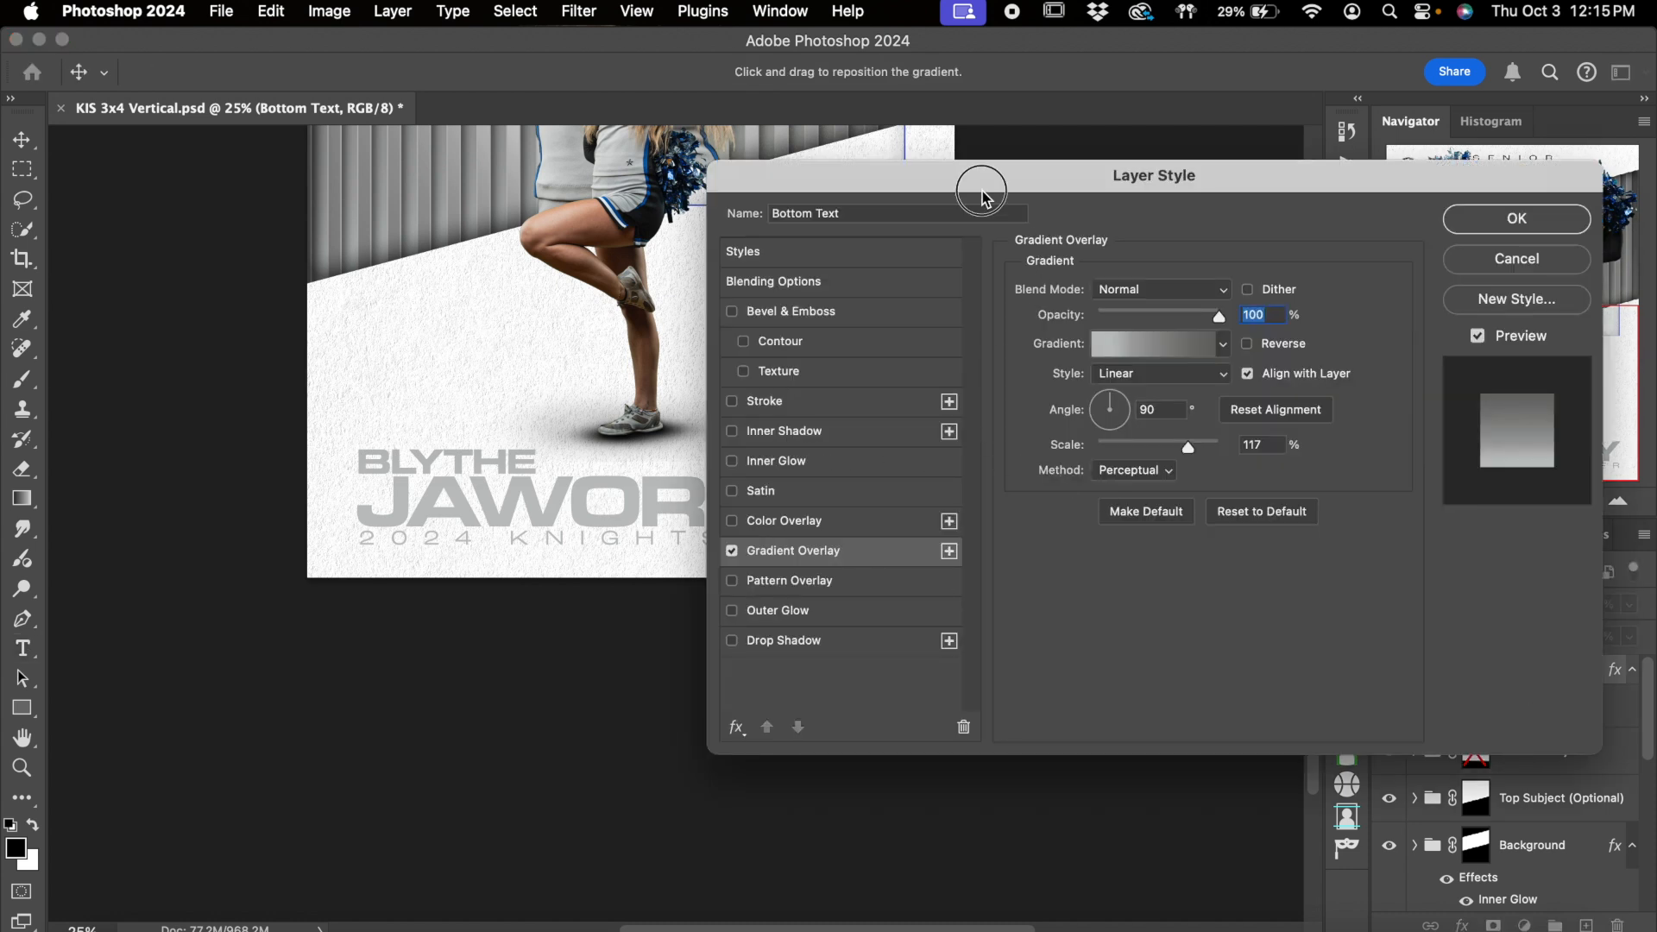
pyautogui.moveTo(976, 183); pyautogui.dragTo(1060, 164)
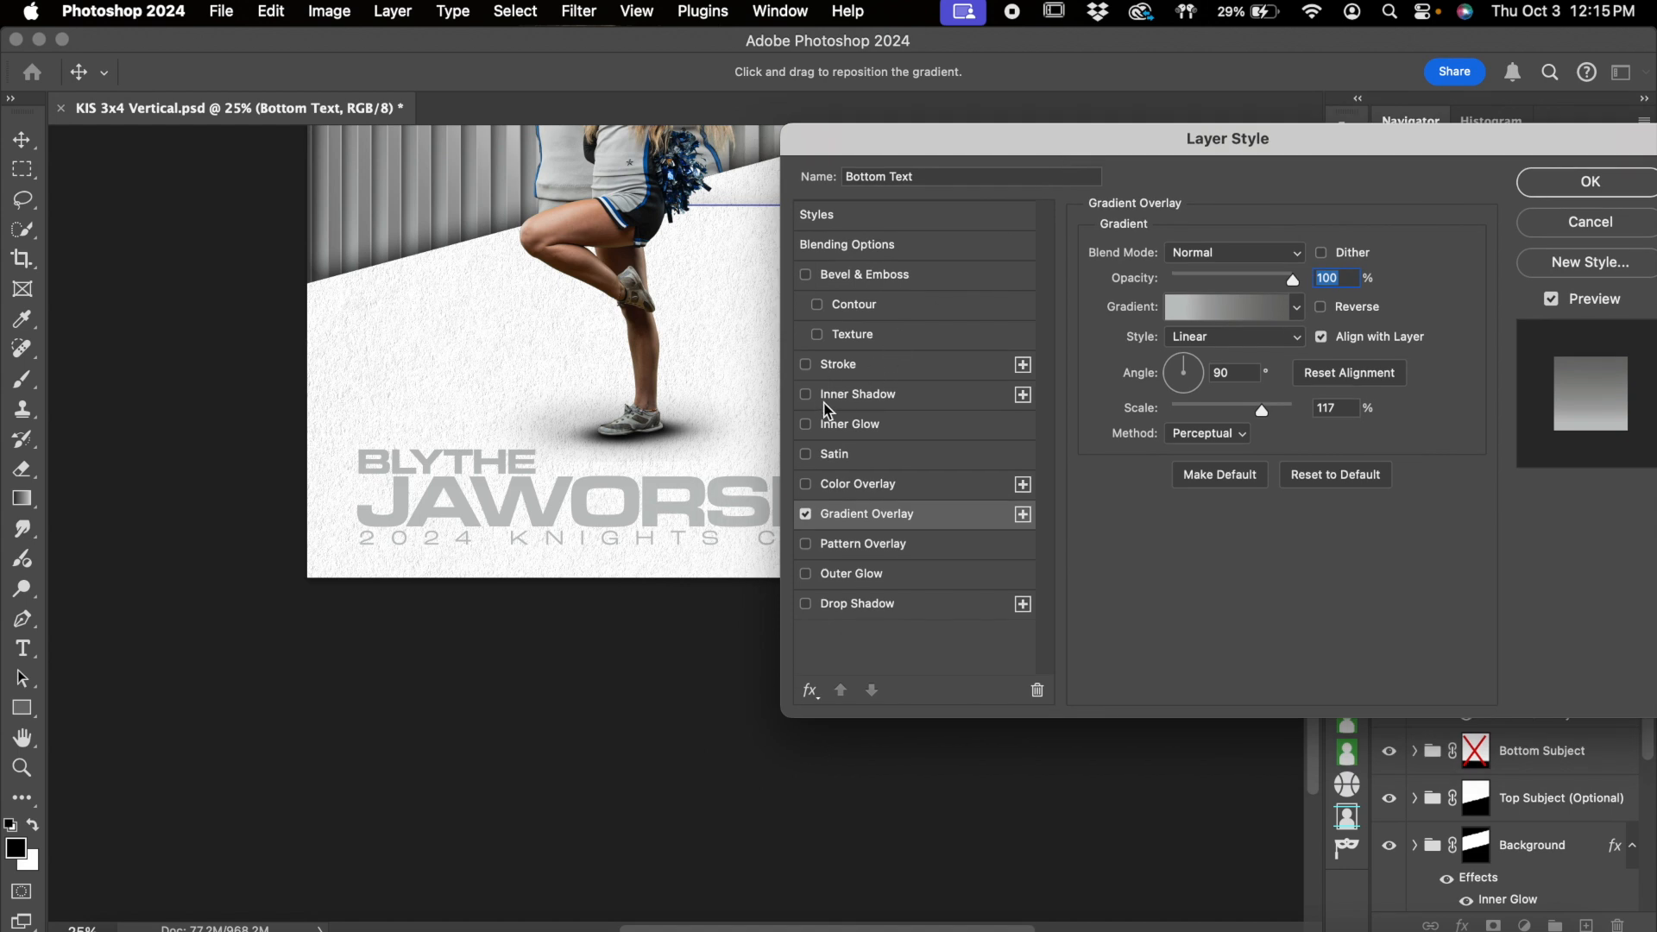
# Try a Color Overlay on the Bottom Text group instead of the gradient, sampling other colors and cancelling the color choice
pyautogui.click(806, 485)
pyautogui.click(927, 492)
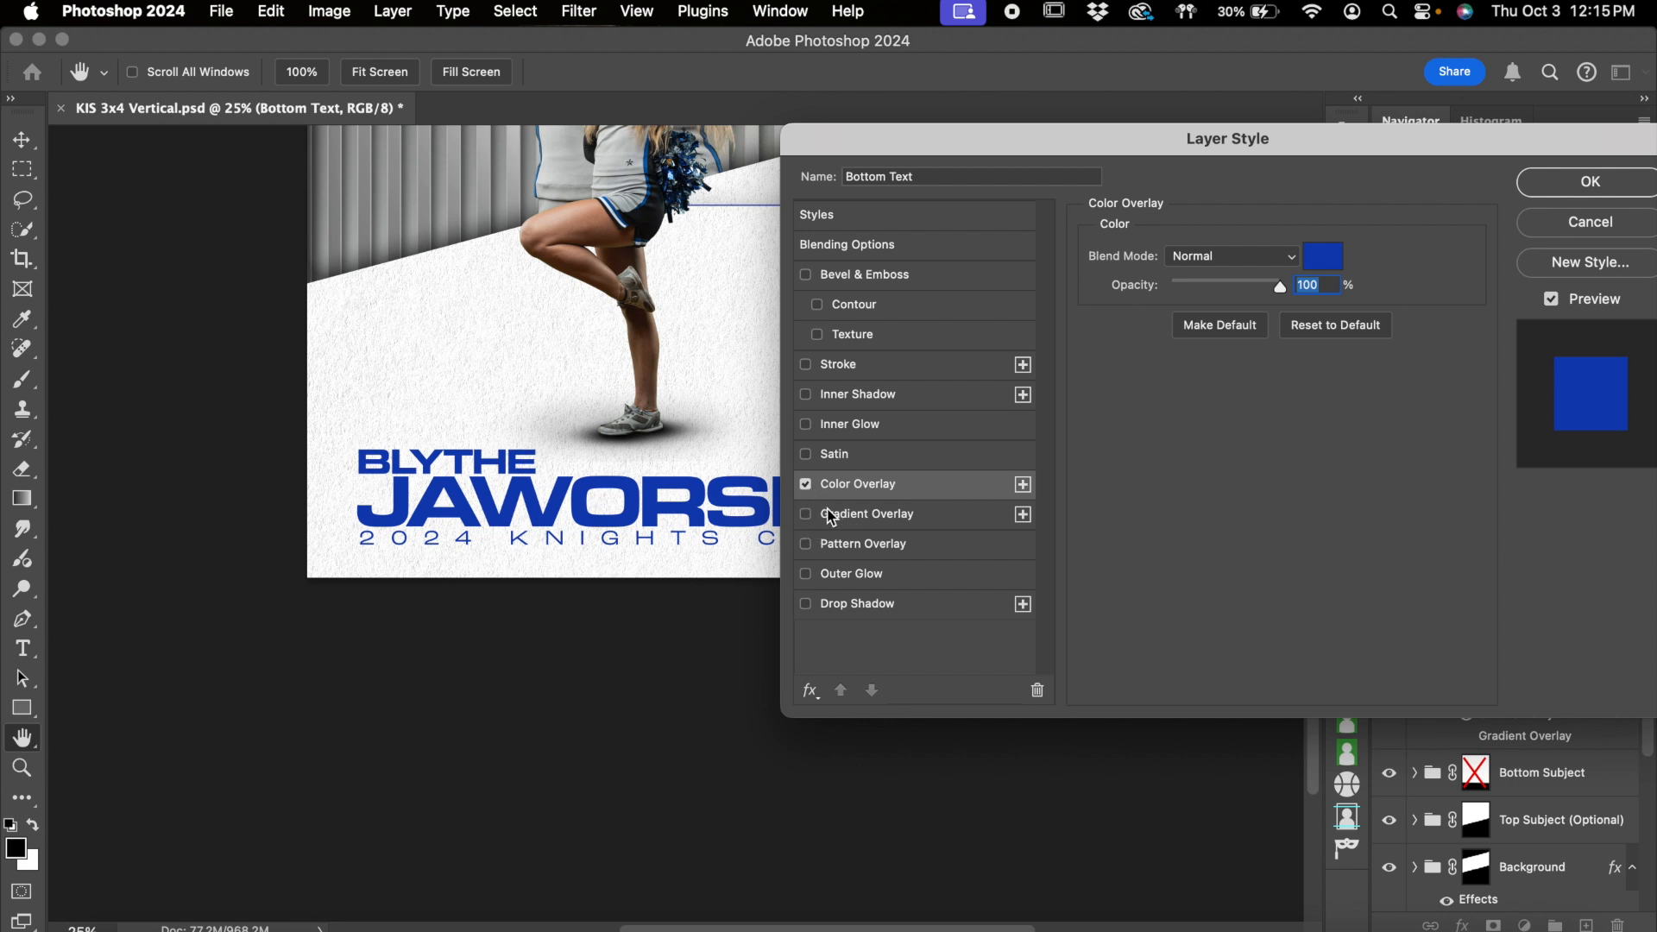
pyautogui.click(1340, 253)
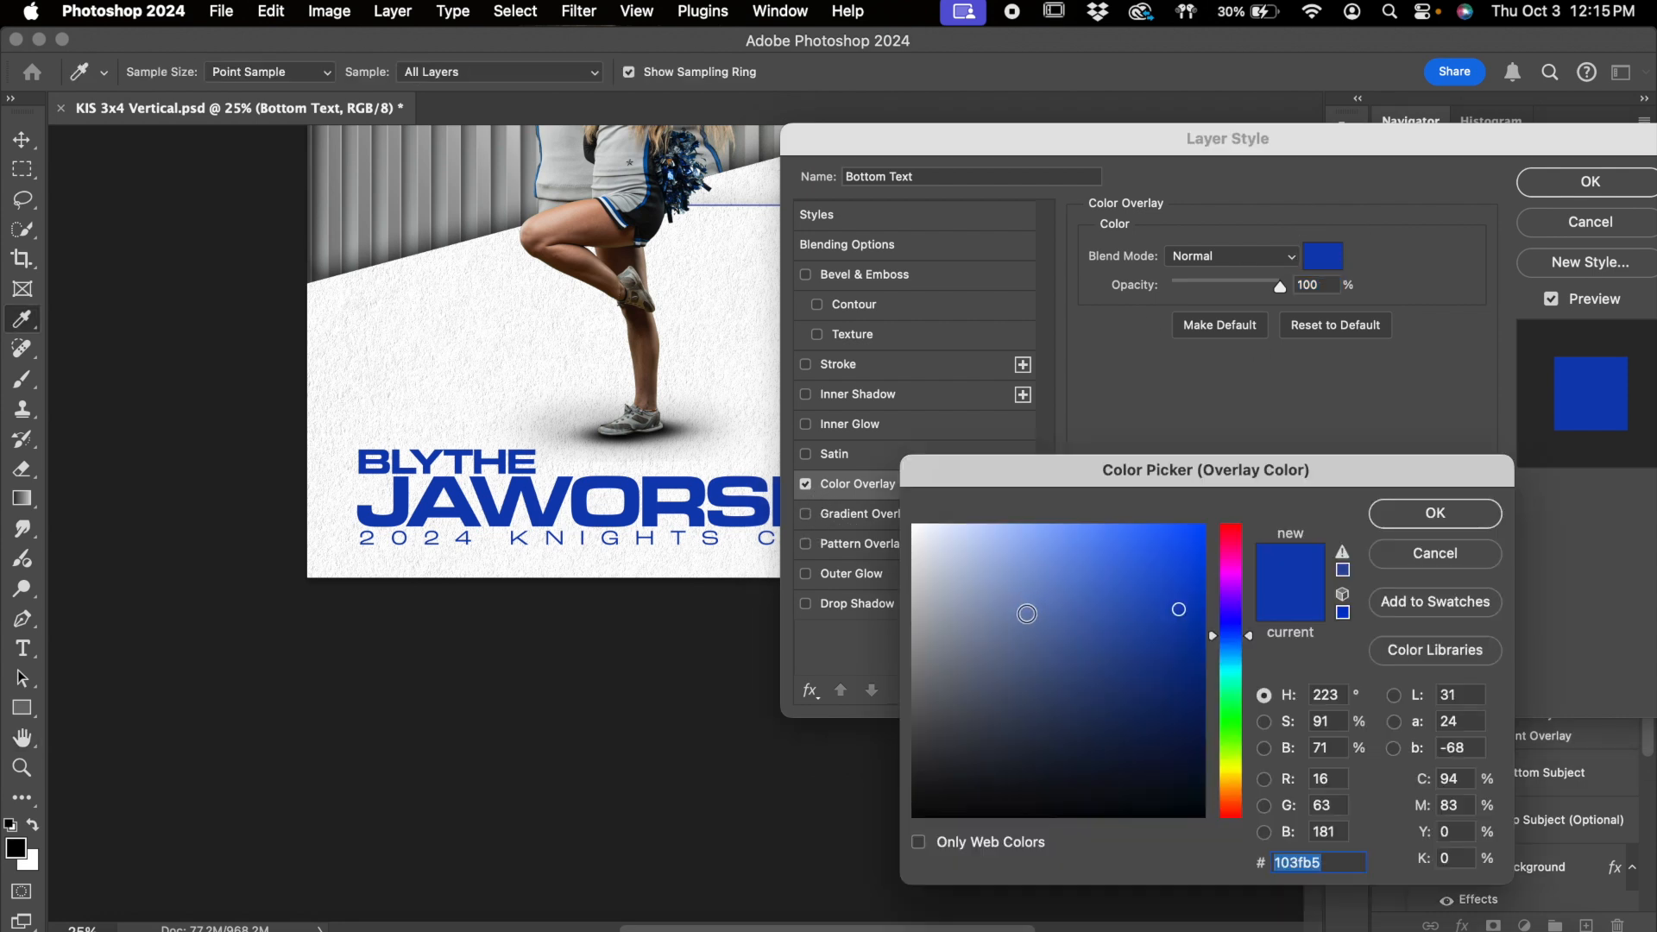
pyautogui.click(999, 636)
pyautogui.click(953, 654)
pyautogui.click(1027, 732)
pyautogui.click(1230, 742)
pyautogui.click(1433, 553)
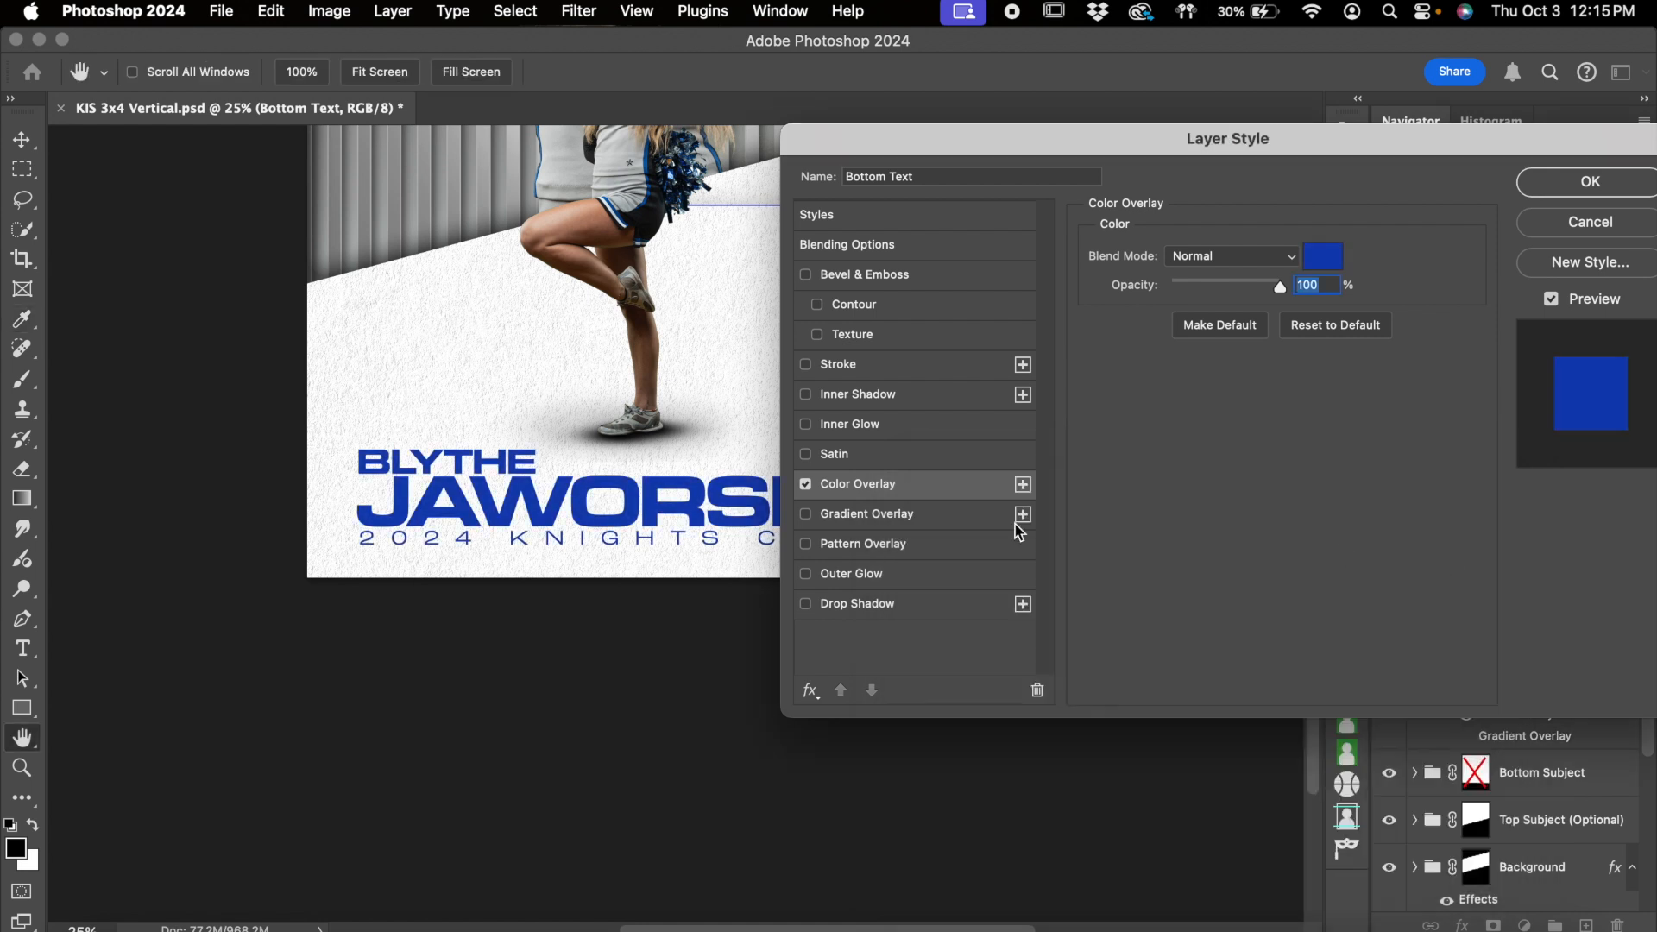
# Switch the Bottom Text group back to Gradient Overlay and set its gradient stops to 555555 and ffffff
pyautogui.click(805, 484)
pyautogui.click(805, 514)
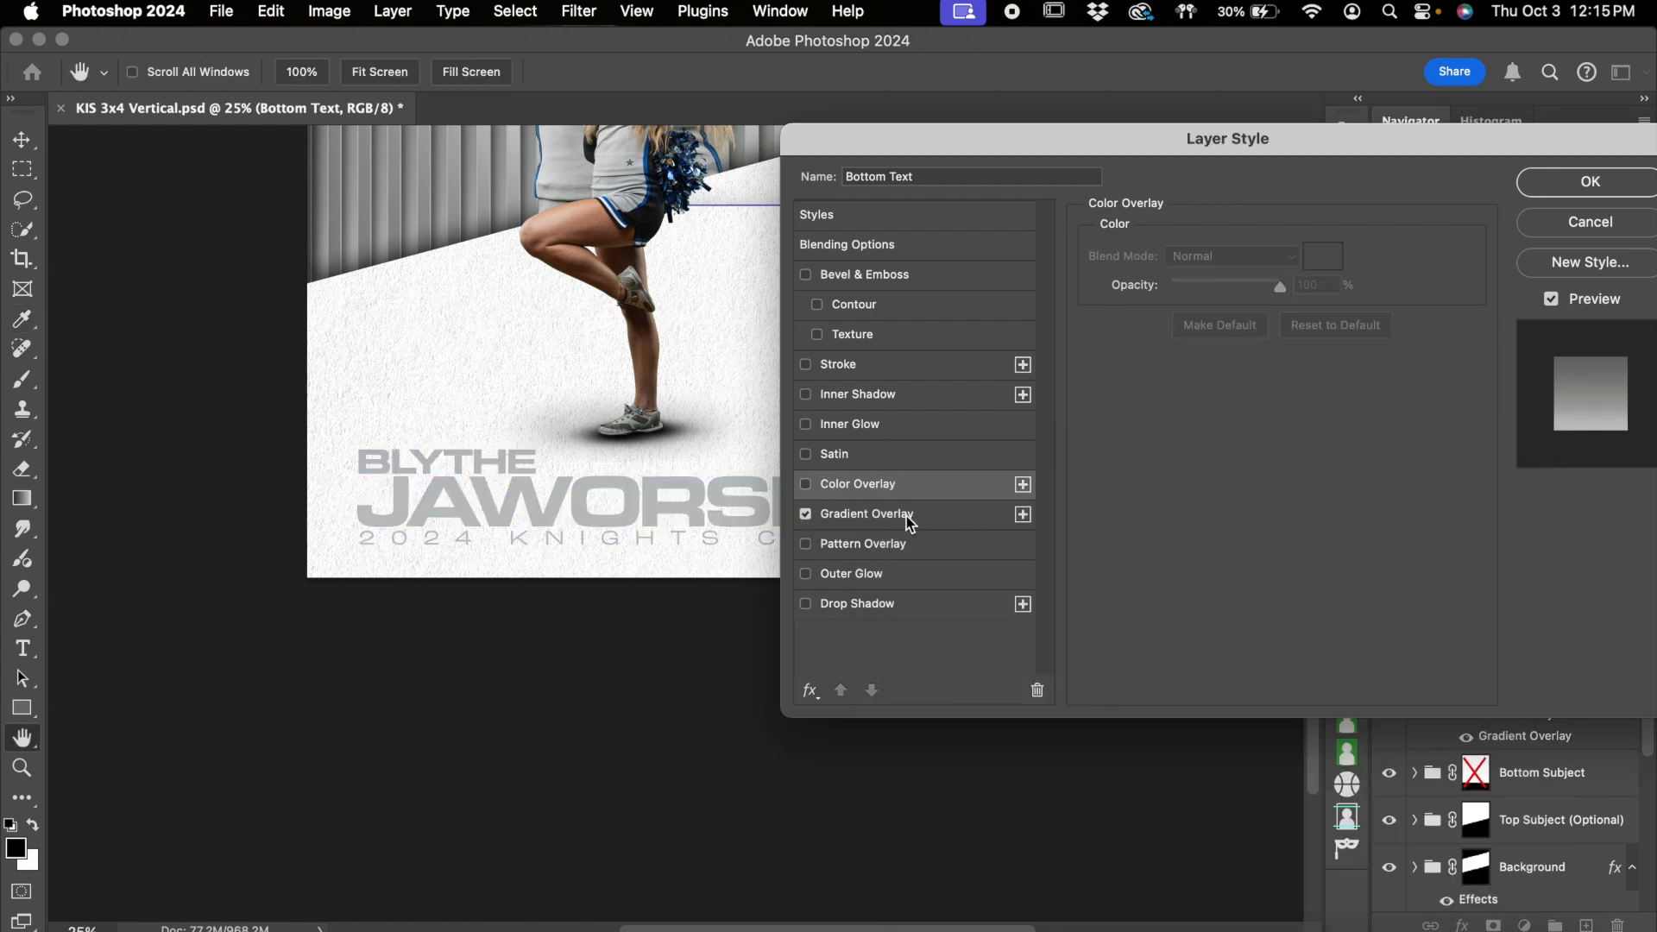
pyautogui.click(913, 515)
pyautogui.click(1218, 317)
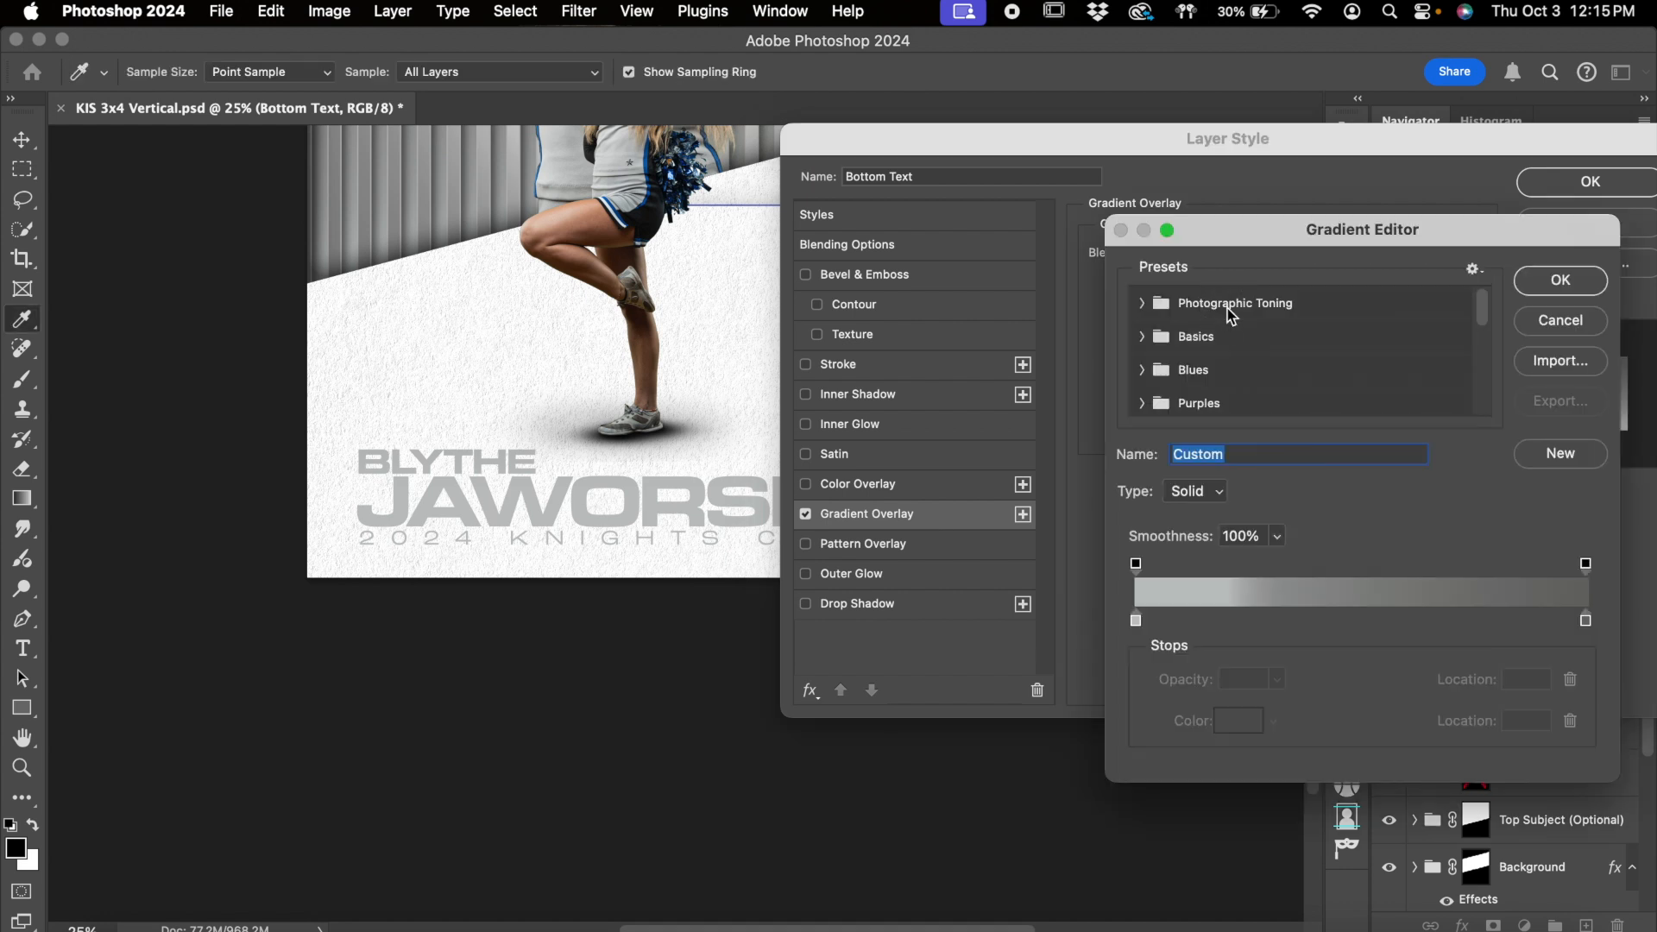
pyautogui.doubleClick(1137, 619)
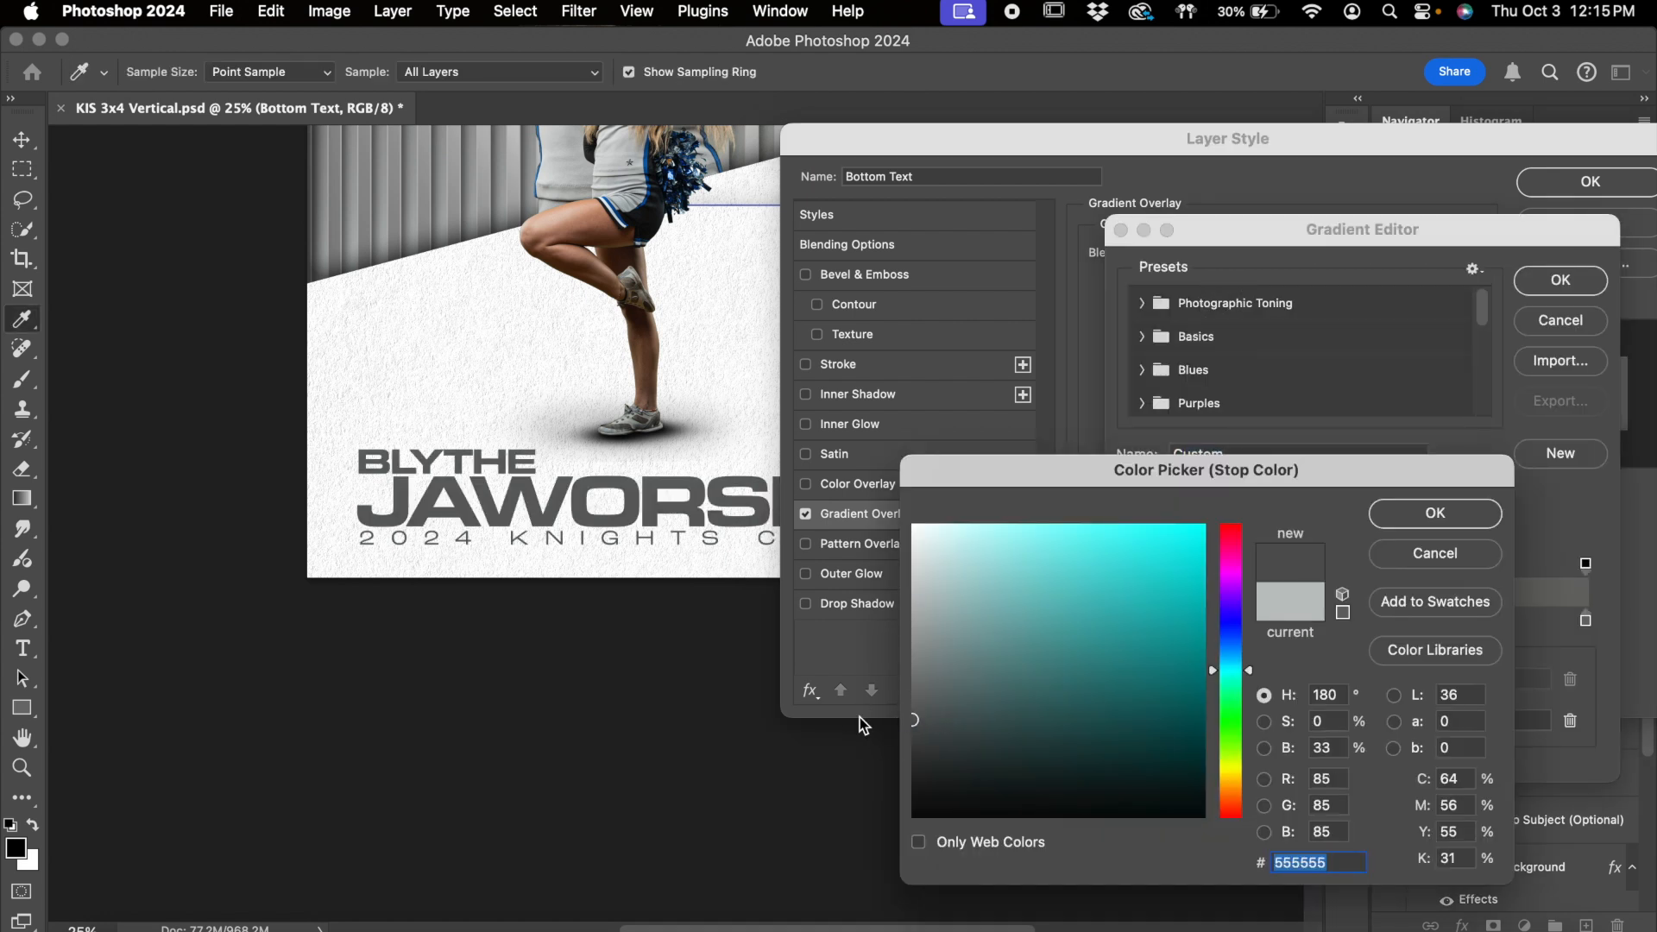
pyautogui.click(1460, 515)
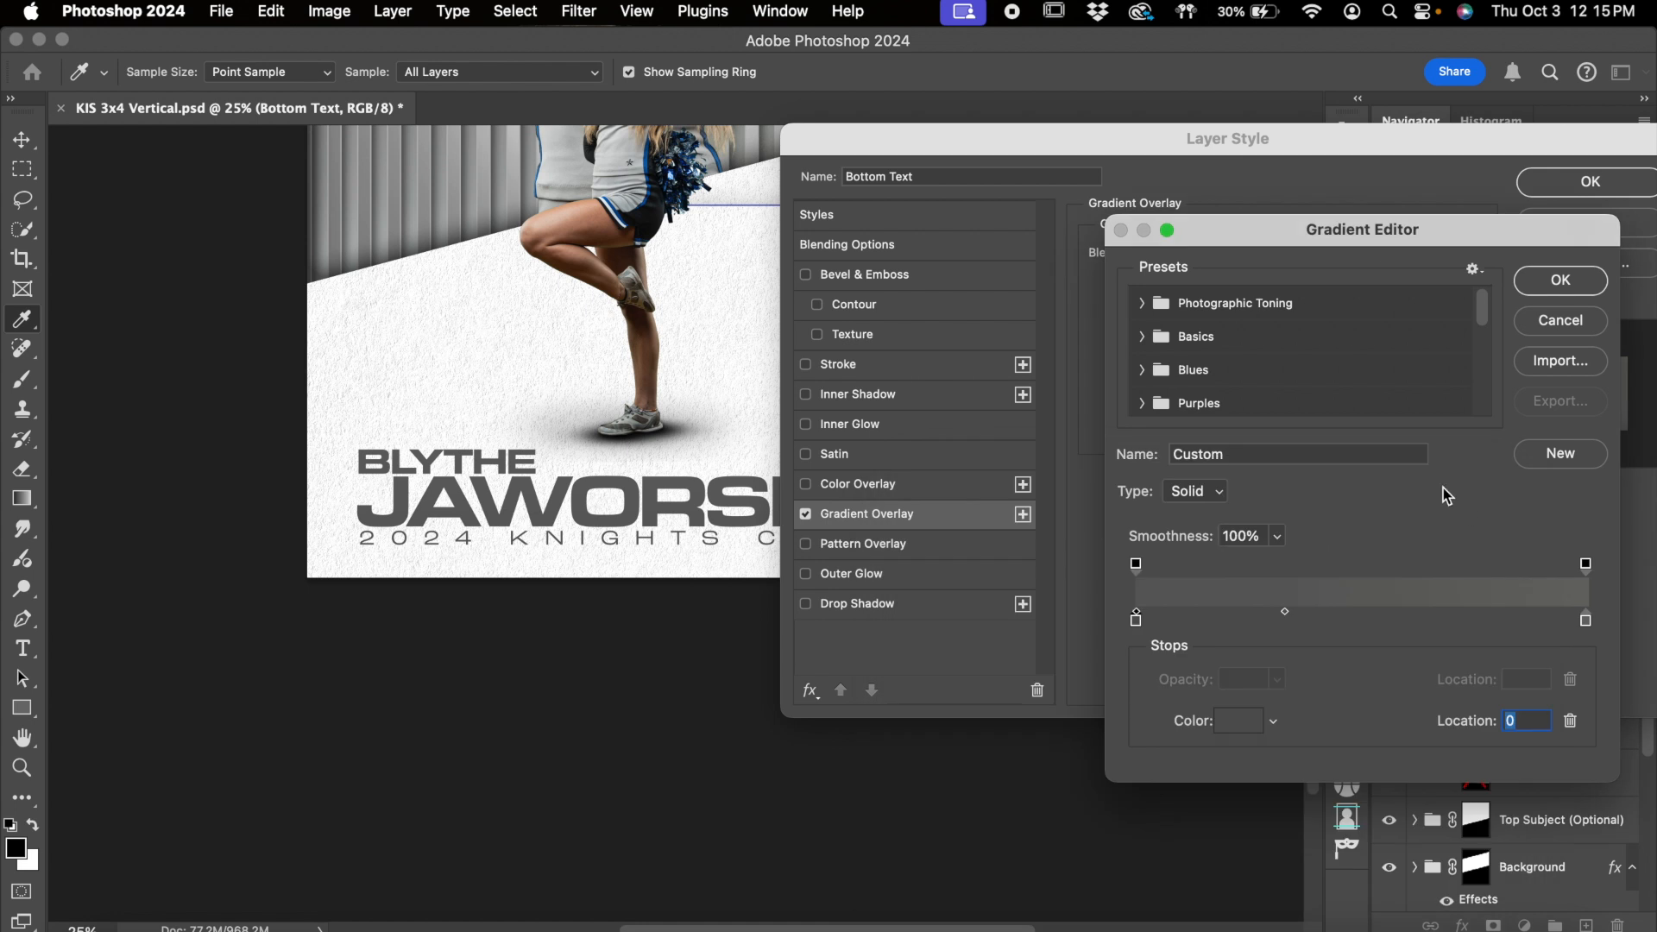
pyautogui.doubleClick(1586, 618)
pyautogui.moveTo(969, 603)
pyautogui.mouseDown()
pyautogui.moveTo(889, 590)
pyautogui.moveTo(906, 542)
pyautogui.moveTo(881, 518)
pyautogui.mouseUp()
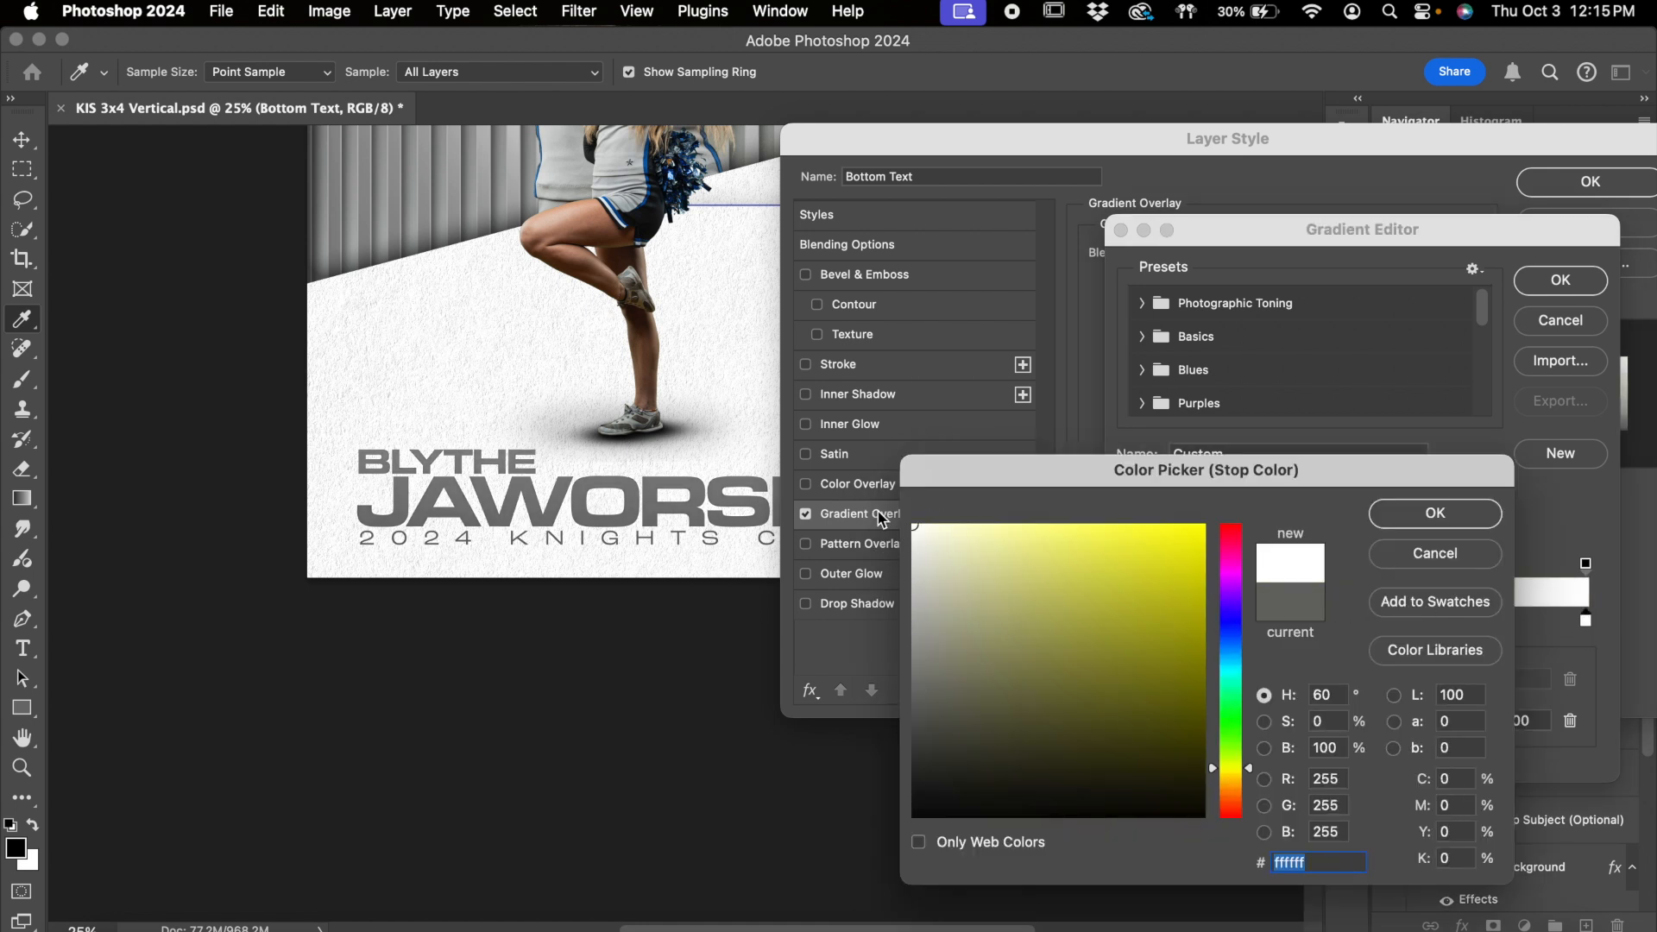
pyautogui.click(1398, 516)
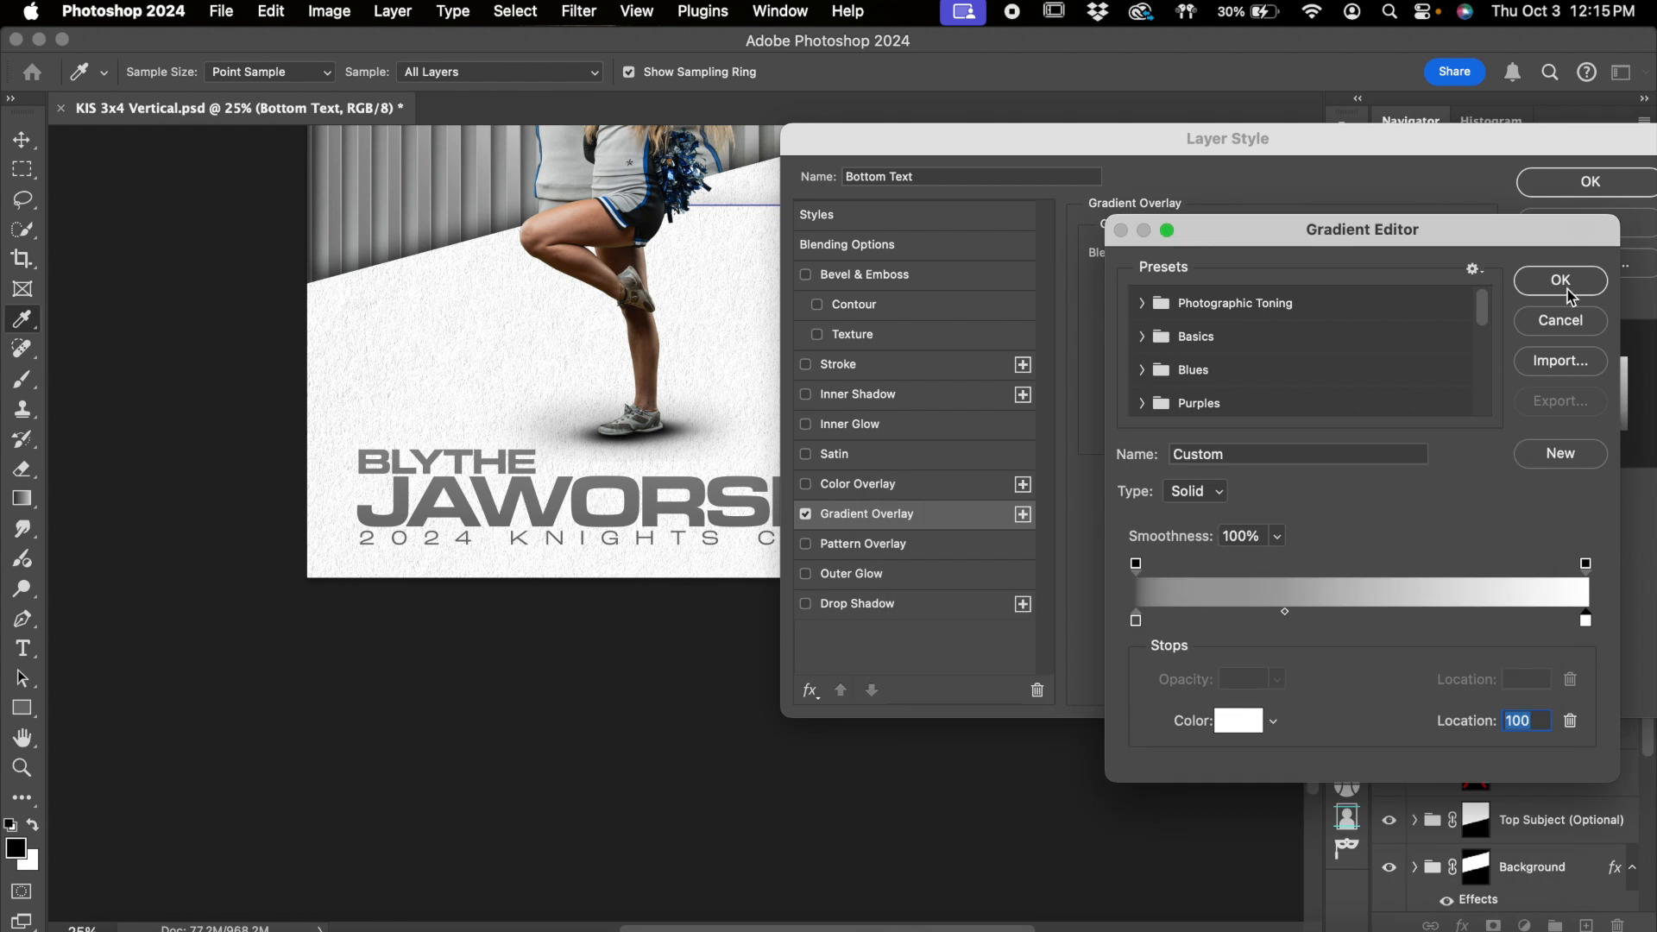
pyautogui.click(1565, 290)
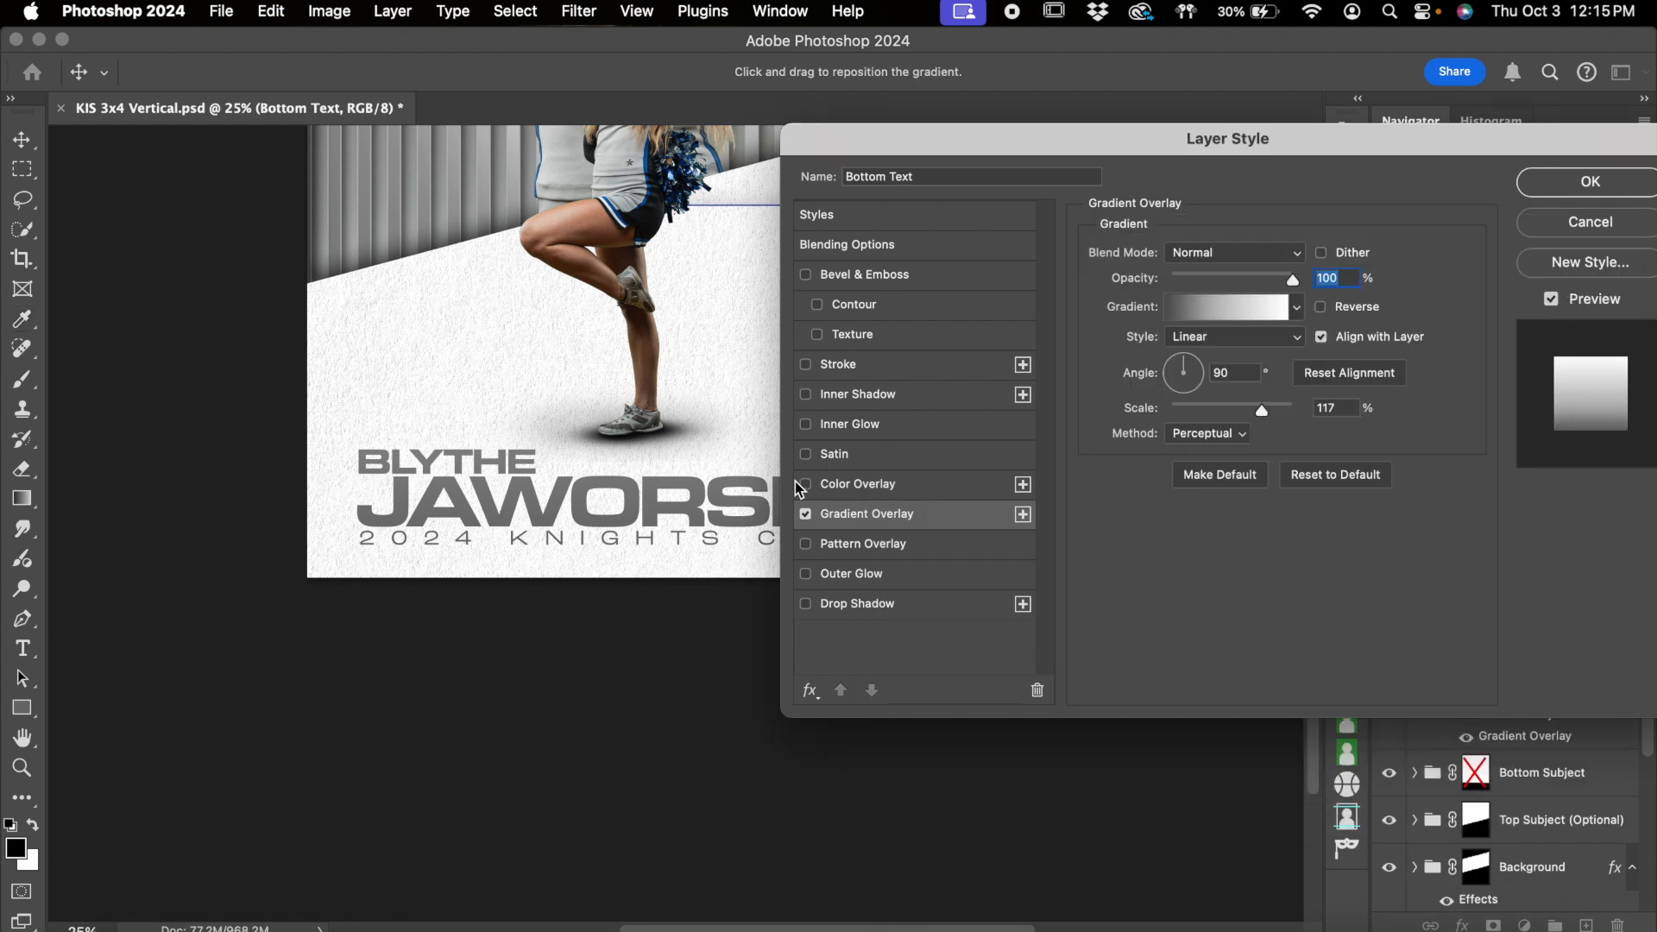
# Discard the layer style changes and hide the Bottom Text group's effects
pyautogui.click(805, 514)
pyautogui.click(1590, 226)
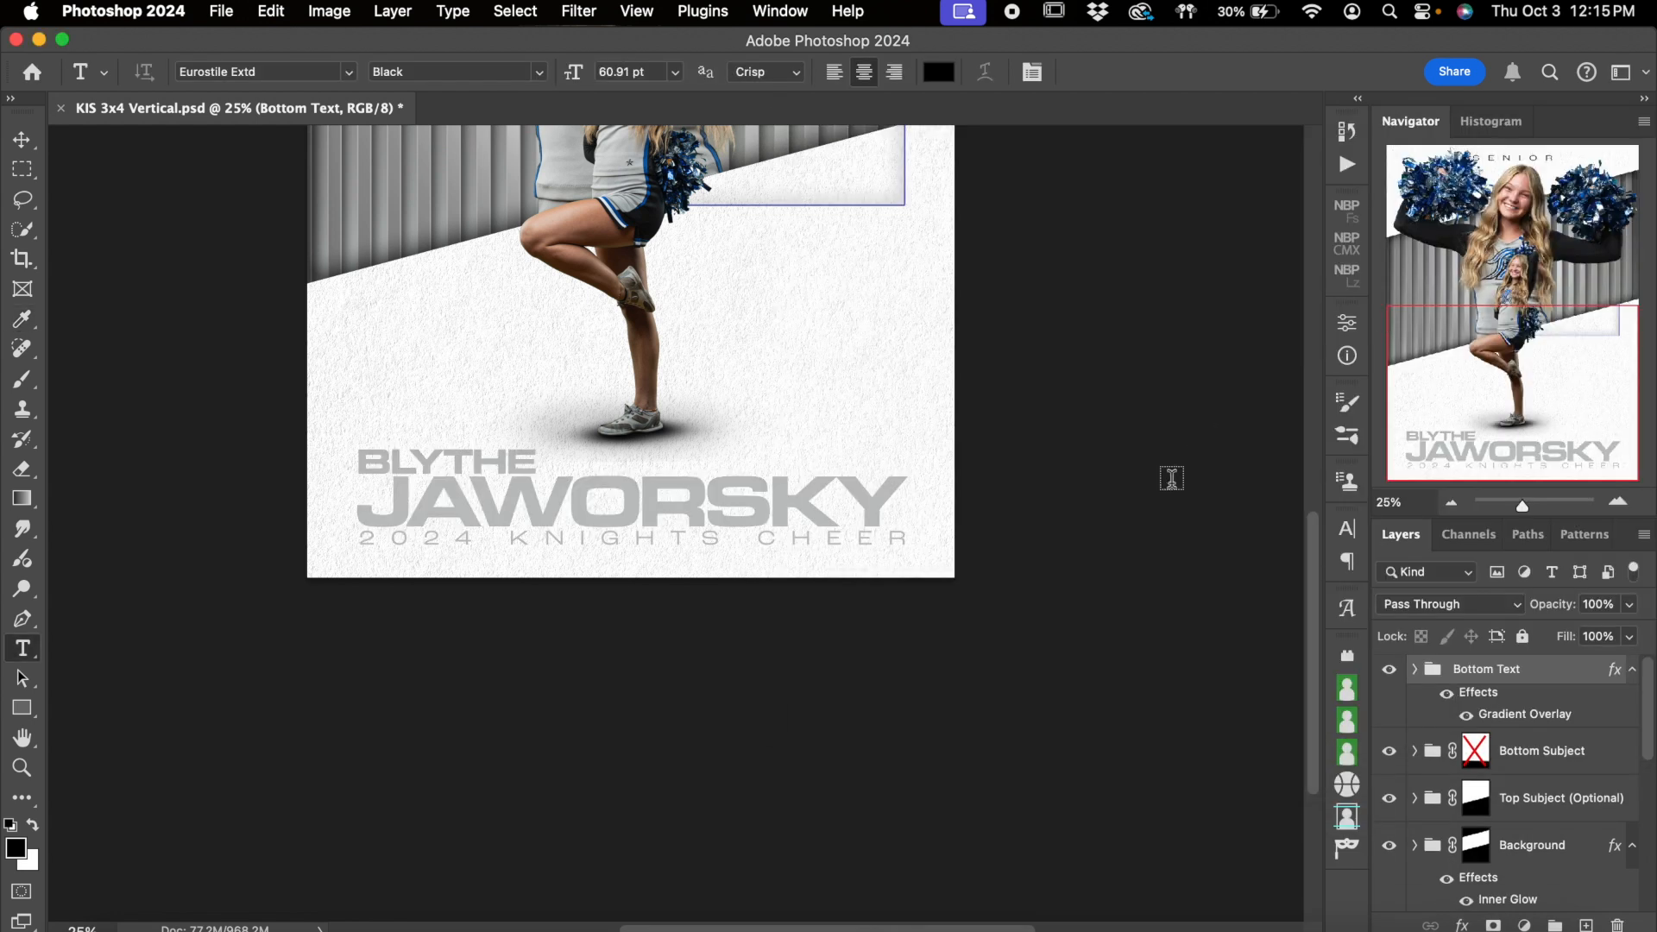
pyautogui.click(1447, 695)
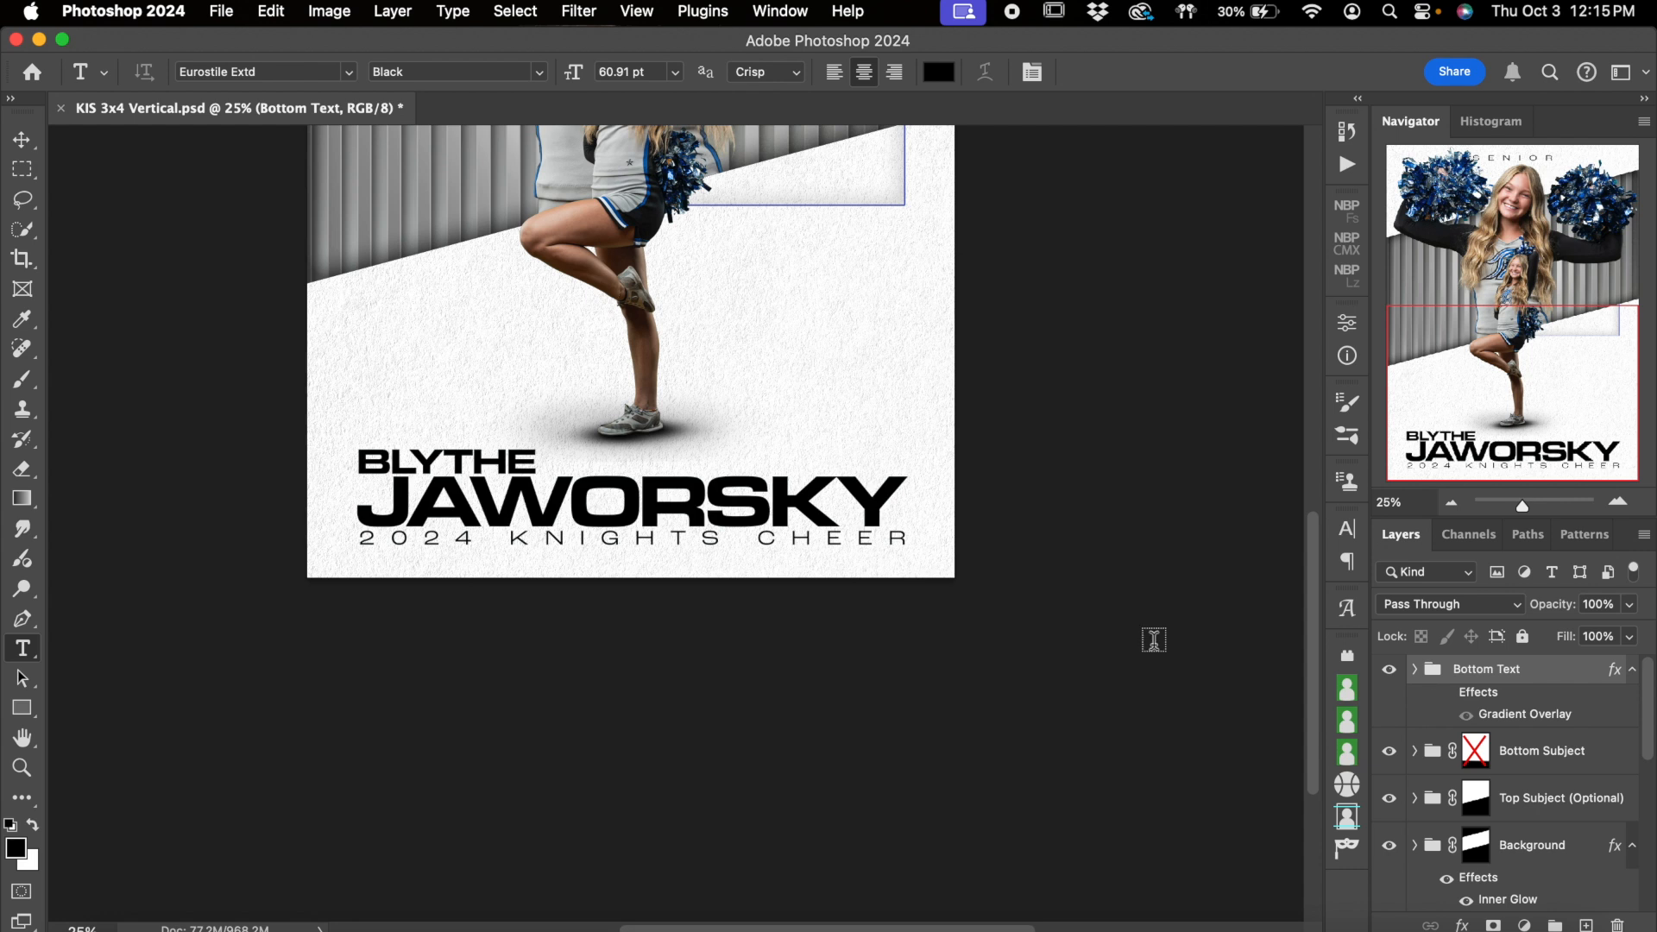
# Activate the Move tool and select the large cheerleader's photo layer in the Top Subject (Optional) group
pyautogui.click(1564, 753)
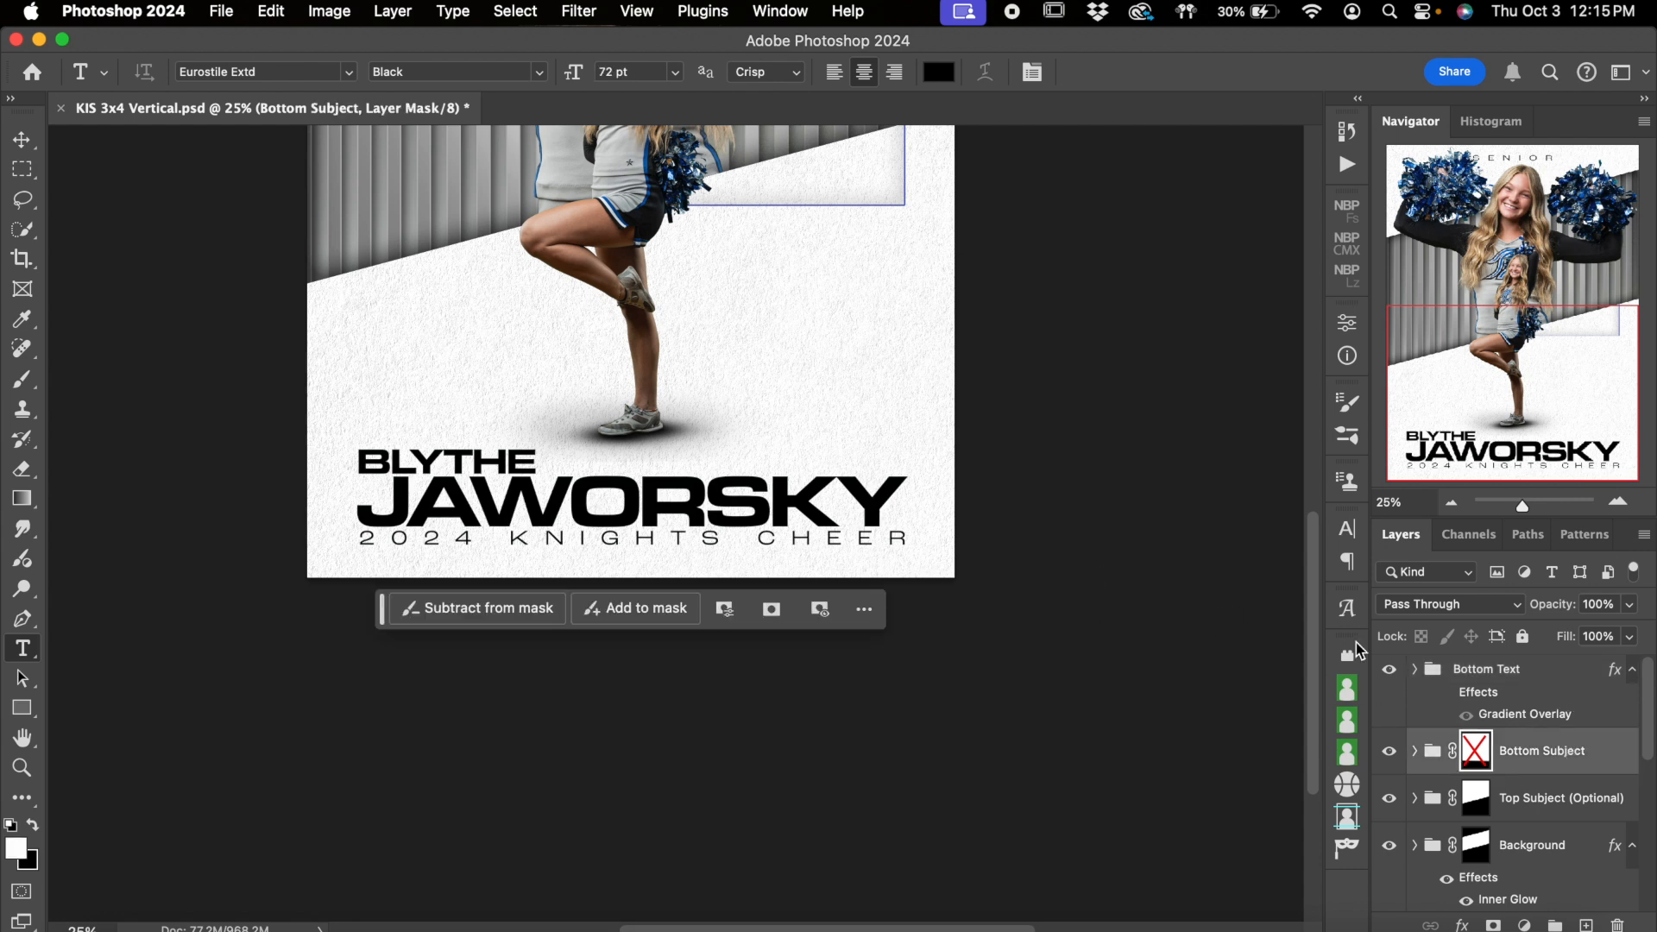
pyautogui.scroll(5, 1044, 432)
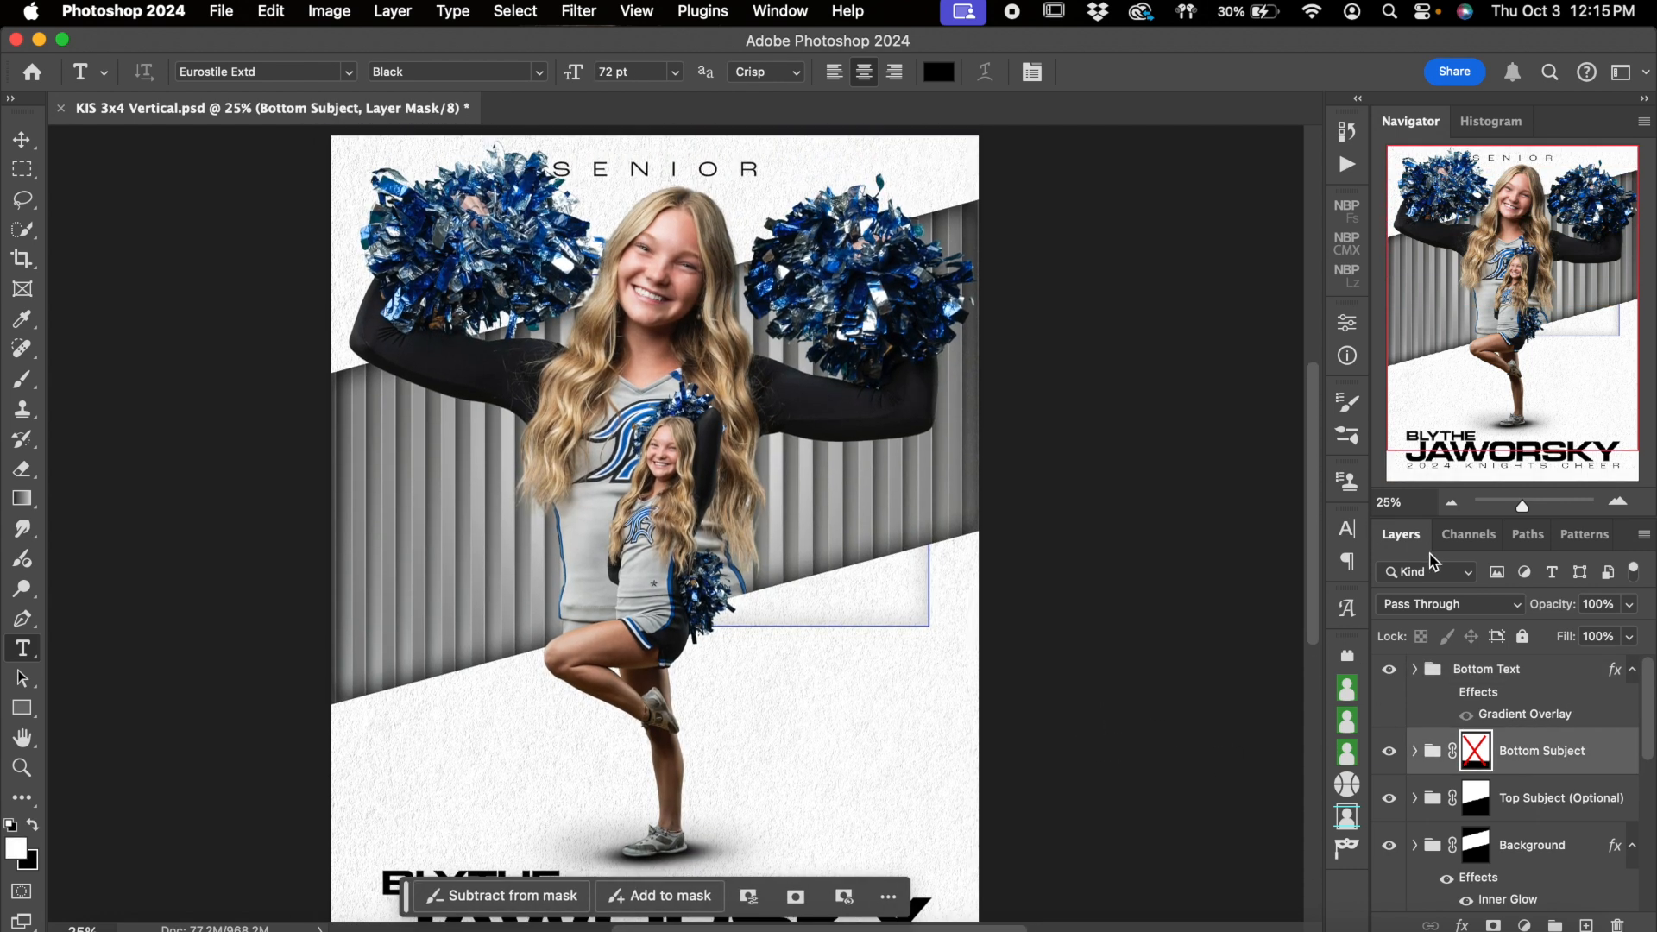
pyautogui.click(1451, 502)
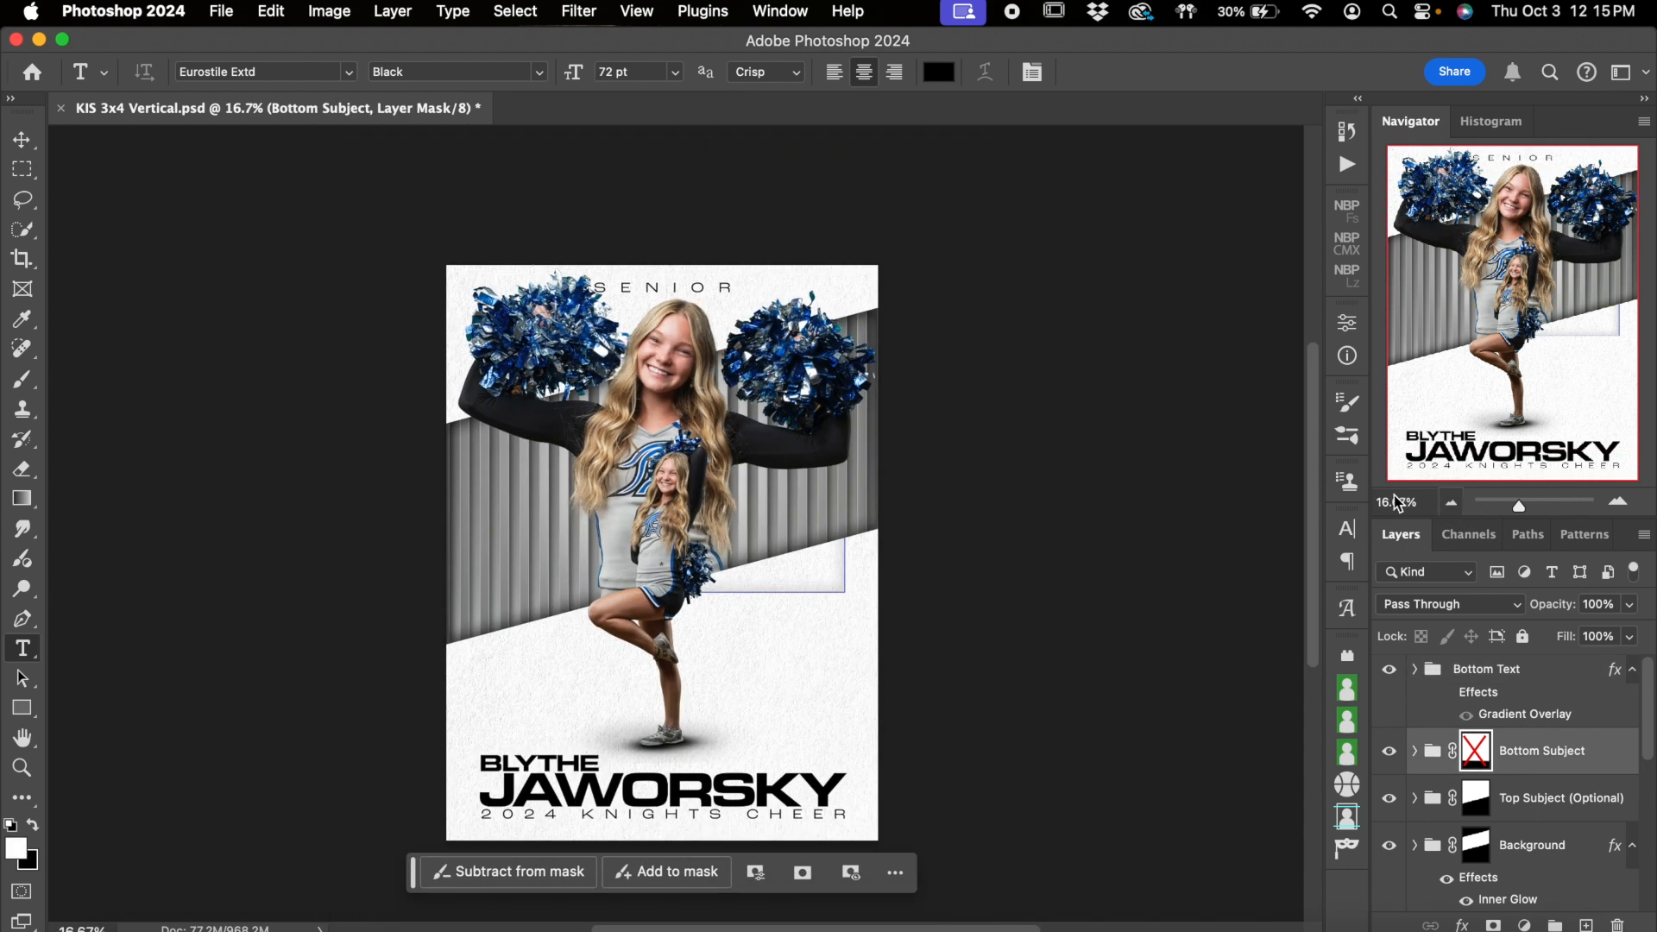
pyautogui.click(21, 139)
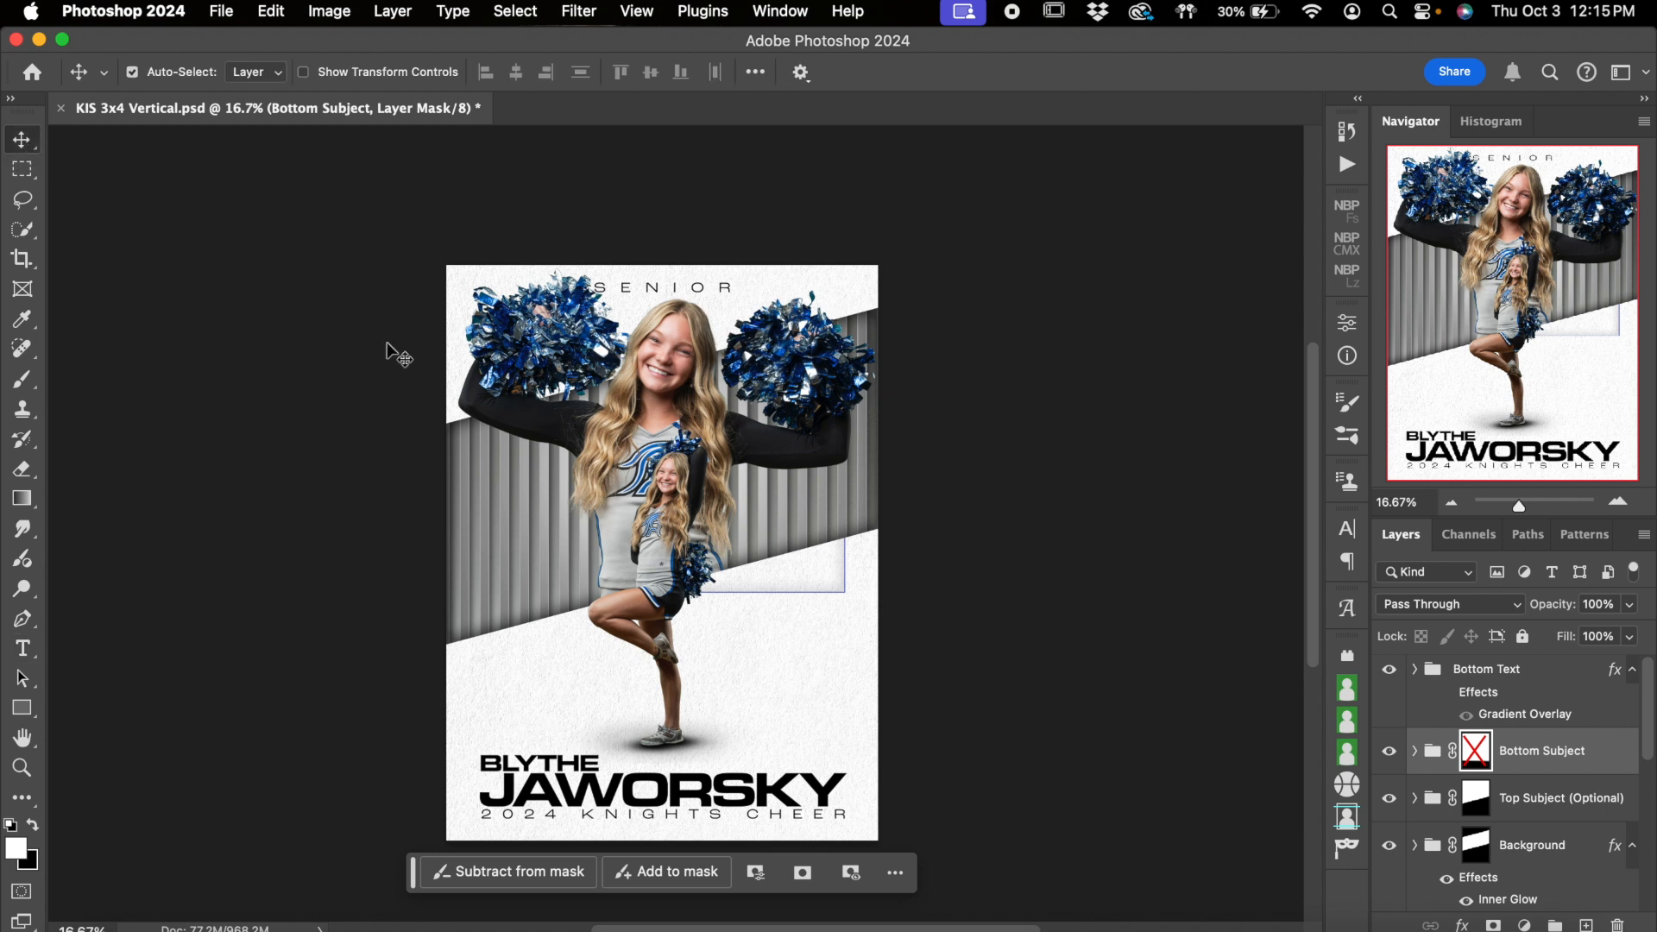
pyautogui.click(694, 379)
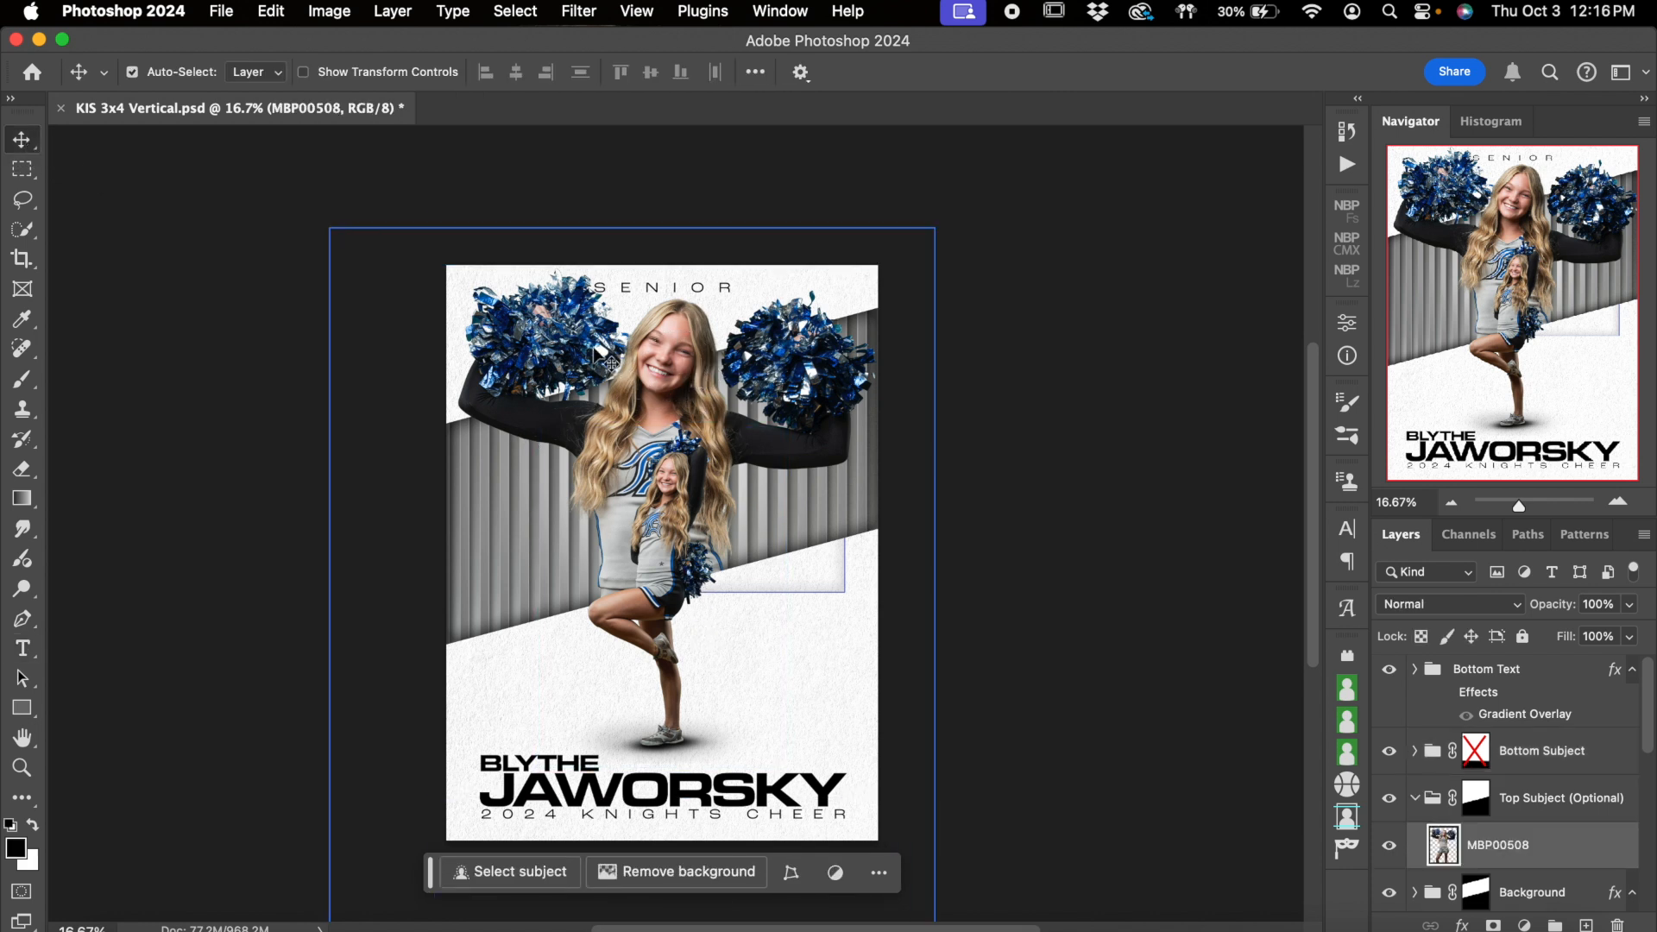
# Select the small full-length cheerleader's photo layer in the Bottom Subject group
pyautogui.click(665, 552)
pyautogui.click(1618, 503)
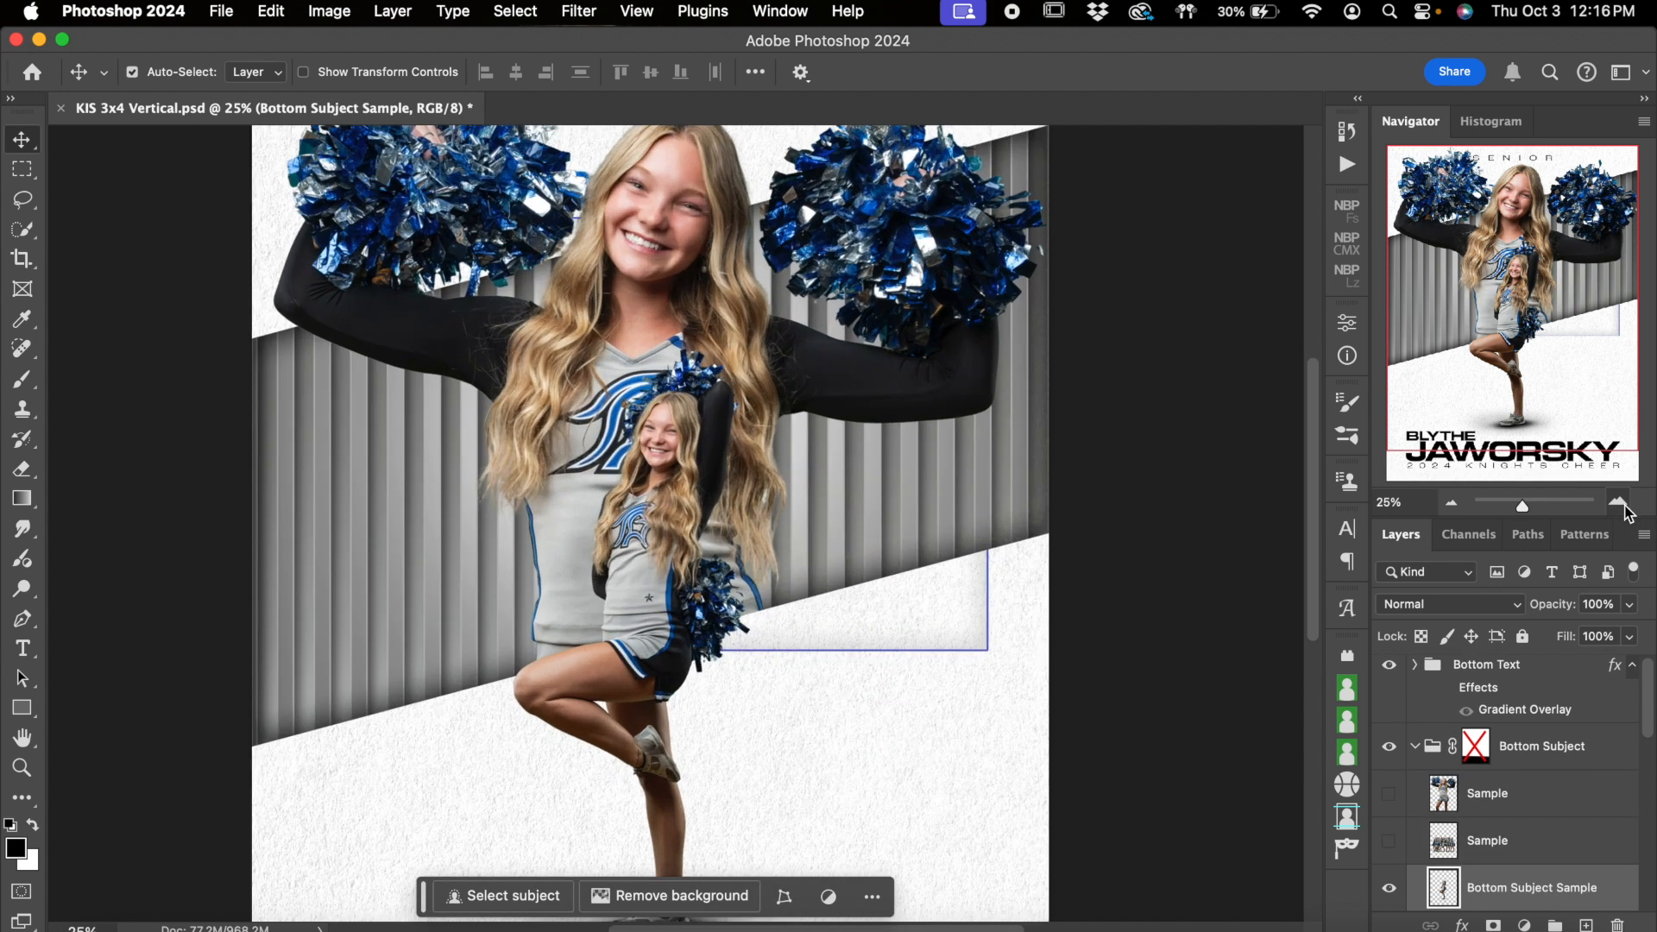
pyautogui.click(1619, 502)
pyautogui.scroll(-4, 763, 624)
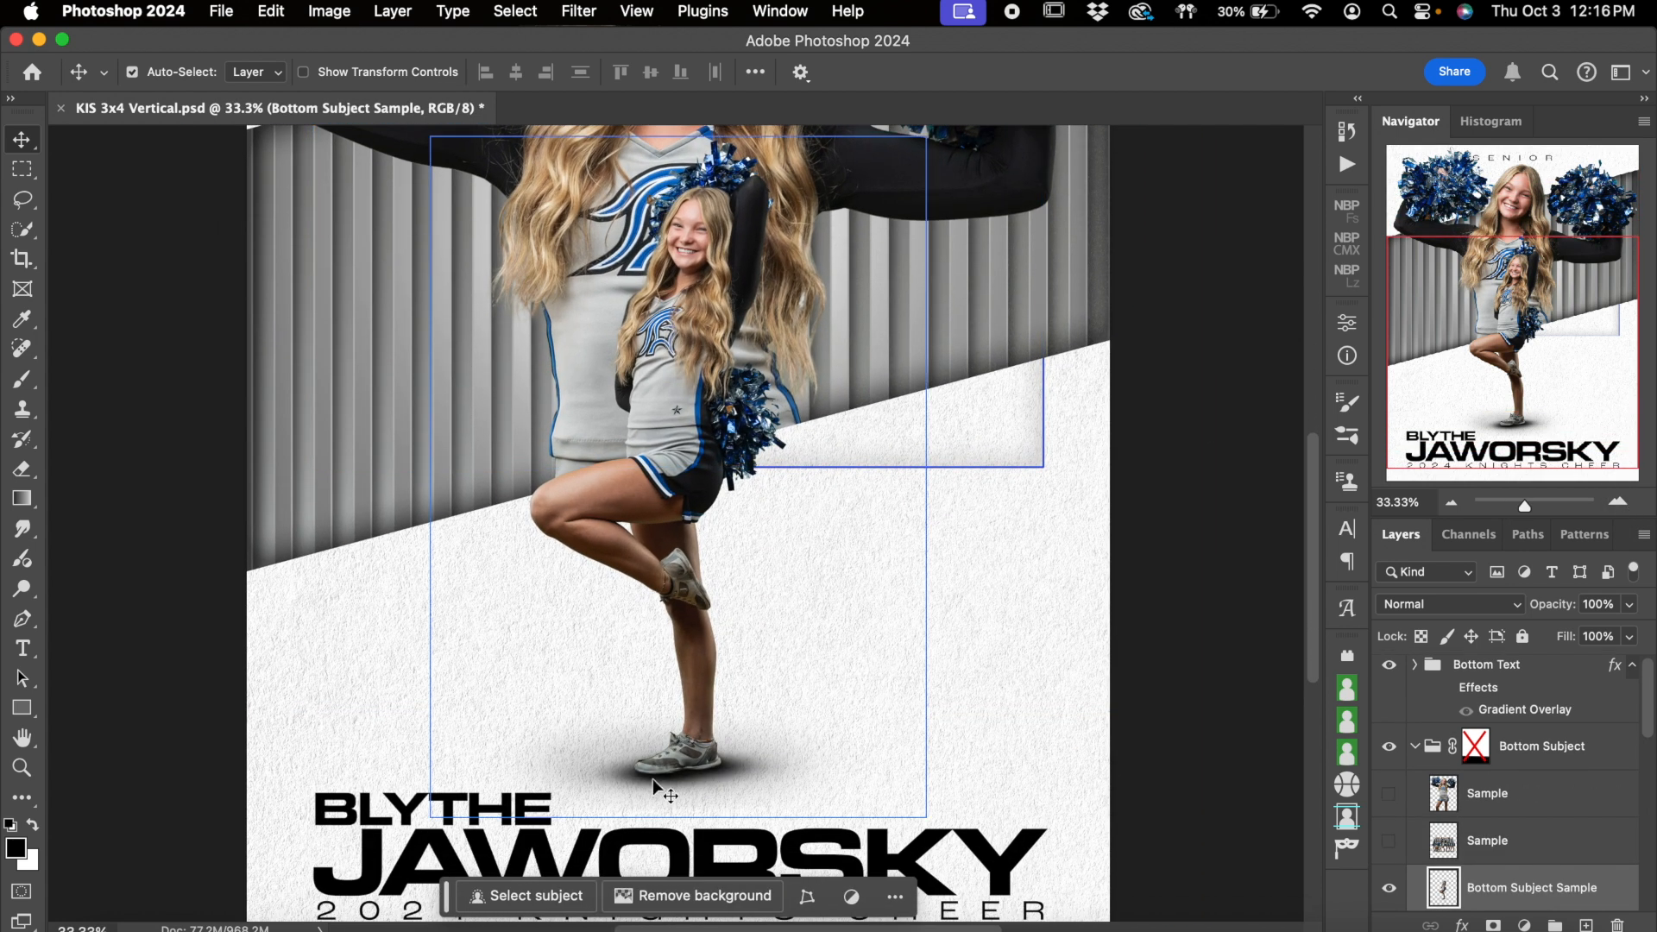
pyautogui.click(1451, 502)
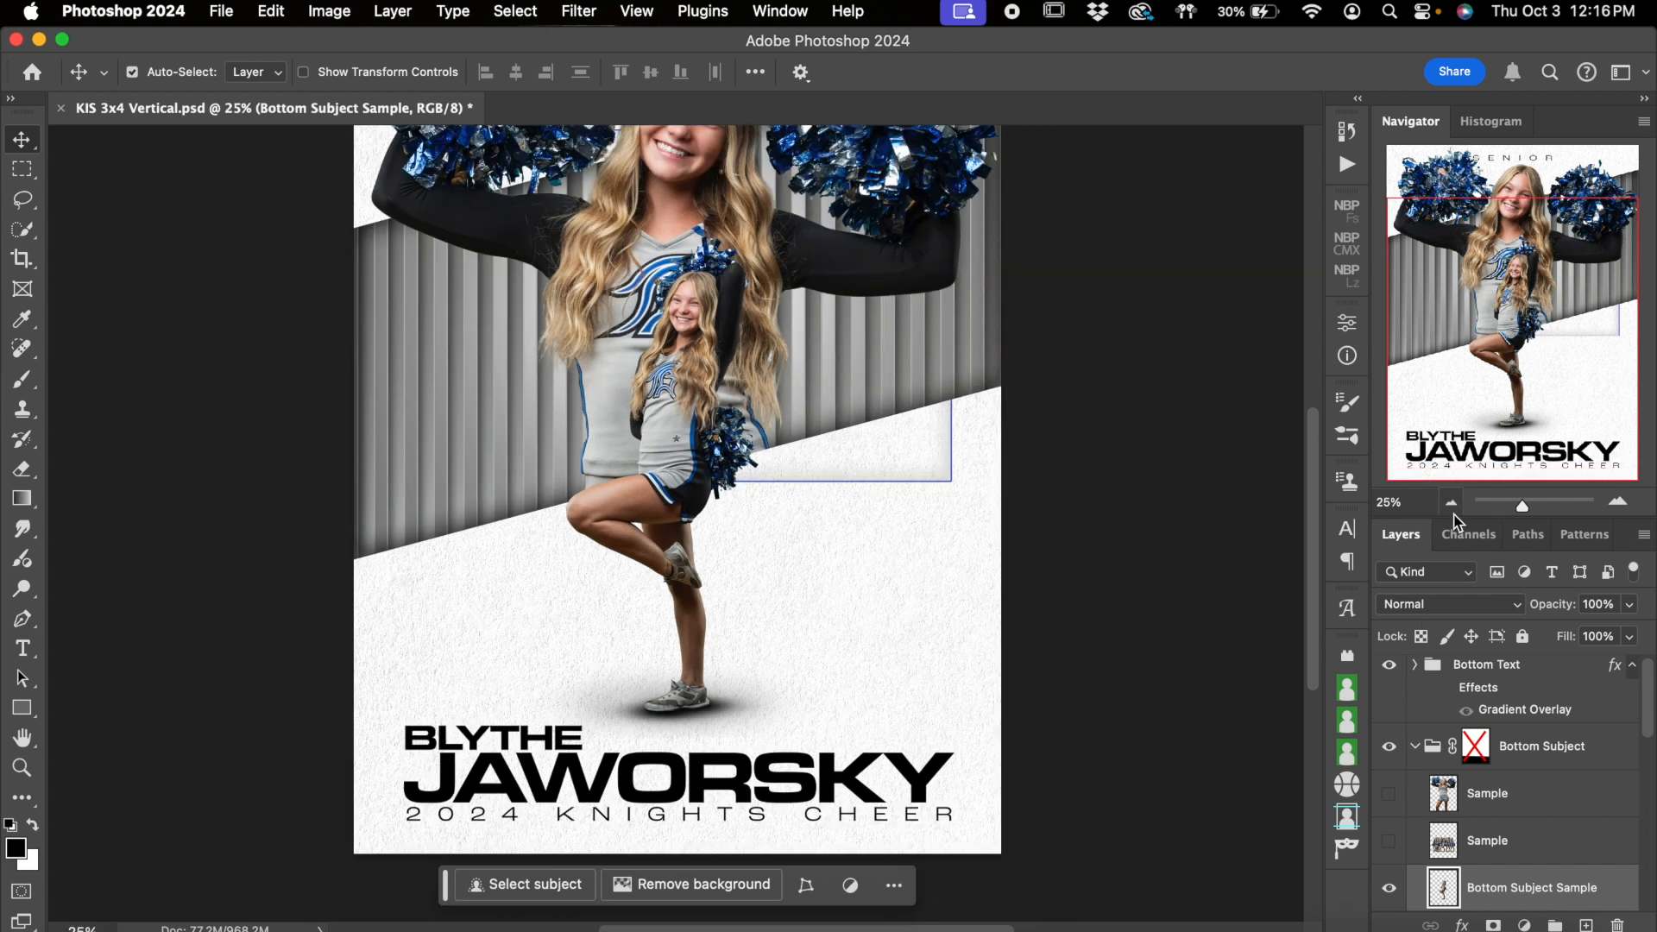
pyautogui.click(1618, 502)
# Toggle the Bottom Subject group's layer mask on and off to compare the fade over the cheerleader's foot, leaving the mask disabled
pyautogui.click(1477, 752)
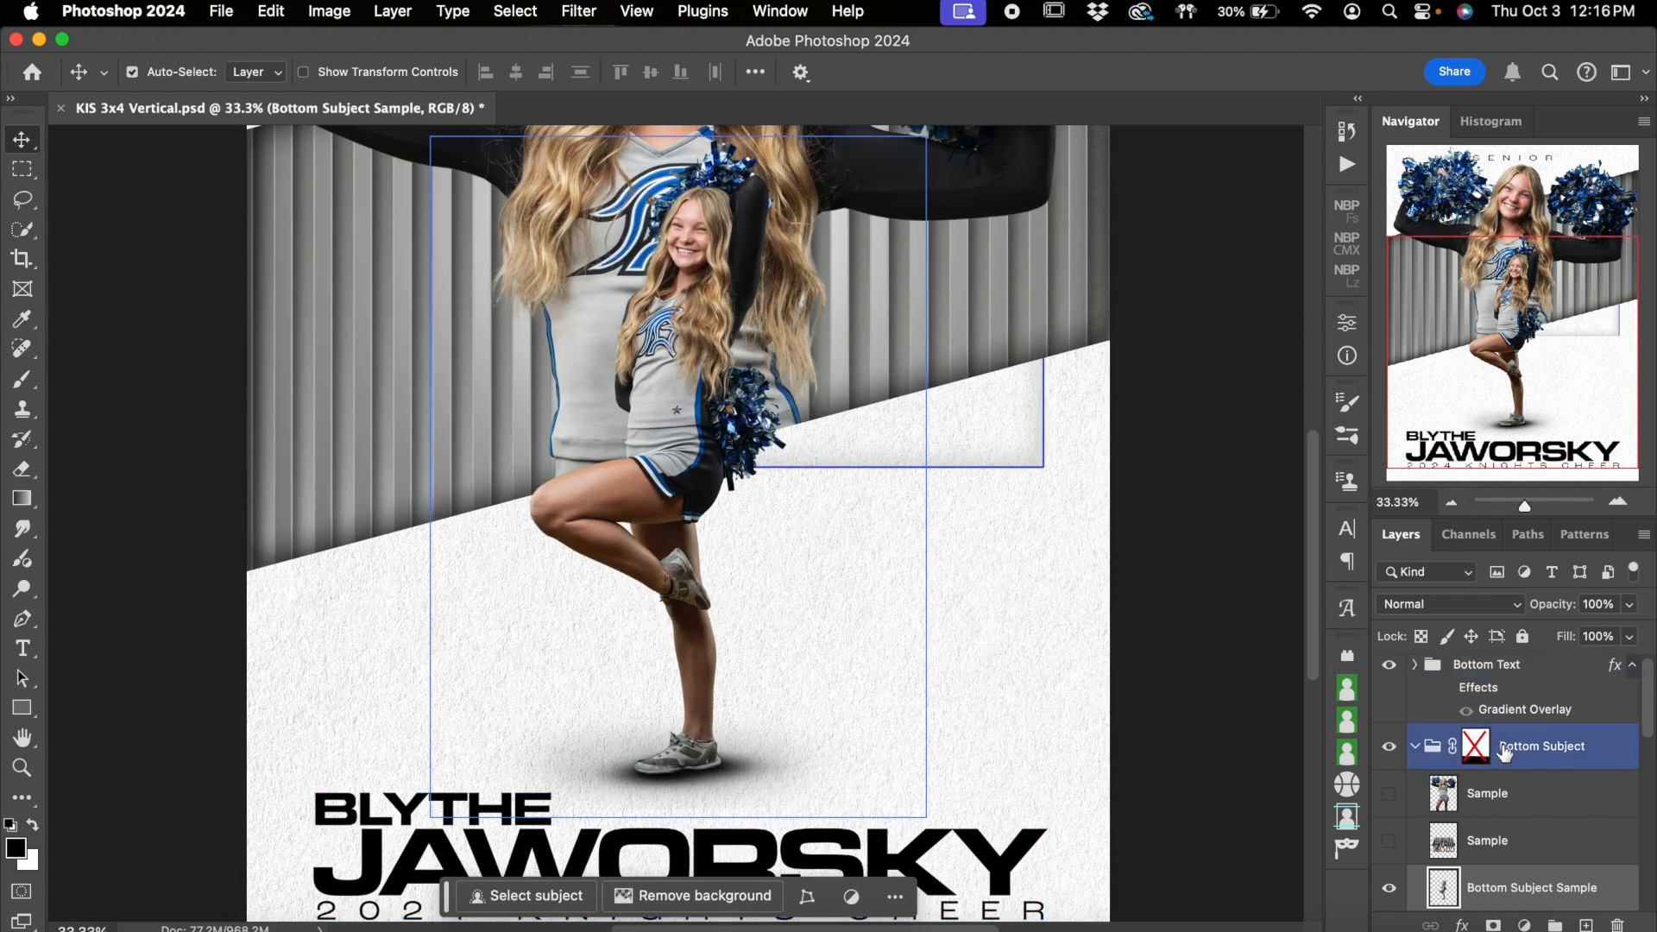
pyautogui.keyDown('shift'); pyautogui.click(1476, 748); pyautogui.keyUp('shift')
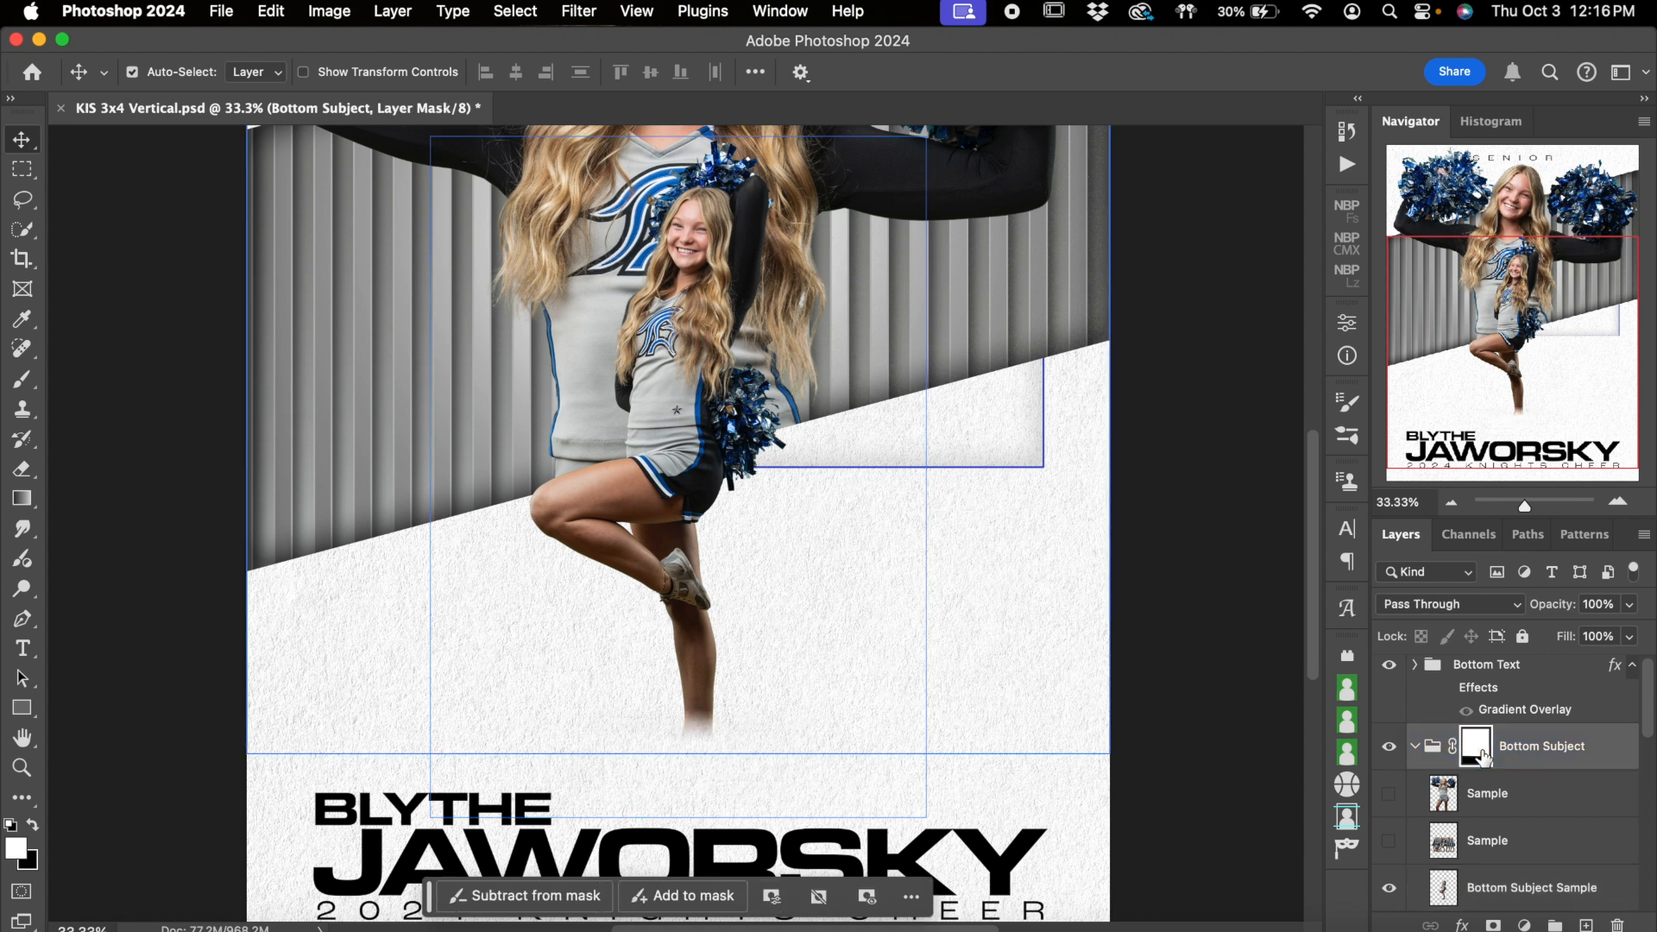
pyautogui.scroll(3, 1161, 546)
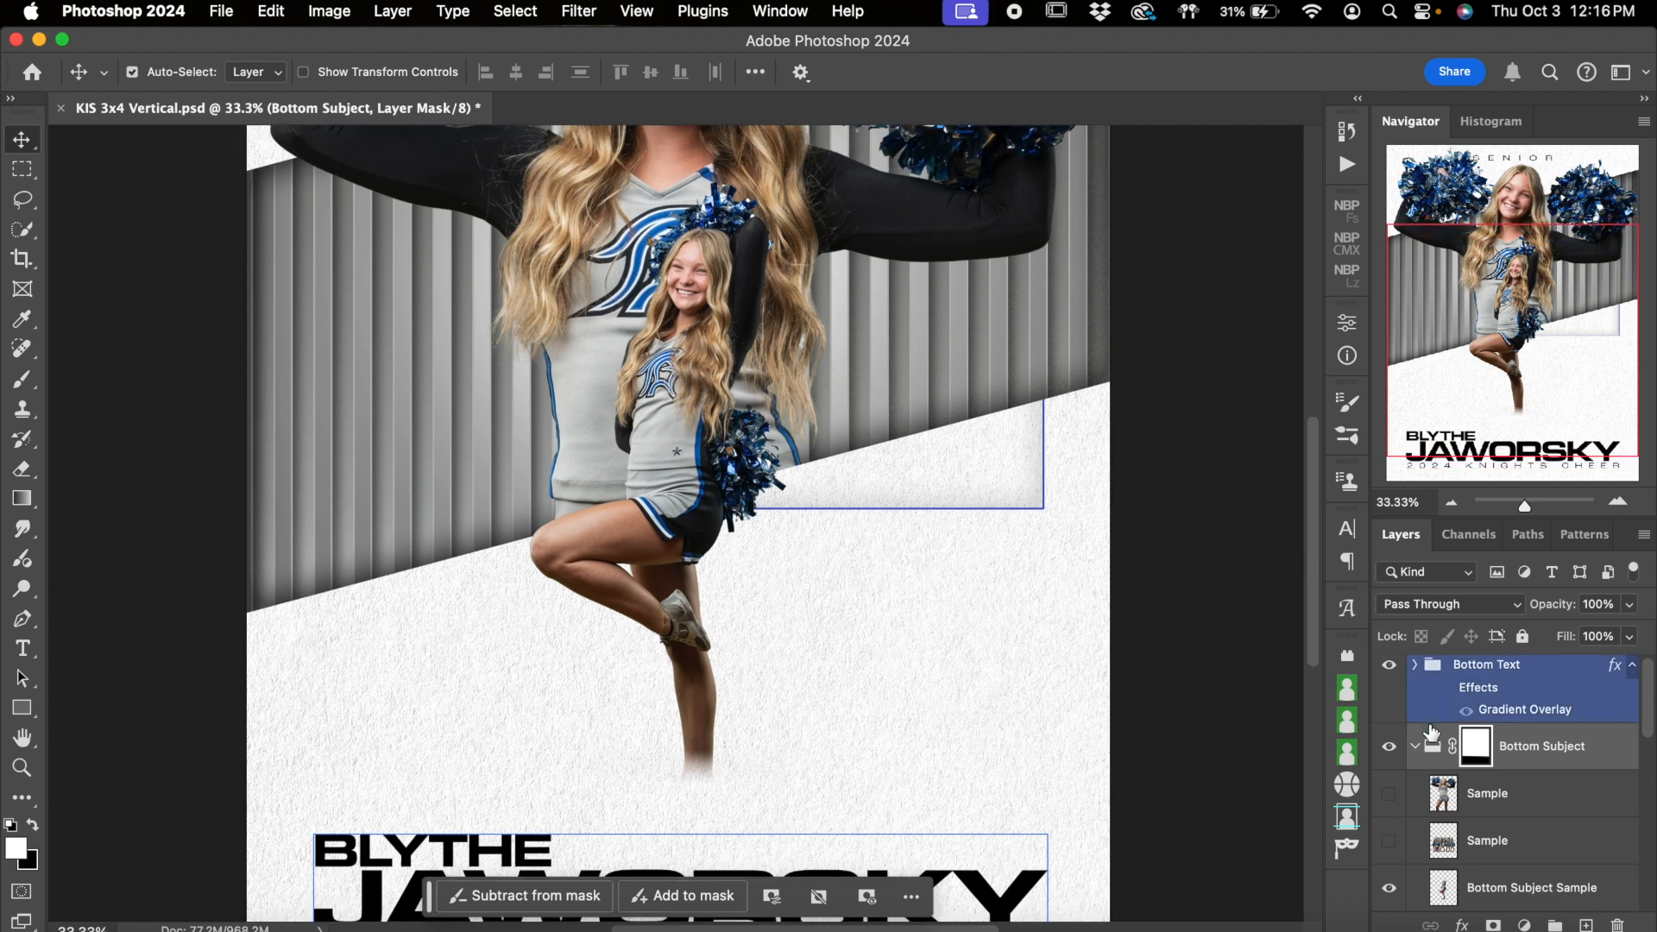
pyautogui.keyDown('shift'); pyautogui.click(1479, 753); pyautogui.keyUp('shift')
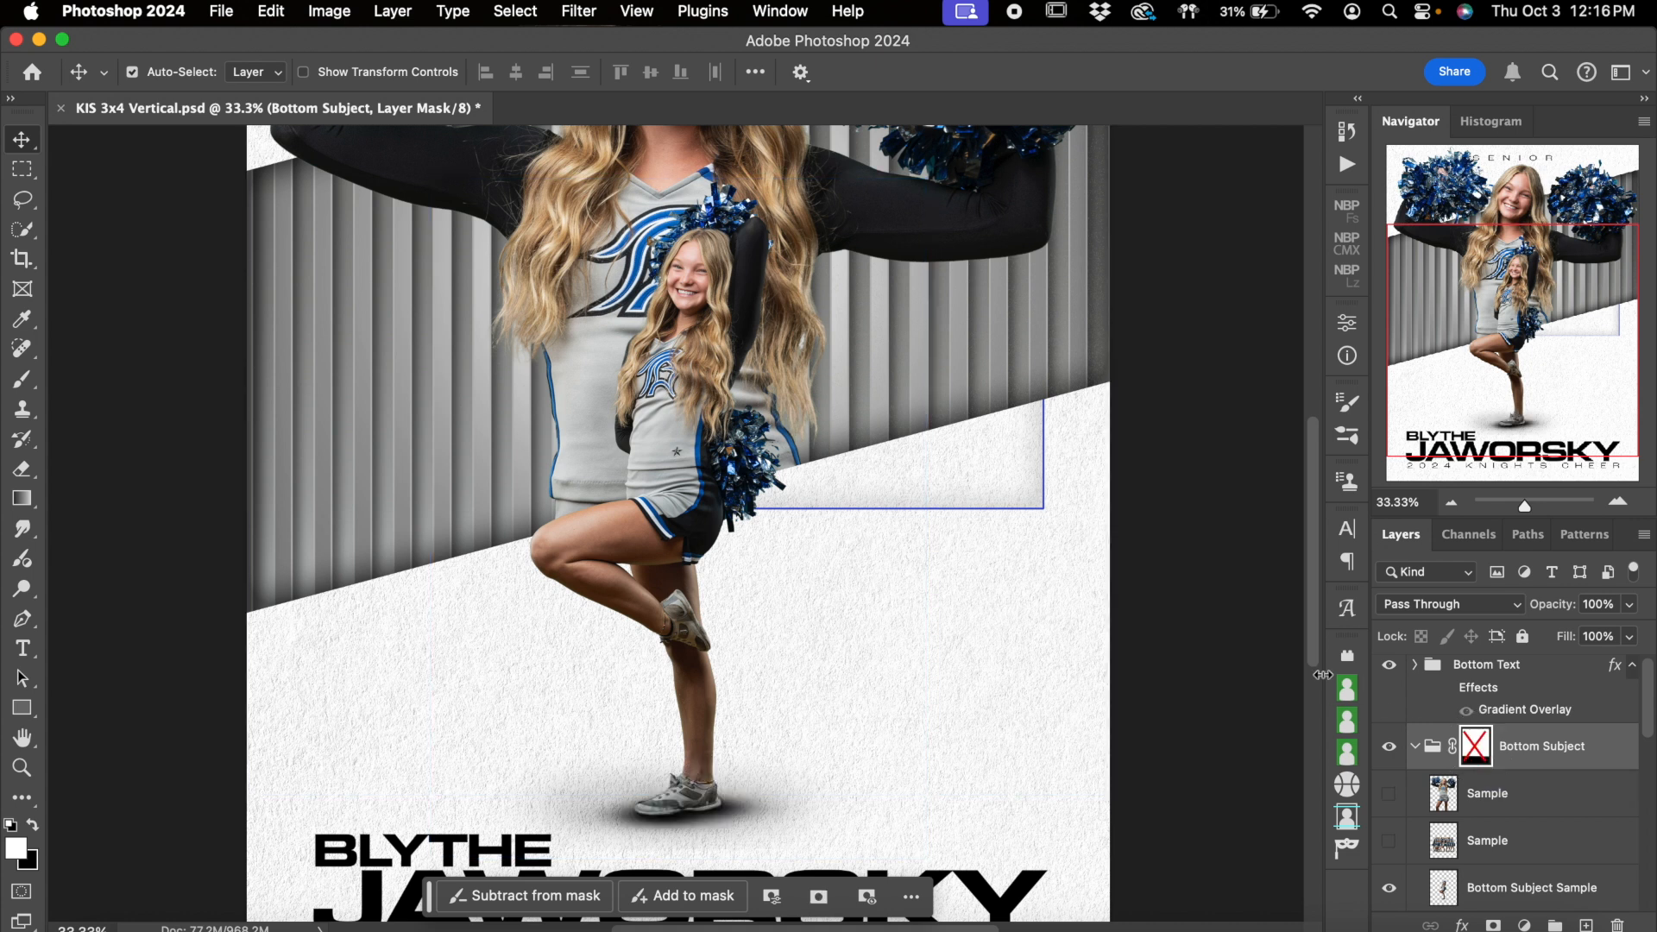
pyautogui.keyDown('shift'); pyautogui.click(1484, 755); pyautogui.keyUp('shift')
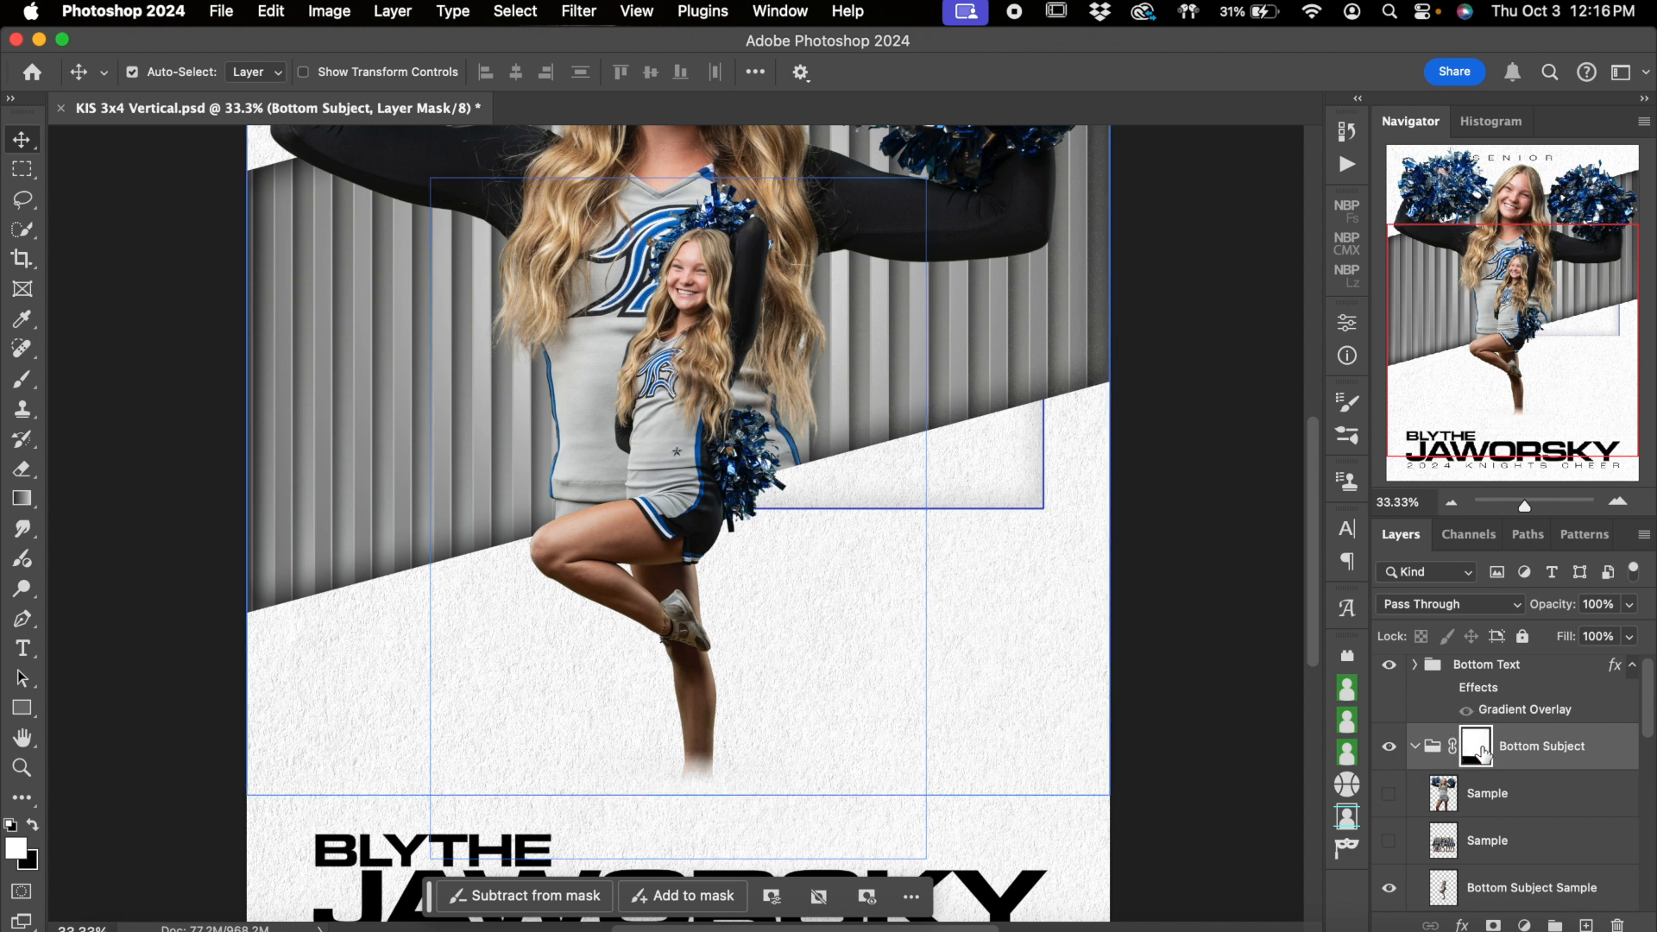
pyautogui.rightClick(1484, 756)
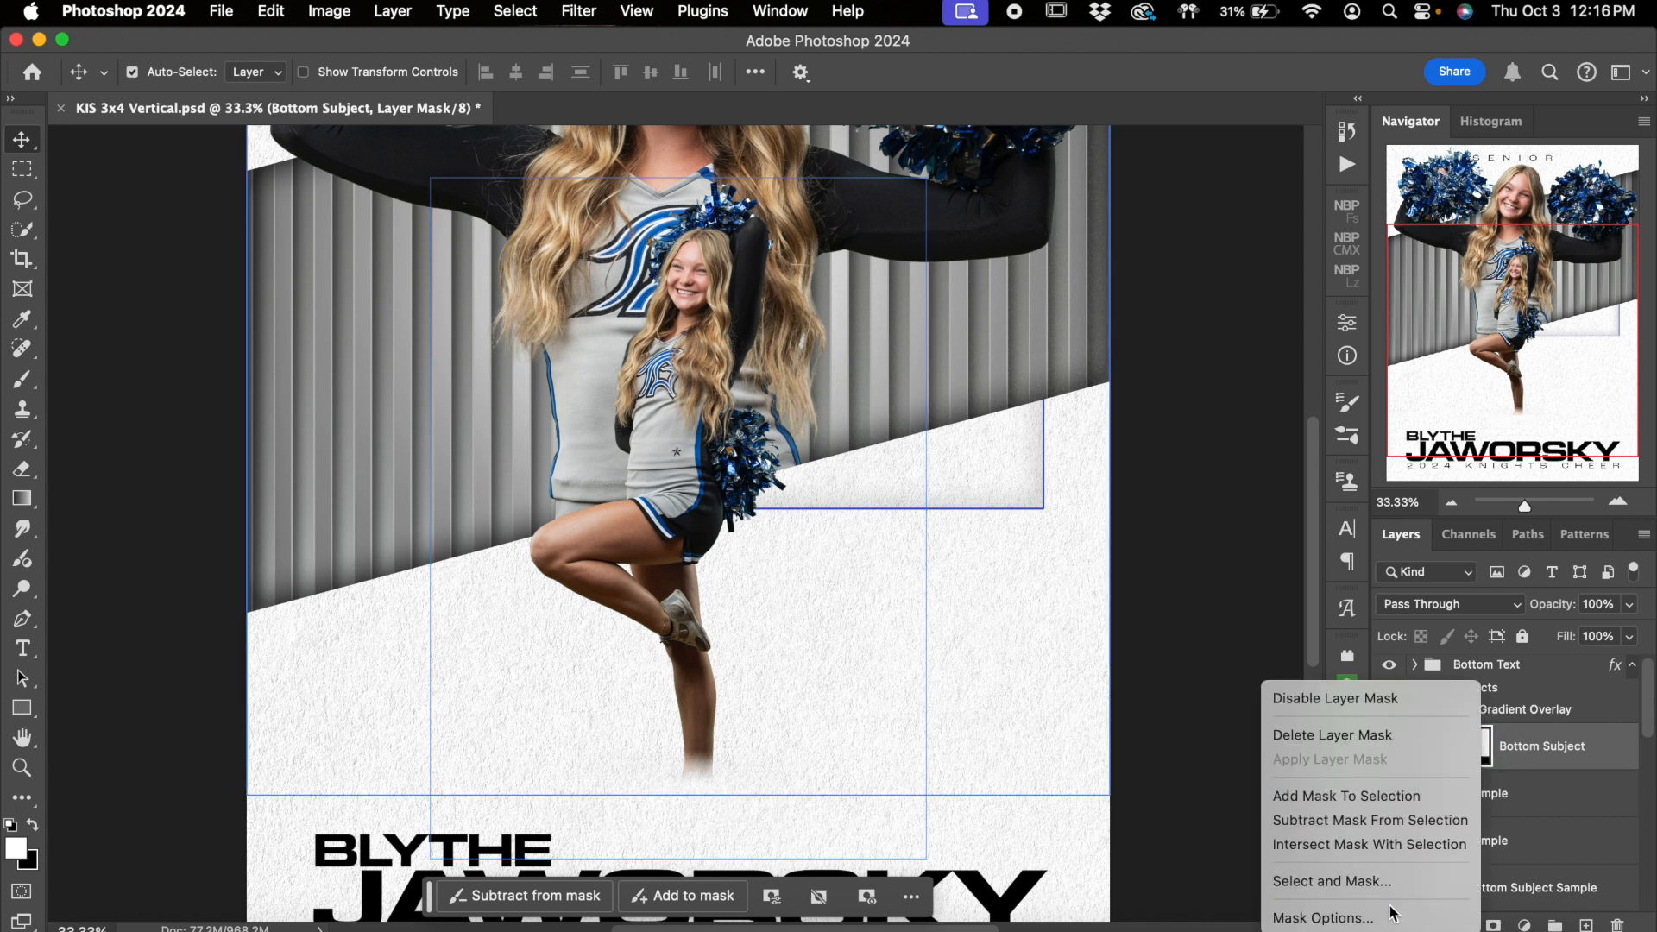
pyautogui.click(1385, 703)
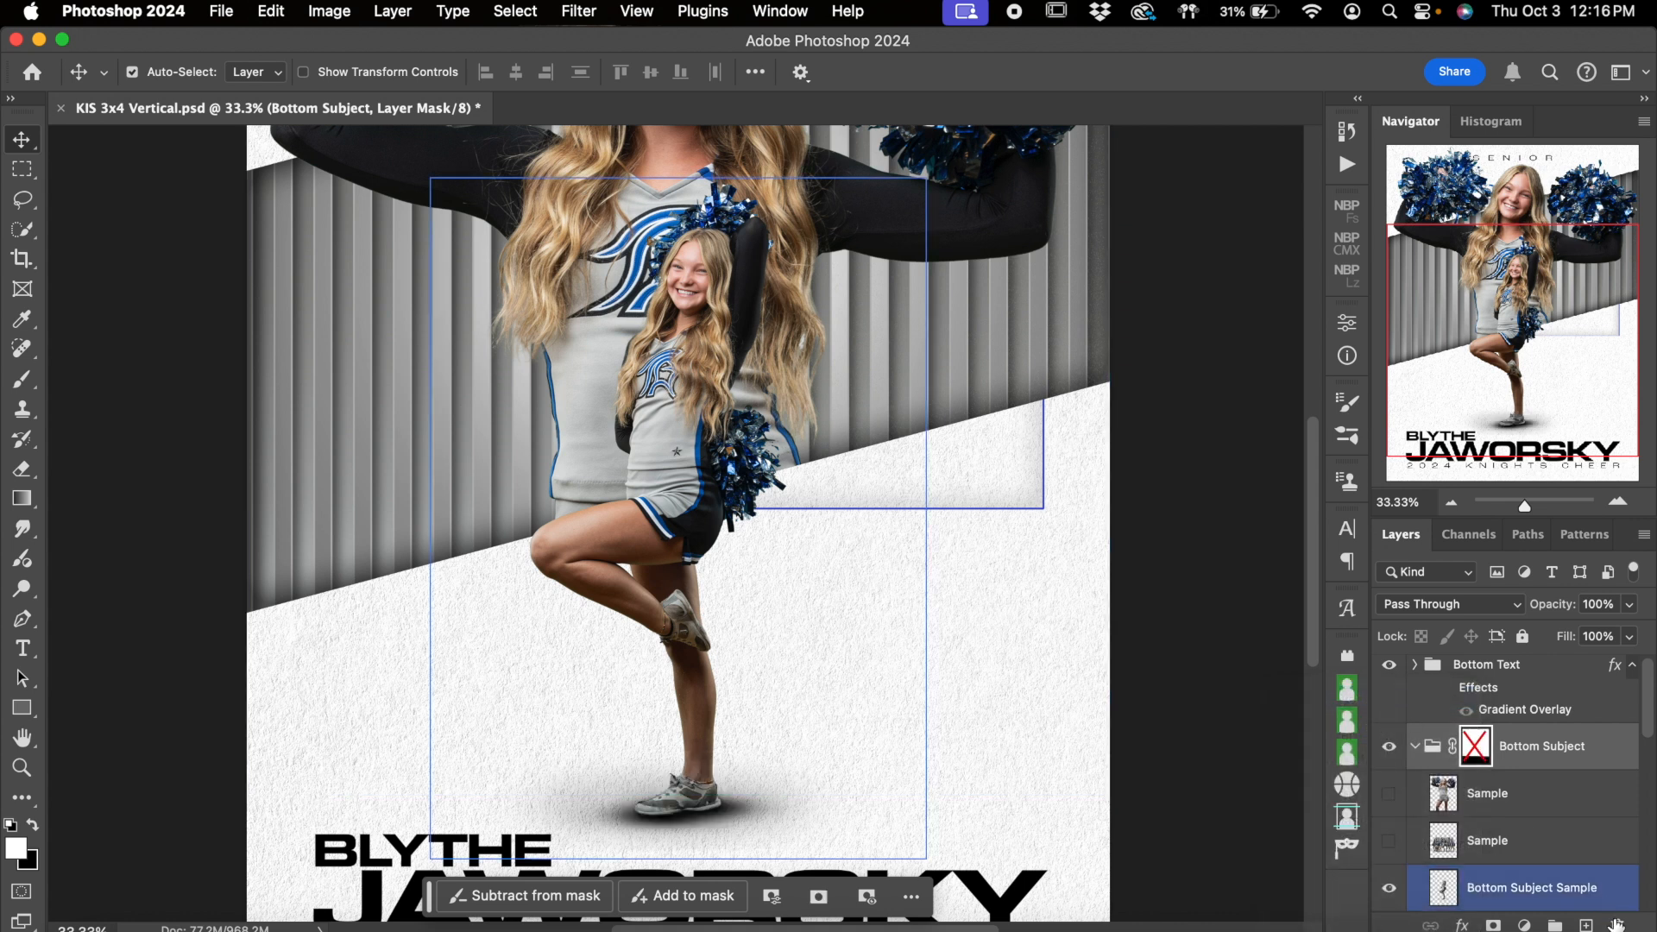
# Hide the Bottom Subject Sample layer and show the team photo's Sample layer directly above it
pyautogui.scroll(-3, 1174, 666)
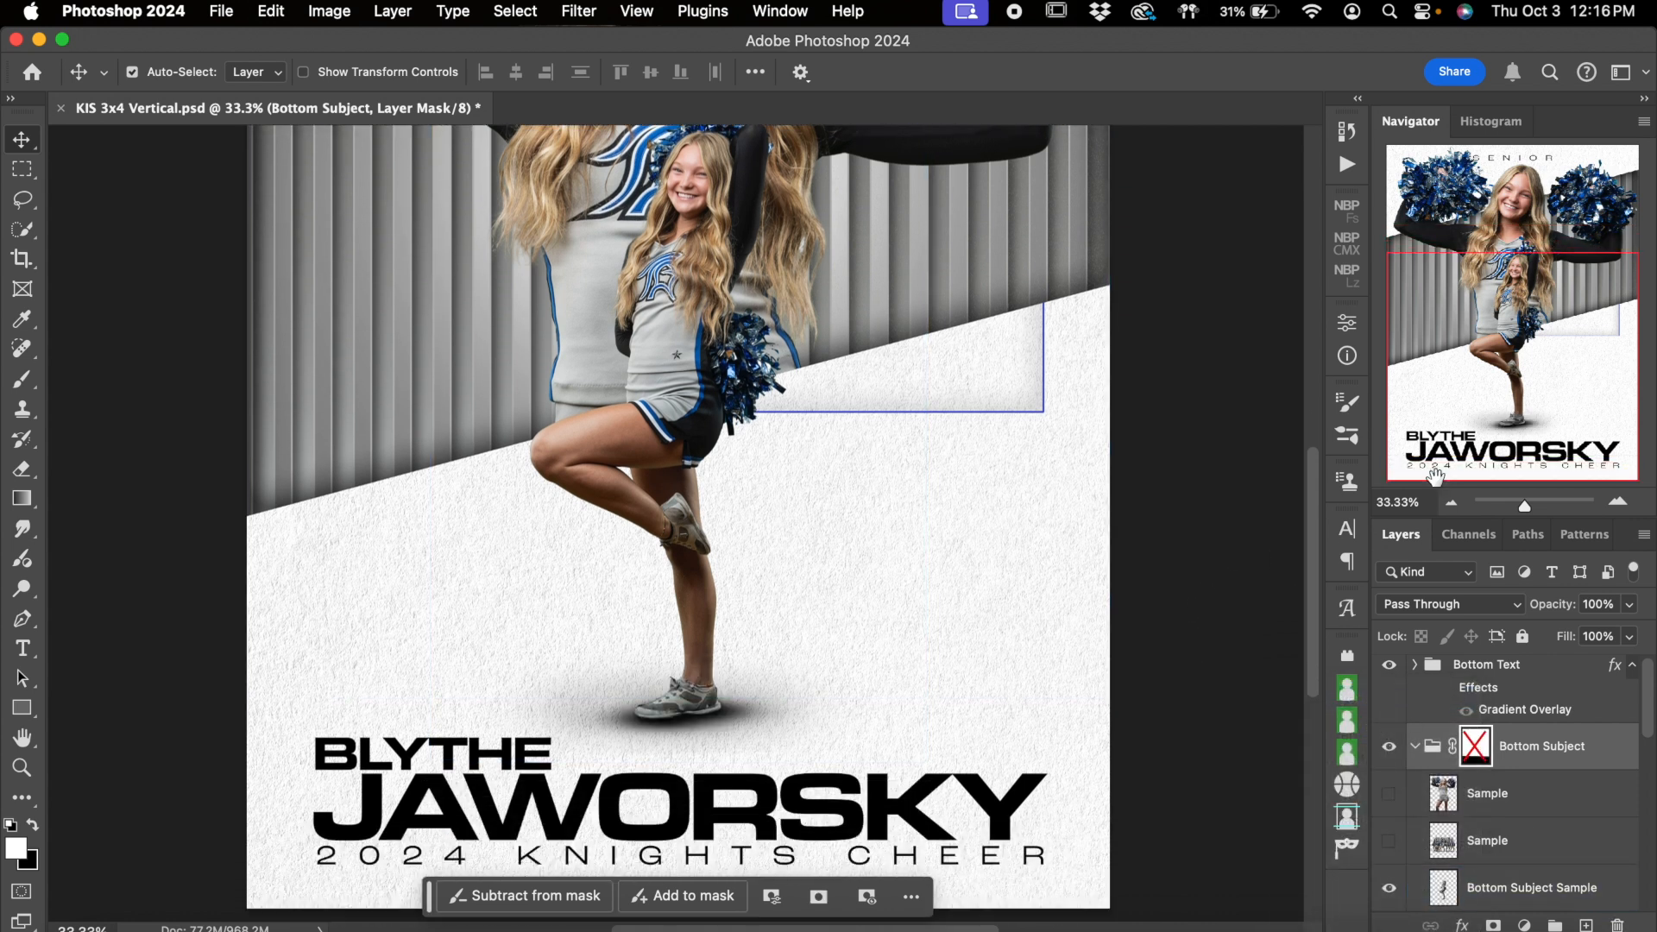
pyautogui.click(1451, 508)
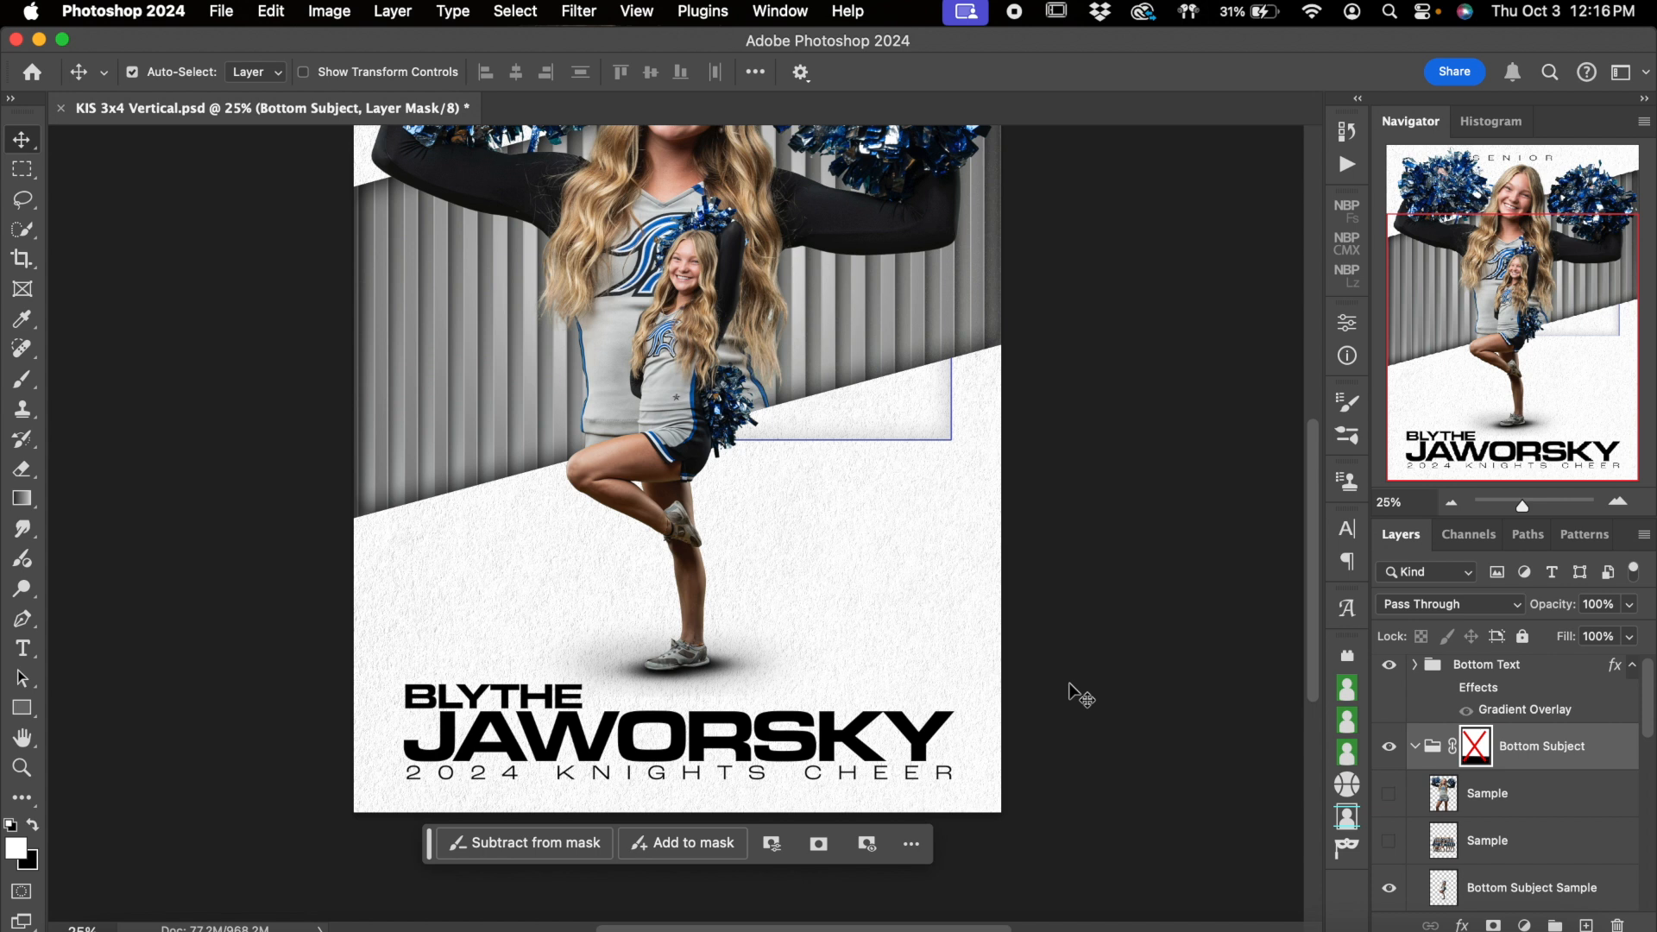
pyautogui.scroll(3, 1073, 691)
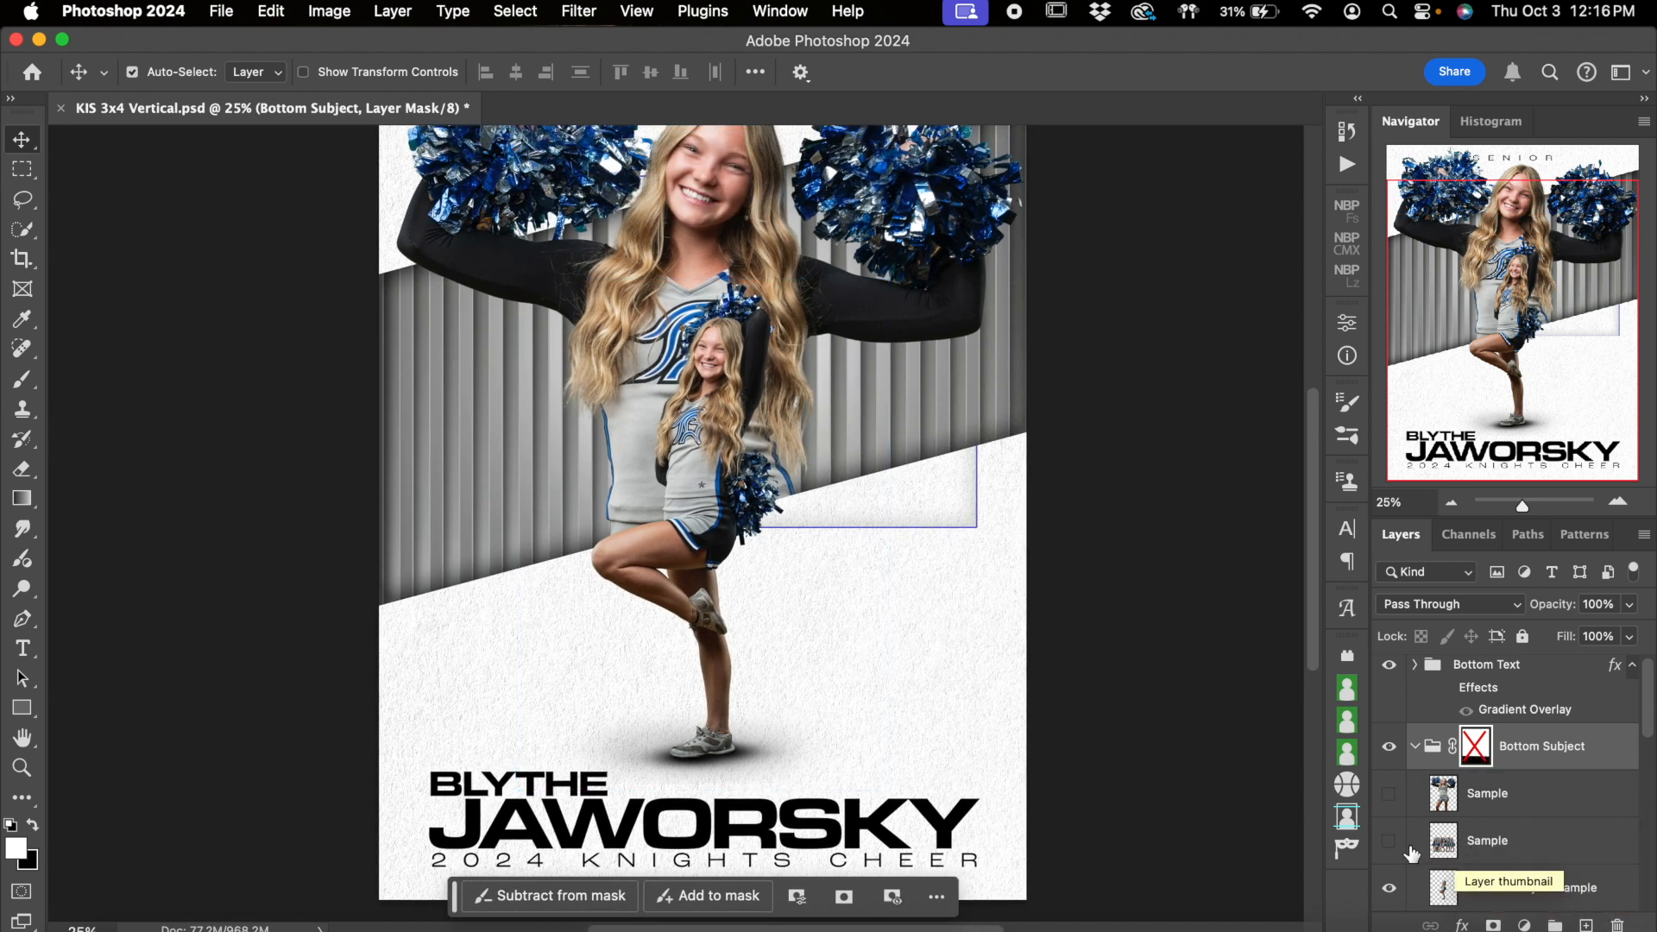
pyautogui.scroll(-1, 1575, 812)
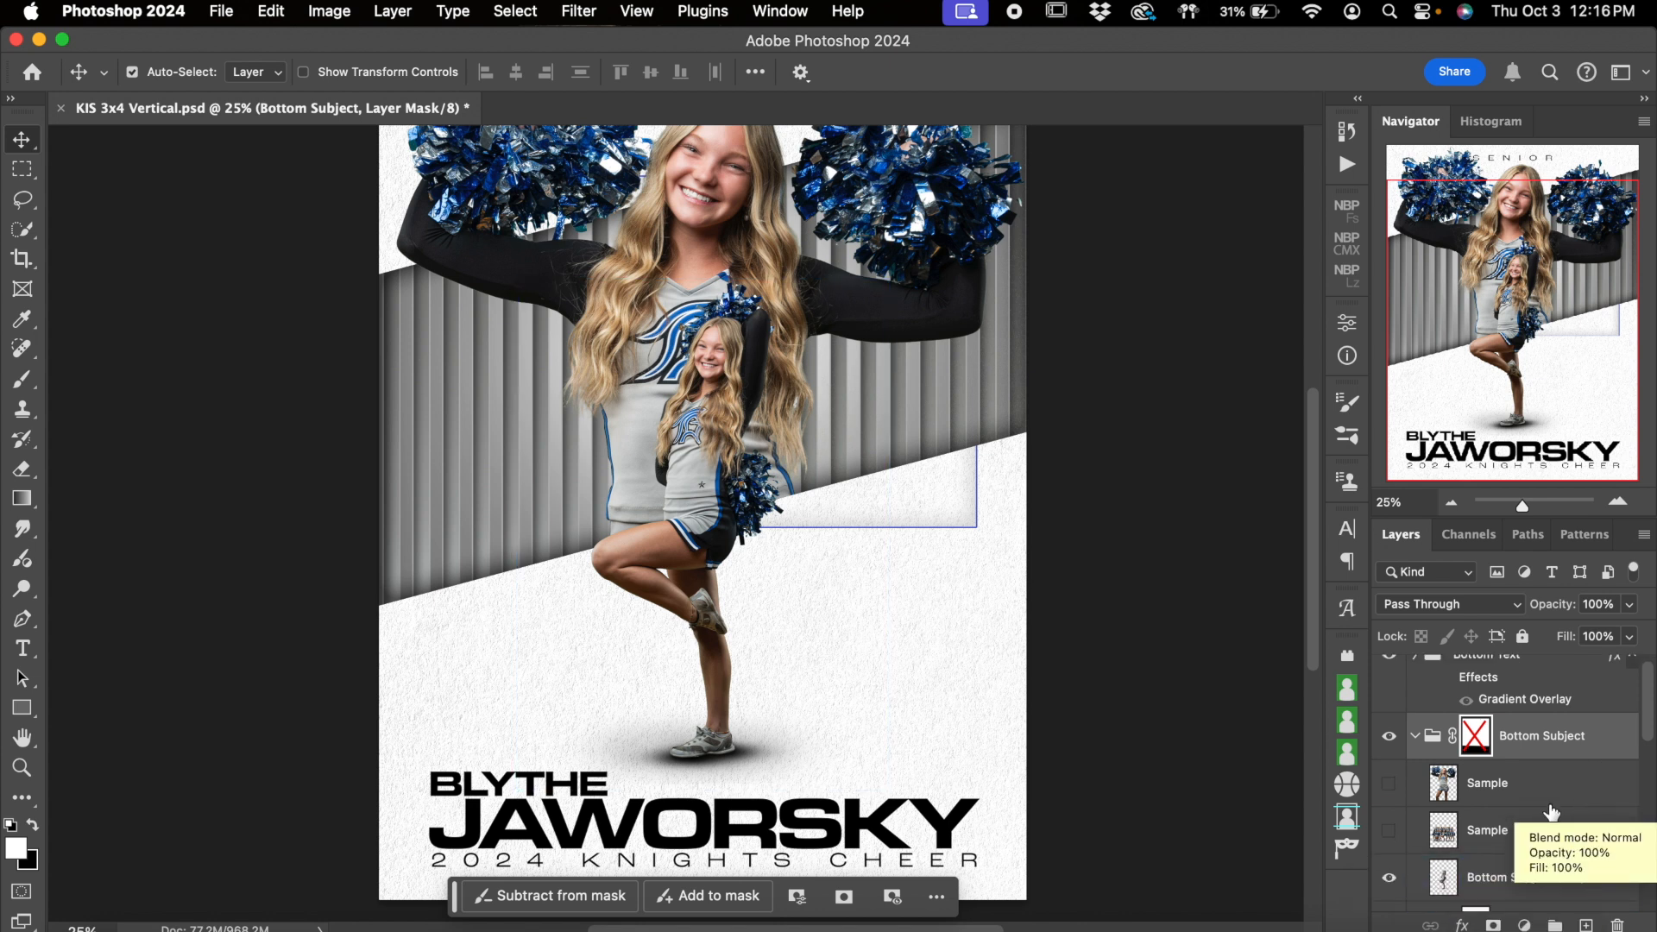
pyautogui.click(1506, 877)
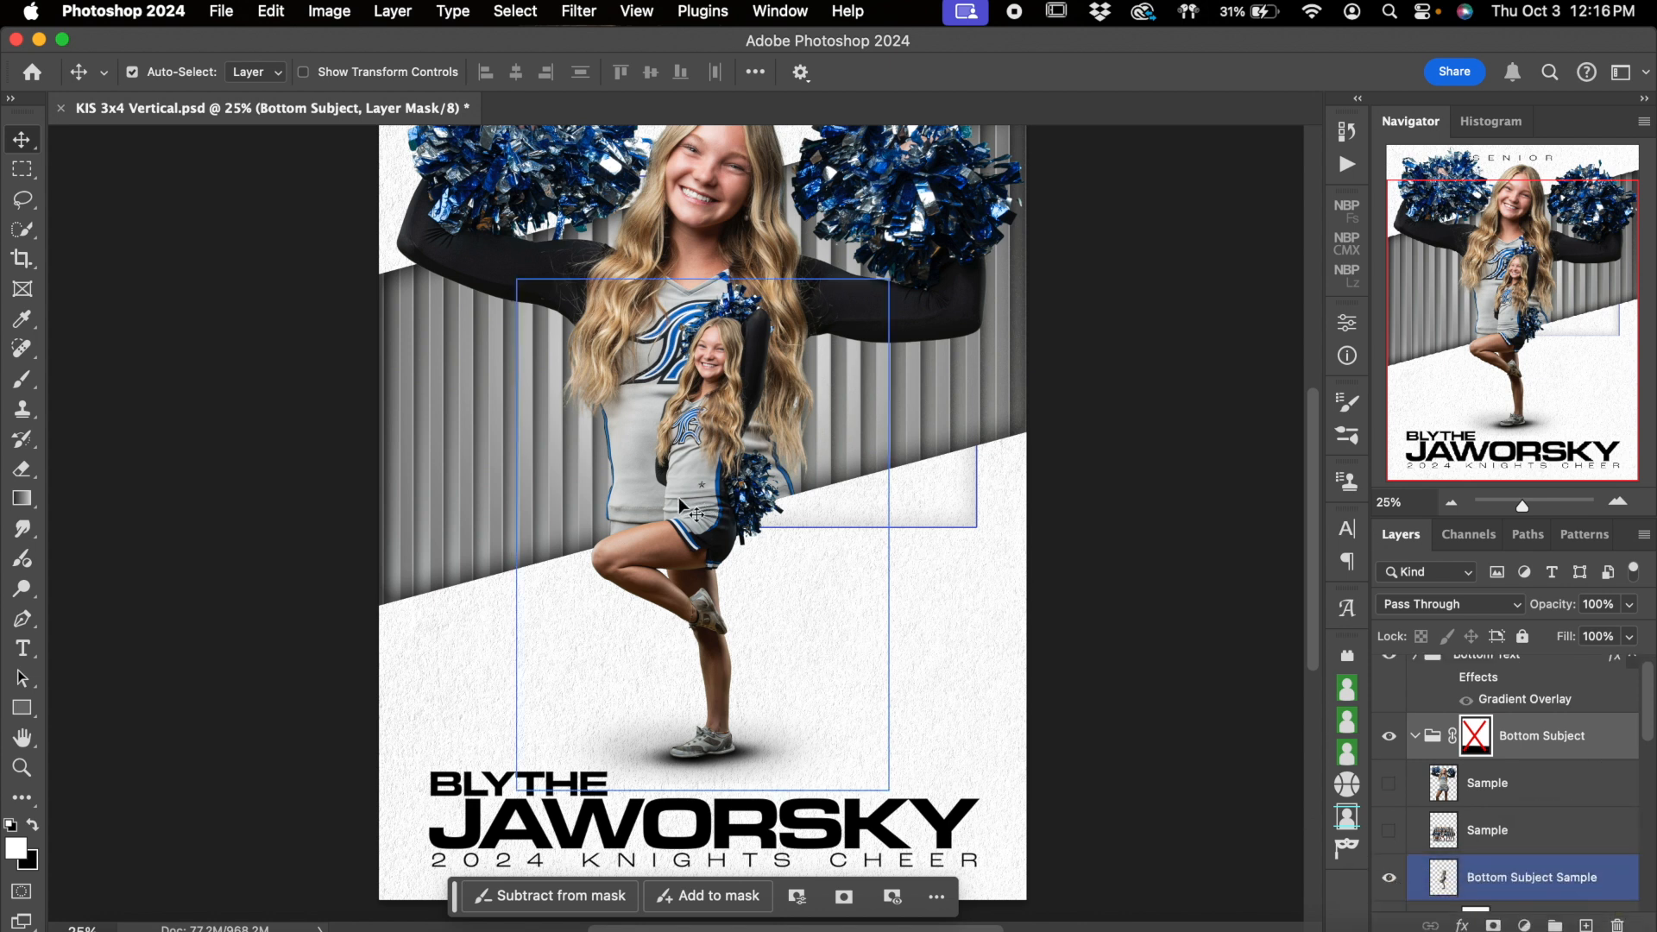
pyautogui.click(1389, 878)
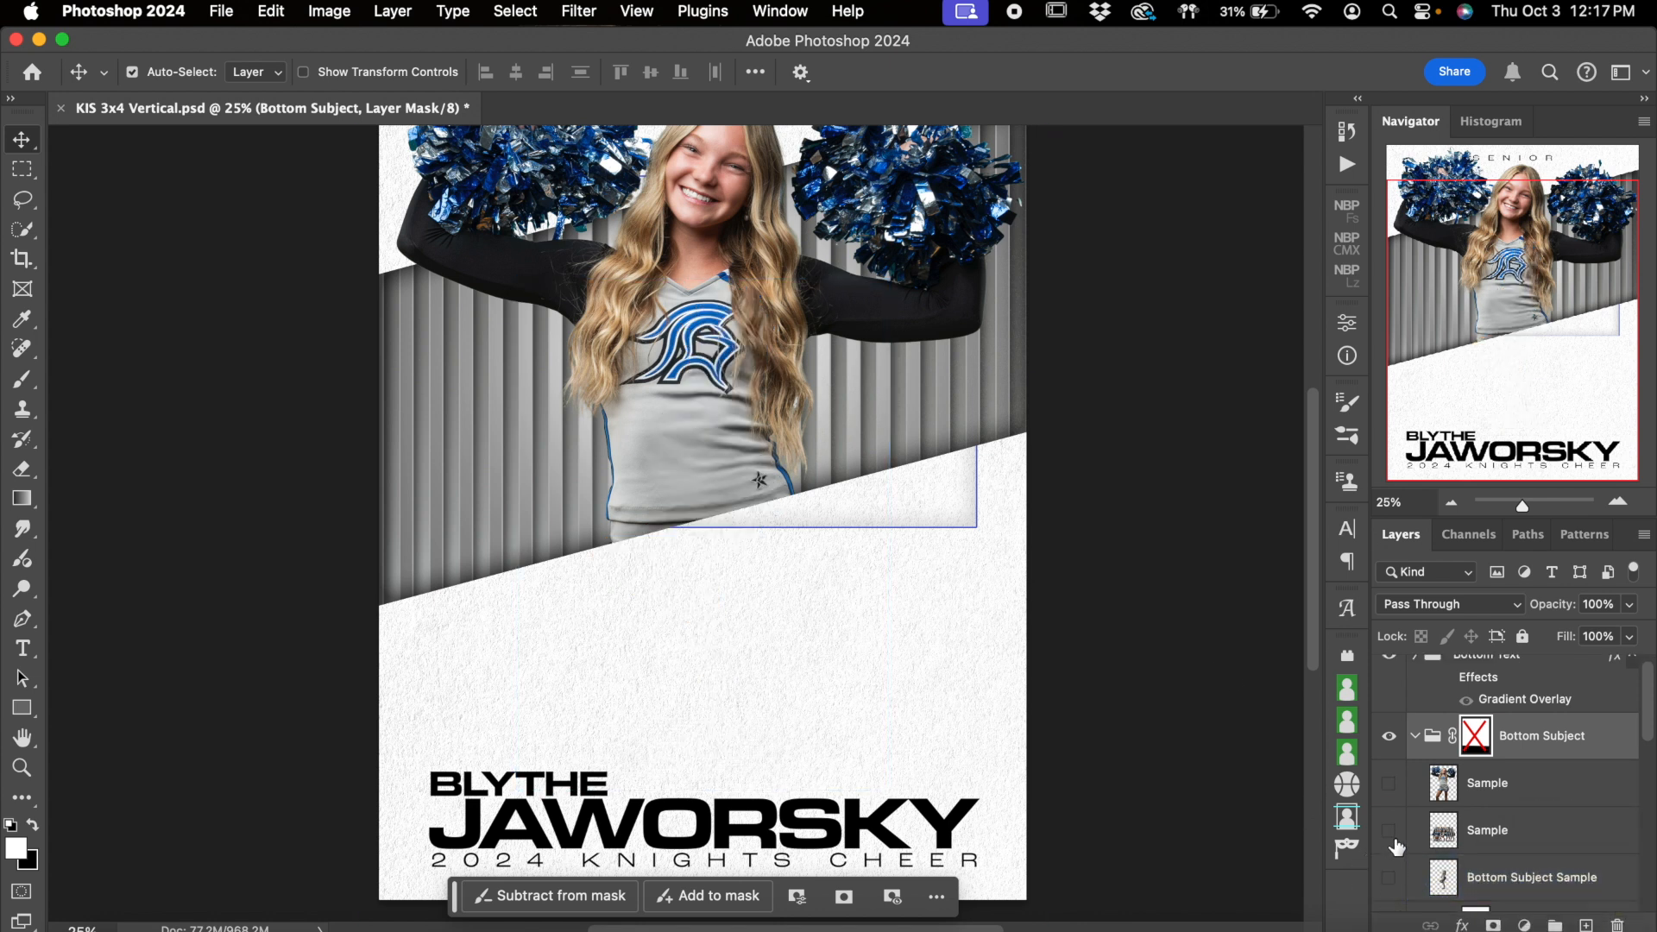
pyautogui.click(1390, 834)
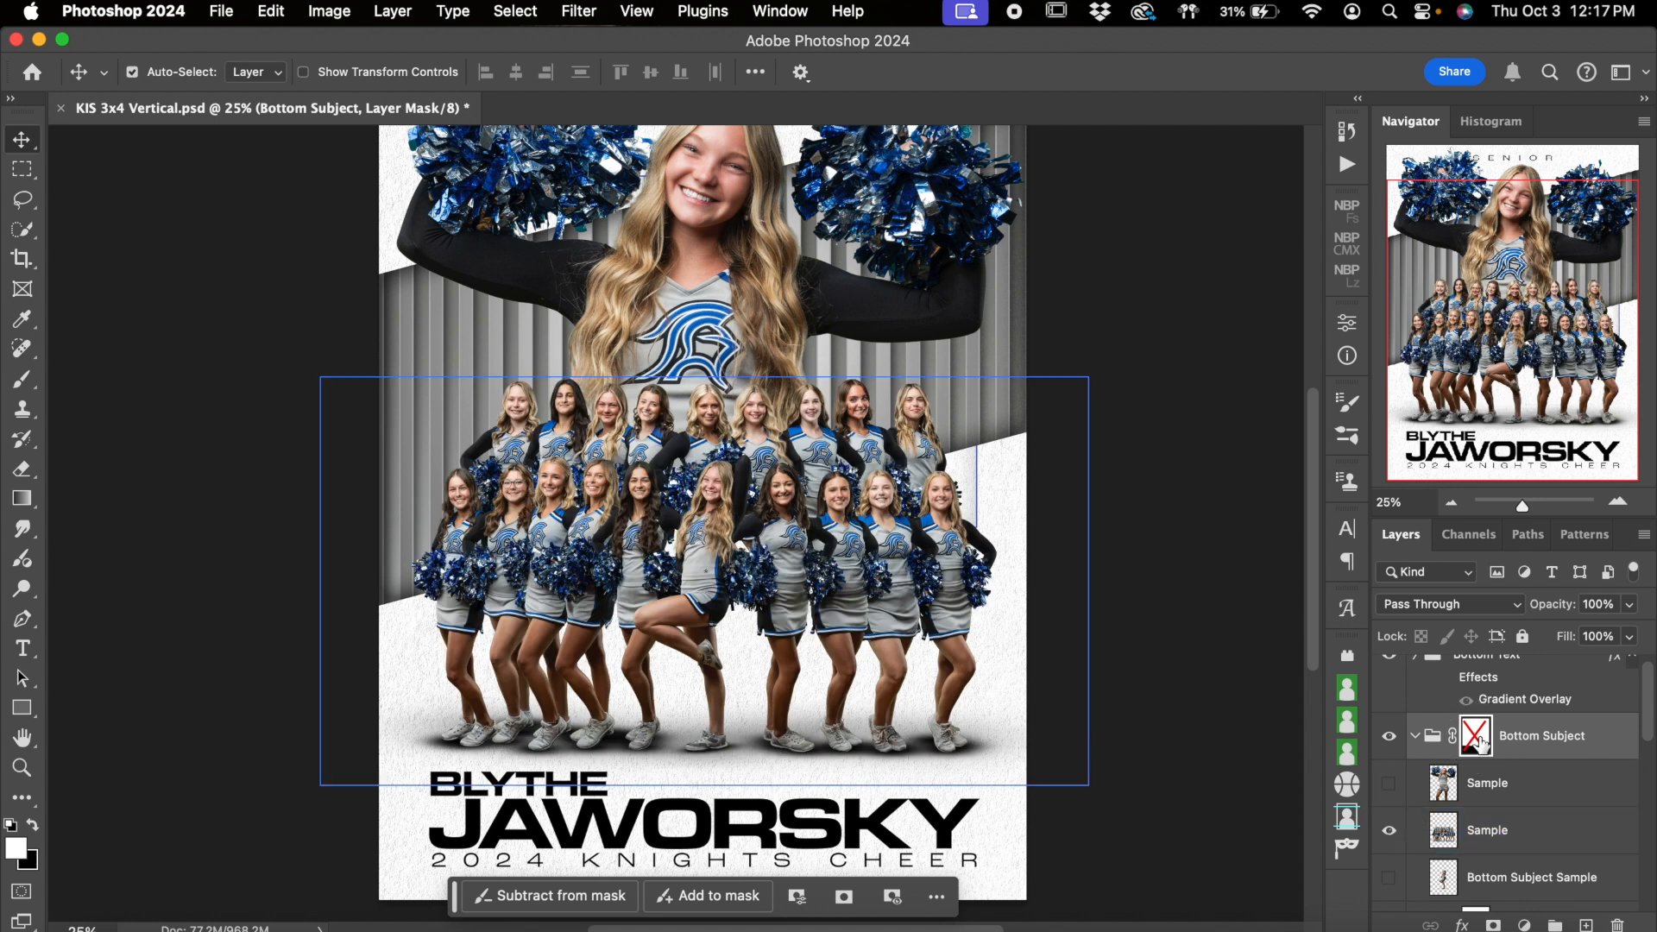
# Enable the Bottom Subject group's layer mask and move the team photo down about 196 px, centered on the poster
pyautogui.keyDown('shift'); pyautogui.click(1478, 741); pyautogui.keyUp('shift')
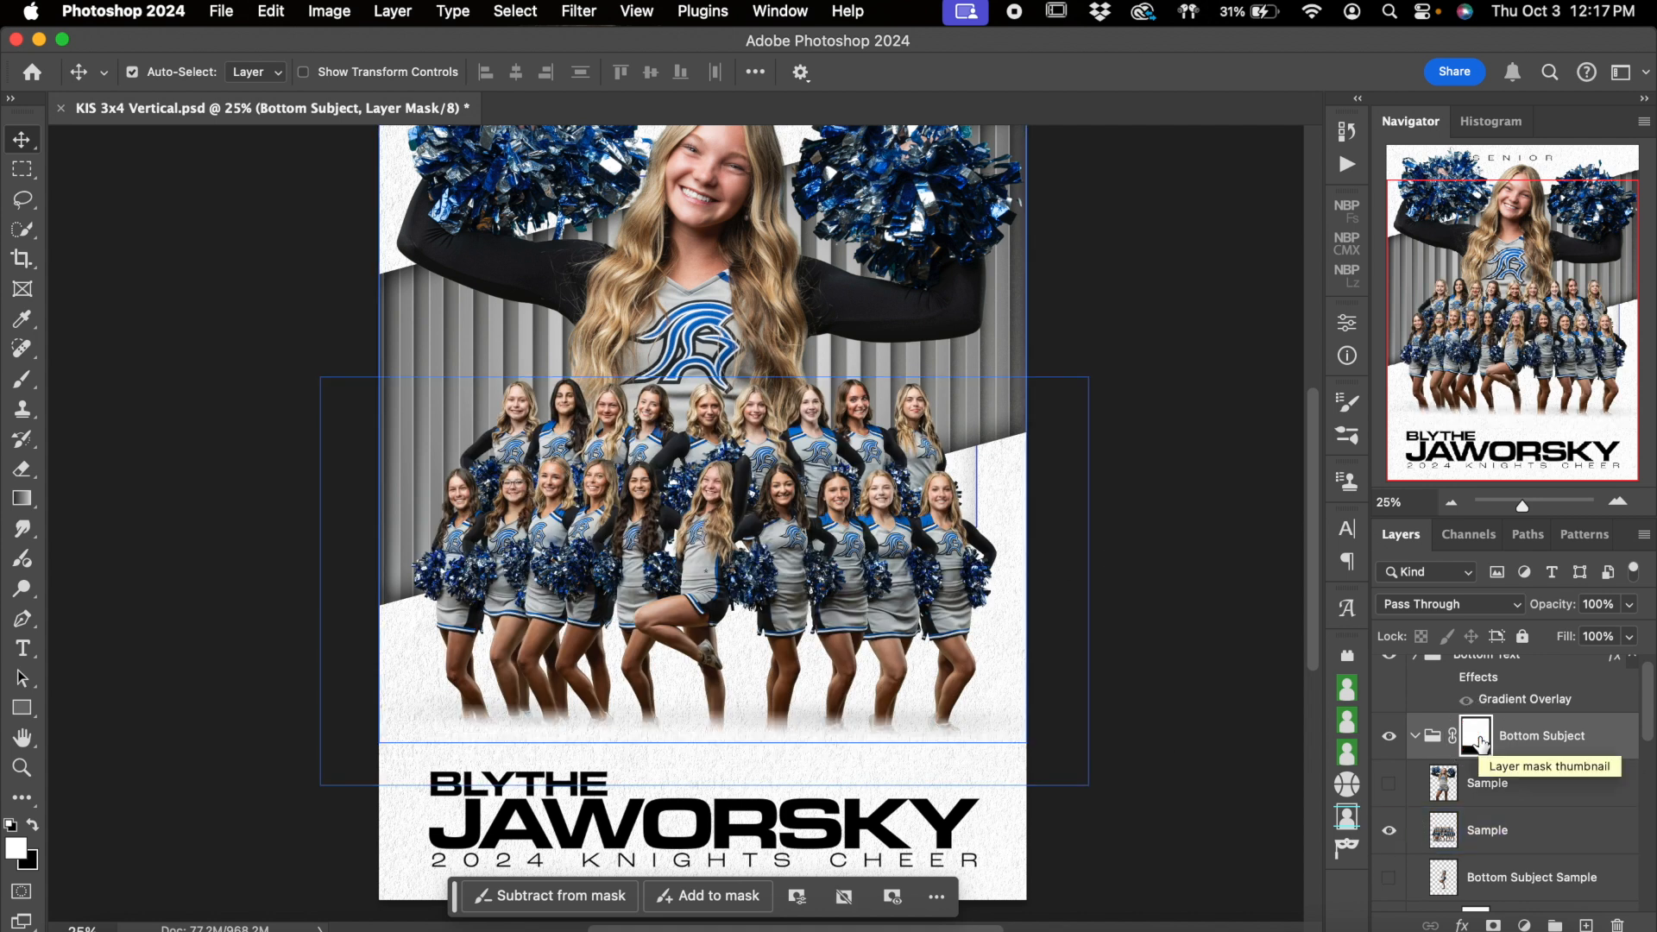
pyautogui.click(477, 724)
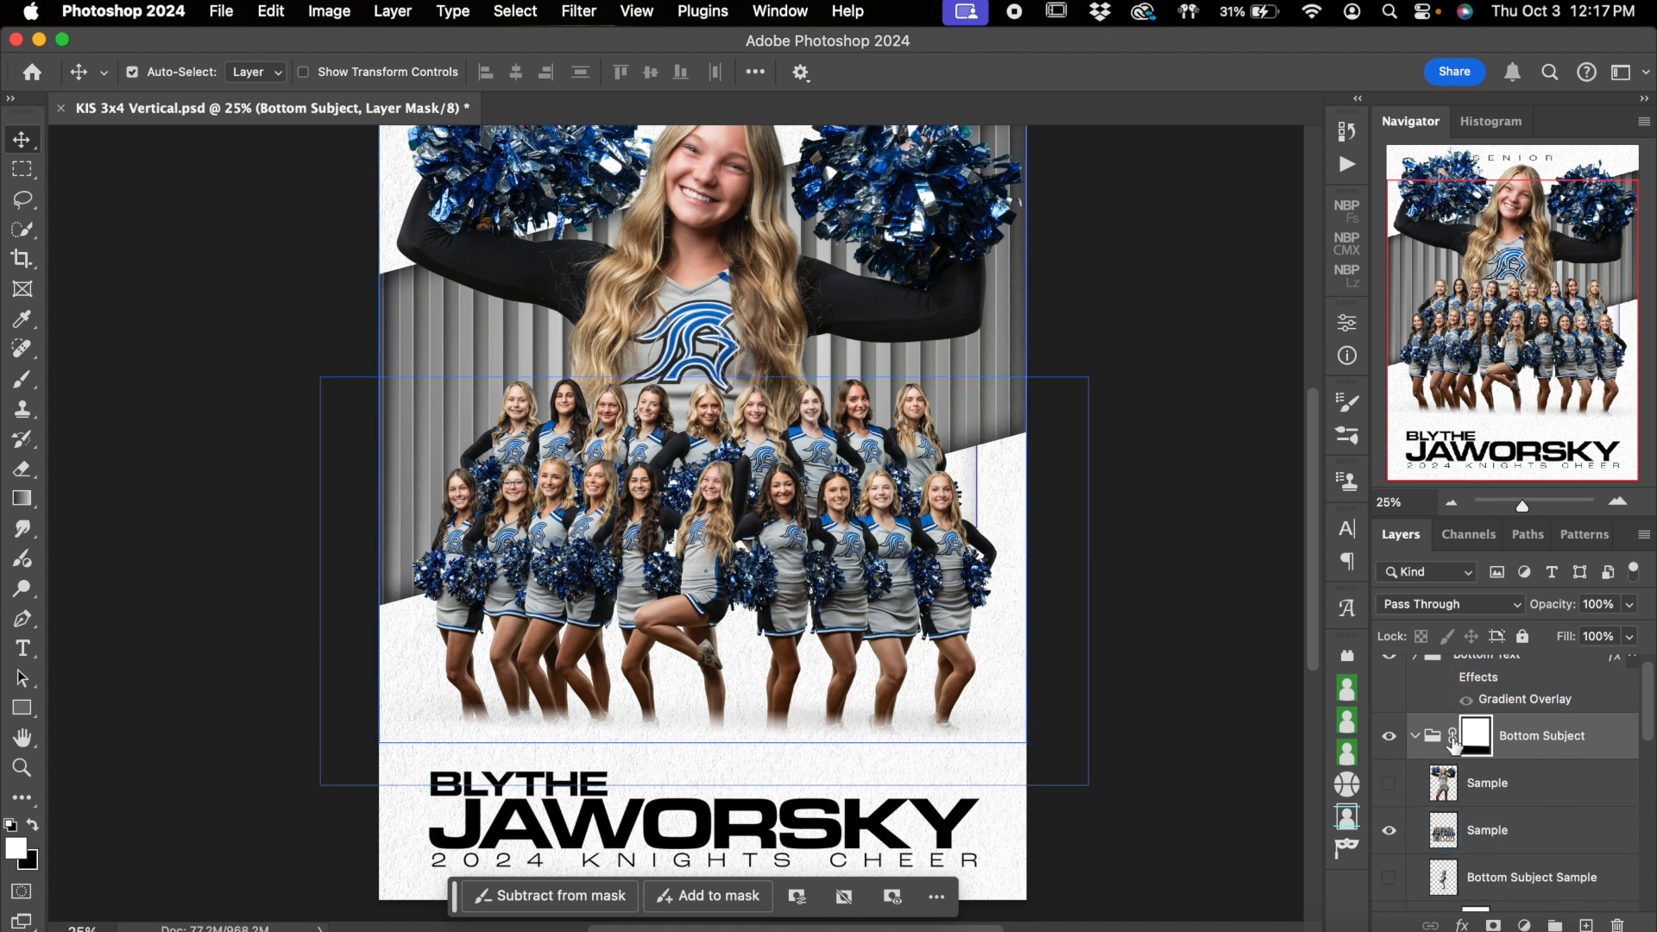
pyautogui.click(1524, 841)
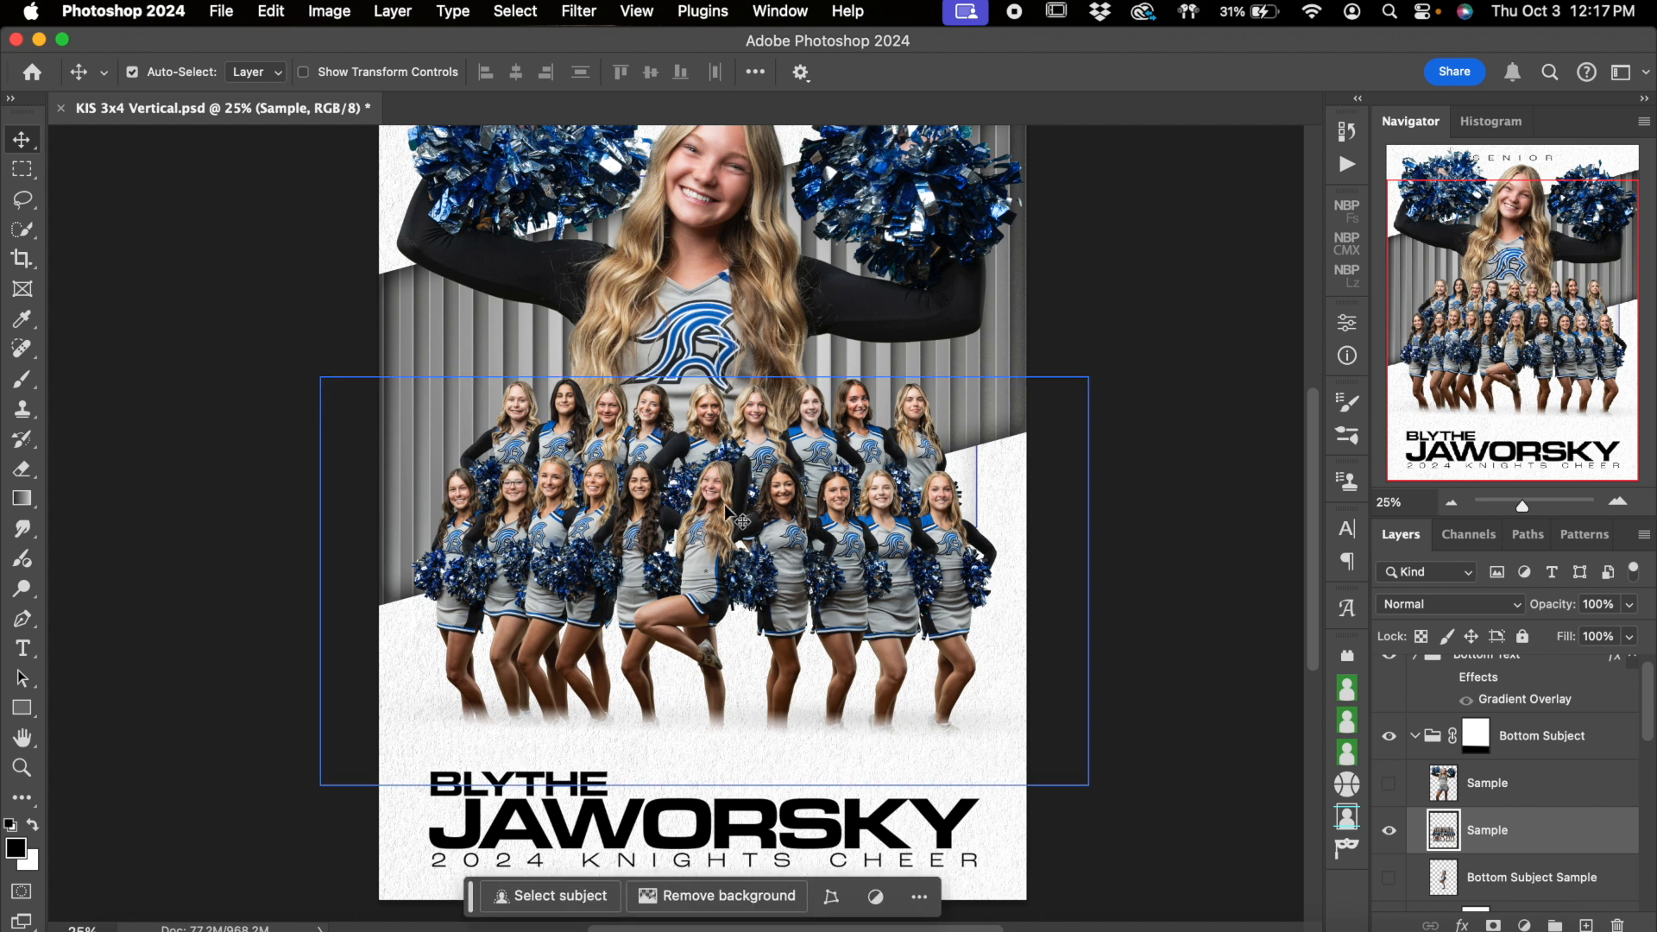
pyautogui.moveTo(721, 505); pyautogui.dragTo(725, 541)
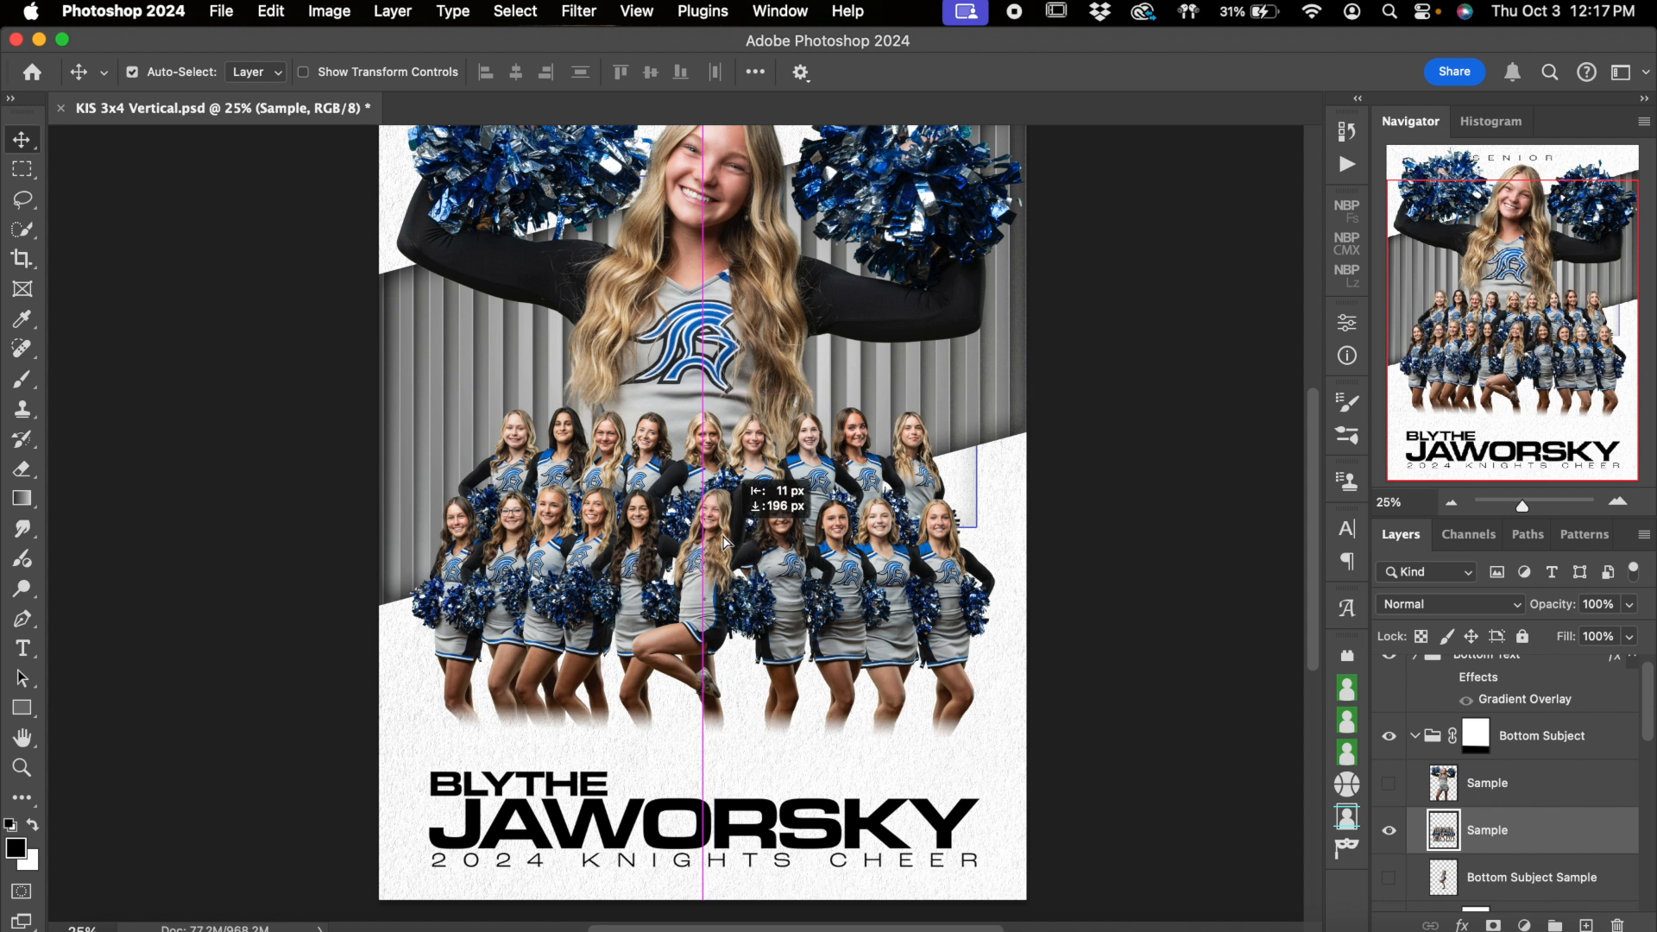
# Unlink the Bottom Subject group's layer mask and move only the mask down to lower the fade on the team's legs
pyautogui.click(1461, 756)
pyautogui.click(1494, 820)
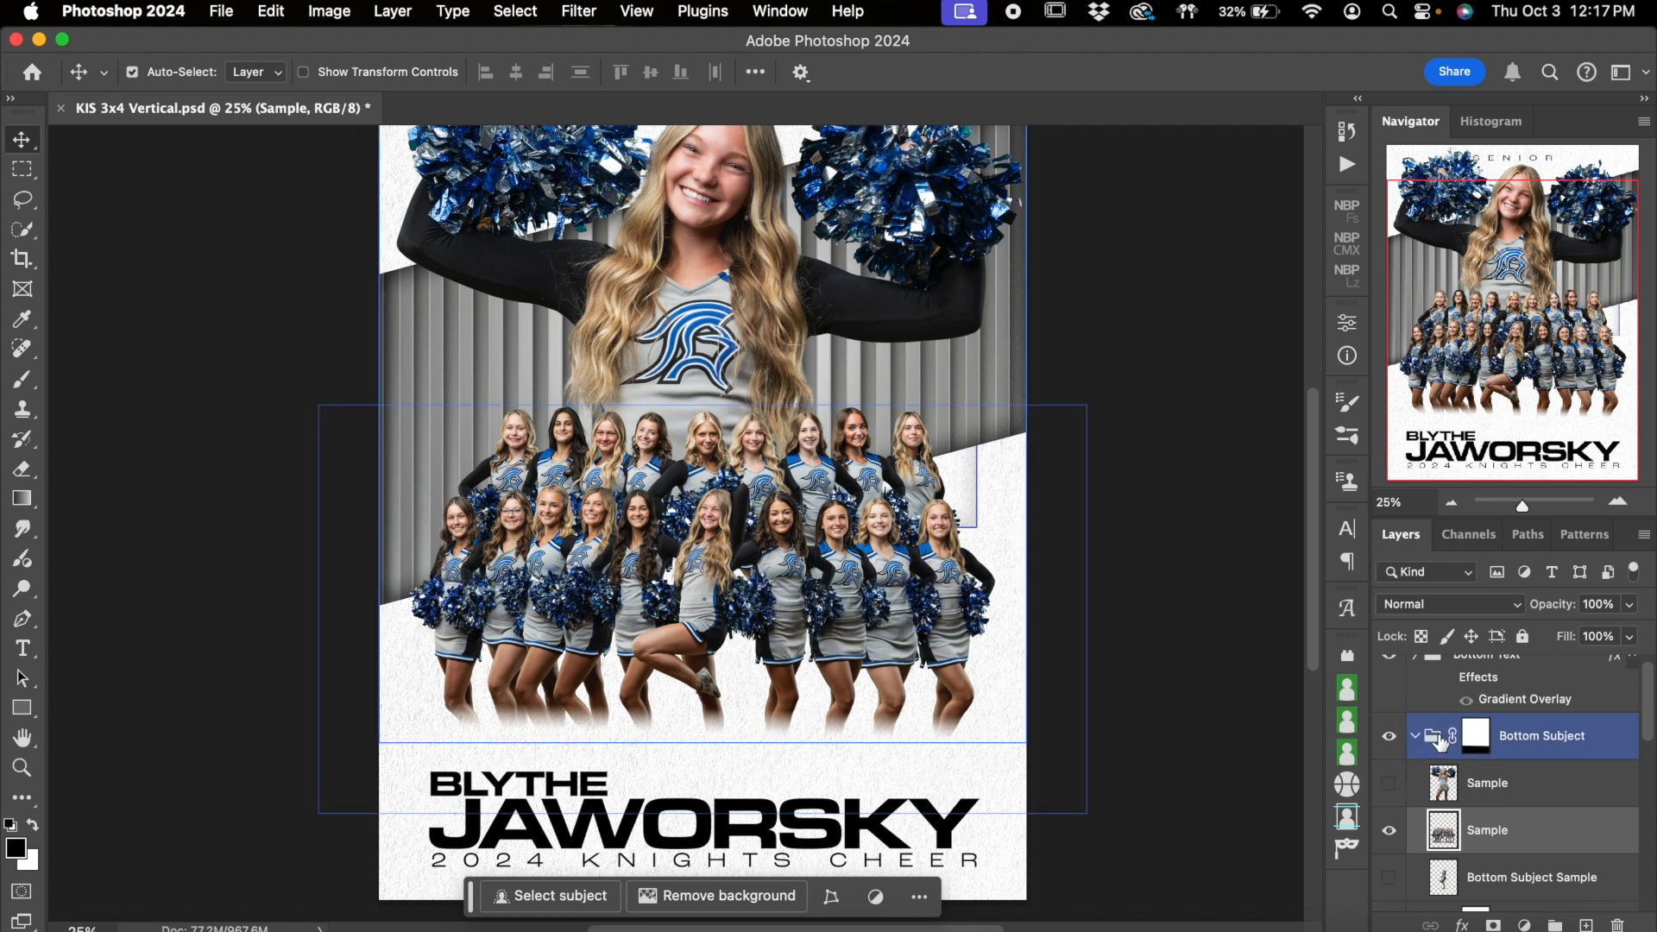
pyautogui.click(1452, 736)
pyautogui.click(1479, 748)
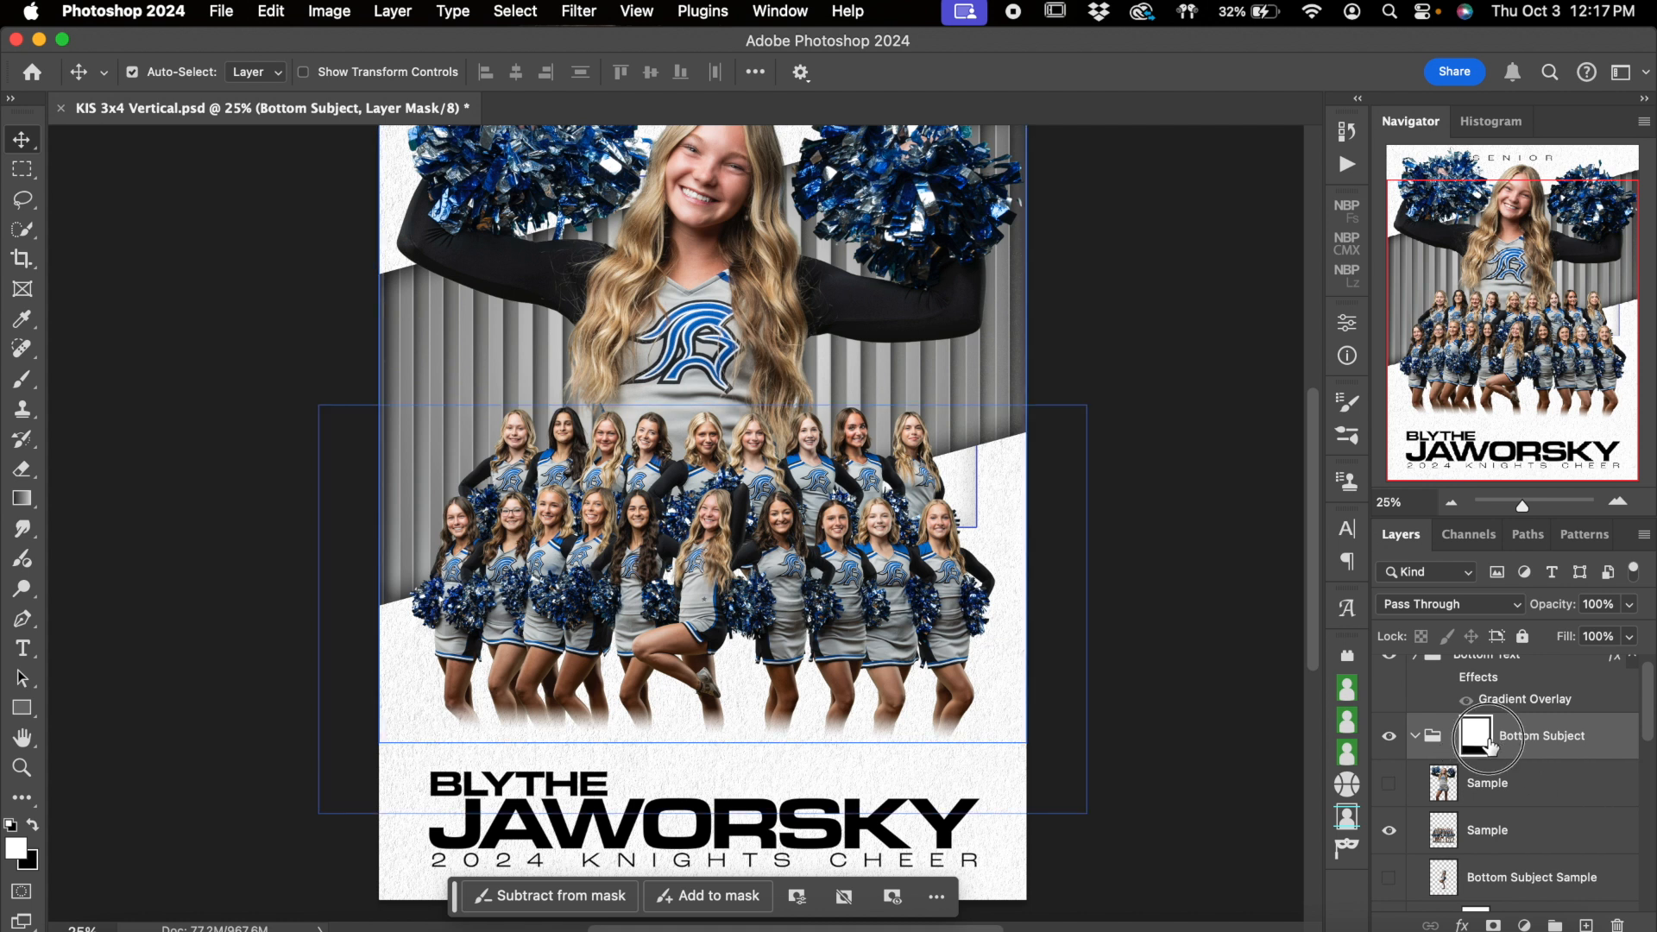
pyautogui.click(954, 634)
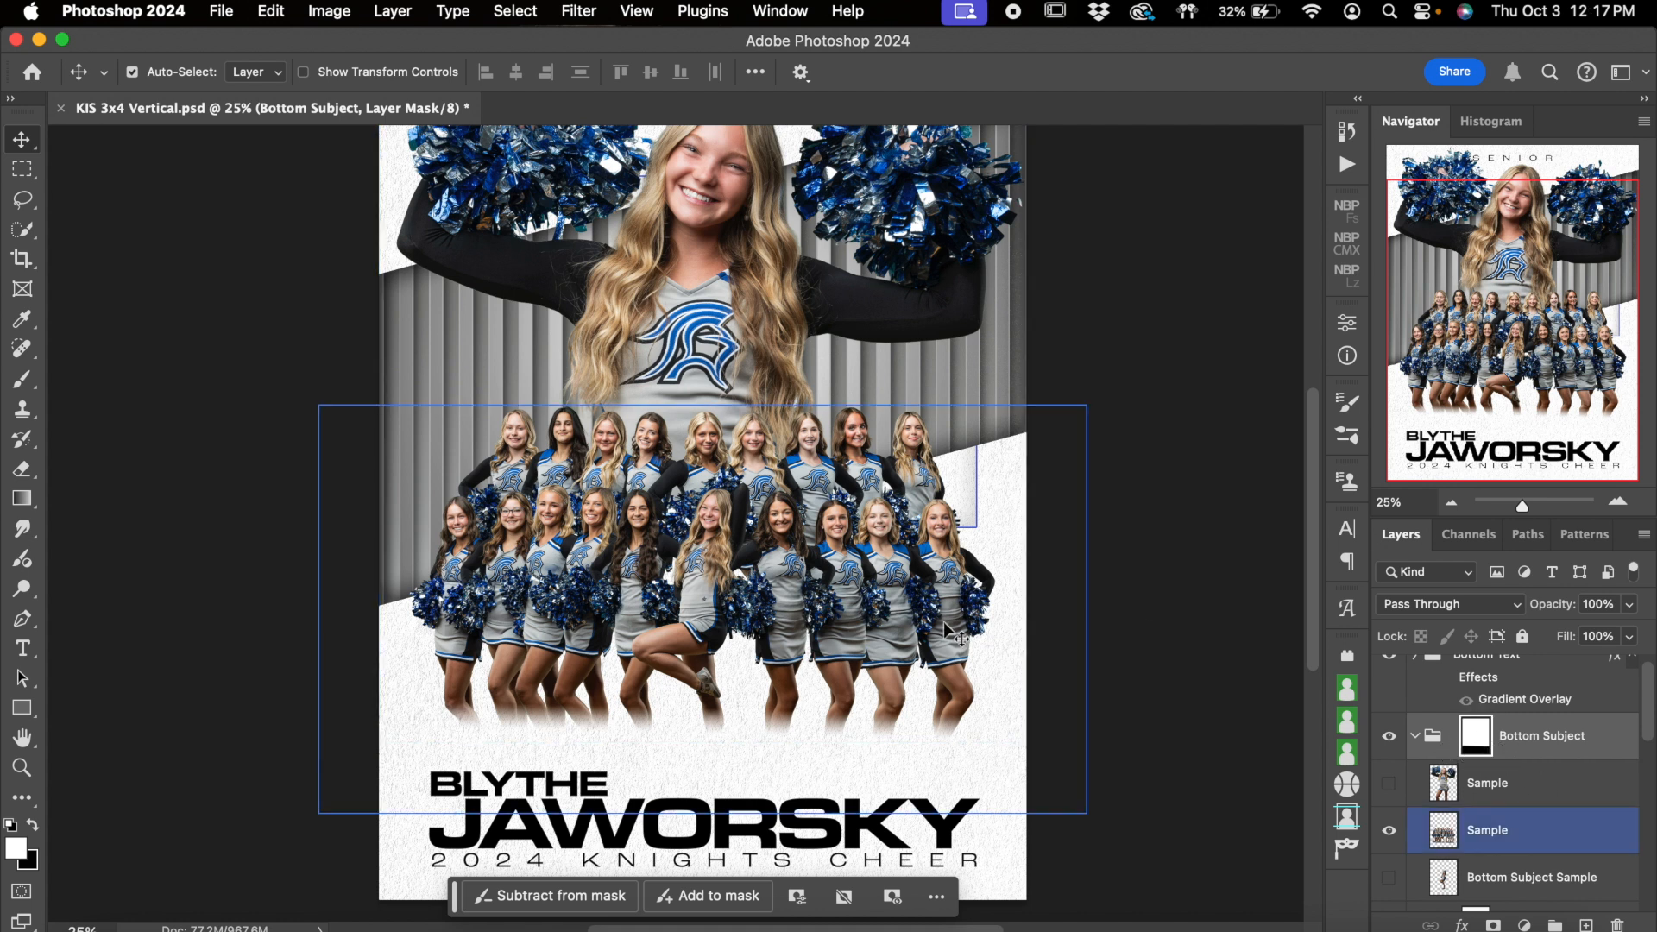
pyautogui.click(80, 74)
pyautogui.click(27, 144)
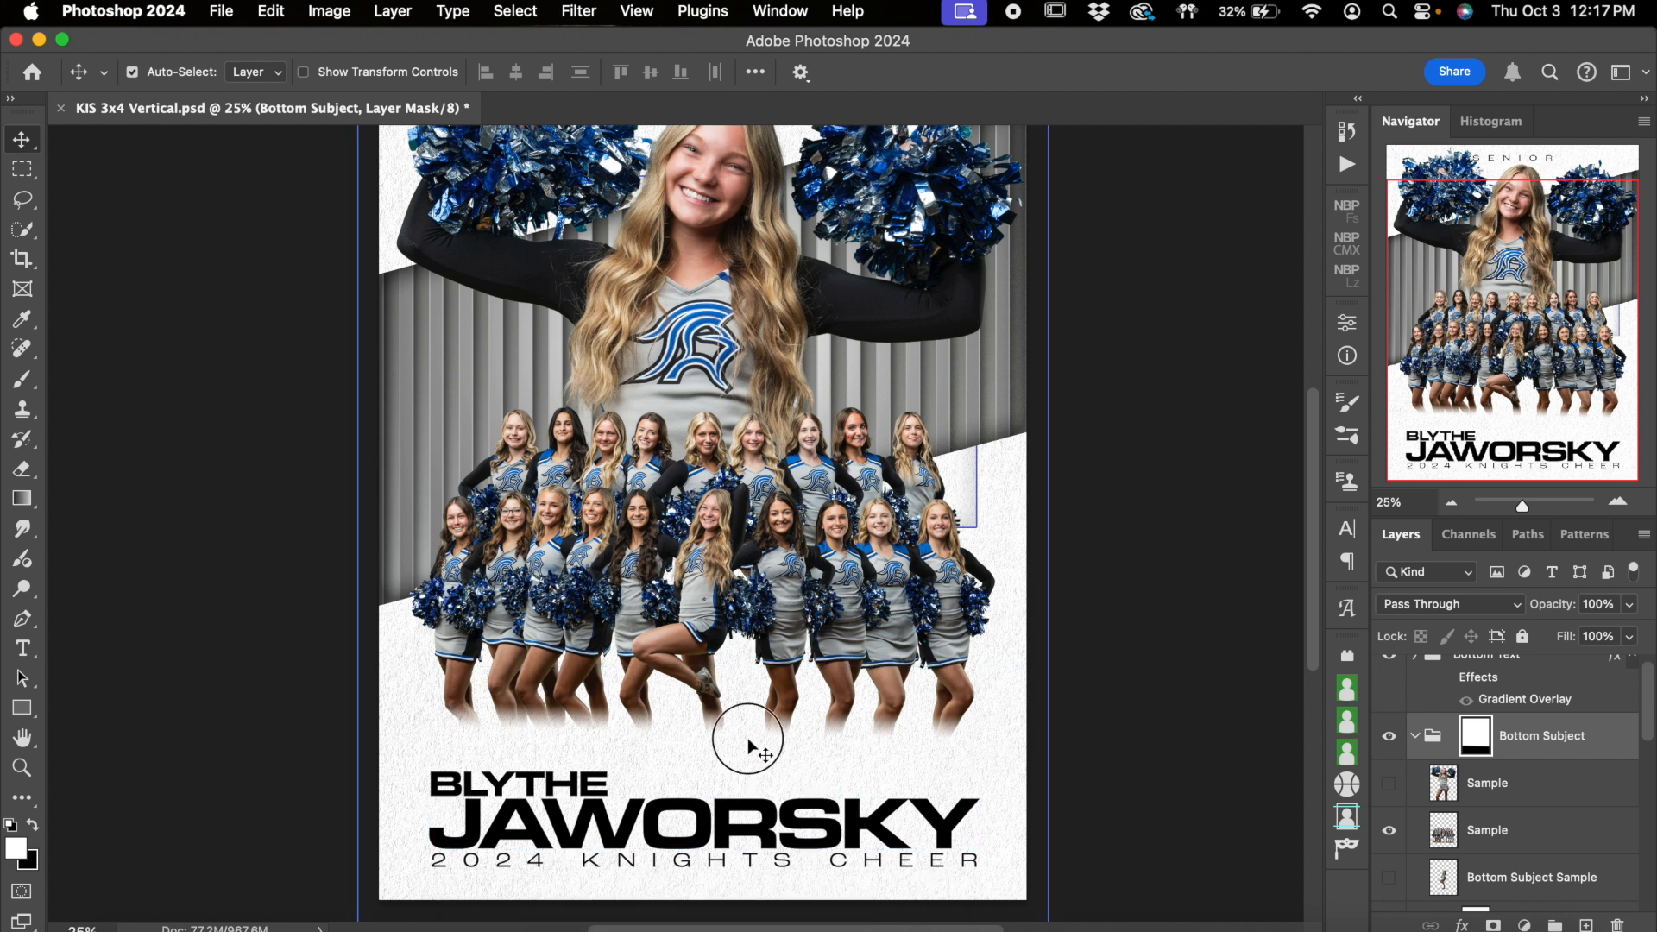
pyautogui.moveTo(747, 739)
pyautogui.mouseDown()
pyautogui.moveTo(742, 775)
pyautogui.moveTo(744, 721)
pyautogui.moveTo(736, 759)
pyautogui.mouseUp()
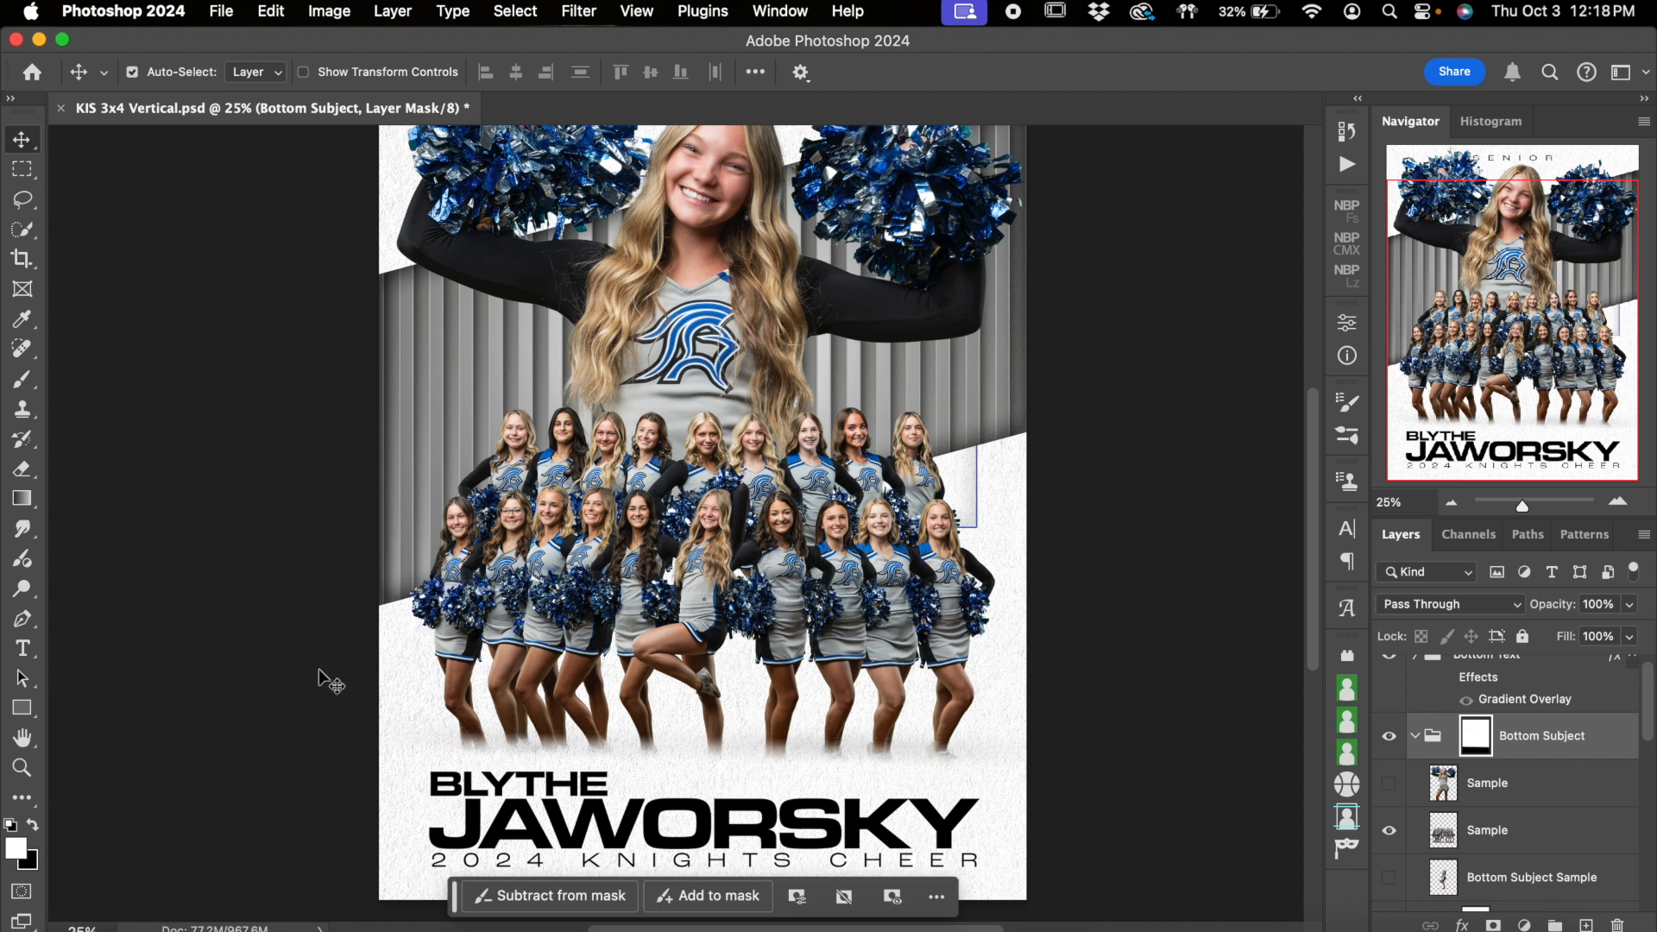
# Fine-tune the fade height on the team's legs by nudging the mask down and up, and relink it to the group
pyautogui.hotkey('shift', 'Down')
pyautogui.hotkey('shift', 'Down')
pyautogui.hotkey('shift', 'Down')
pyautogui.hotkey('shift', 'Down')
pyautogui.hotkey('shift', 'Down')
pyautogui.hotkey('shift', 'Down')
pyautogui.hotkey('shift', 'Down')
pyautogui.hotkey('shift', 'Down')
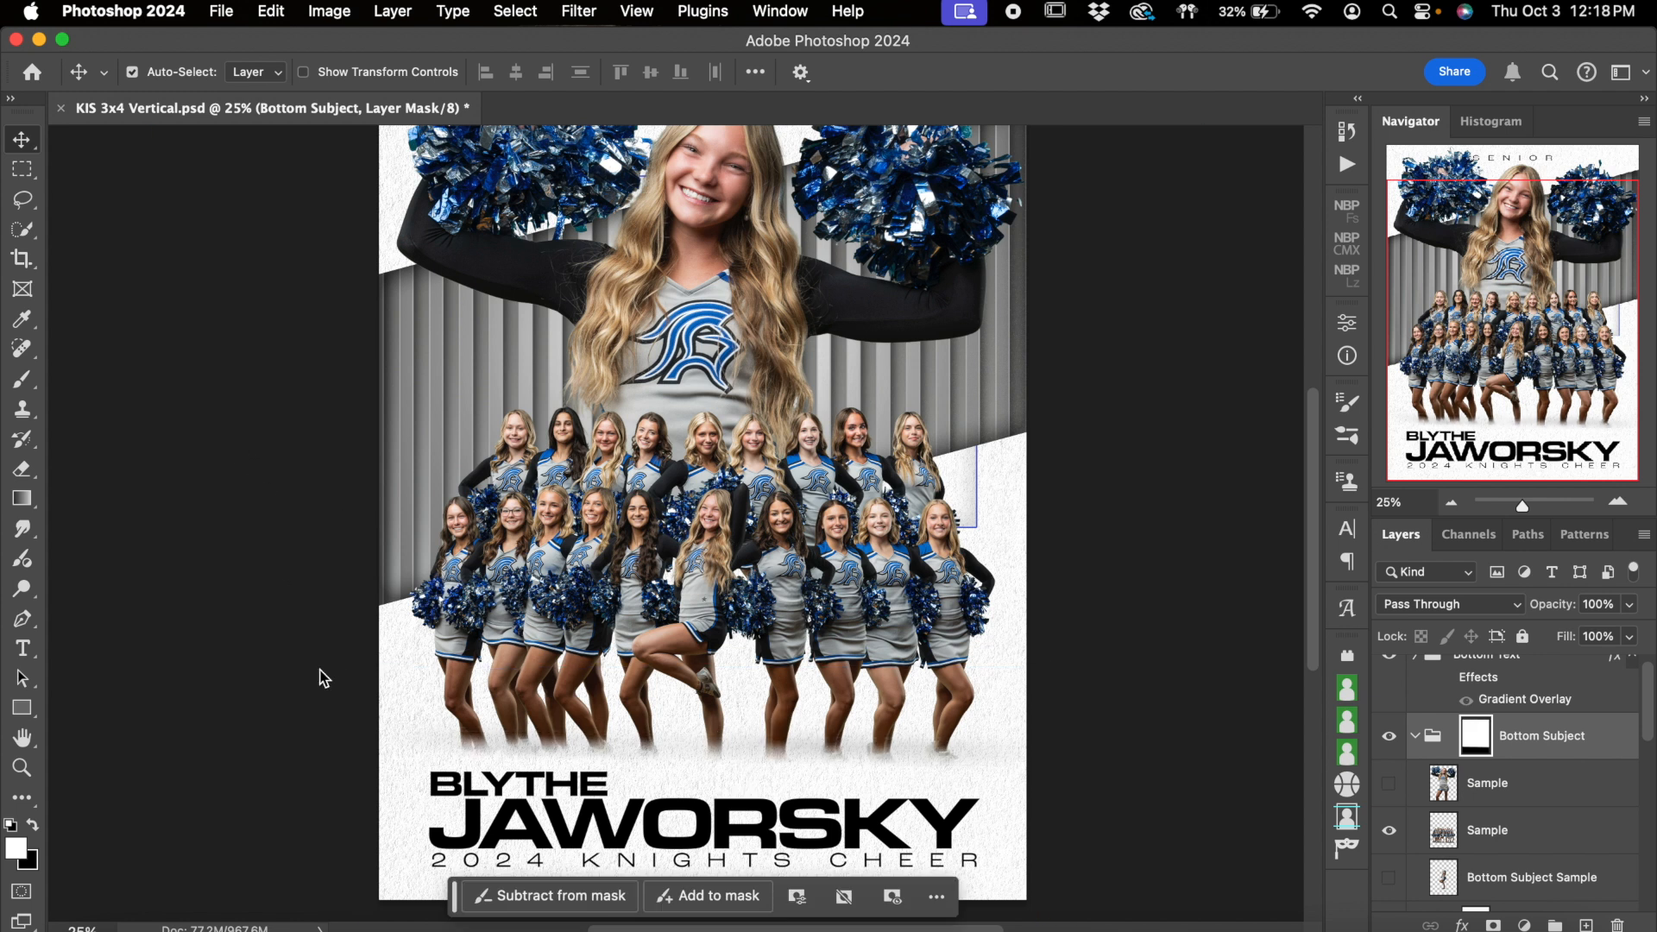
pyautogui.hotkey('shift', 'Up')
pyautogui.hotkey('shift', 'Up')
pyautogui.hotkey('shift', 'Up')
pyautogui.hotkey('shift', 'Up')
pyautogui.hotkey('shift', 'Up')
pyautogui.hotkey('shift', 'Up')
pyautogui.hotkey('shift', 'Up')
pyautogui.hotkey('shift', 'Up')
pyautogui.hotkey('shift', 'Up')
pyautogui.hotkey('shift', 'Up')
pyautogui.hotkey('shift', 'Up')
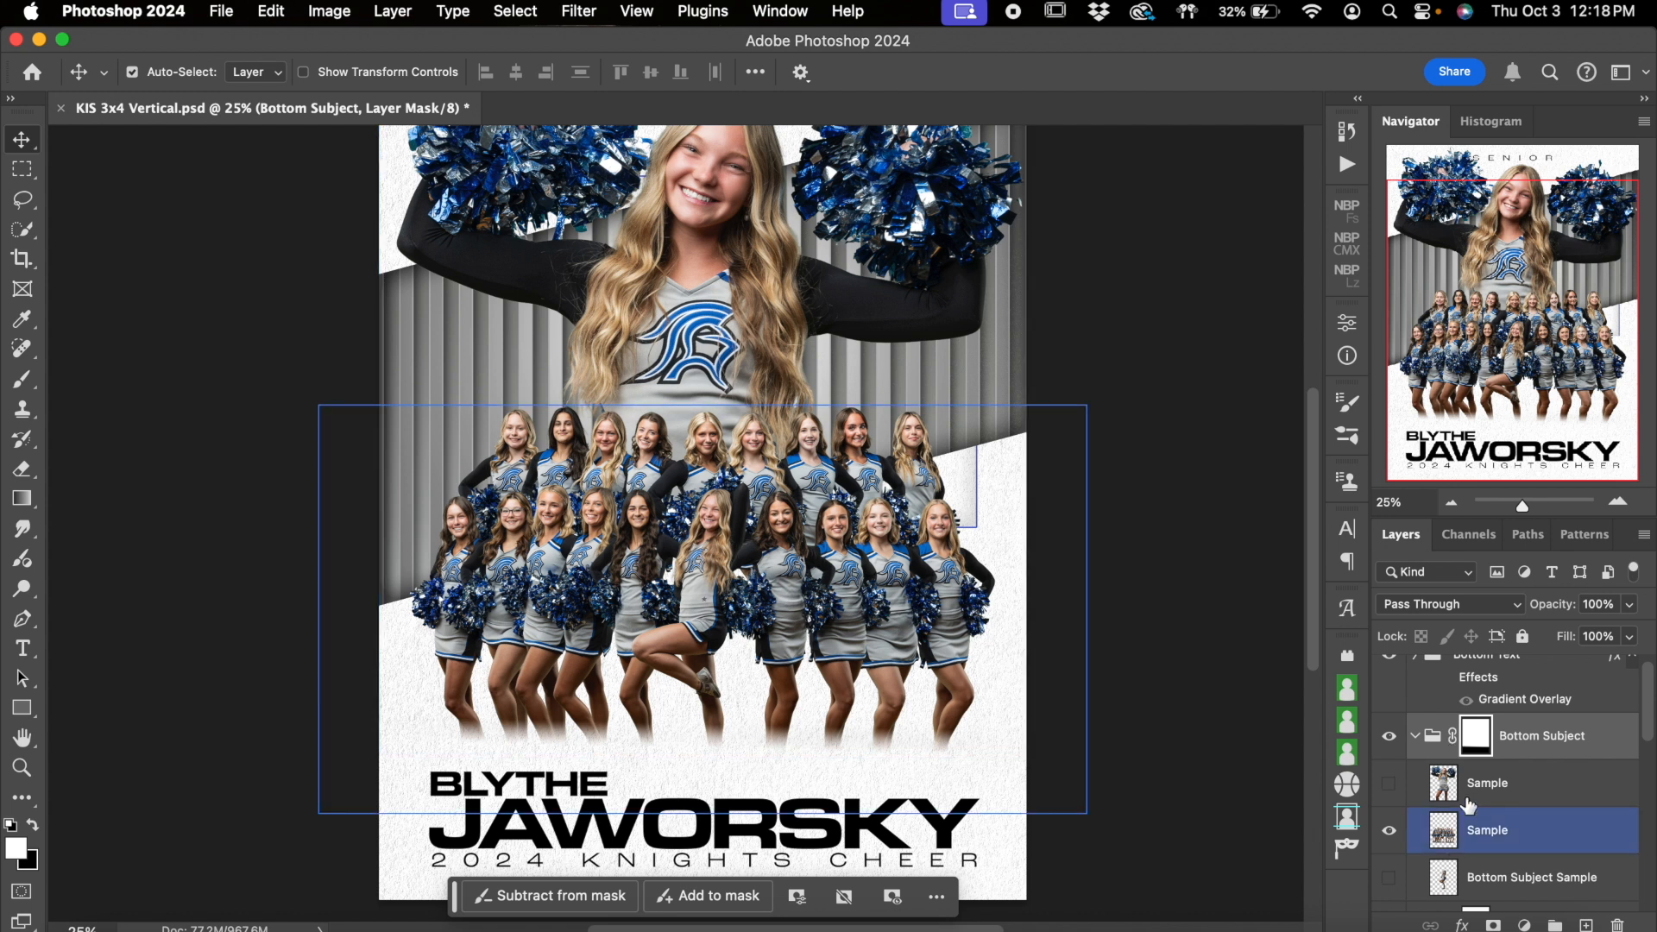
# Show only the large cheerleader's Sample layer, hiding the team photo's Sample layer and the Top Subject (Optional) group
pyautogui.click(1389, 785)
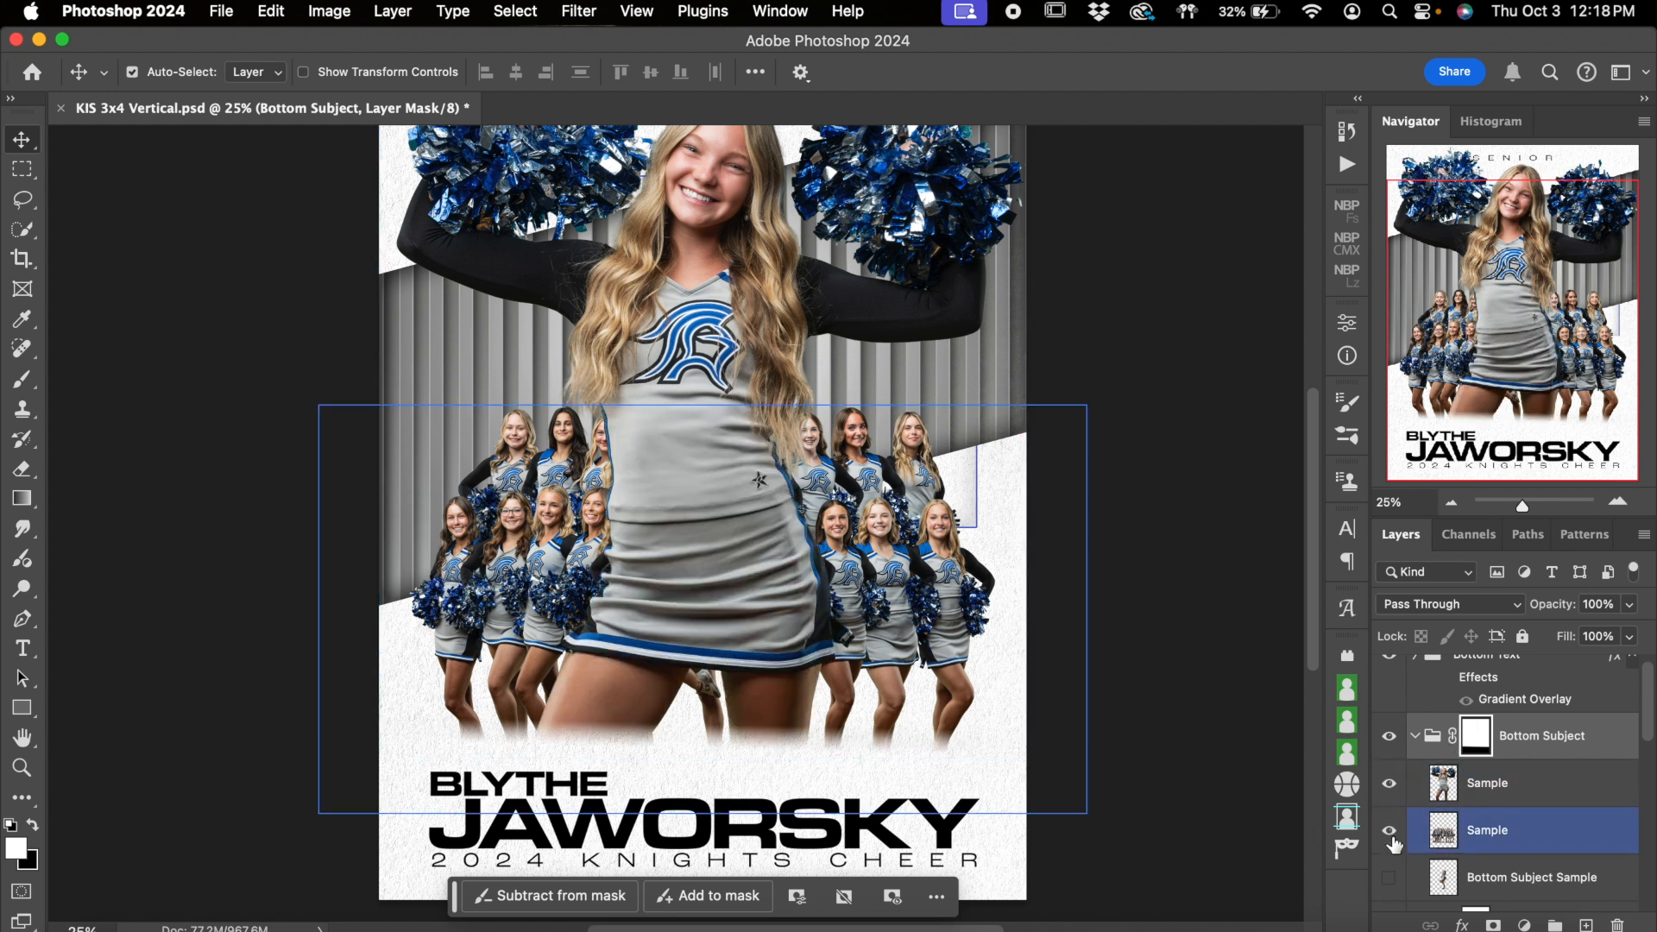
pyautogui.click(1390, 830)
pyautogui.click(690, 604)
pyautogui.scroll(3, 690, 602)
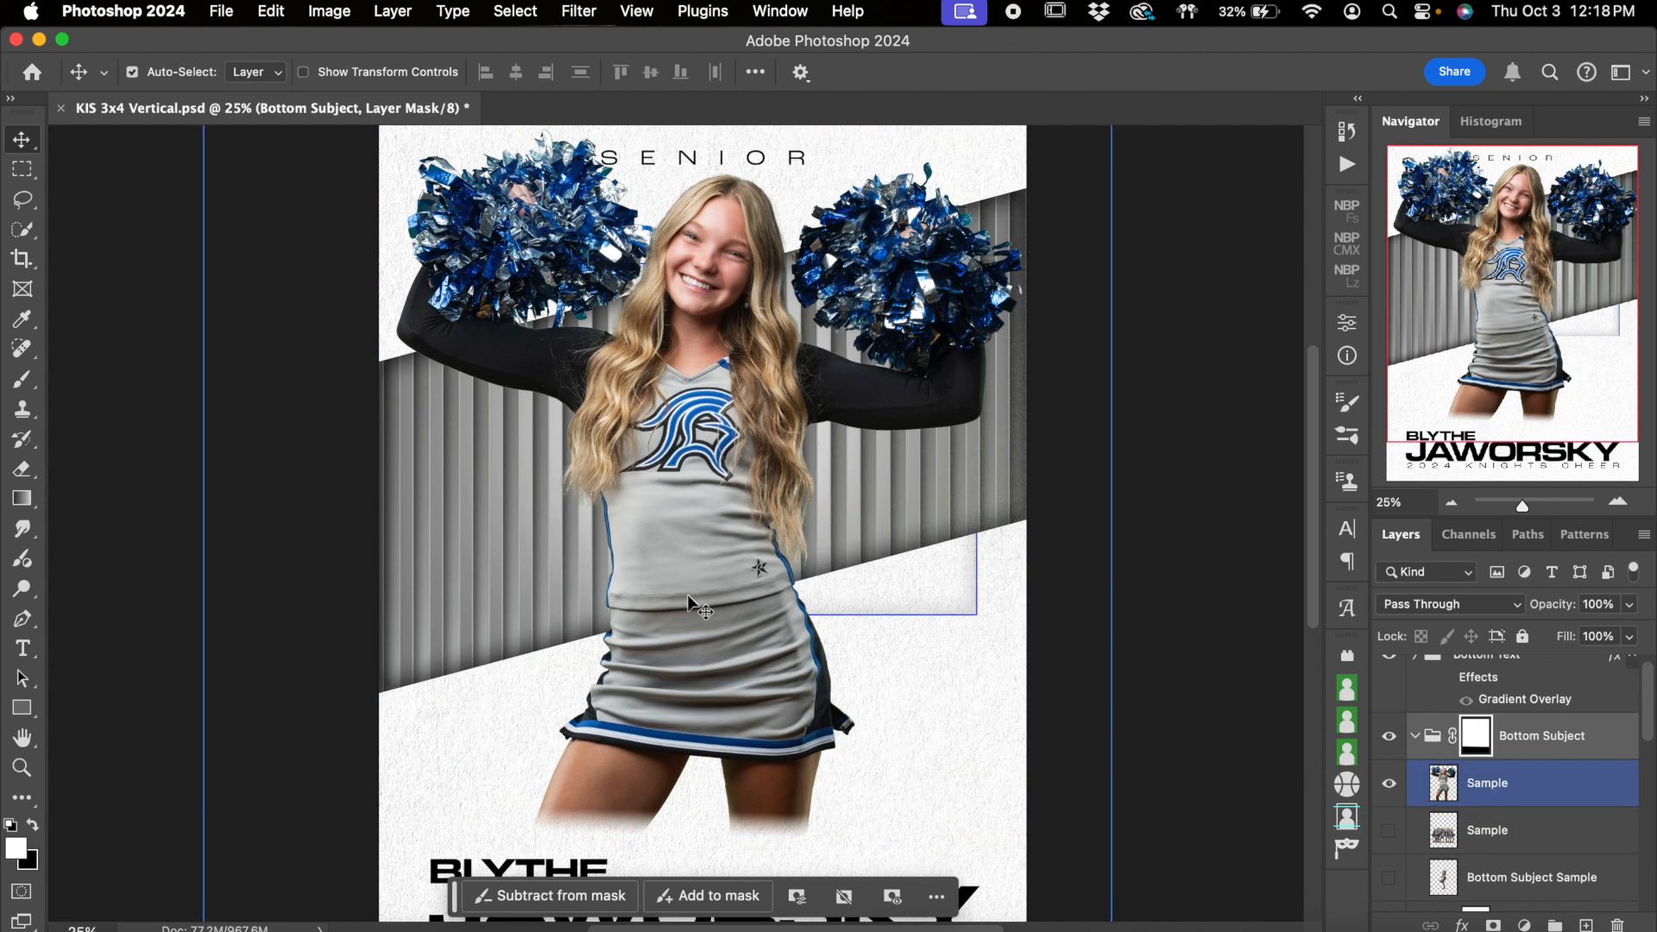
pyautogui.scroll(-3, 1431, 739)
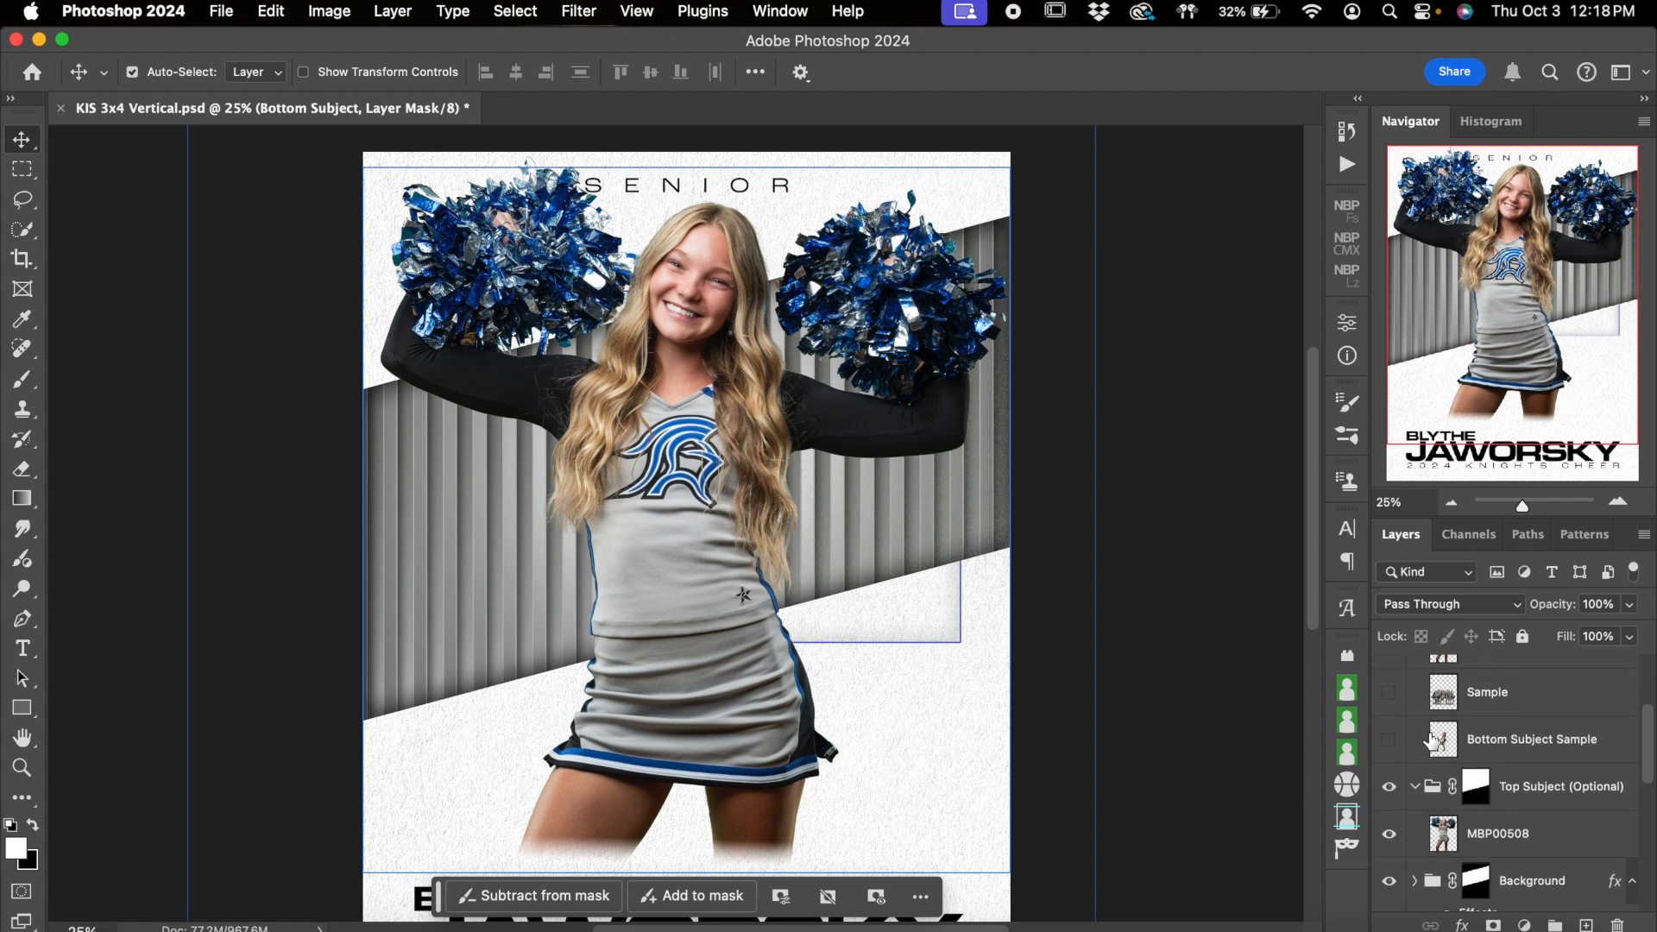
pyautogui.click(1421, 787)
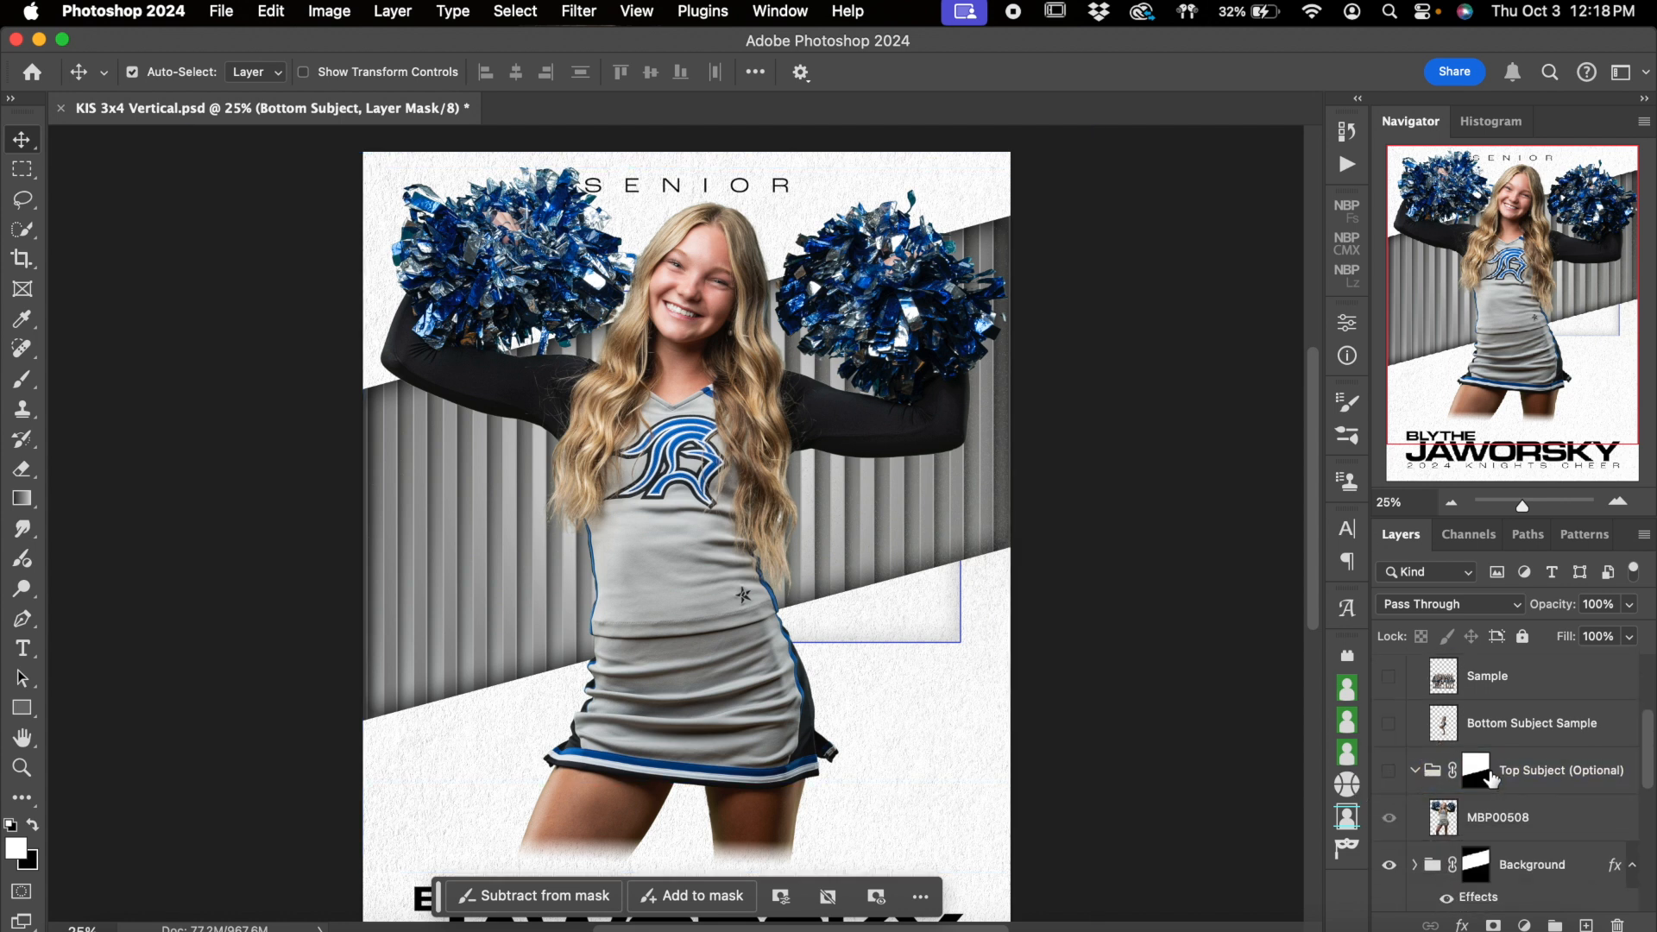
# Select the Bottom Subject group's layer mask and unlink it from the group
pyautogui.scroll(2, 1432, 760)
pyautogui.click(1451, 502)
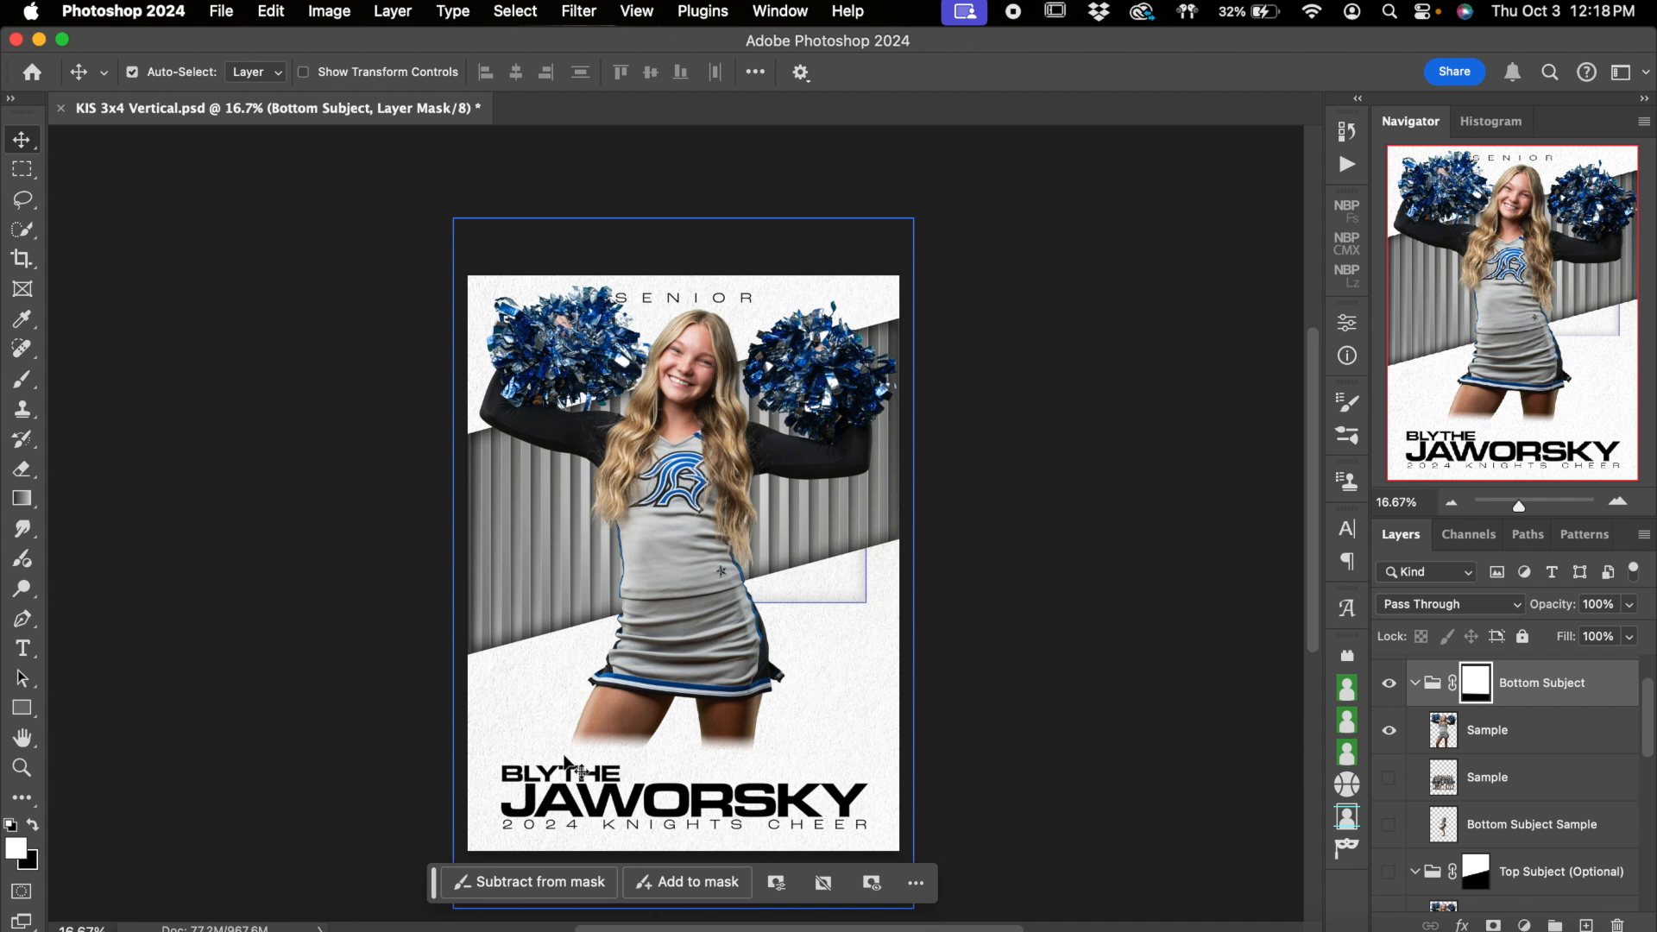
pyautogui.click(1486, 730)
pyautogui.click(1472, 703)
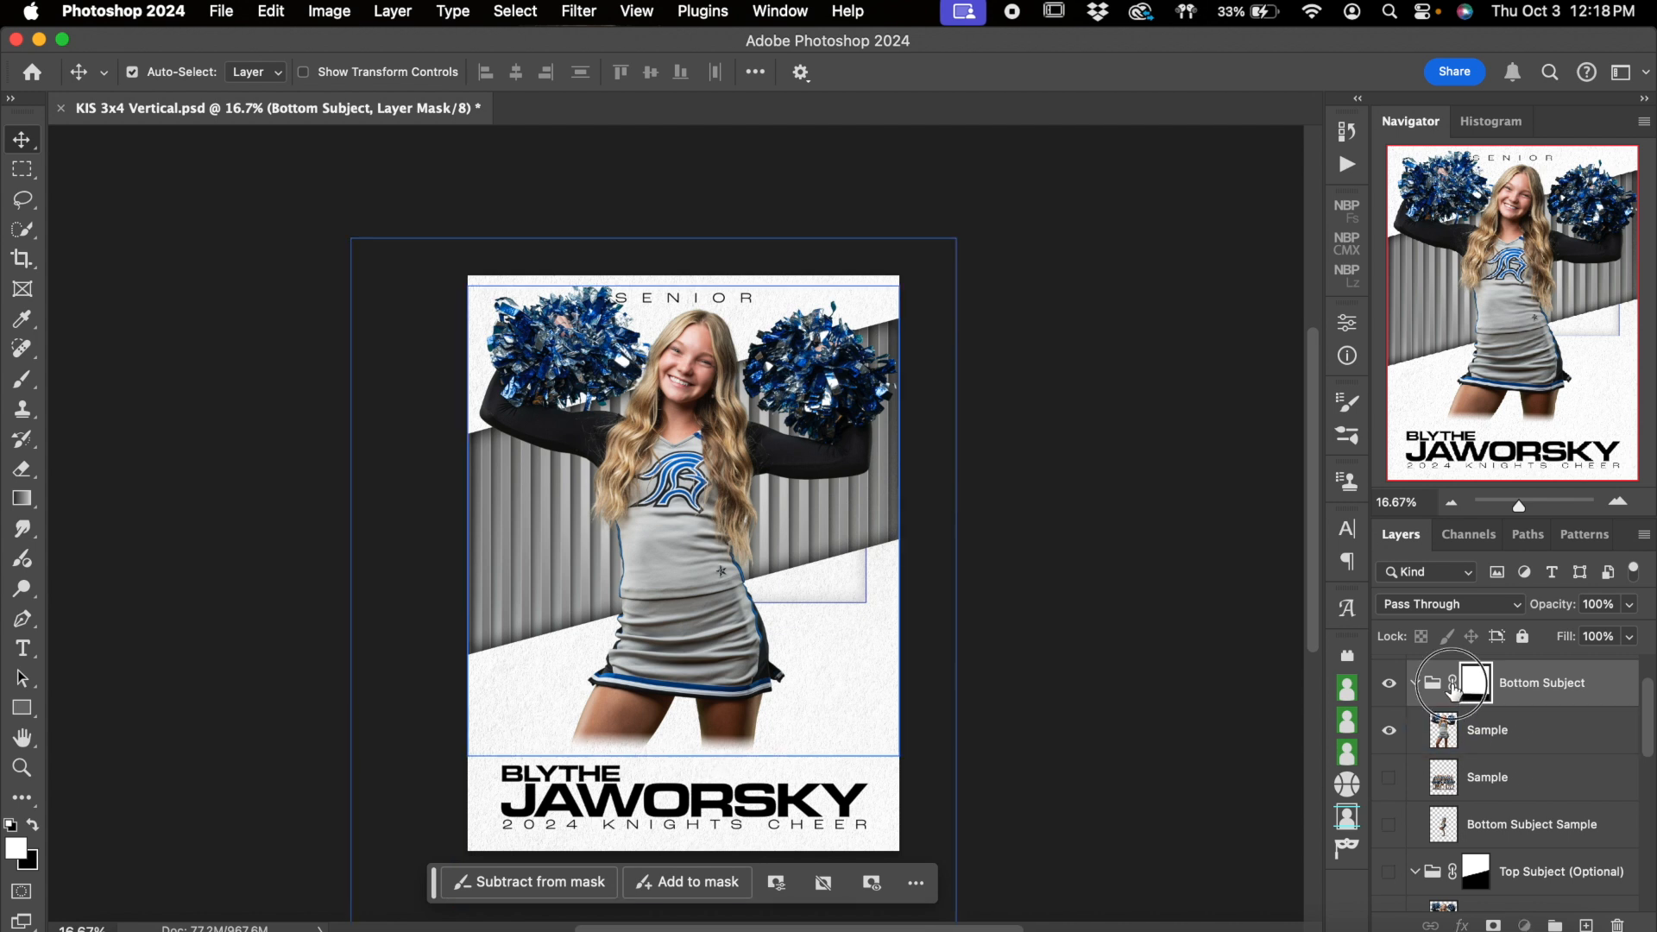
pyautogui.click(1453, 682)
pyautogui.click(1621, 509)
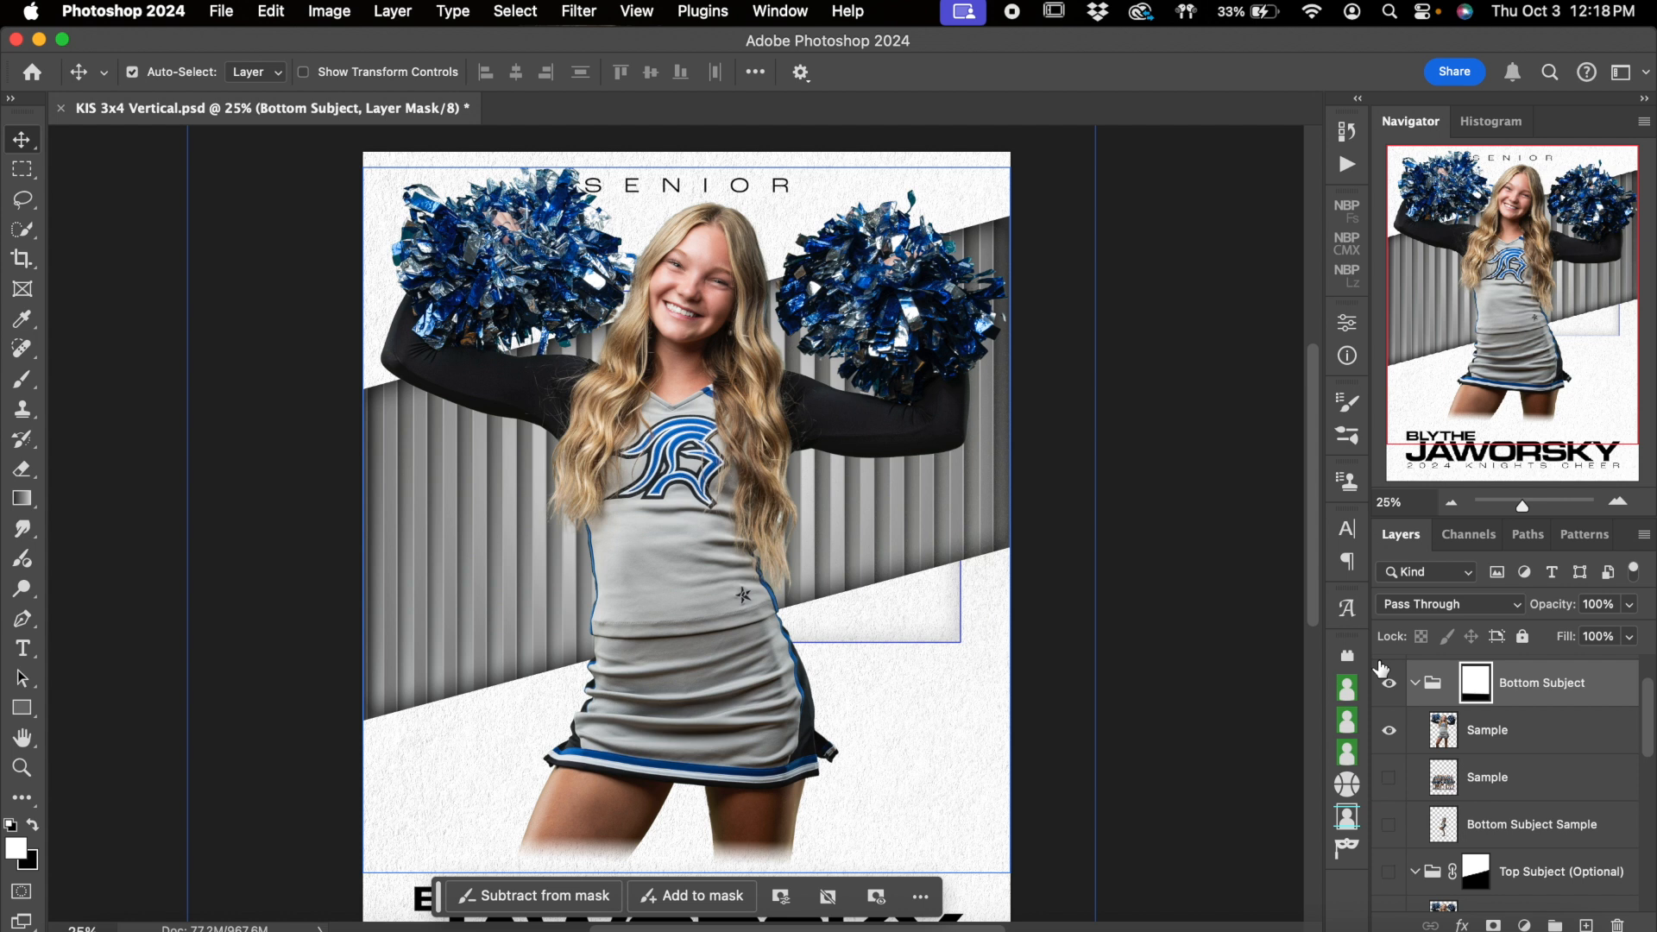
# Move the unlinked Bottom Subject mask down so the fade on the cheerleader's legs reaches the name text
pyautogui.scroll(-4, 1017, 559)
pyautogui.click(1484, 684)
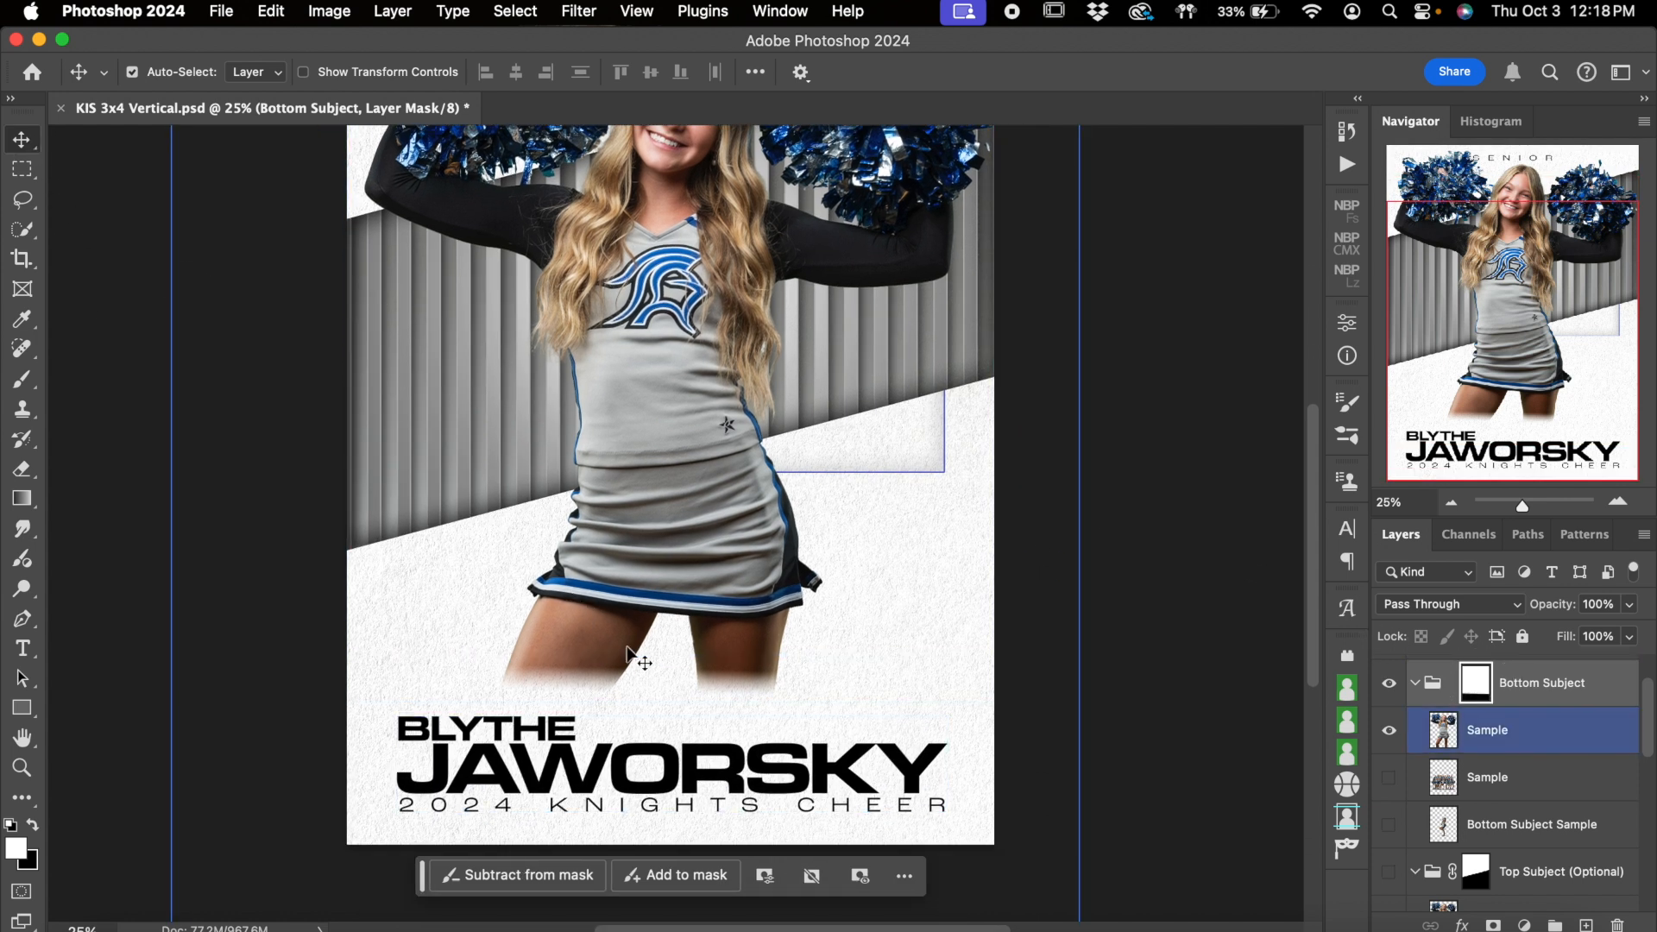
pyautogui.click(667, 703)
pyautogui.moveTo(668, 697); pyautogui.dragTo(665, 740)
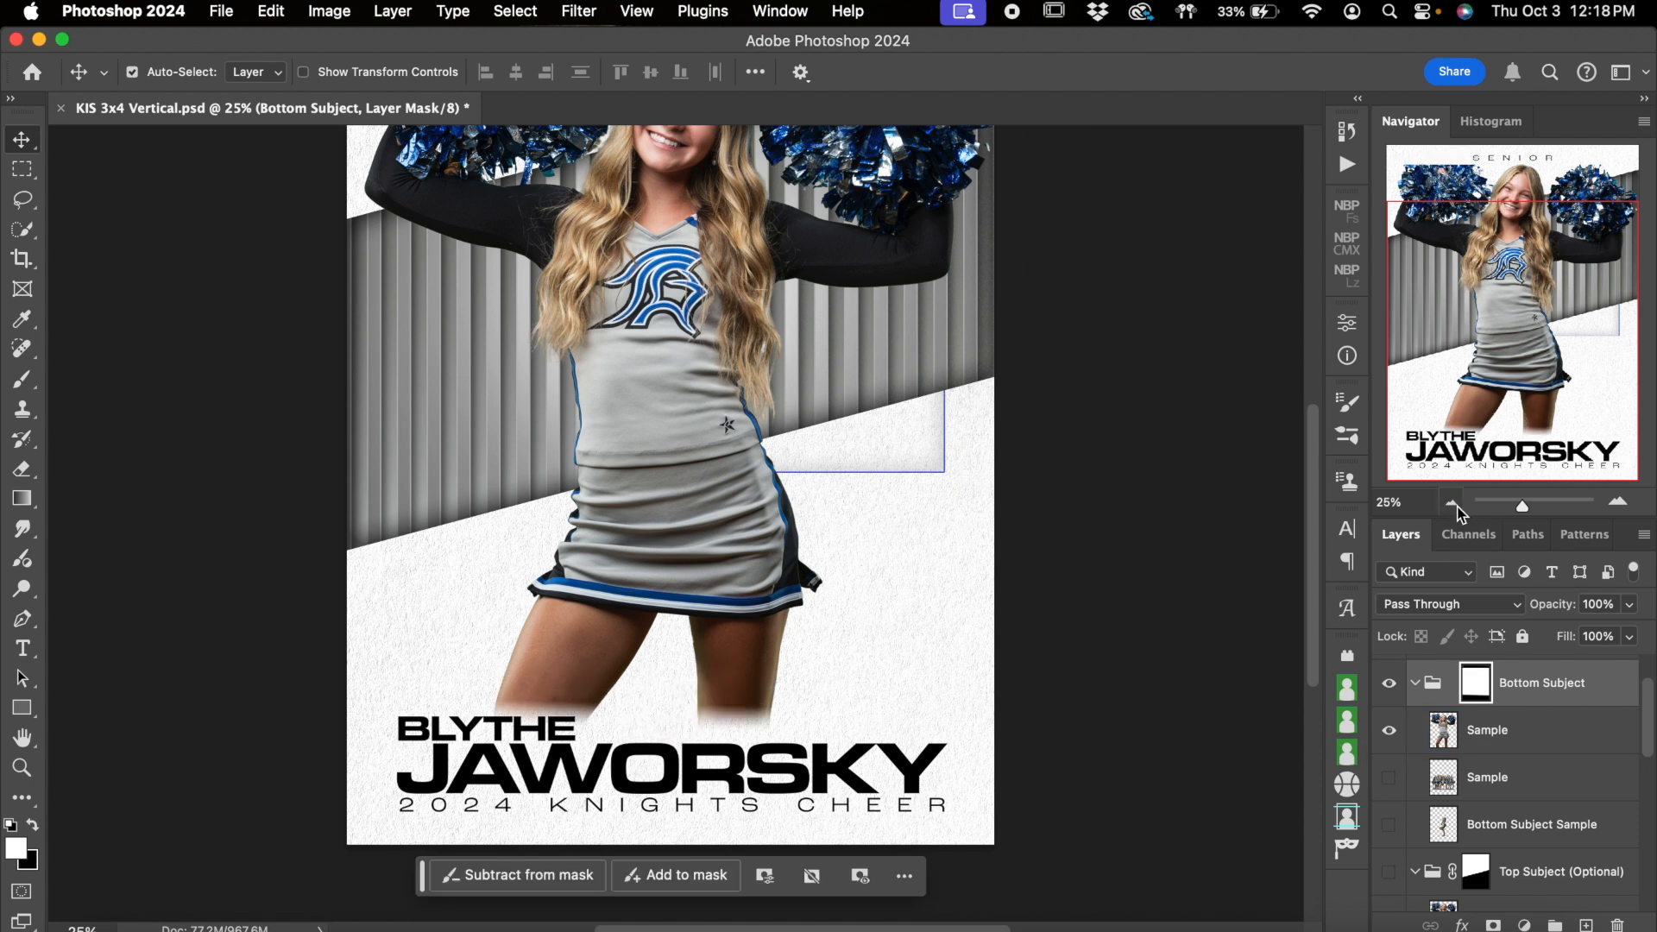
pyautogui.click(1455, 504)
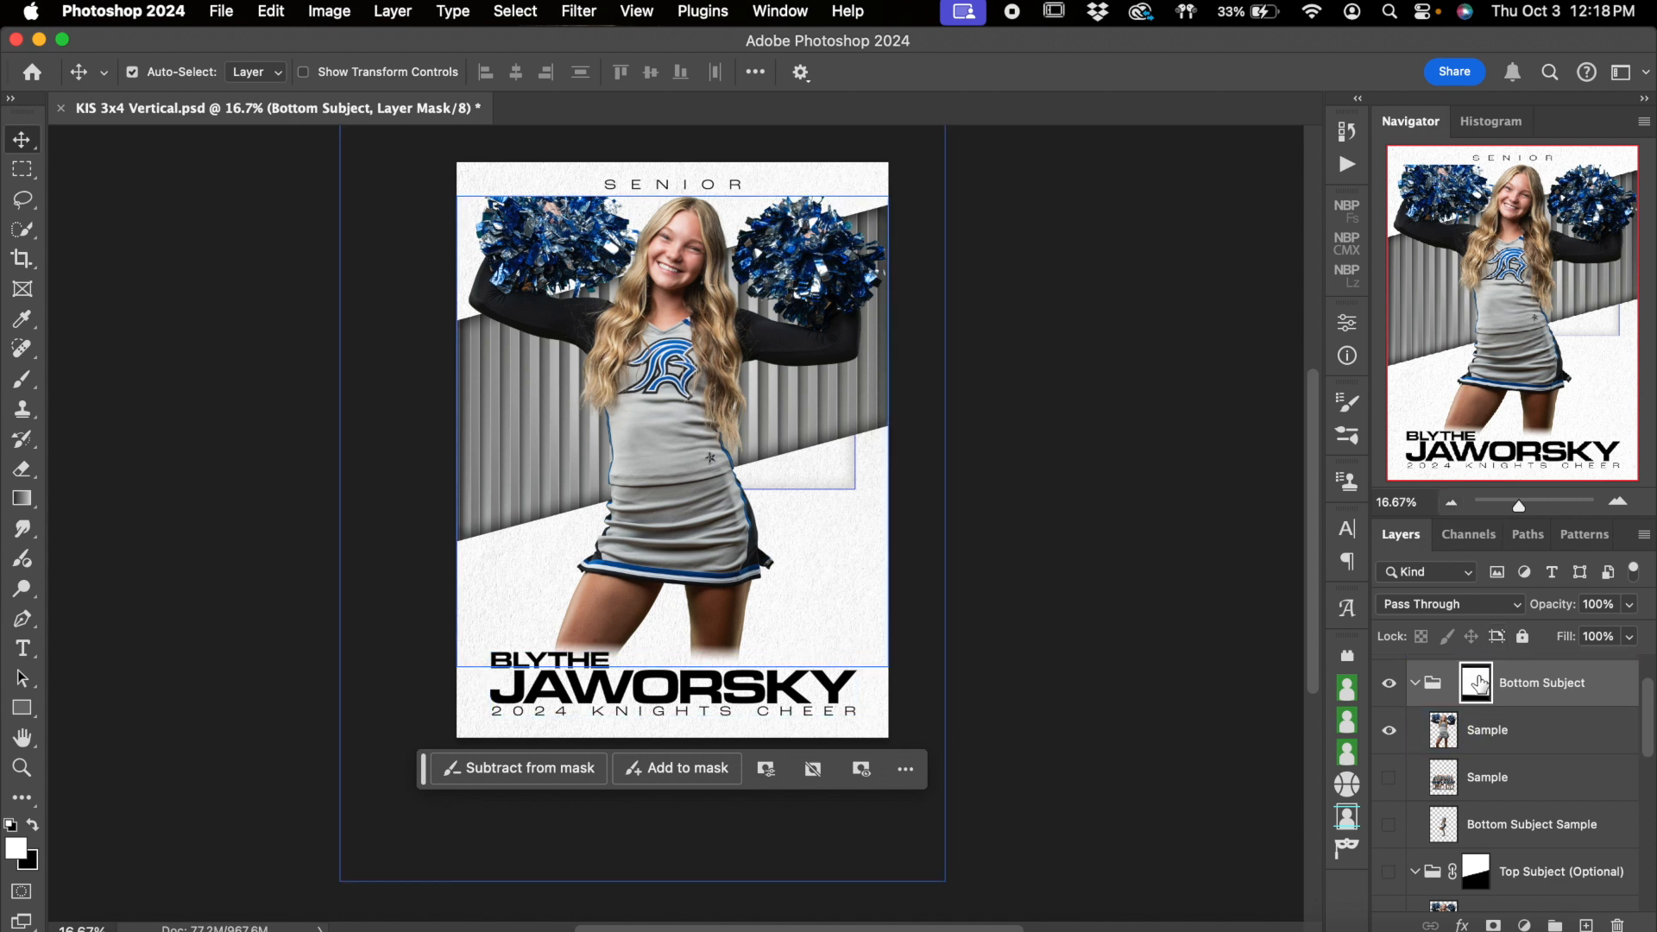
pyautogui.click(1618, 501)
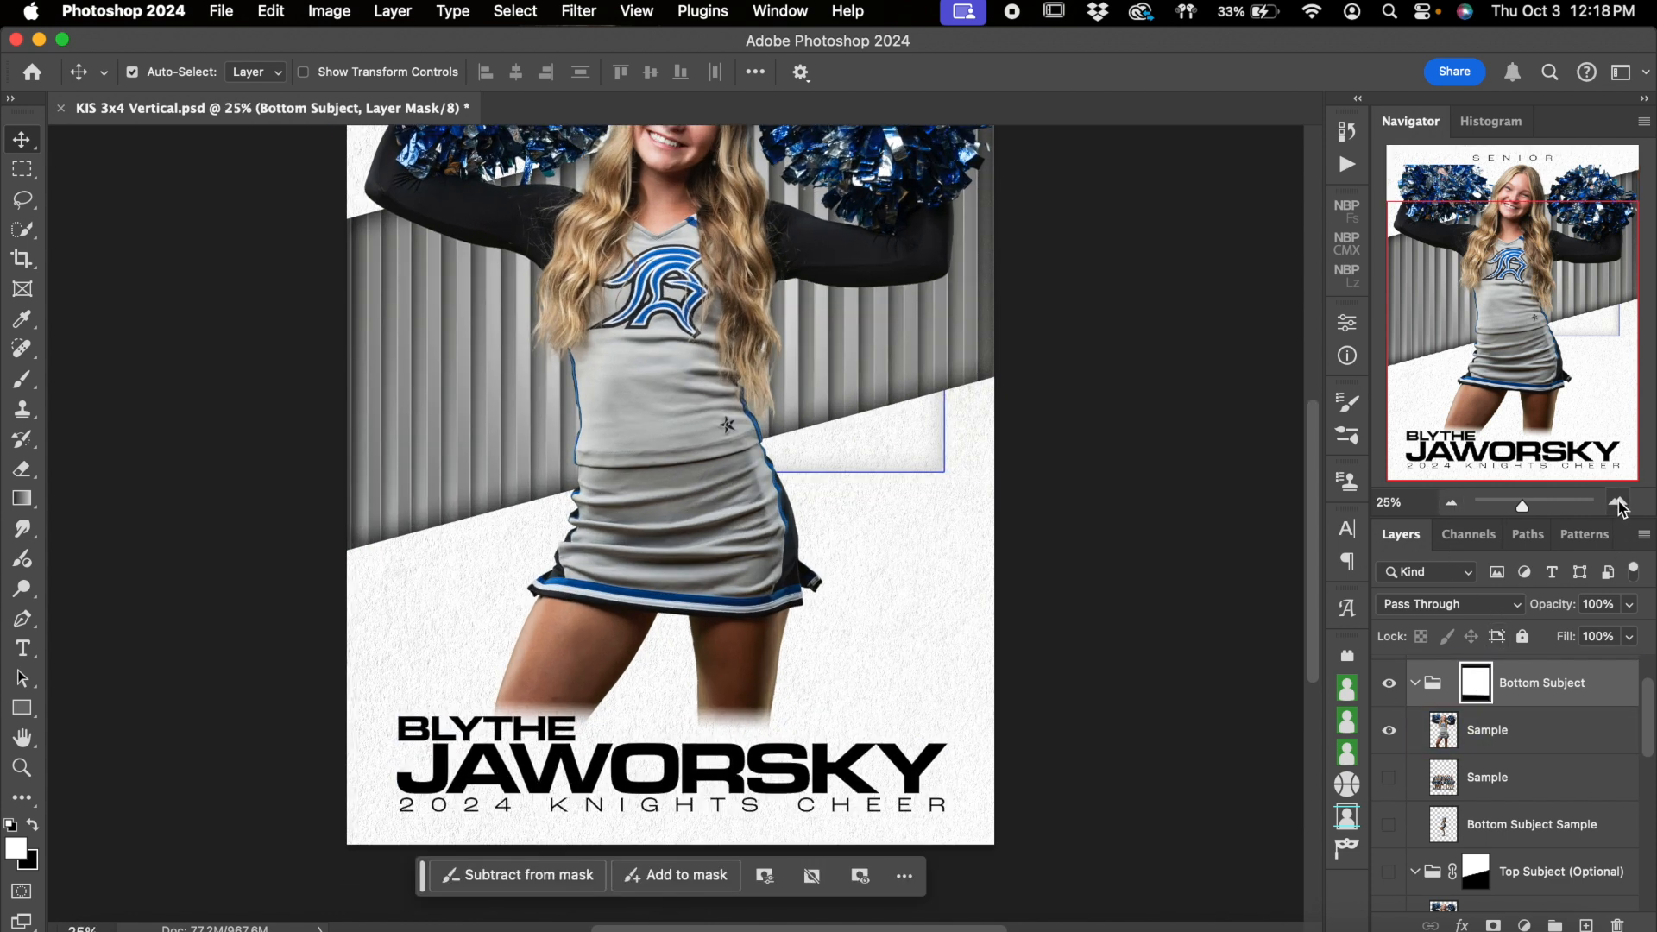
# Select a rectangular strip across the poster's top edge and fill the Bottom Subject mask there with white to restore the pom-poms
pyautogui.scroll(5, 932, 297)
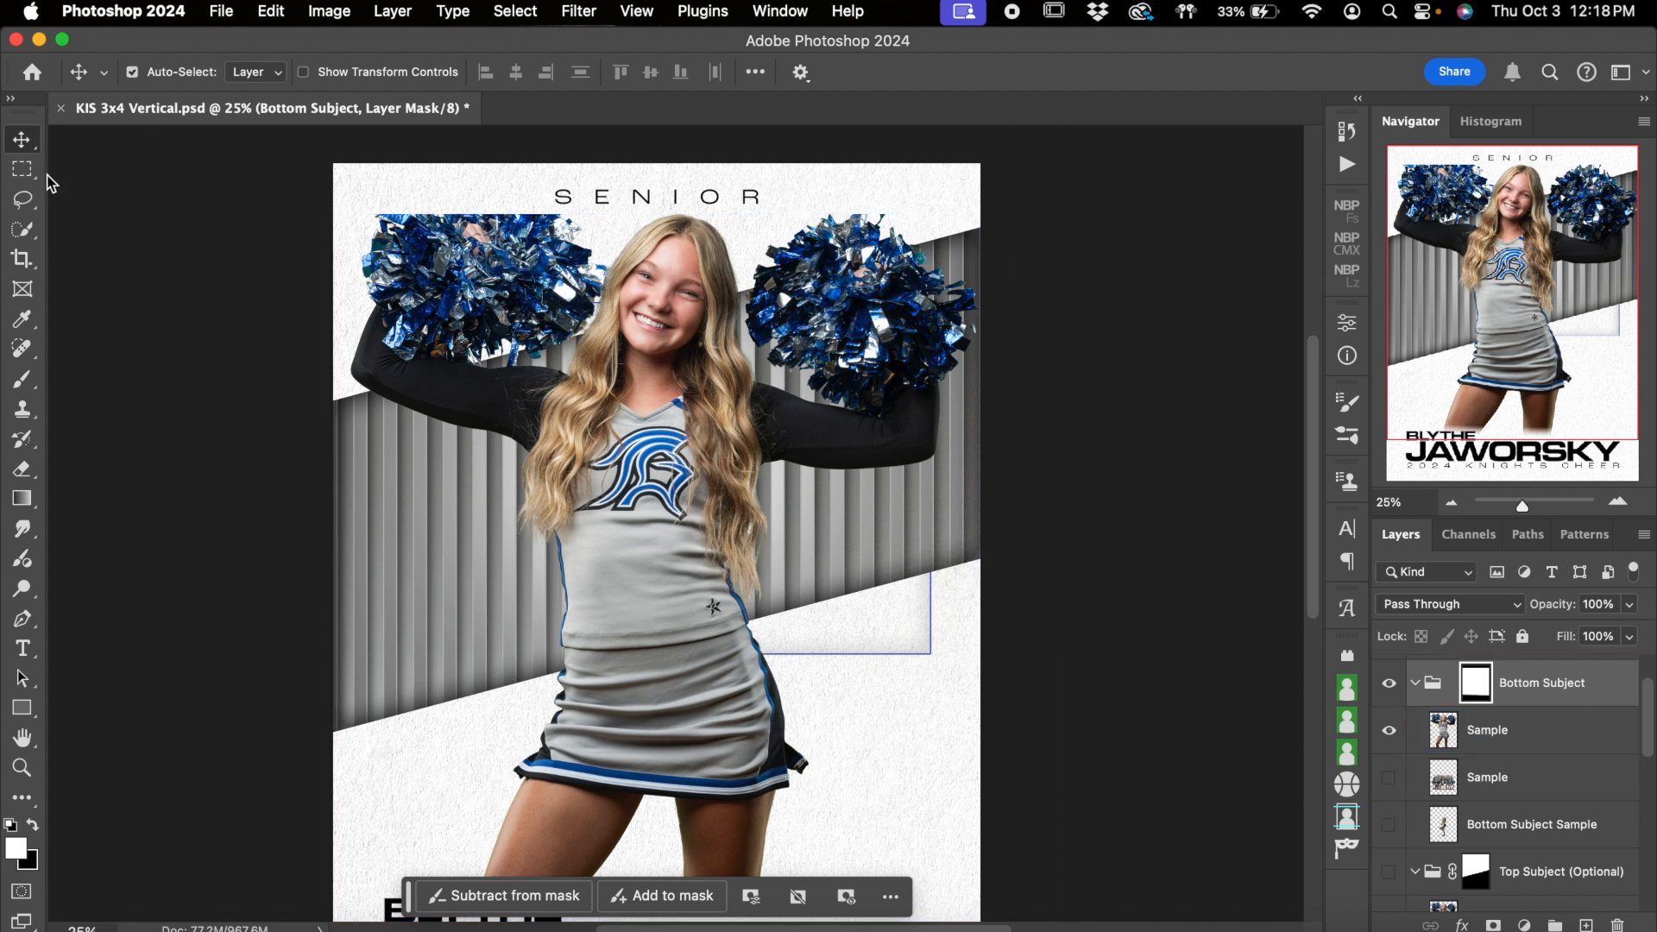
pyautogui.click(25, 173)
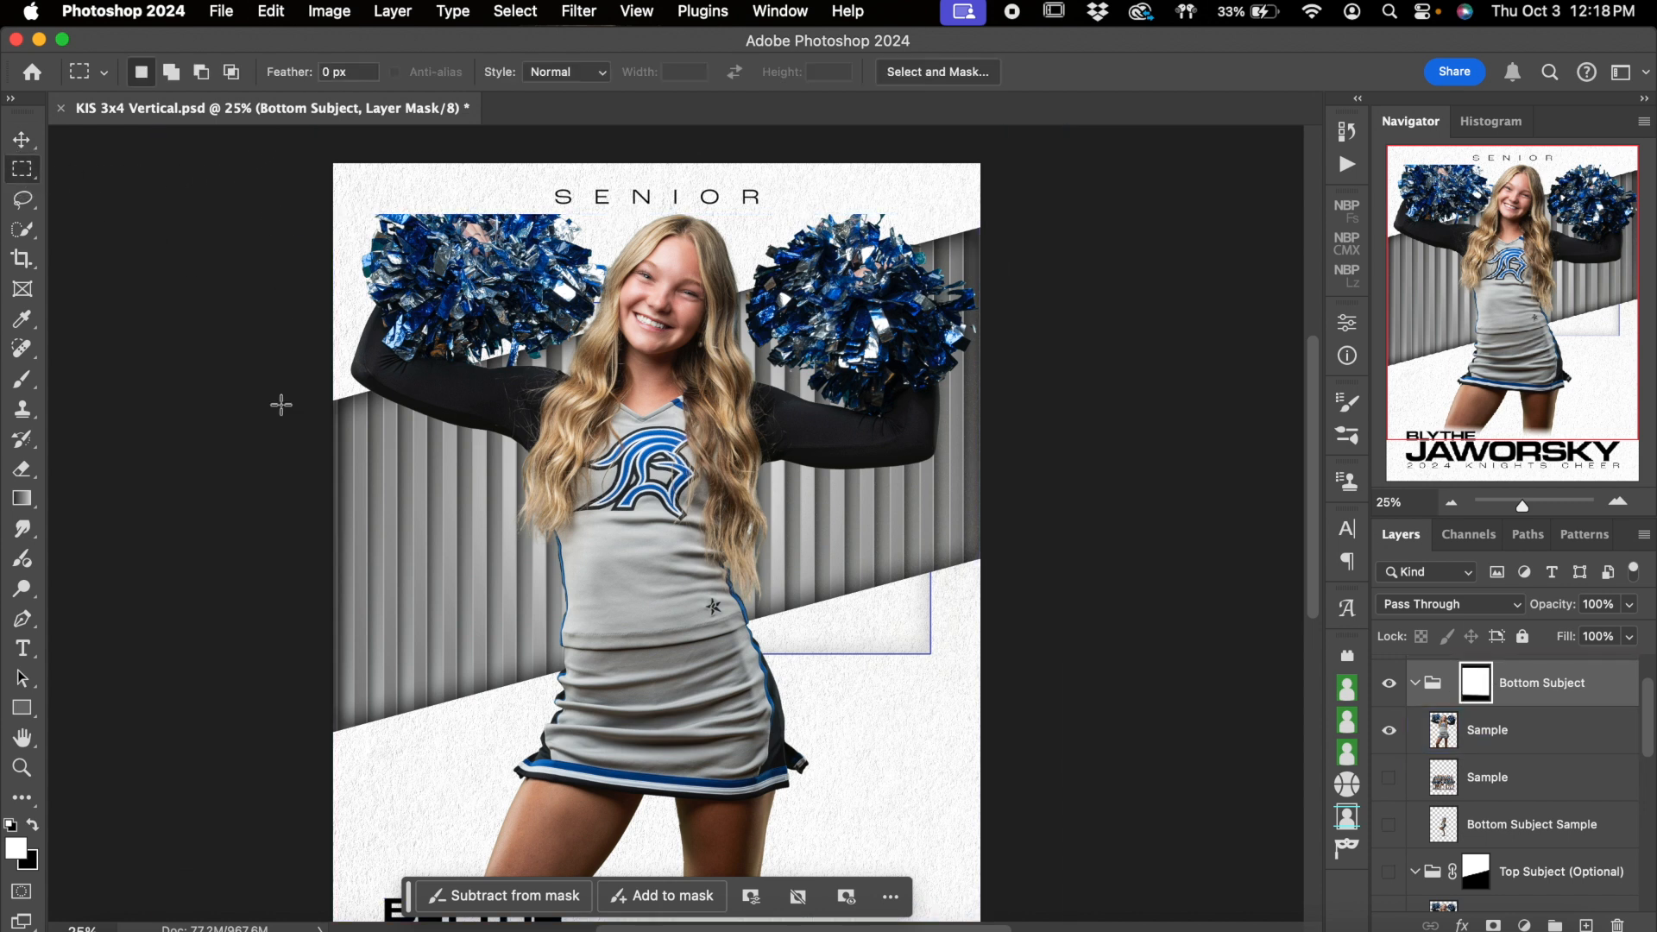
pyautogui.moveTo(304, 136); pyautogui.dragTo(1039, 256)
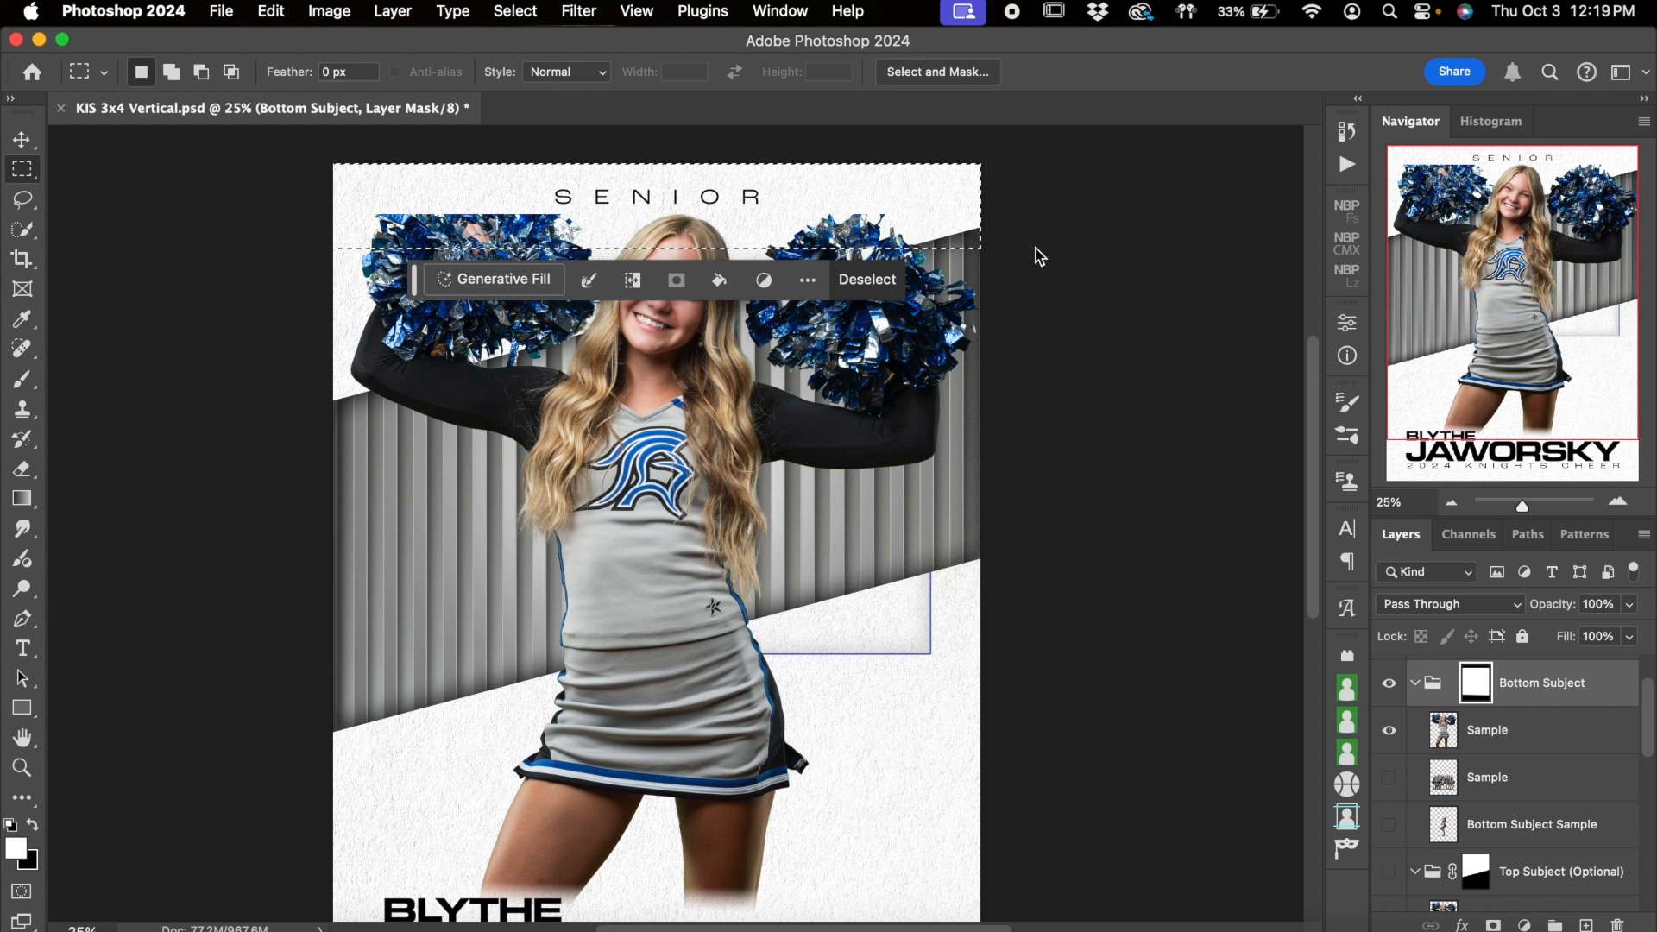
pyautogui.hotkey('alt', 'Delete')
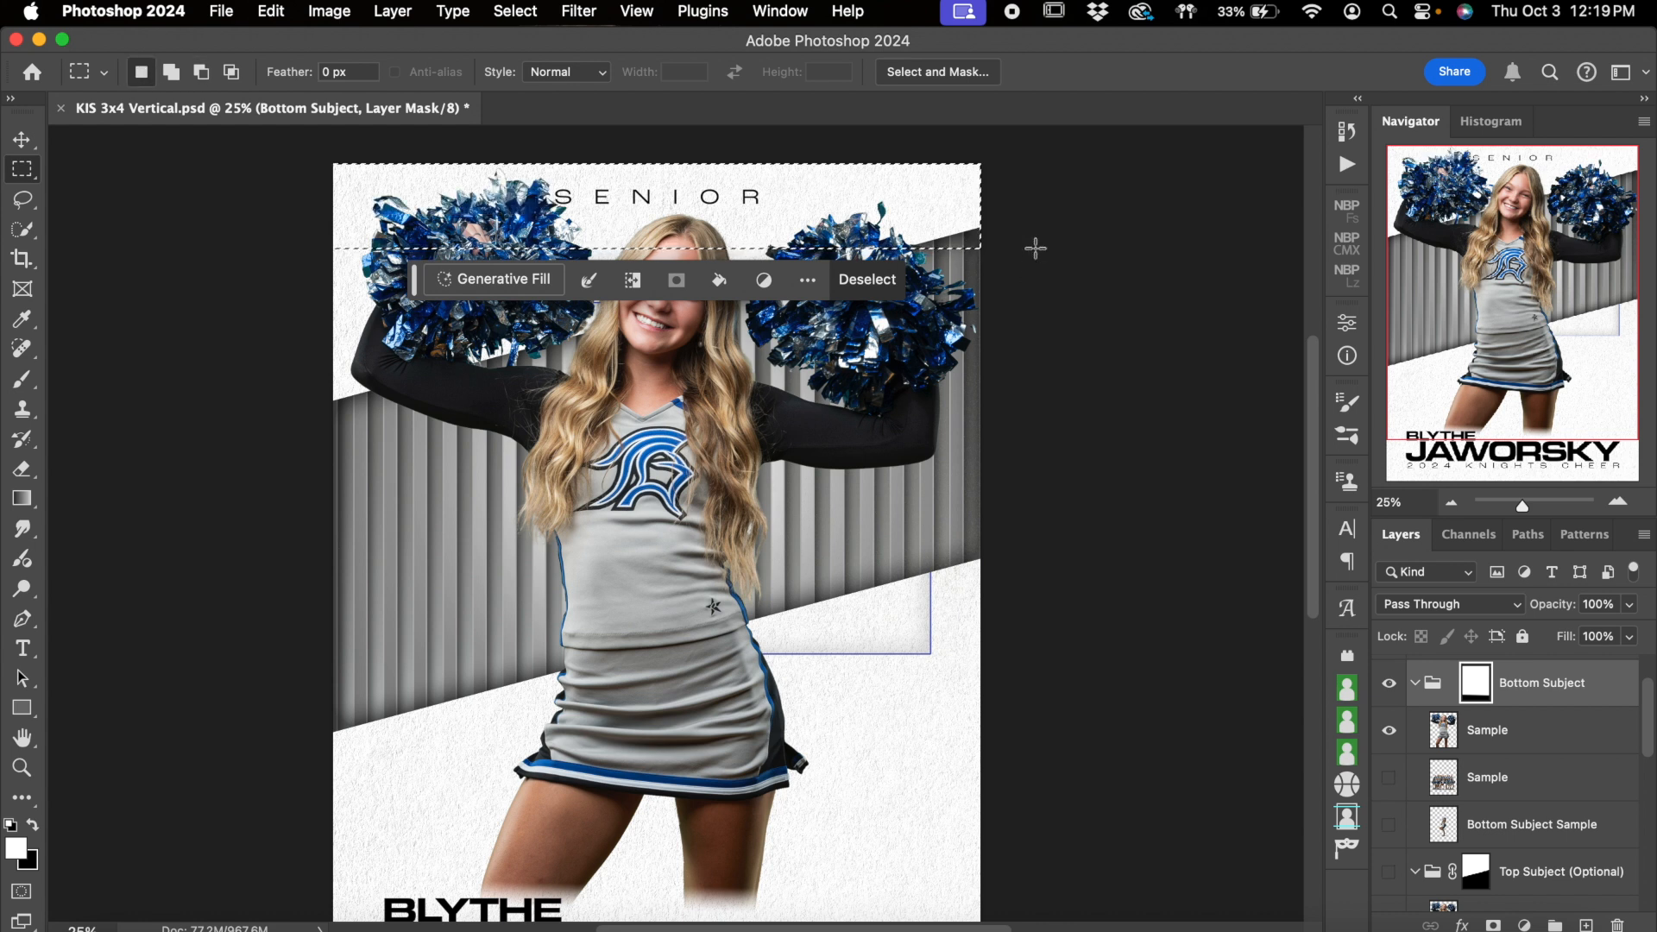
# Undo the white fill on the Bottom Subject mask and clear the selection
pyautogui.press('alt')
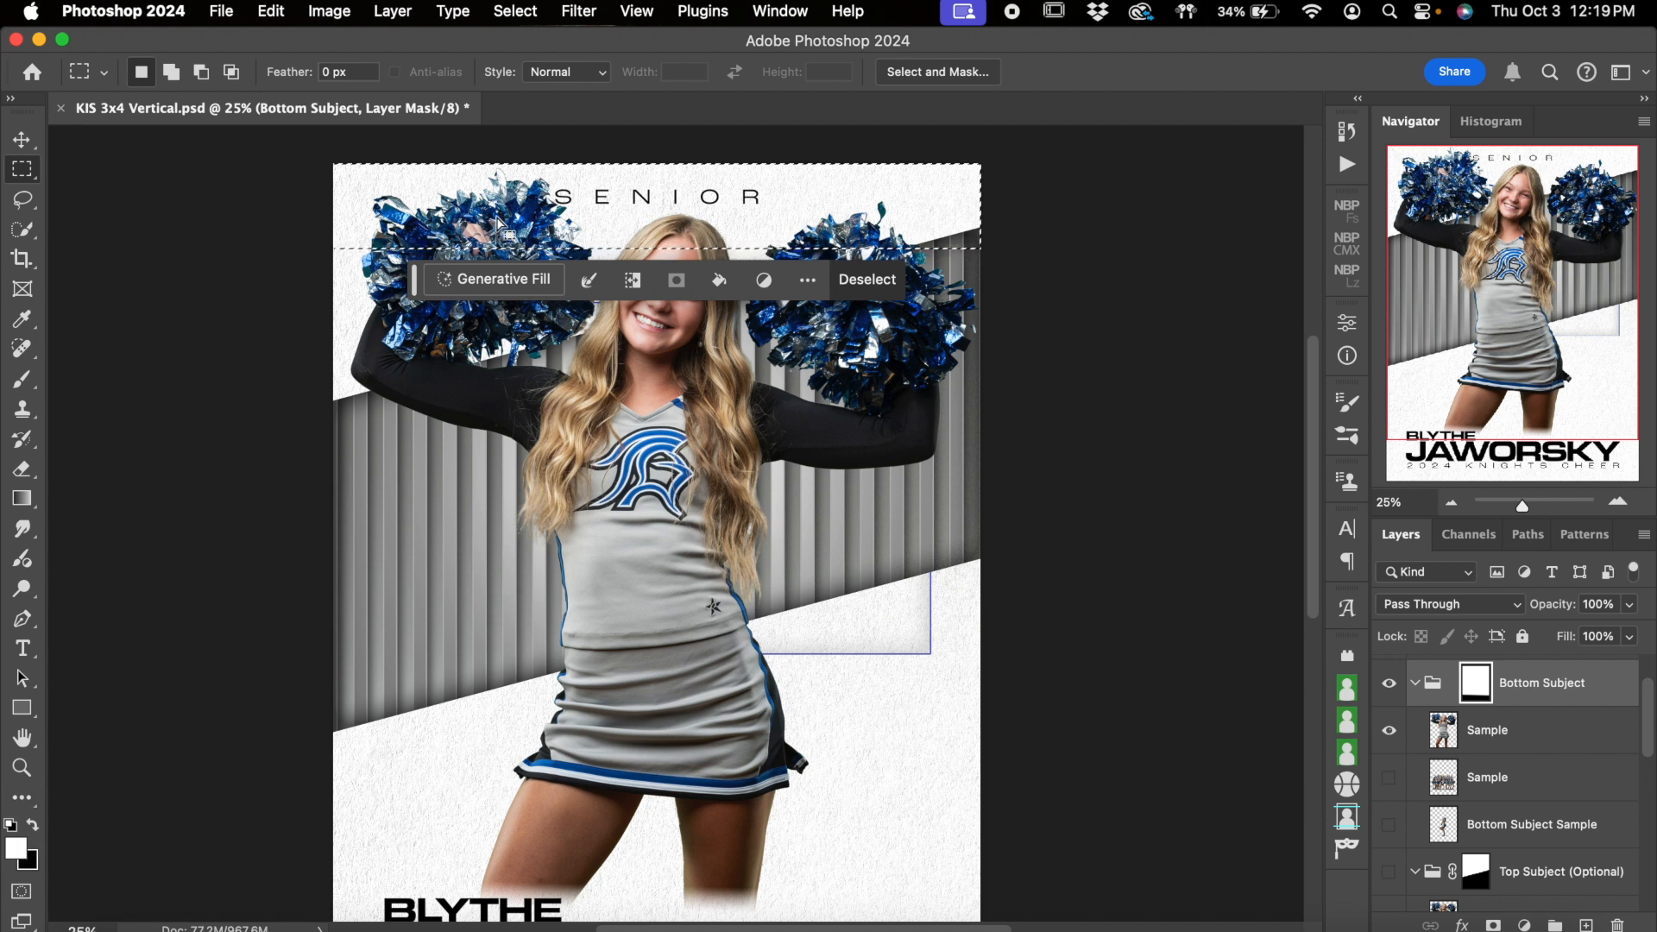
pyautogui.press('super+d')
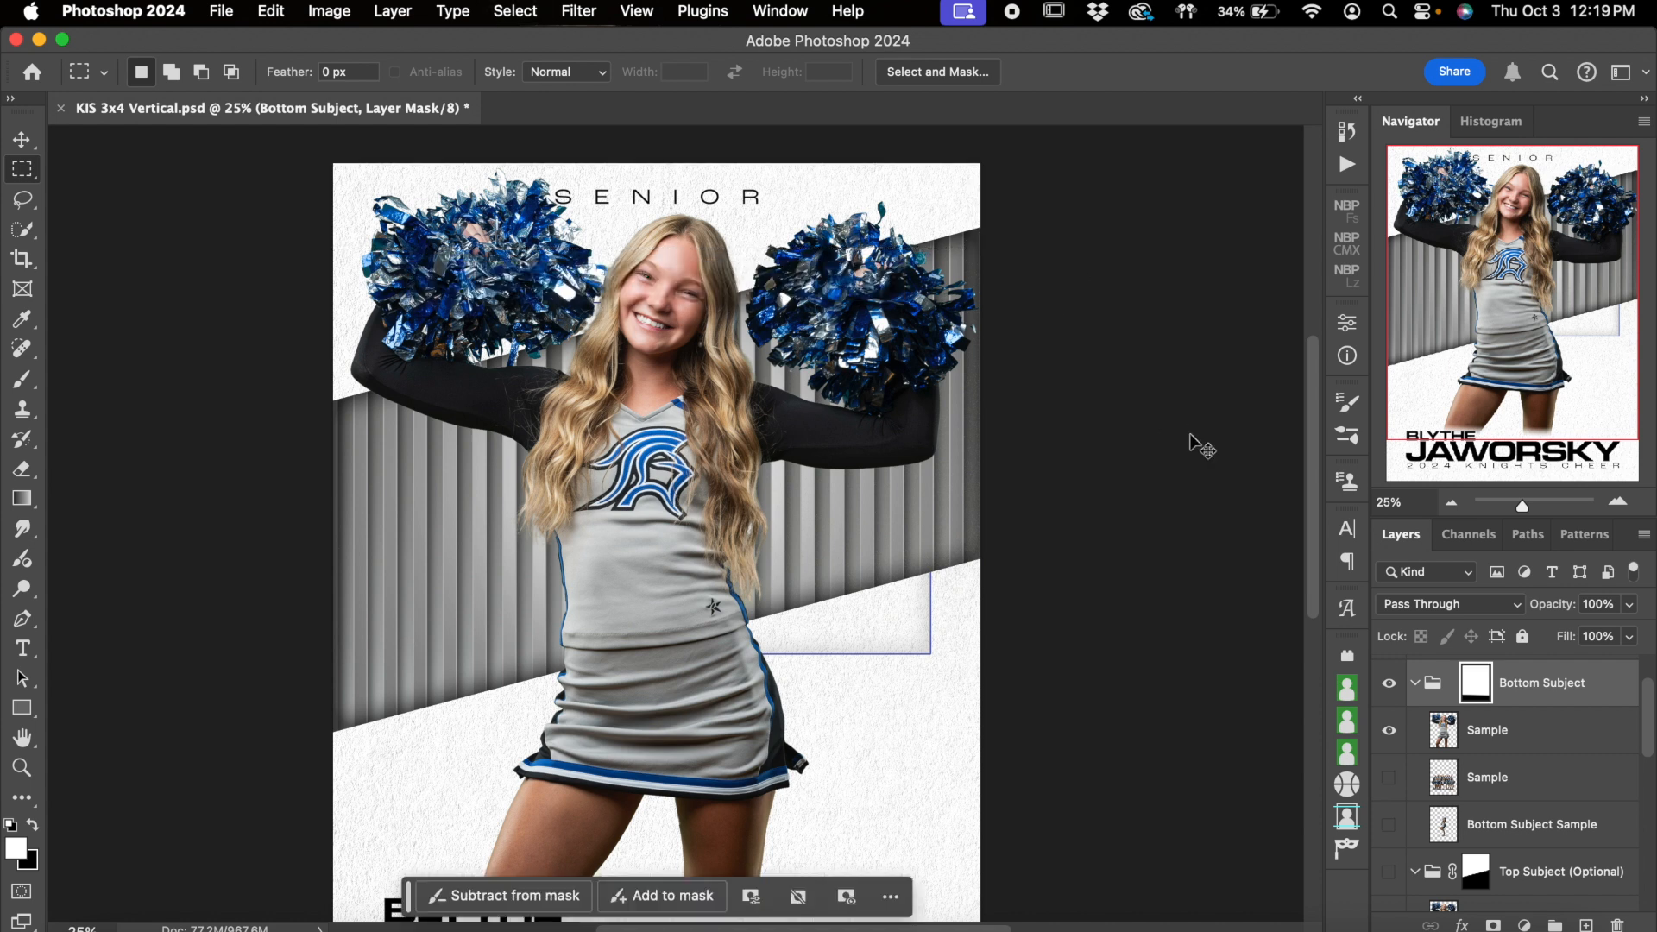
pyautogui.press('super+shift+d')
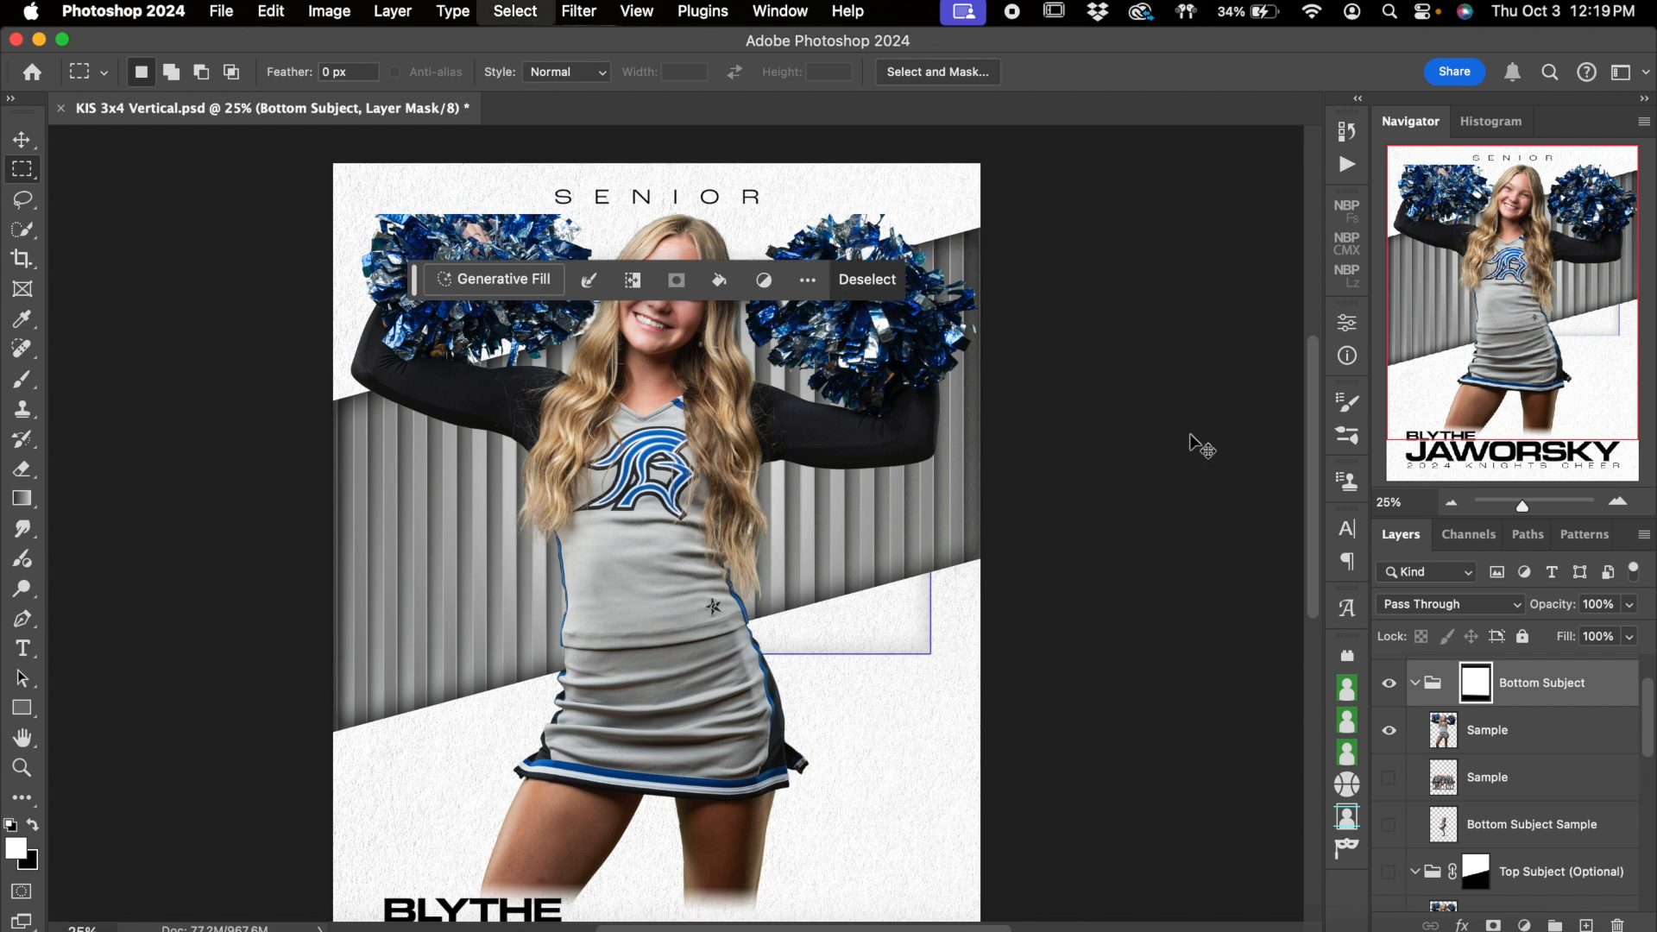
pyautogui.press('super+d')
# Paint white with a soft round 1600 px brush across the top of the Bottom Subject mask to restore the pom-poms, and relink the mask
pyautogui.press('b')
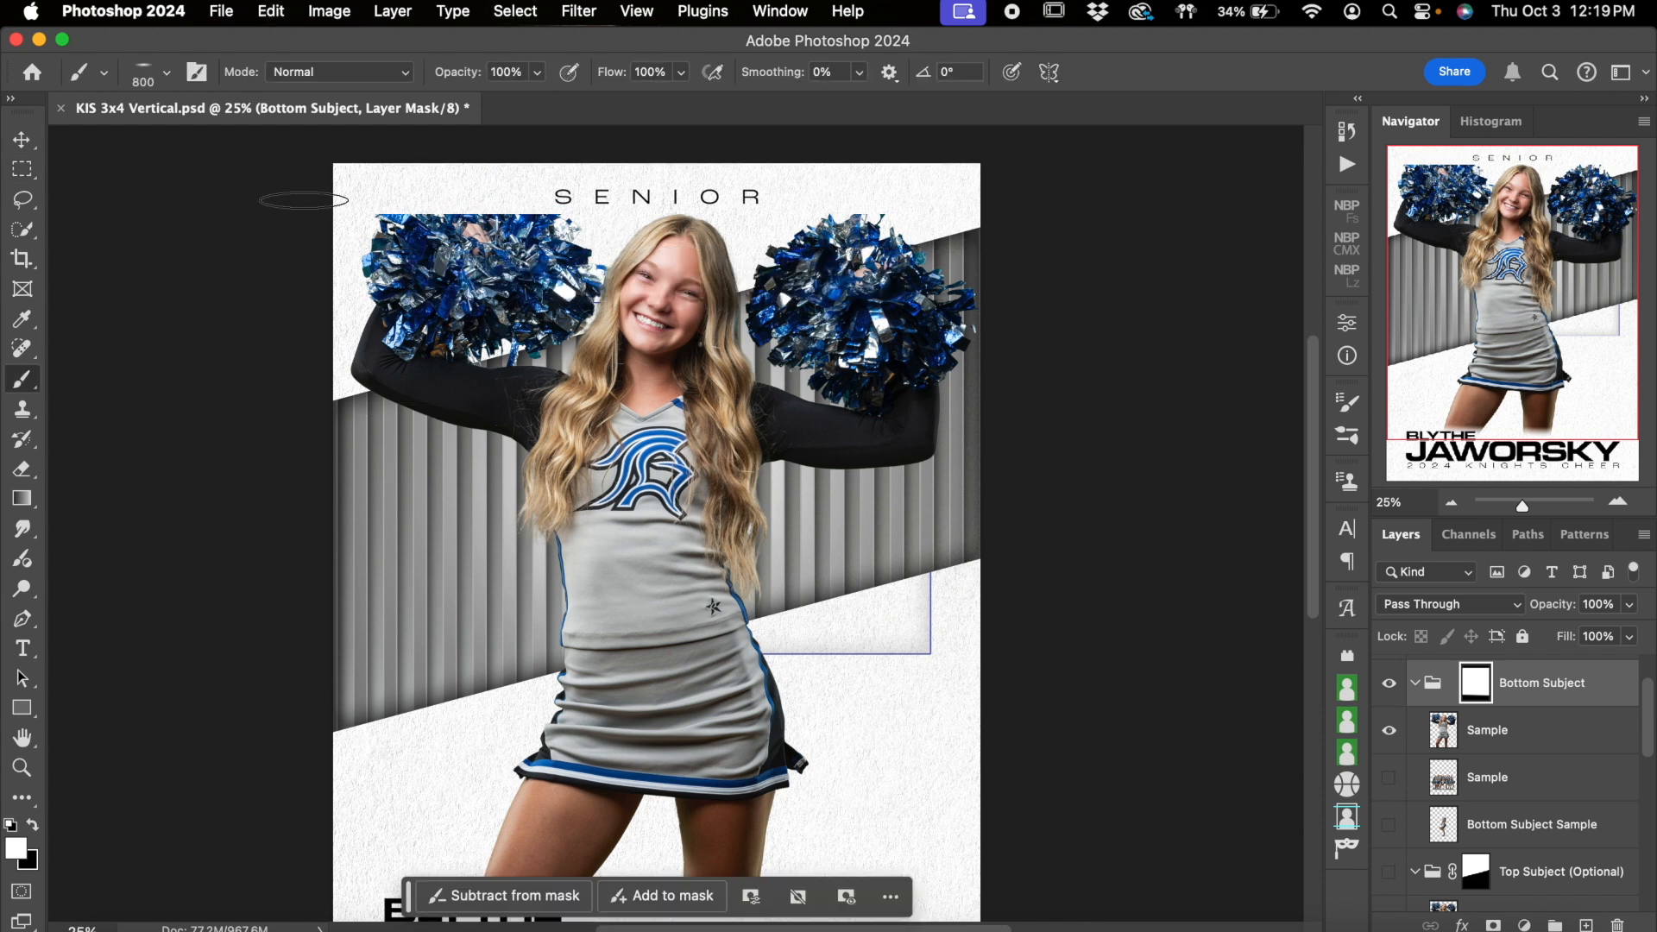
pyautogui.click(166, 73)
pyautogui.click(271, 278)
pyautogui.press('Return')
pyautogui.press(']')
pyautogui.press(']')
pyautogui.press(']')
pyautogui.press(']')
pyautogui.press(']')
pyautogui.press(']')
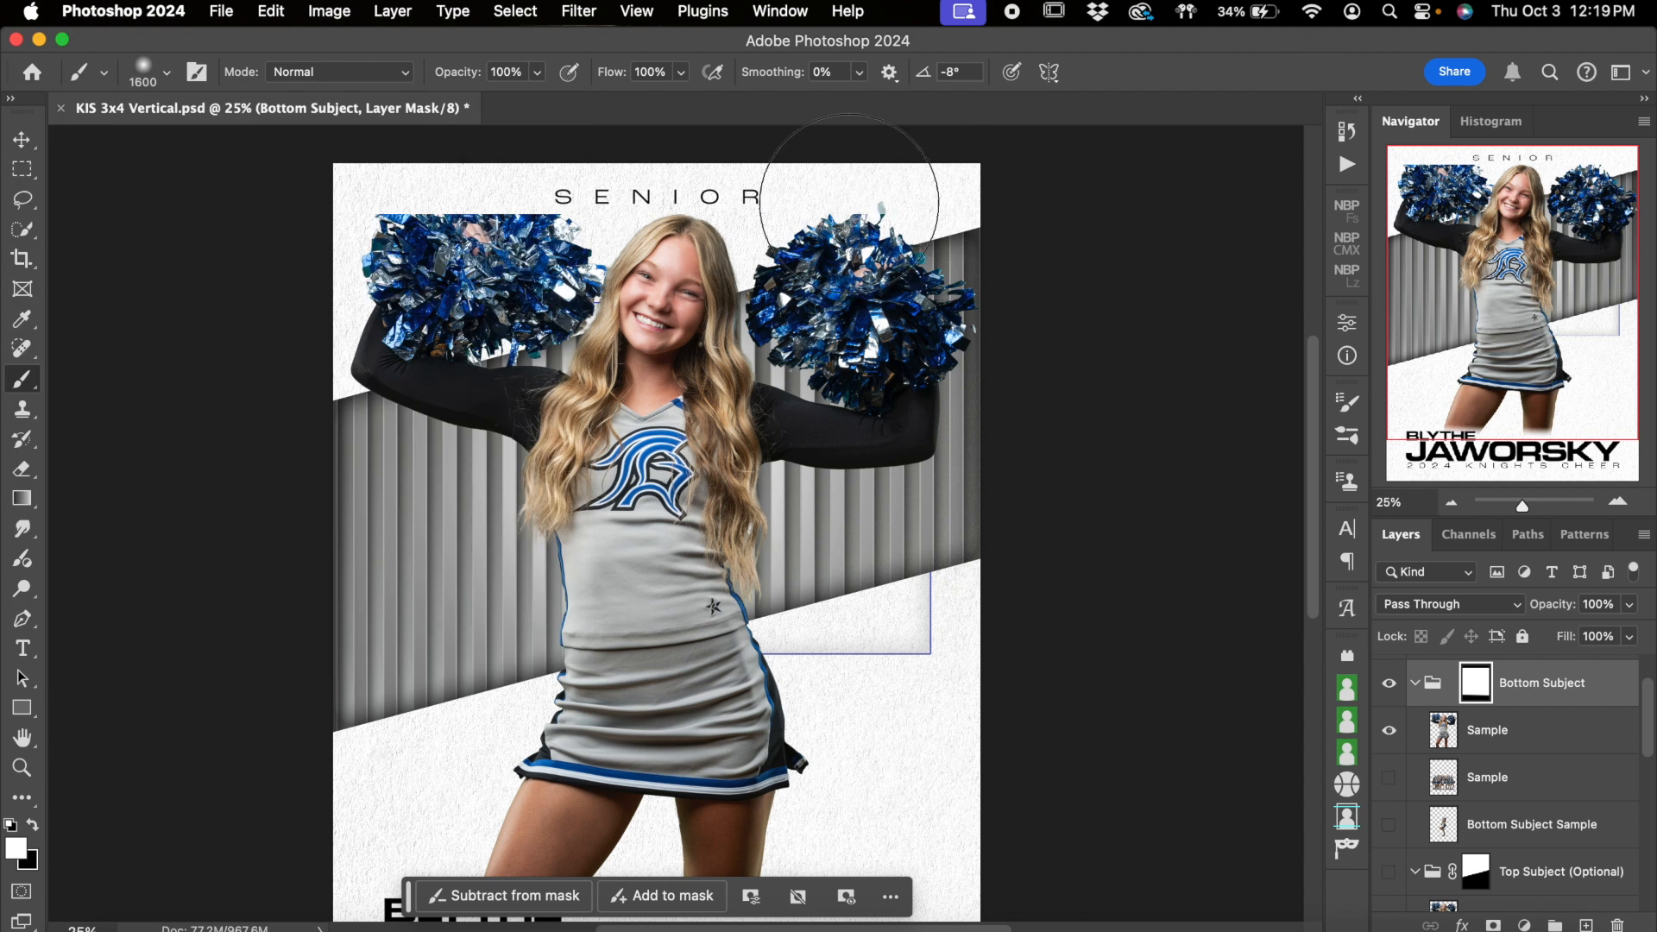
pyautogui.moveTo(849, 203); pyautogui.dragTo(296, 222)
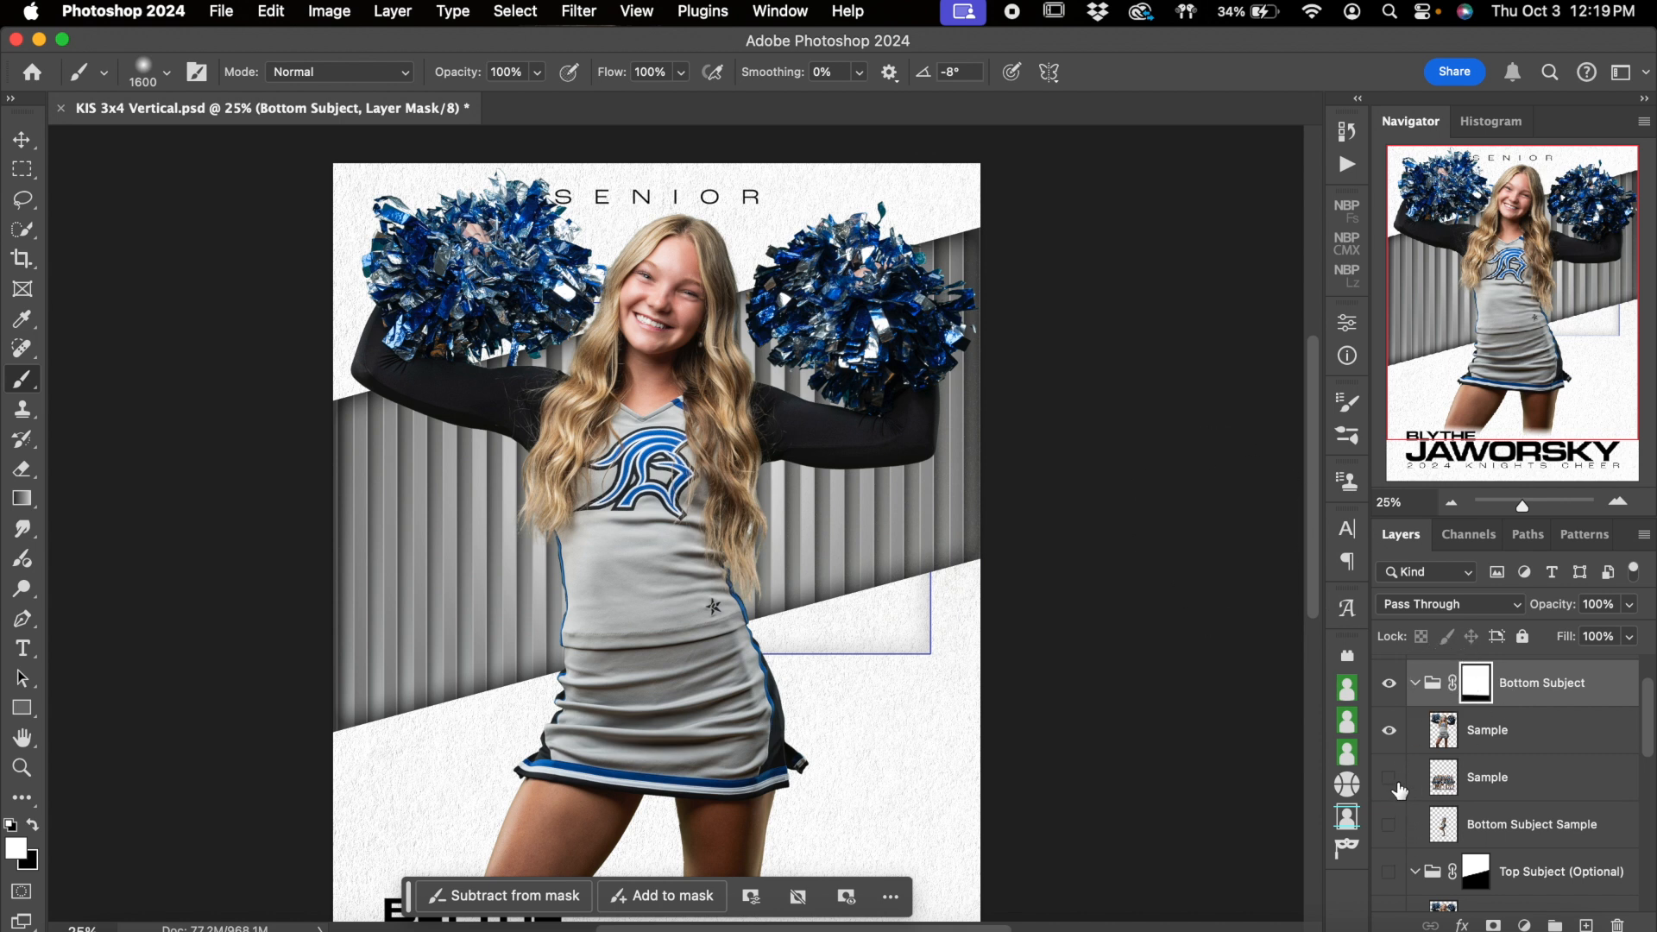
# Show only the Bottom Subject Sample layer in the Bottom Subject group, and make the Top Subject (Optional) group visible
pyautogui.scroll(-3, 1284, 659)
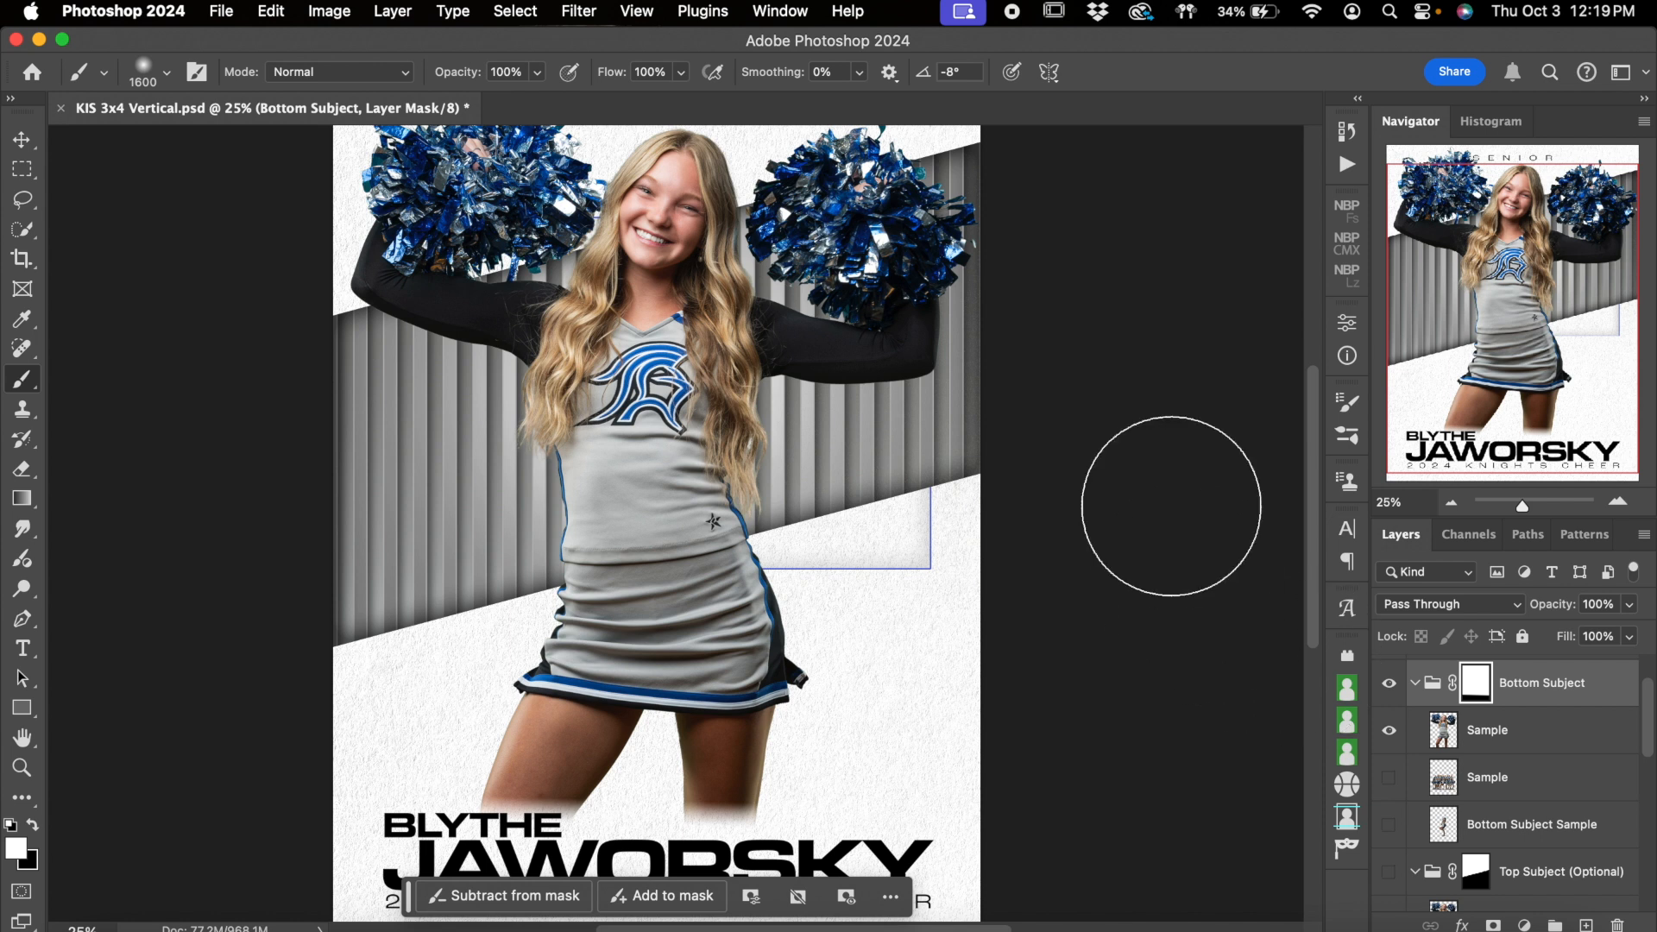
pyautogui.click(1451, 502)
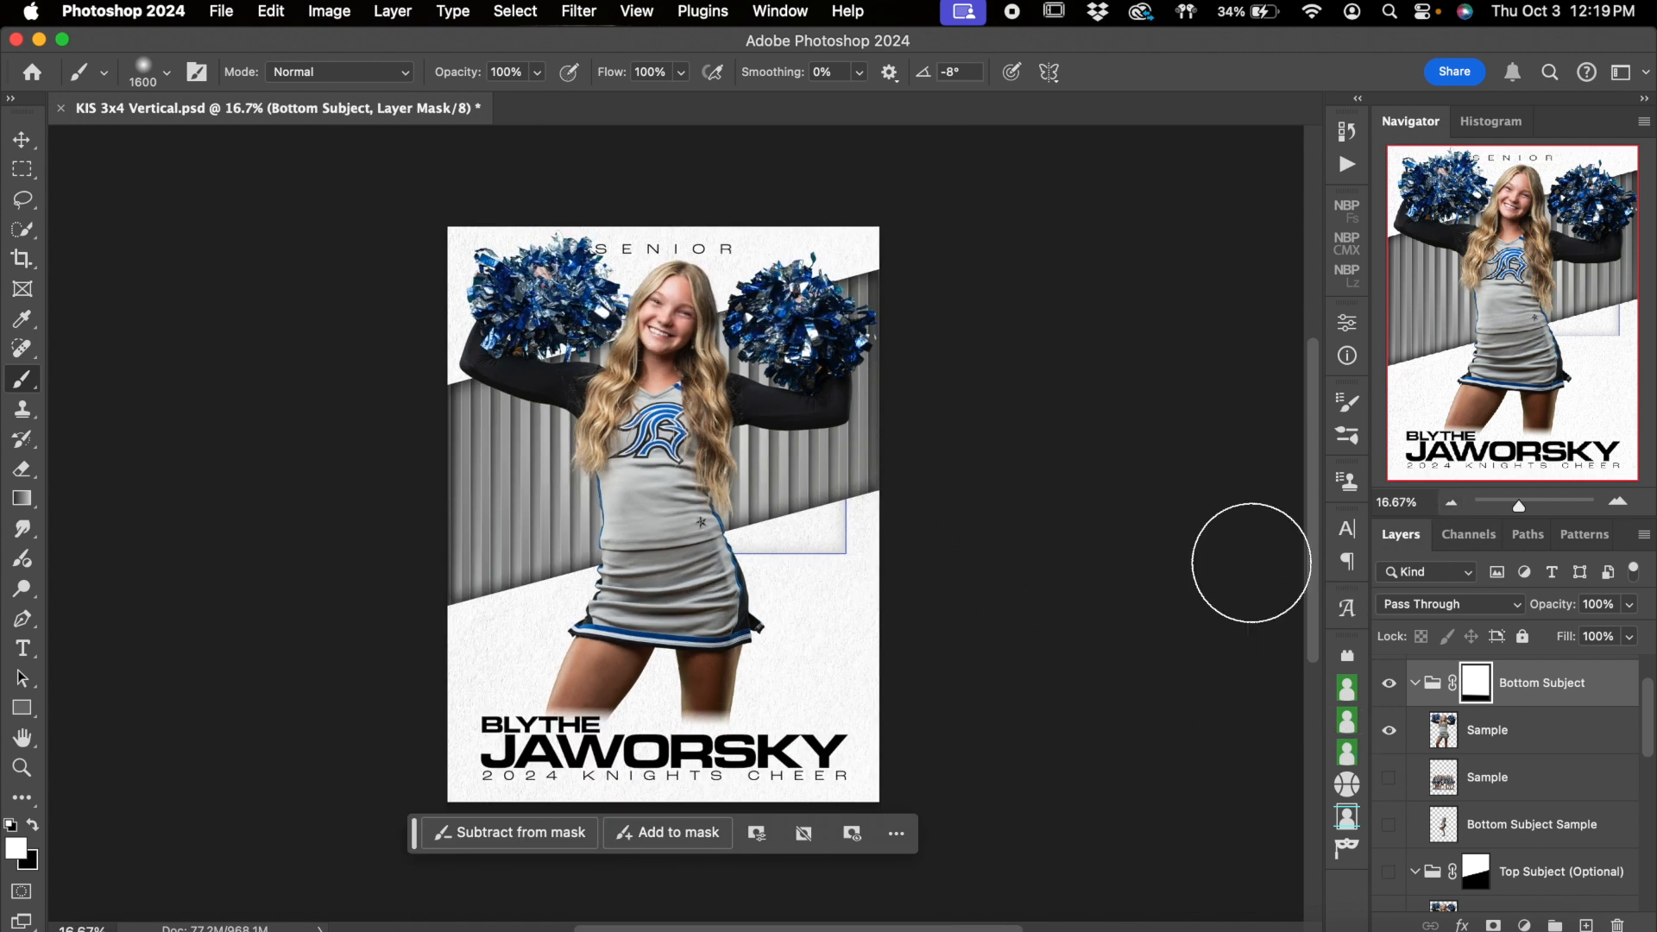
pyautogui.click(1389, 730)
pyautogui.click(1389, 778)
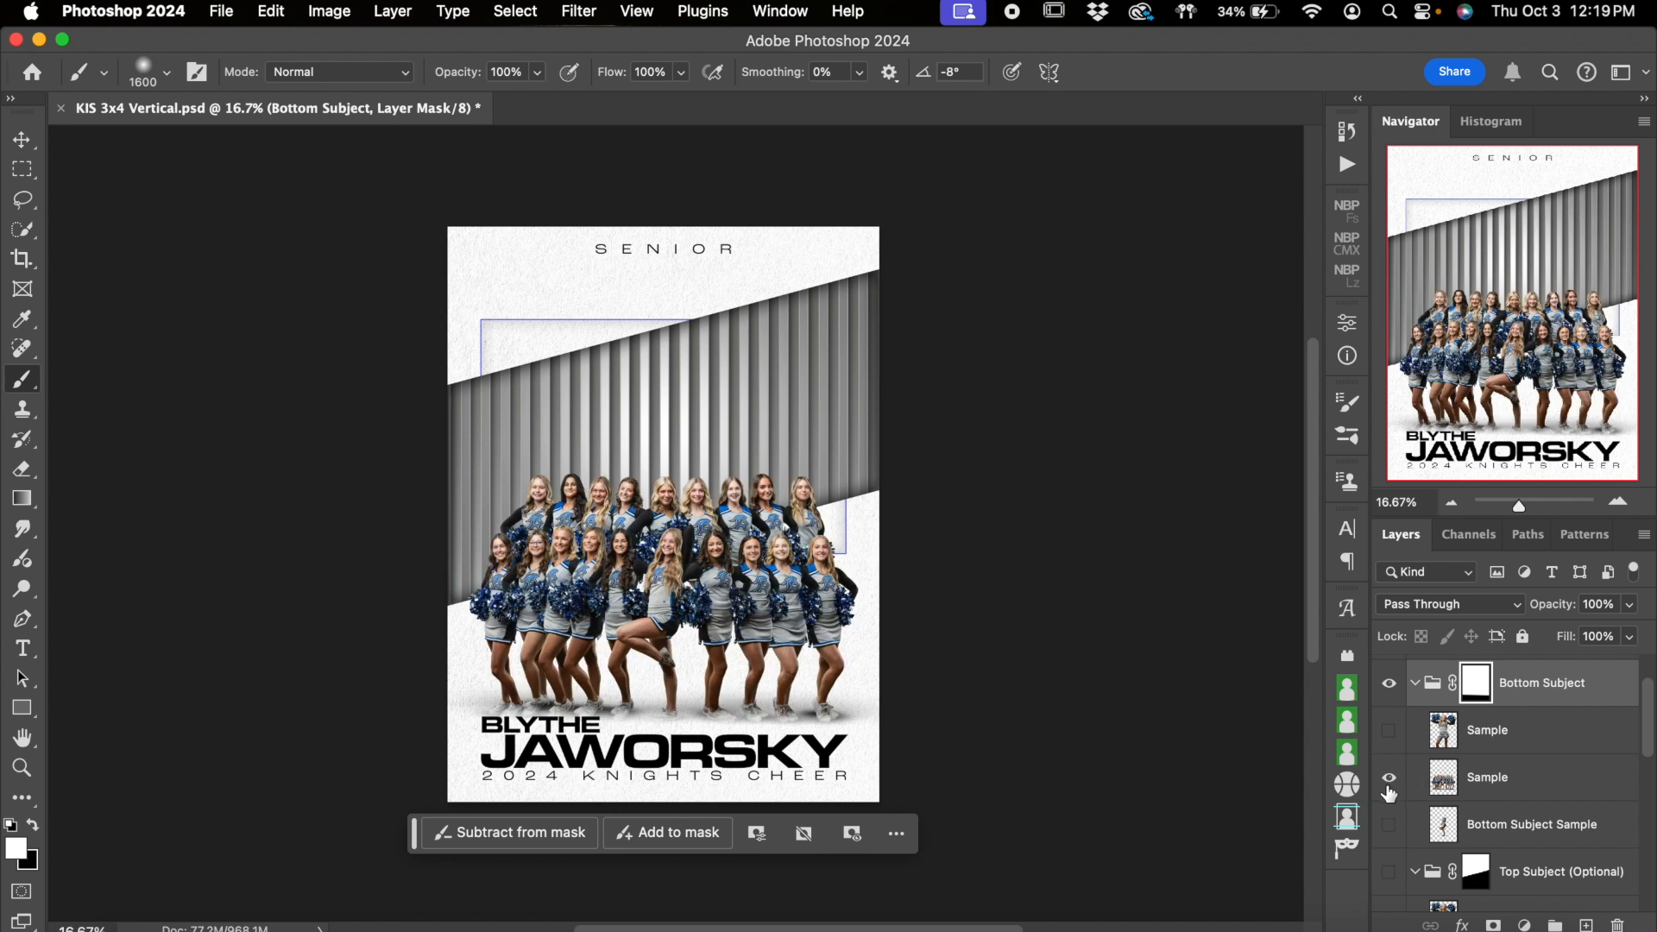
pyautogui.click(1389, 825)
pyautogui.click(1389, 778)
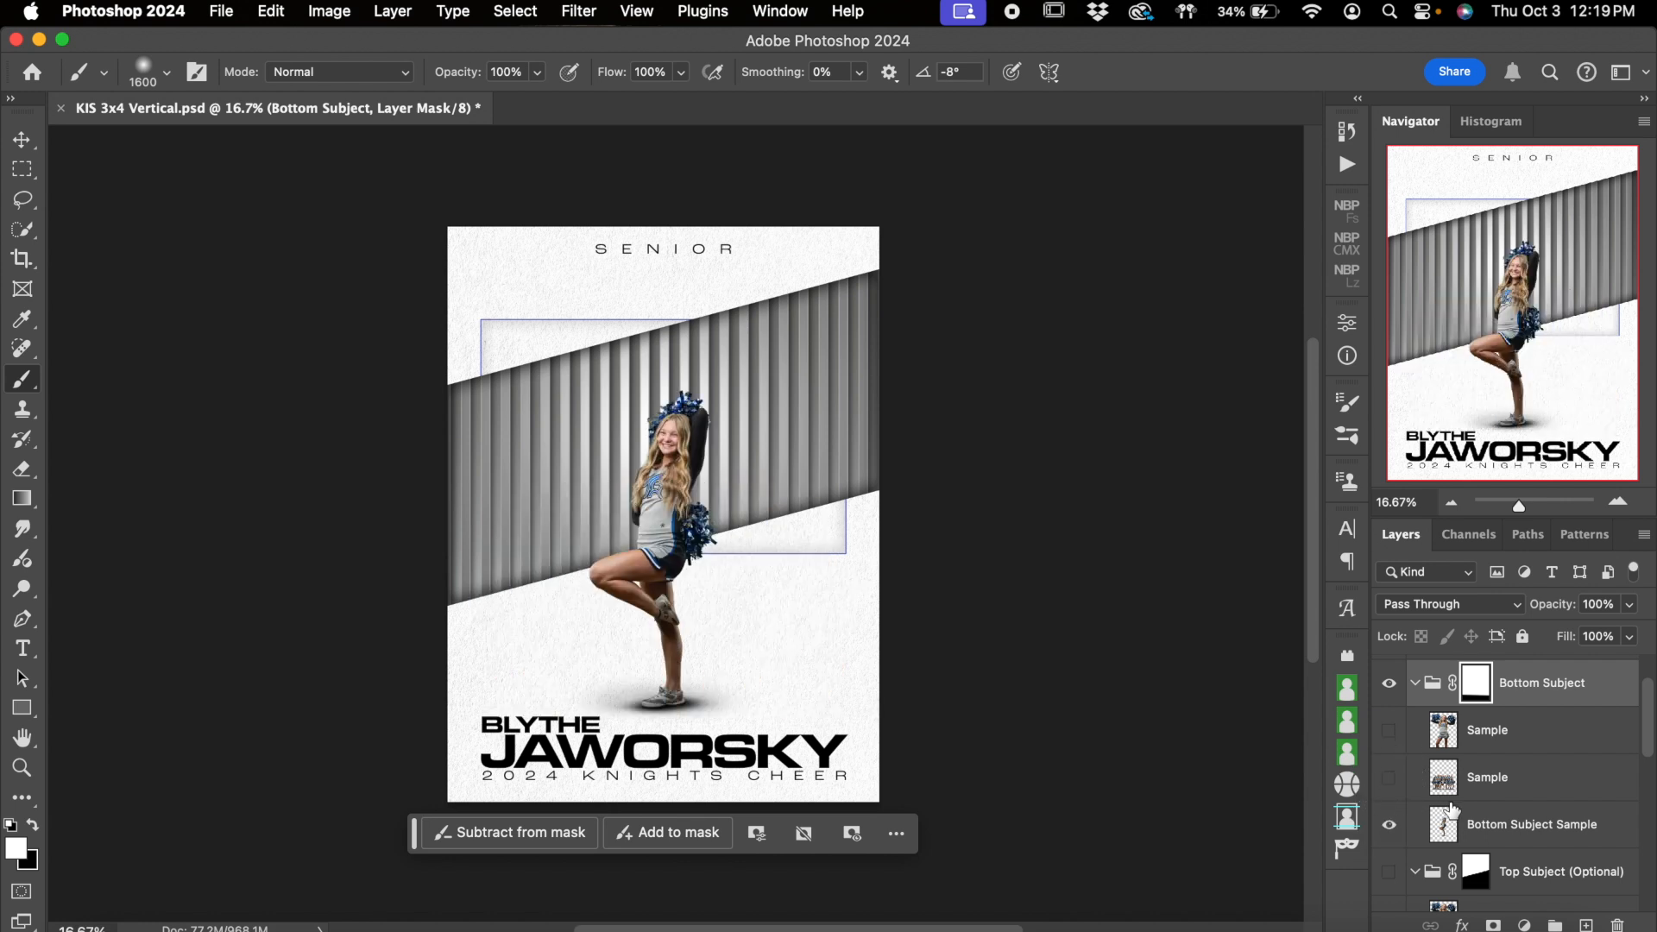
pyautogui.scroll(-2, 1394, 789)
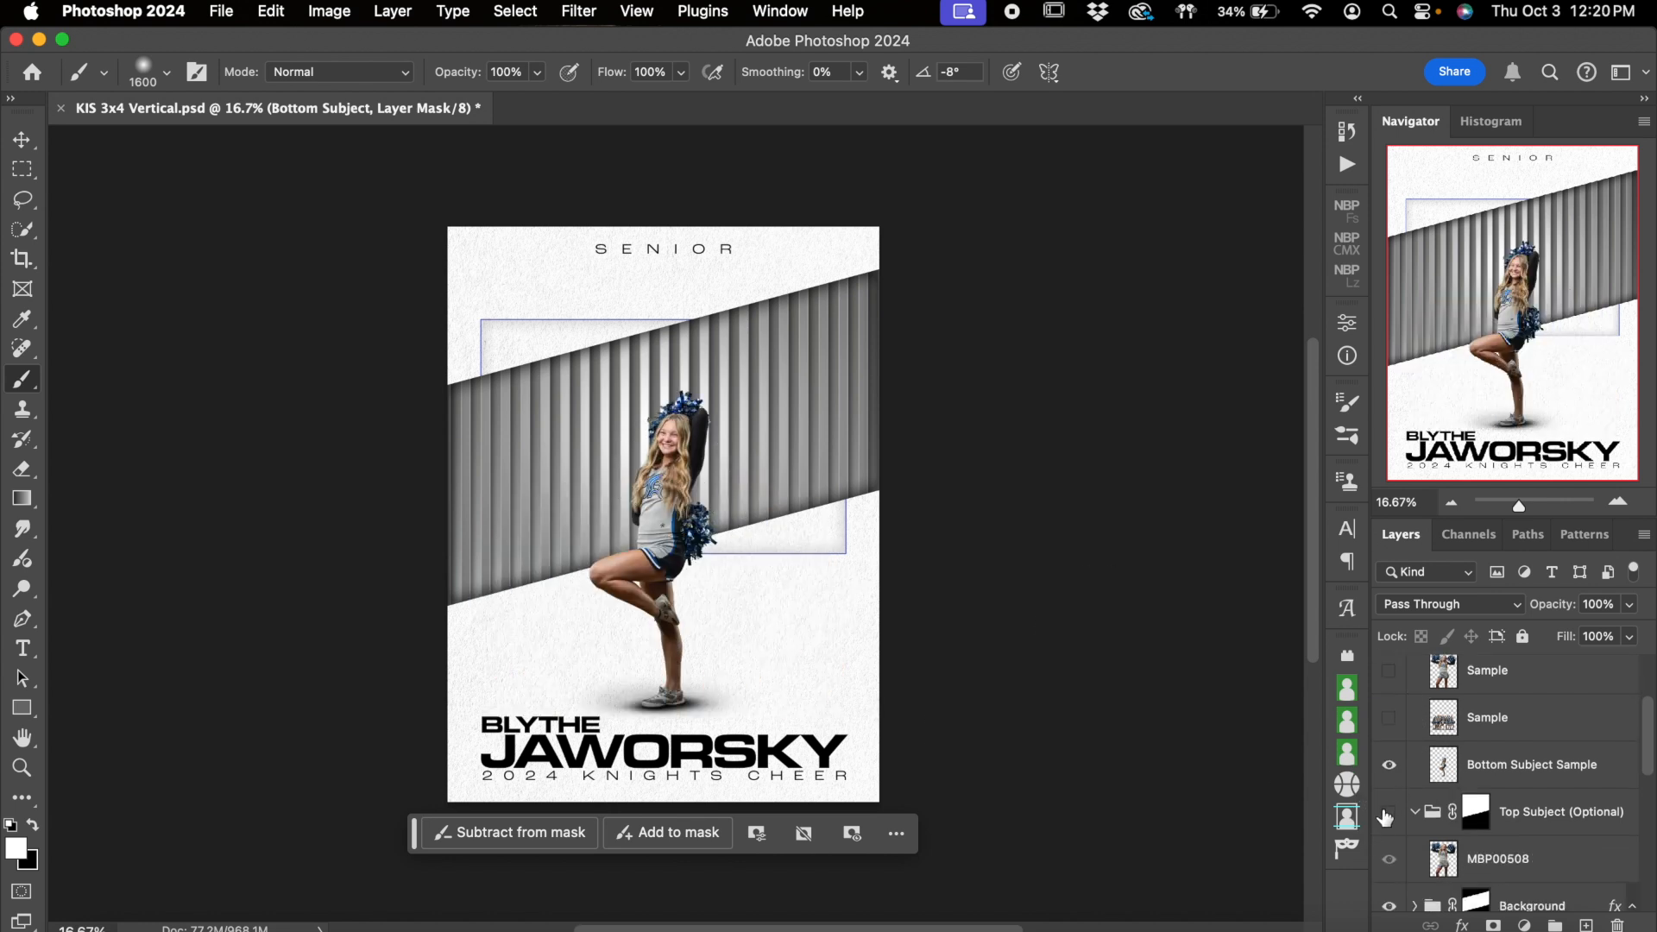
pyautogui.click(1387, 824)
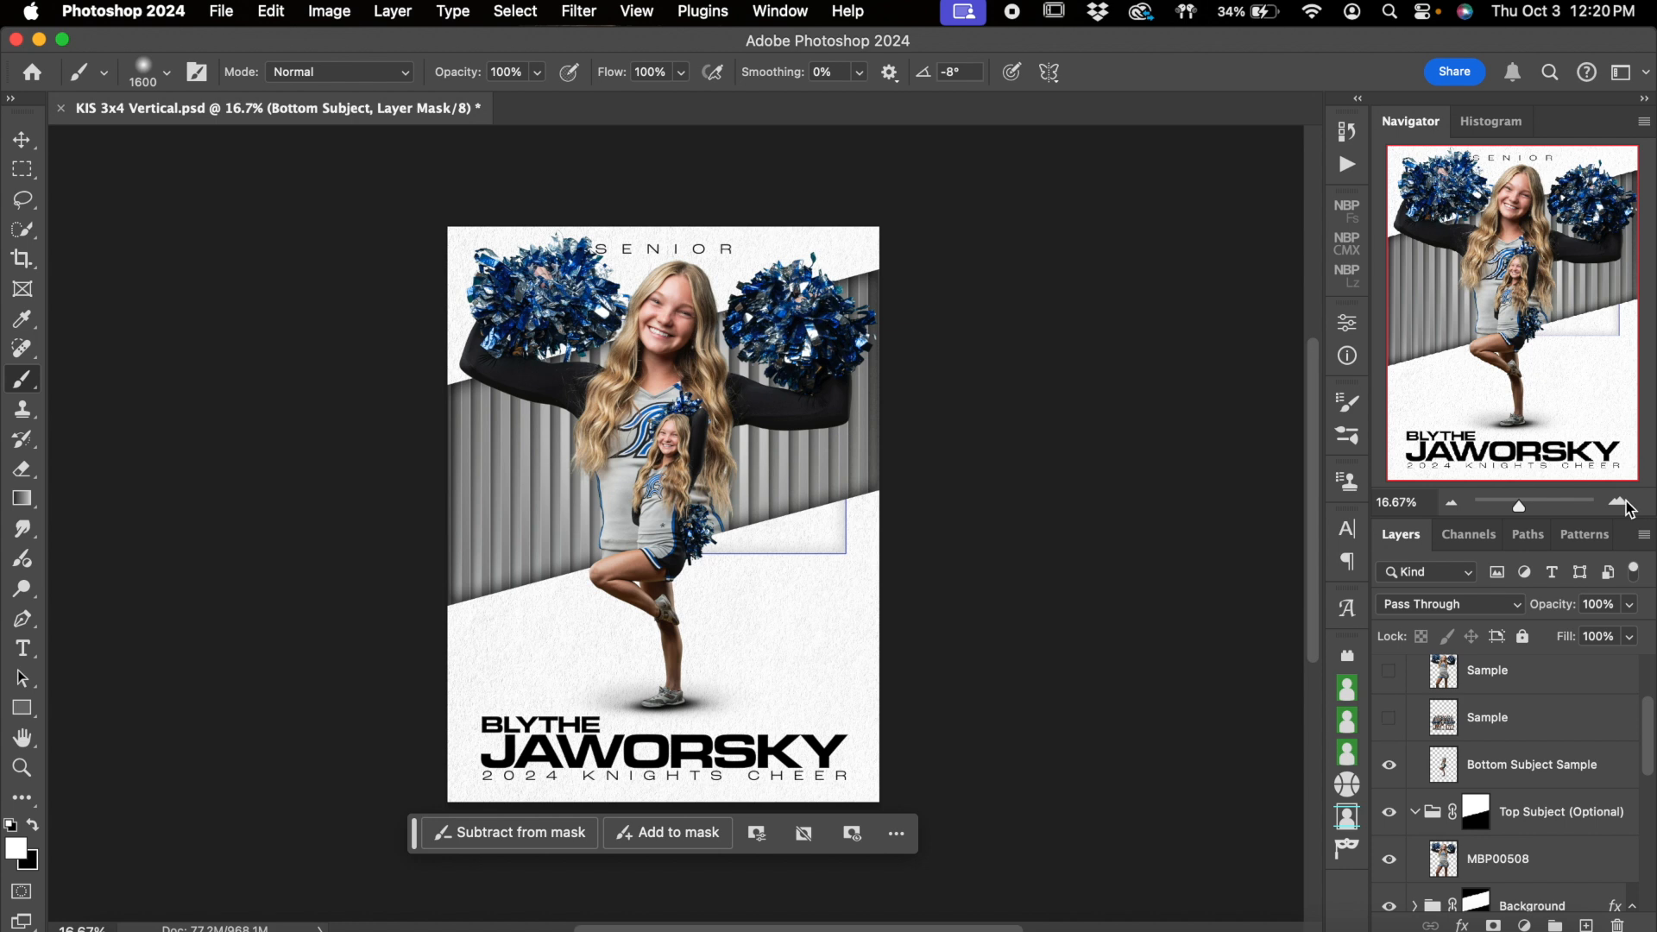
# Collapse the Bottom Subject group and select the MBP00508 layer inside the Top Subject (Optional) group
pyautogui.scroll(2, 1554, 702)
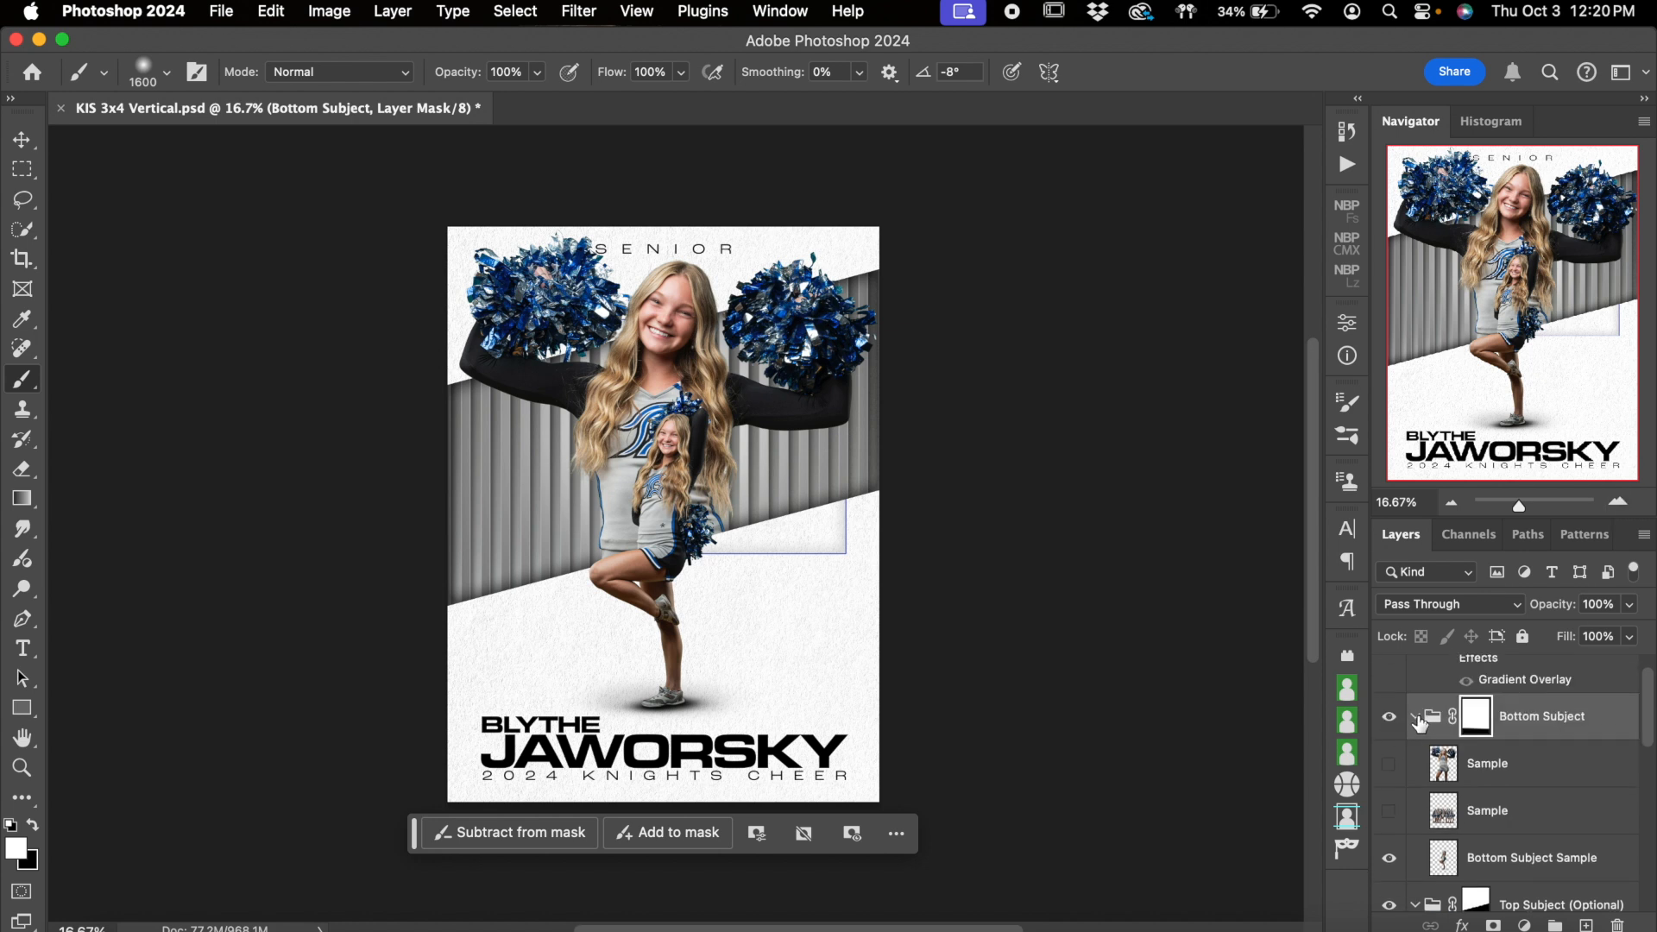
pyautogui.click(1415, 718)
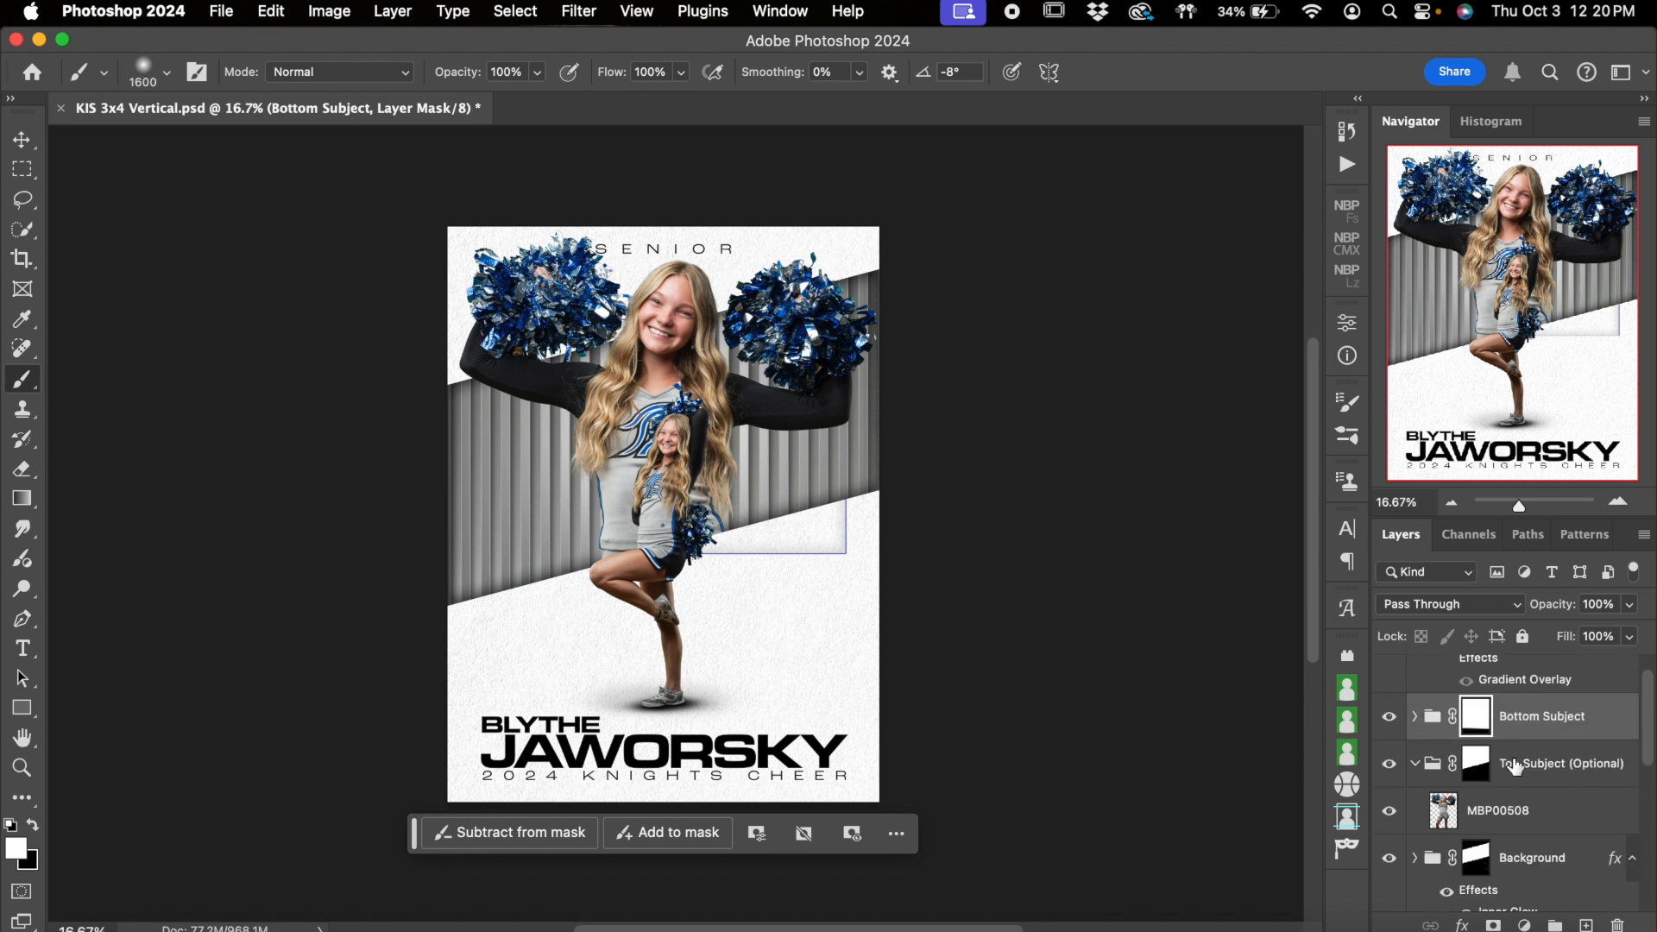
pyautogui.click(1618, 501)
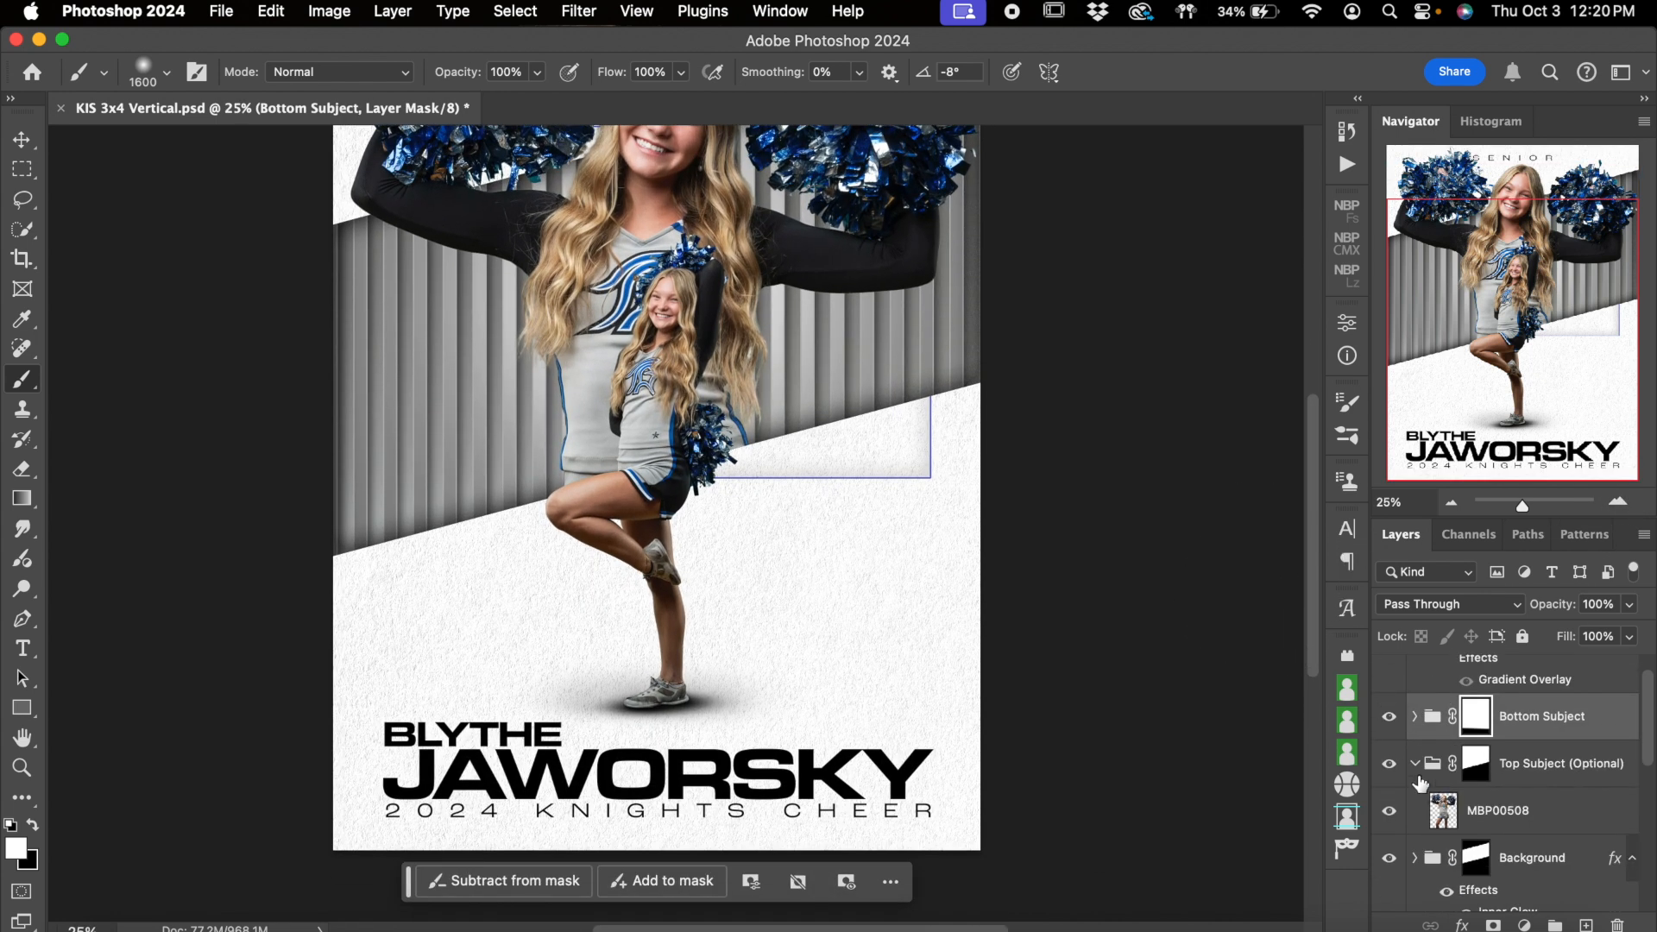
pyautogui.click(1415, 765)
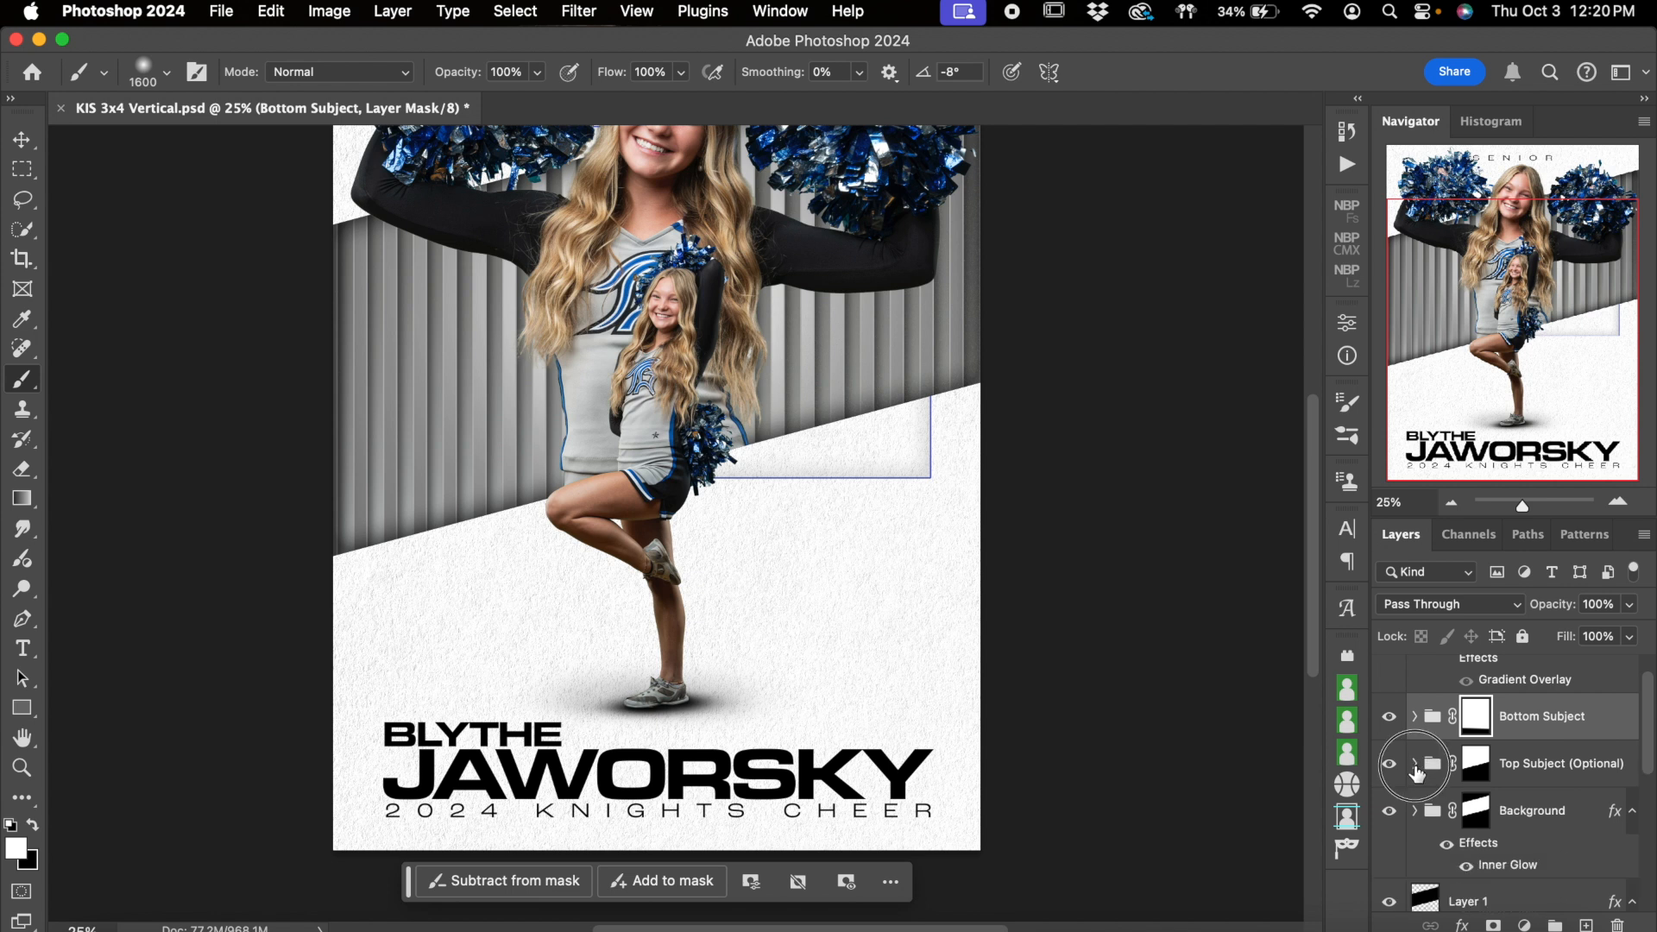
pyautogui.click(1416, 765)
pyautogui.click(1446, 820)
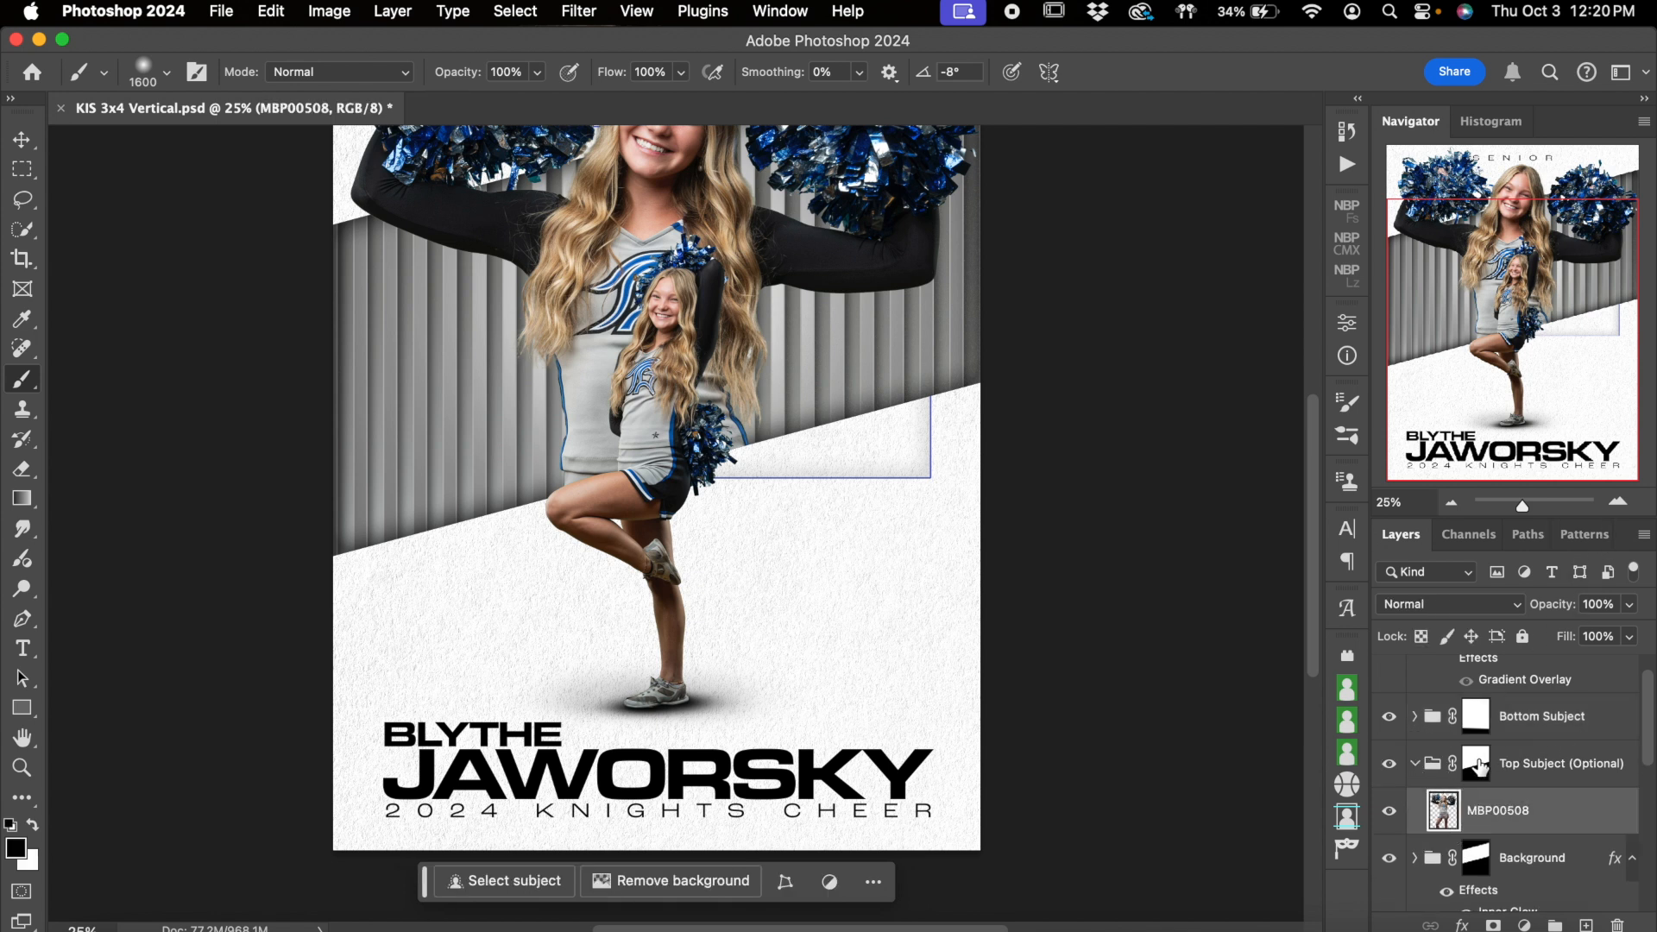
# Switch the Bottom Subject and Top Subject (Optional) groups off and on to compare what each contributes to the poster
pyautogui.click(1396, 726)
pyautogui.click(1395, 728)
pyautogui.click(1394, 729)
pyautogui.click(1391, 732)
pyautogui.click(1388, 763)
pyautogui.click(1388, 763)
# Try moving the large cheerleader photo slightly within the Top Subject (Optional) group's mask, and undo the move
pyautogui.scroll(4, 1184, 501)
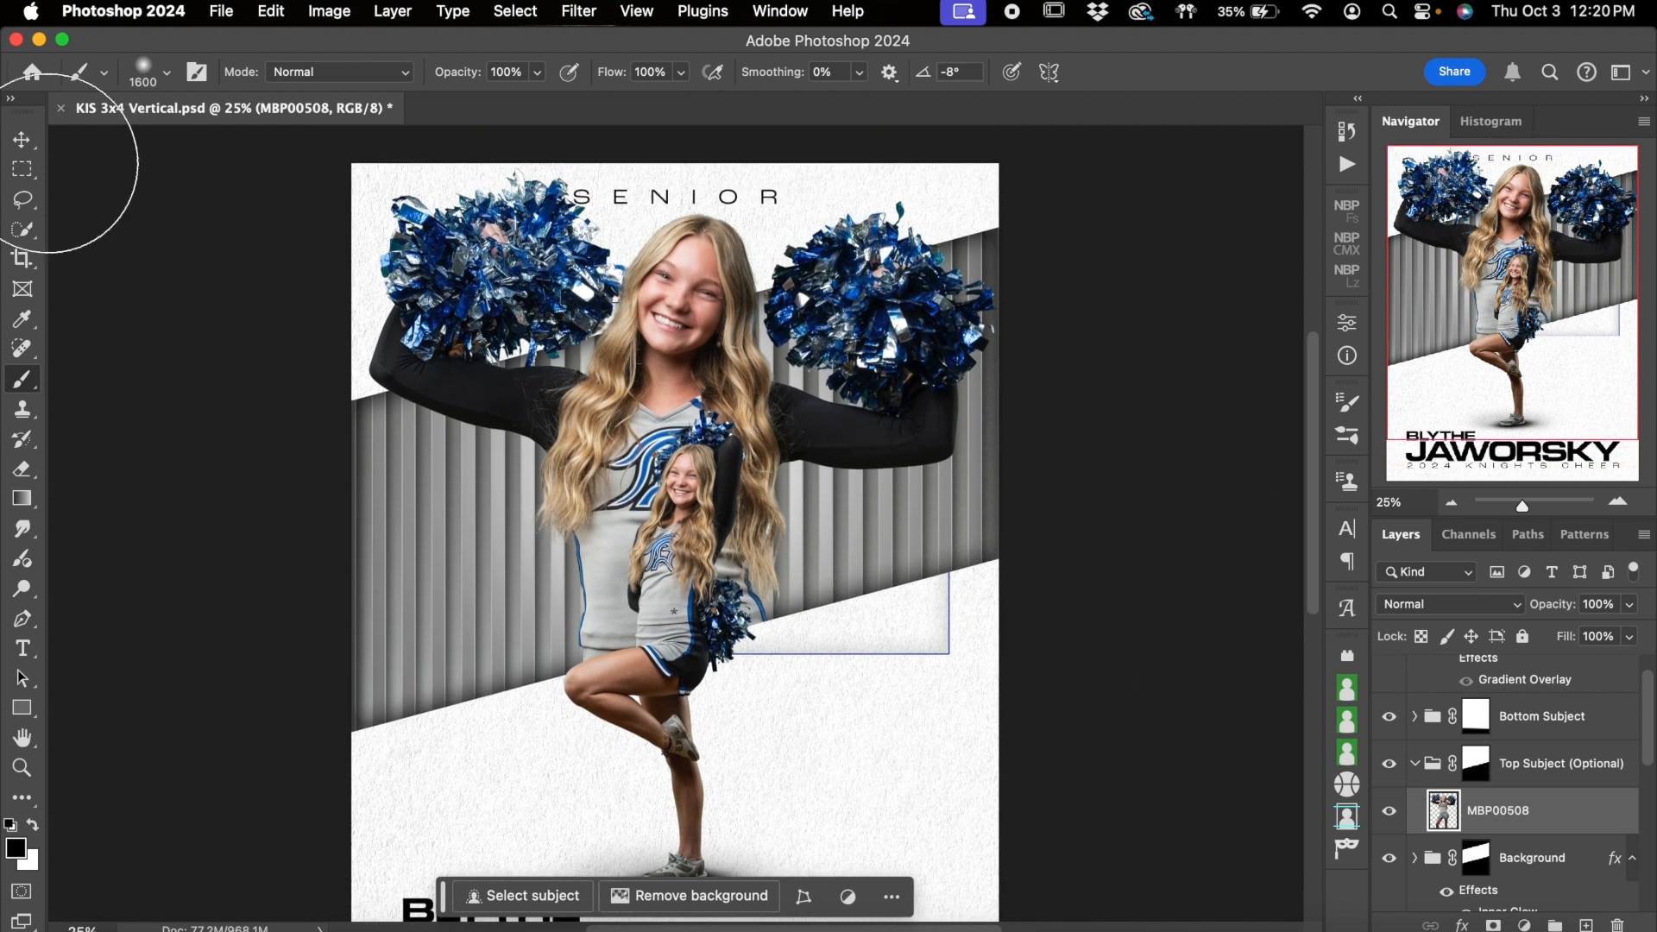
pyautogui.click(28, 151)
pyautogui.moveTo(669, 346); pyautogui.dragTo(672, 339)
pyautogui.press('super+z')
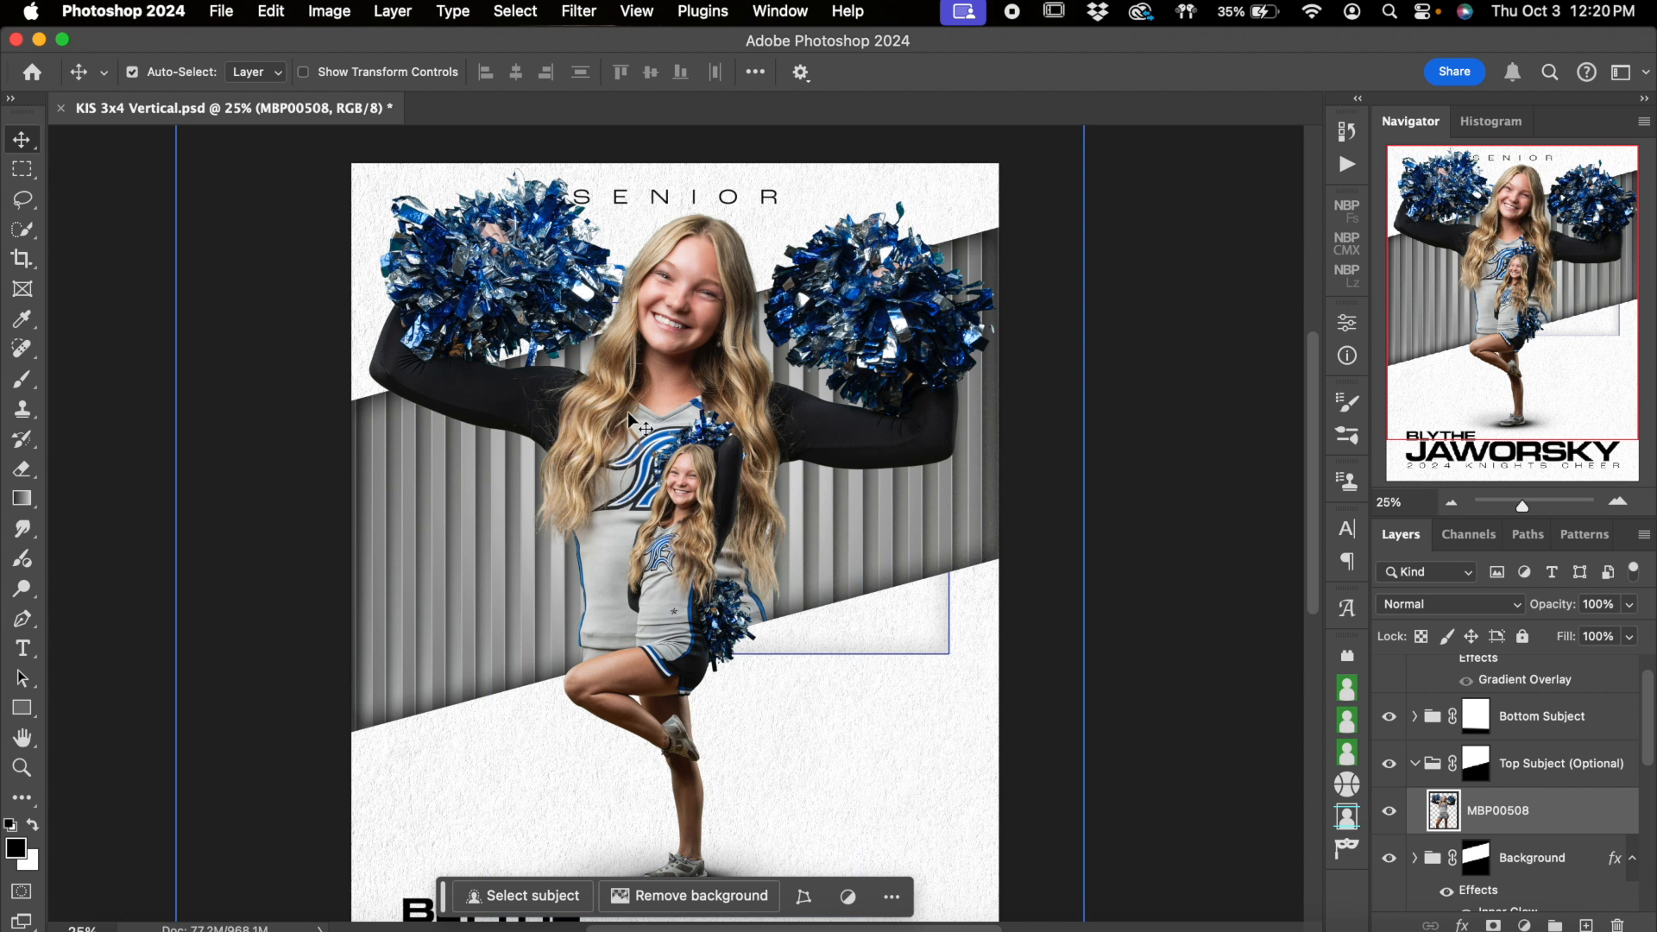
# Collapse the Top Subject (Optional) group and switch its visibility off and on to compare the poster without the large photo
pyautogui.click(1425, 775)
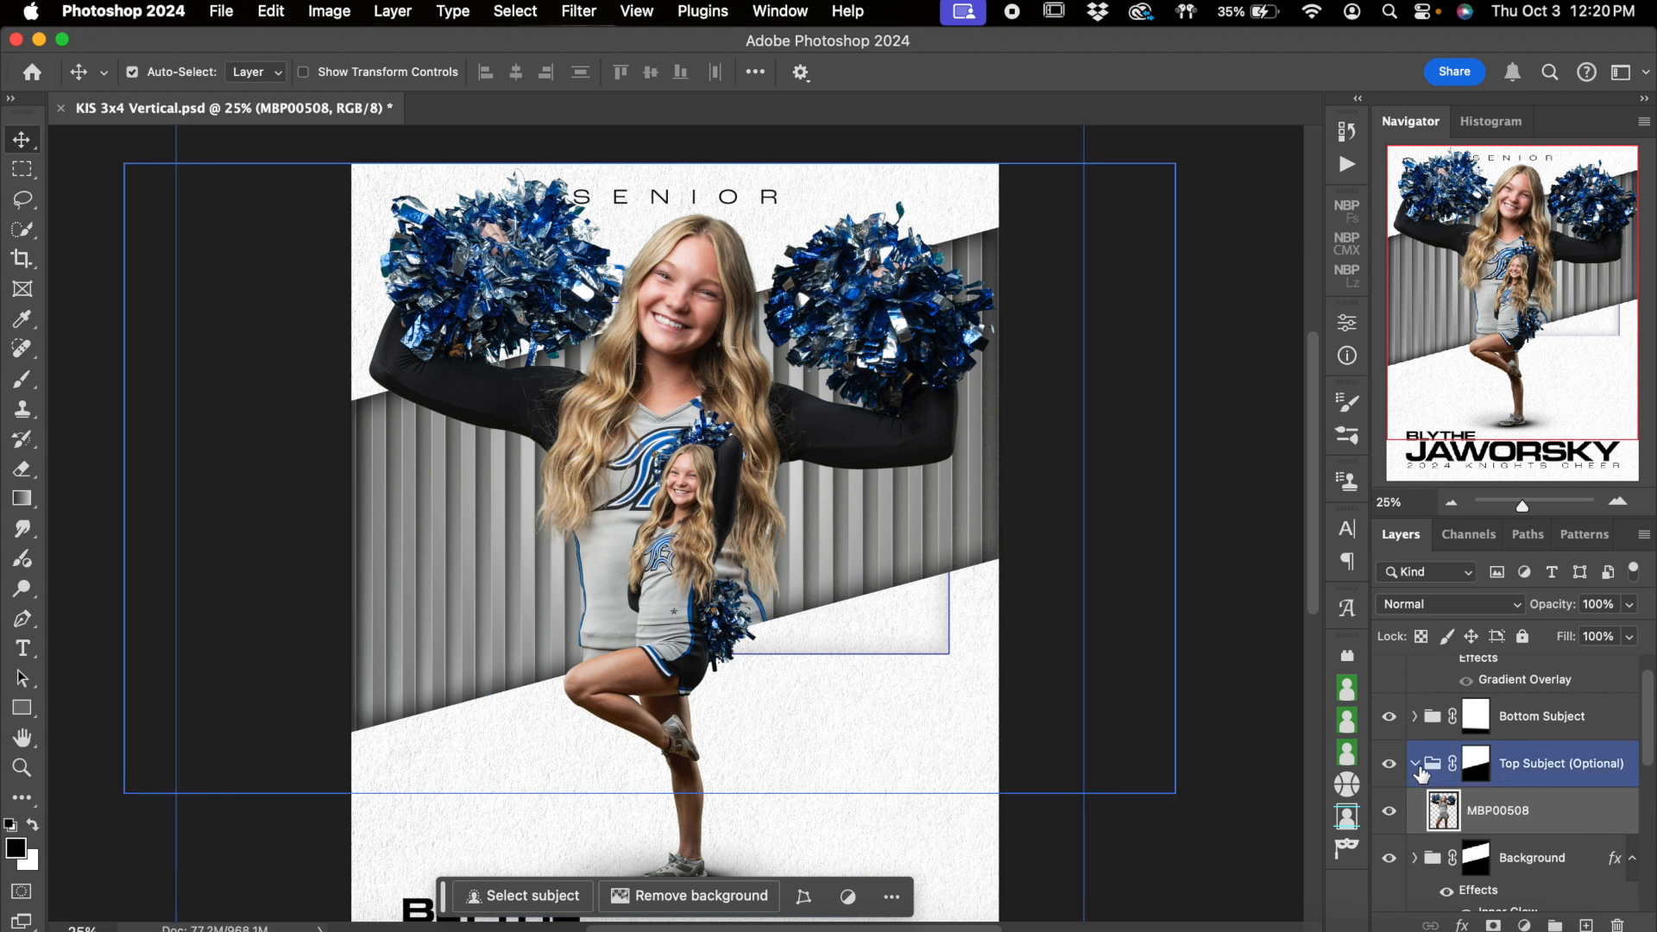
pyautogui.click(1416, 765)
pyautogui.click(1390, 764)
pyautogui.click(1390, 764)
pyautogui.click(1390, 765)
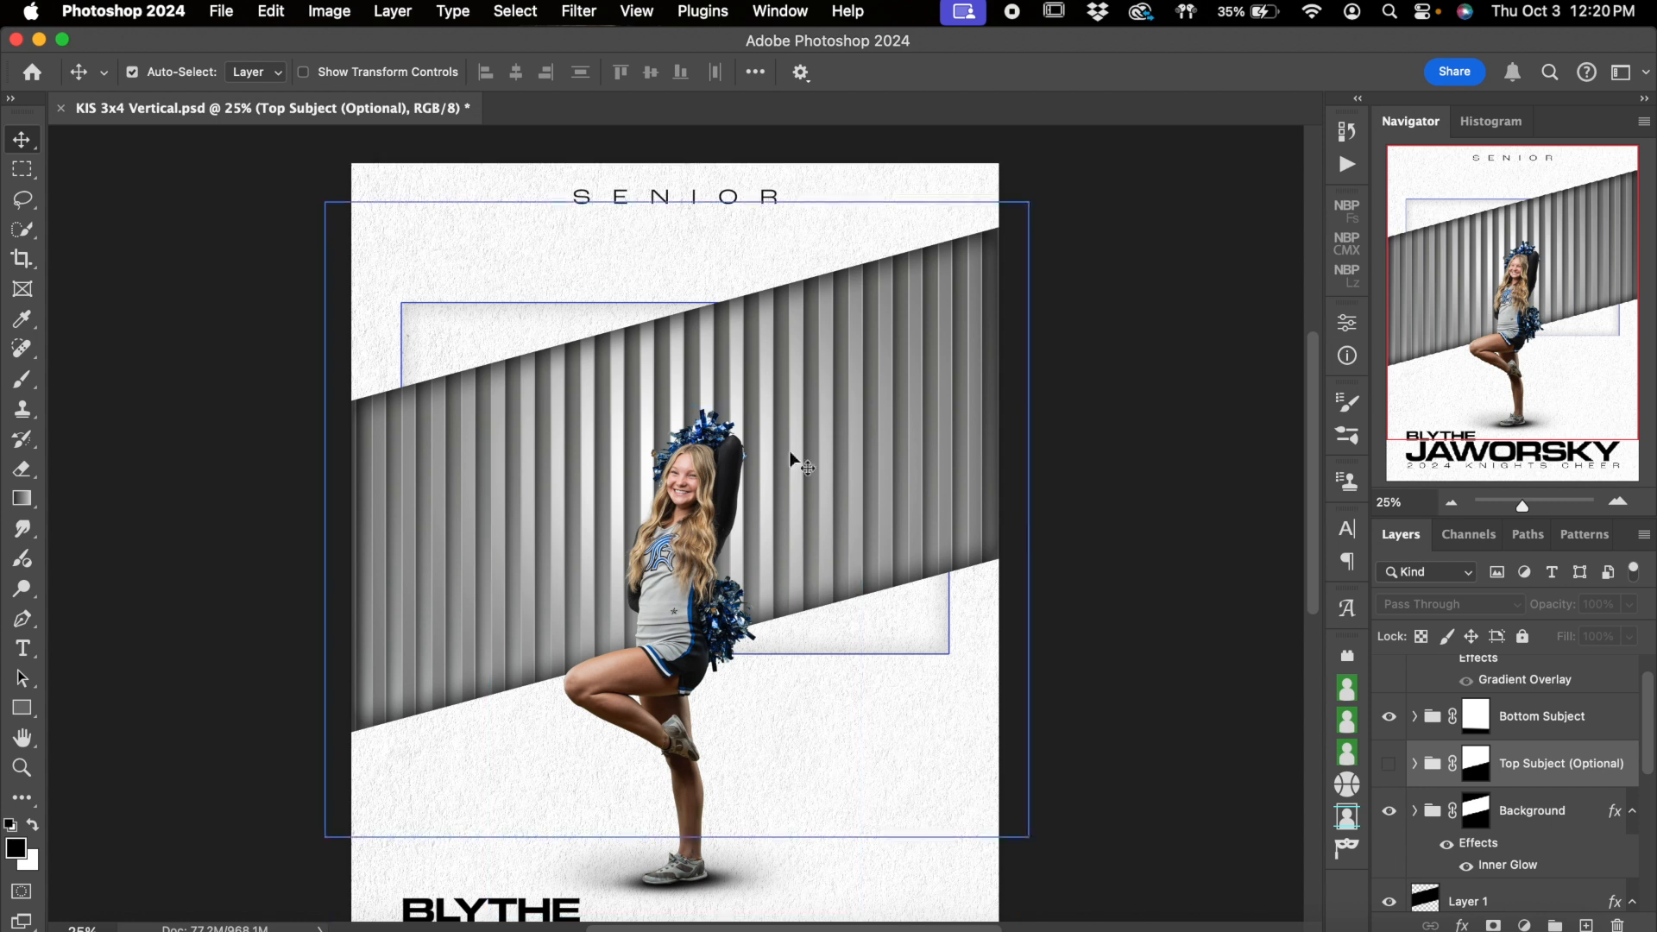
pyautogui.click(1390, 765)
# Switch the Background group off and on to examine the striped band, and check which layers the group contains
pyautogui.scroll(-2, 1502, 760)
pyautogui.click(1517, 727)
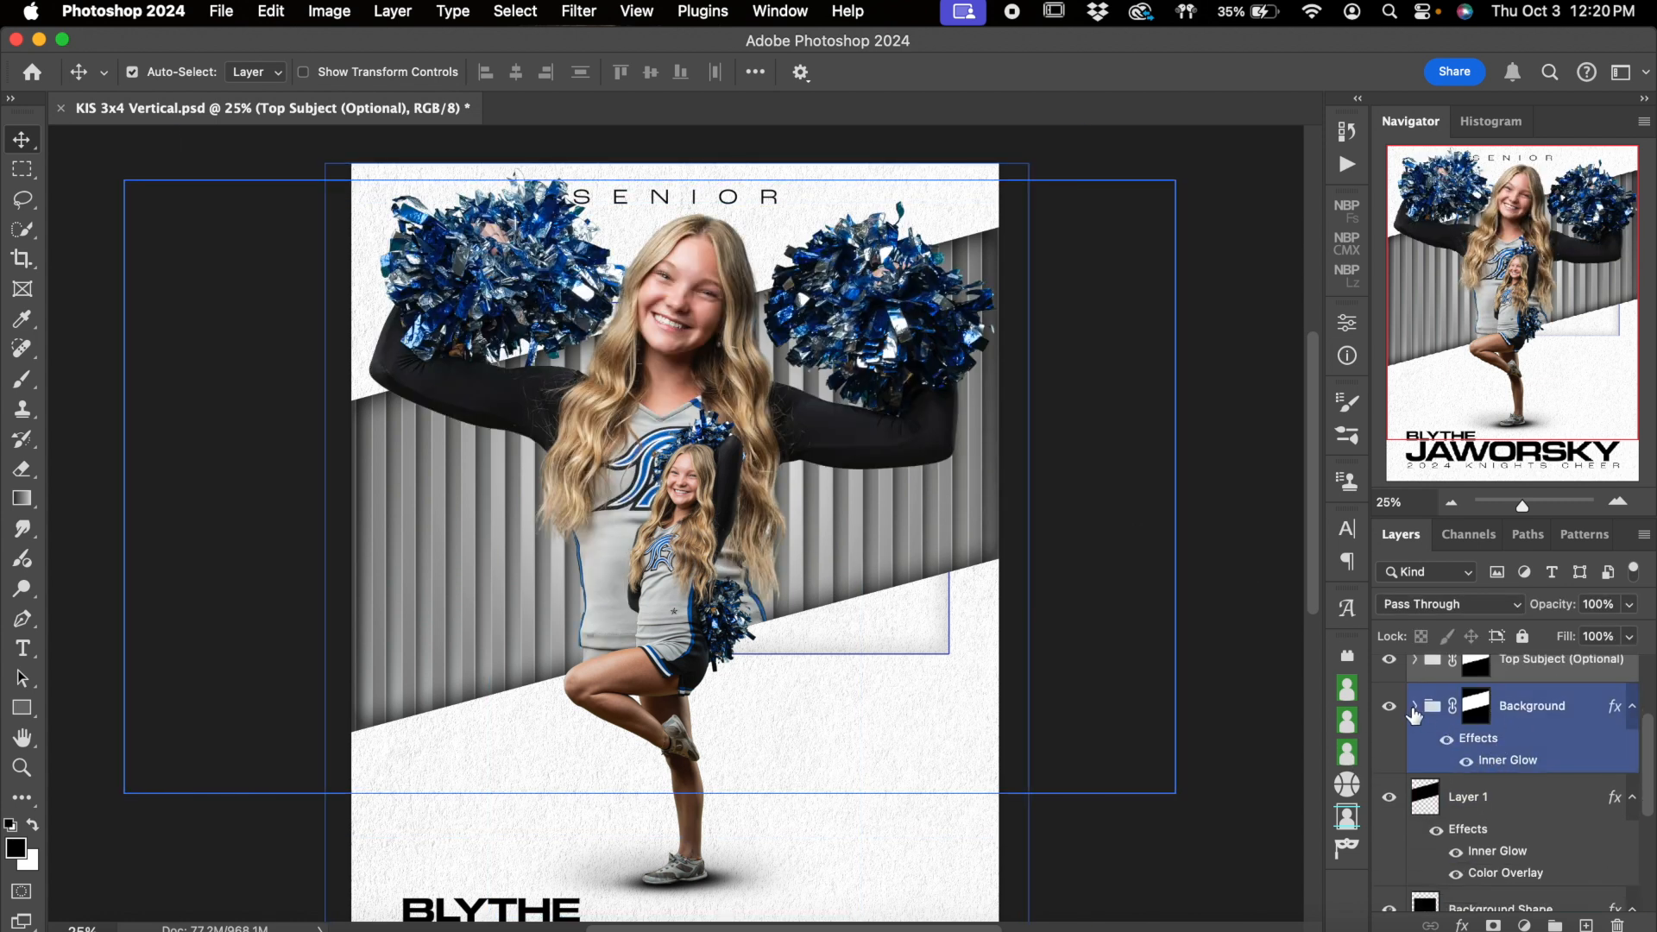
pyautogui.click(1389, 707)
pyautogui.click(1389, 708)
pyautogui.click(1390, 707)
pyautogui.click(1389, 708)
pyautogui.click(1415, 708)
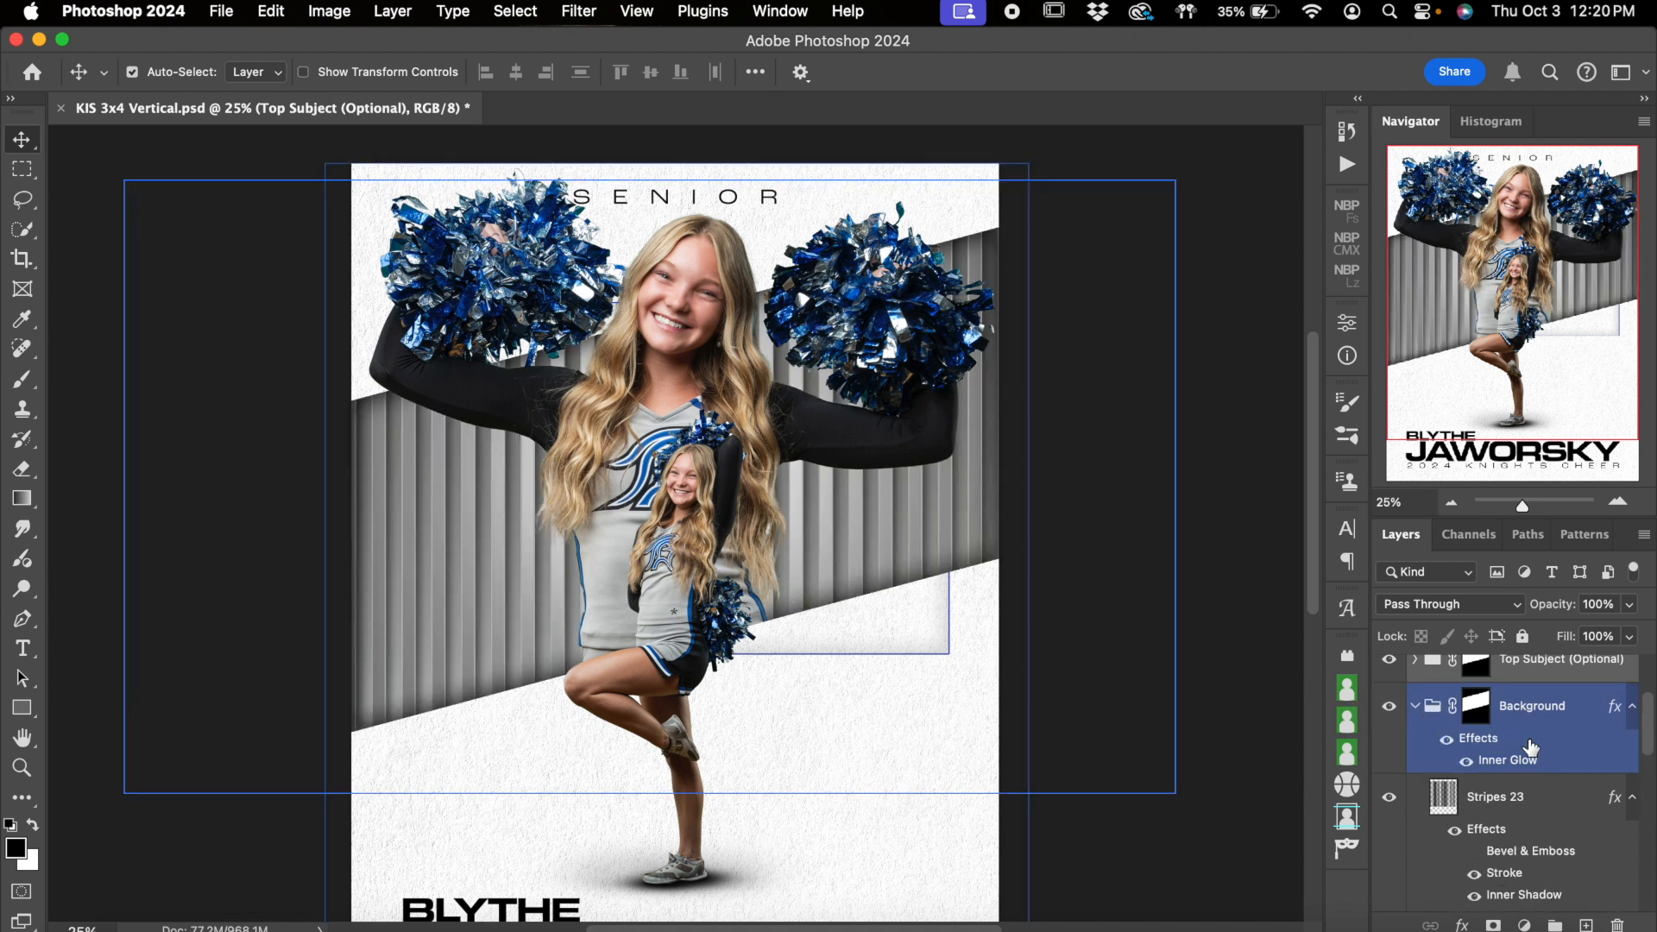
pyautogui.click(1417, 708)
# Hide the Background group to inspect the plain band of Layer 1 behind it, and show the group again
pyautogui.click(1389, 708)
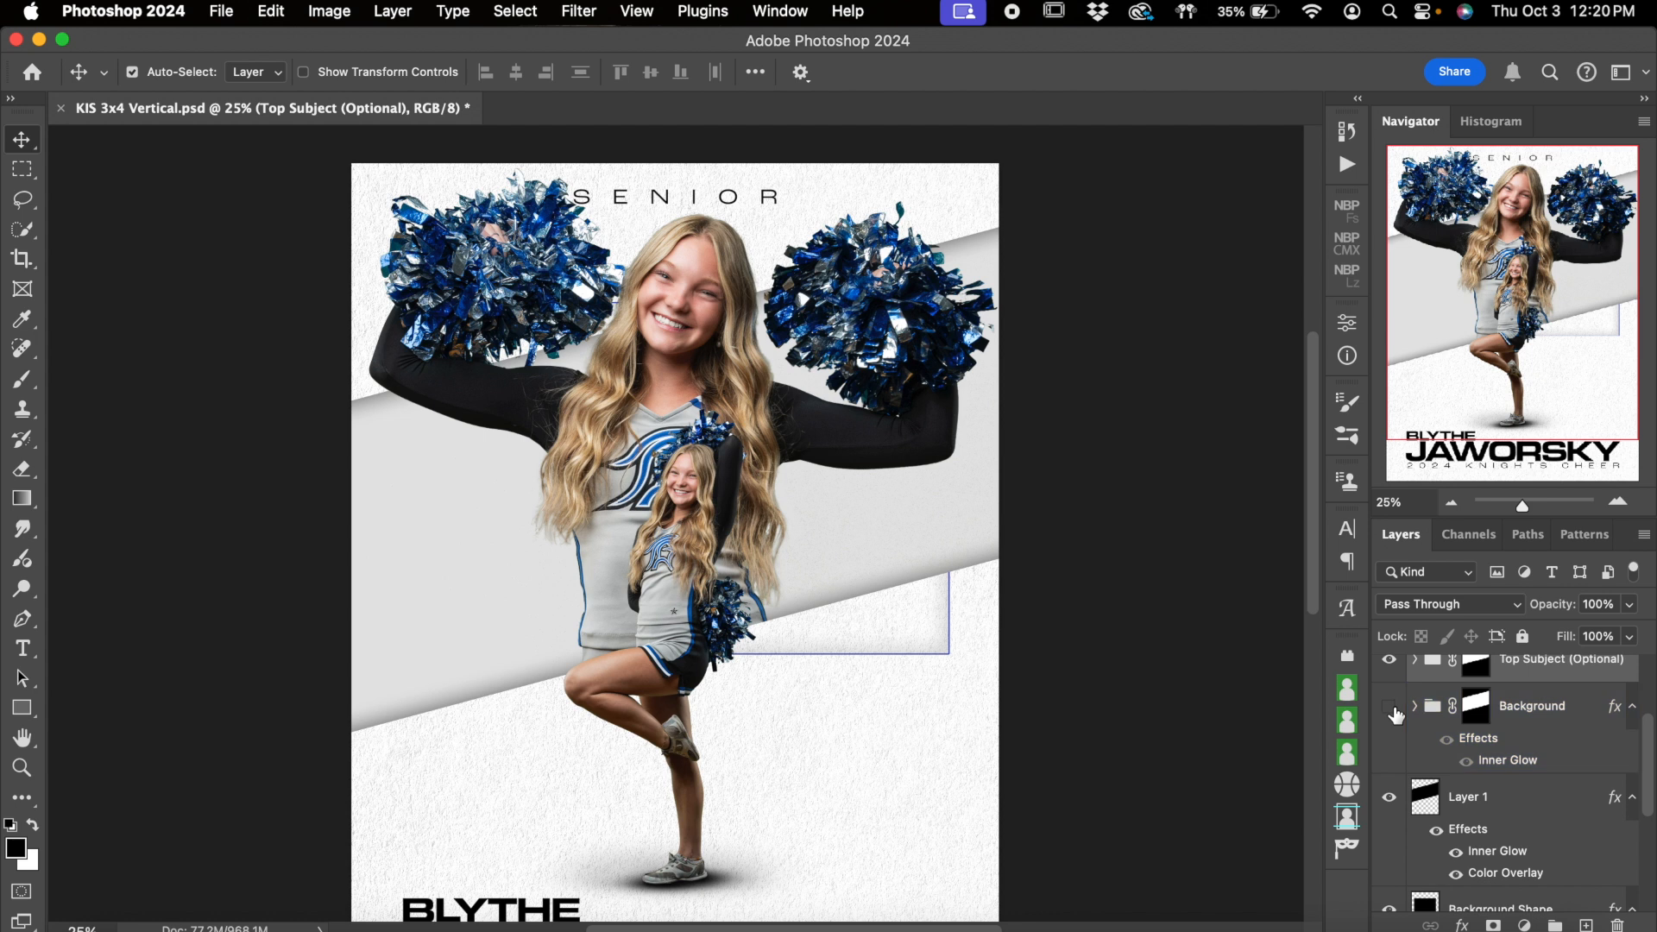
pyautogui.click(345, 550)
pyautogui.scroll(3, 1502, 754)
pyautogui.click(1404, 799)
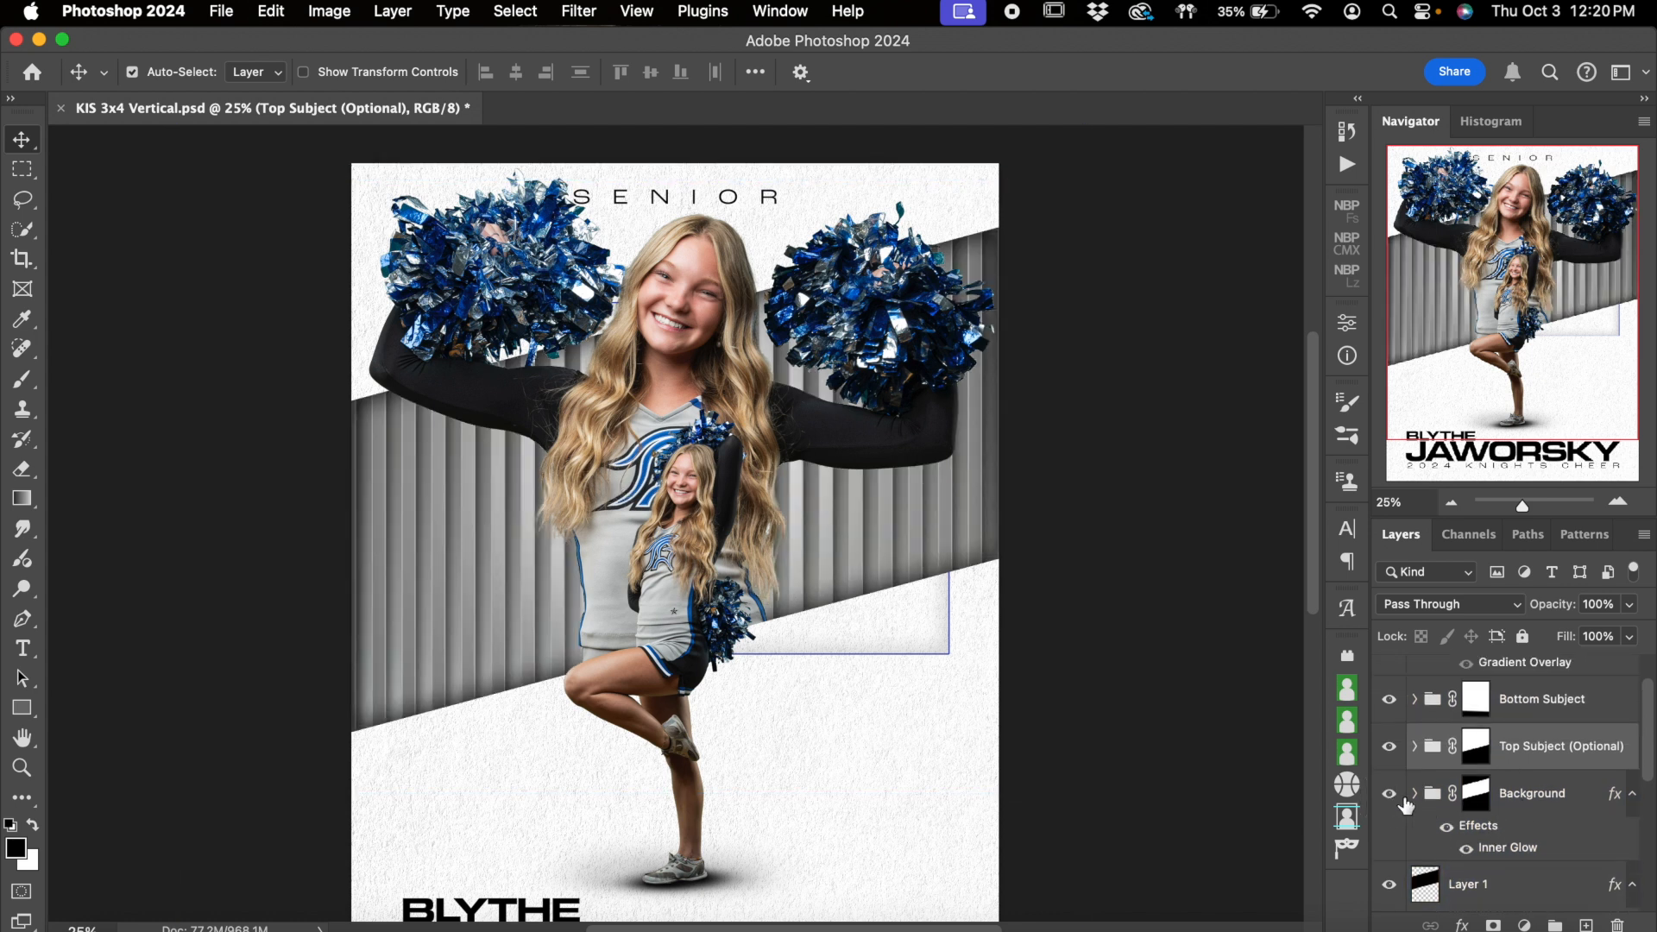
# Expand the Background group and hide its Stripes 23 layer
pyautogui.click(1416, 799)
pyautogui.scroll(-3, 1411, 790)
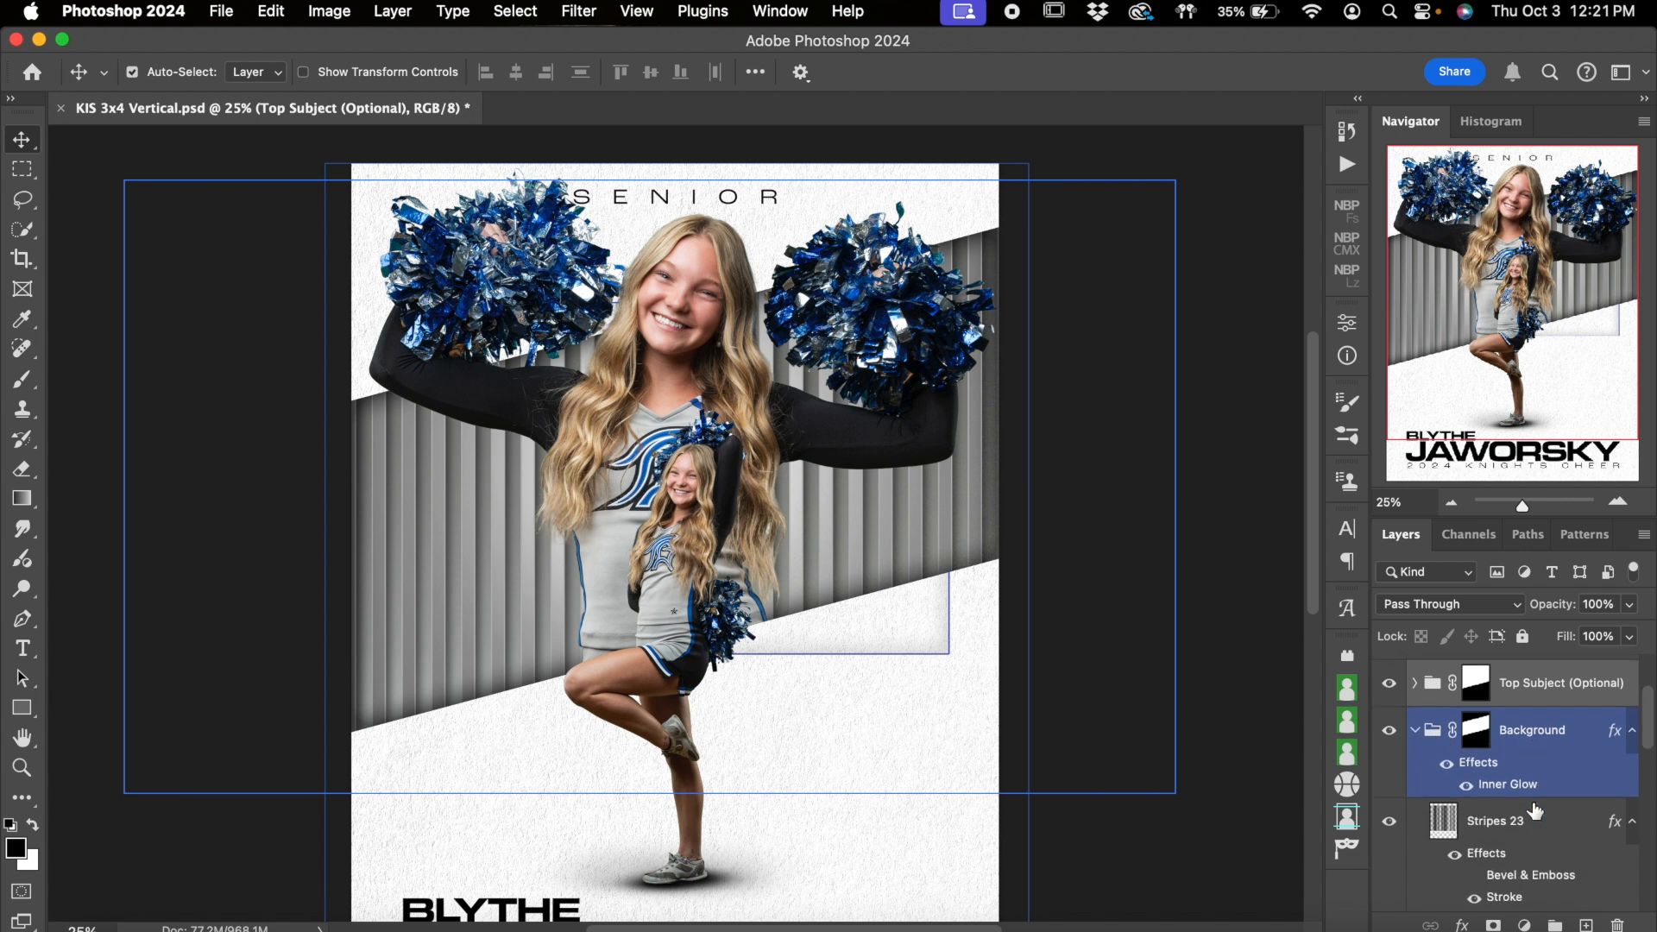
pyautogui.click(1392, 774)
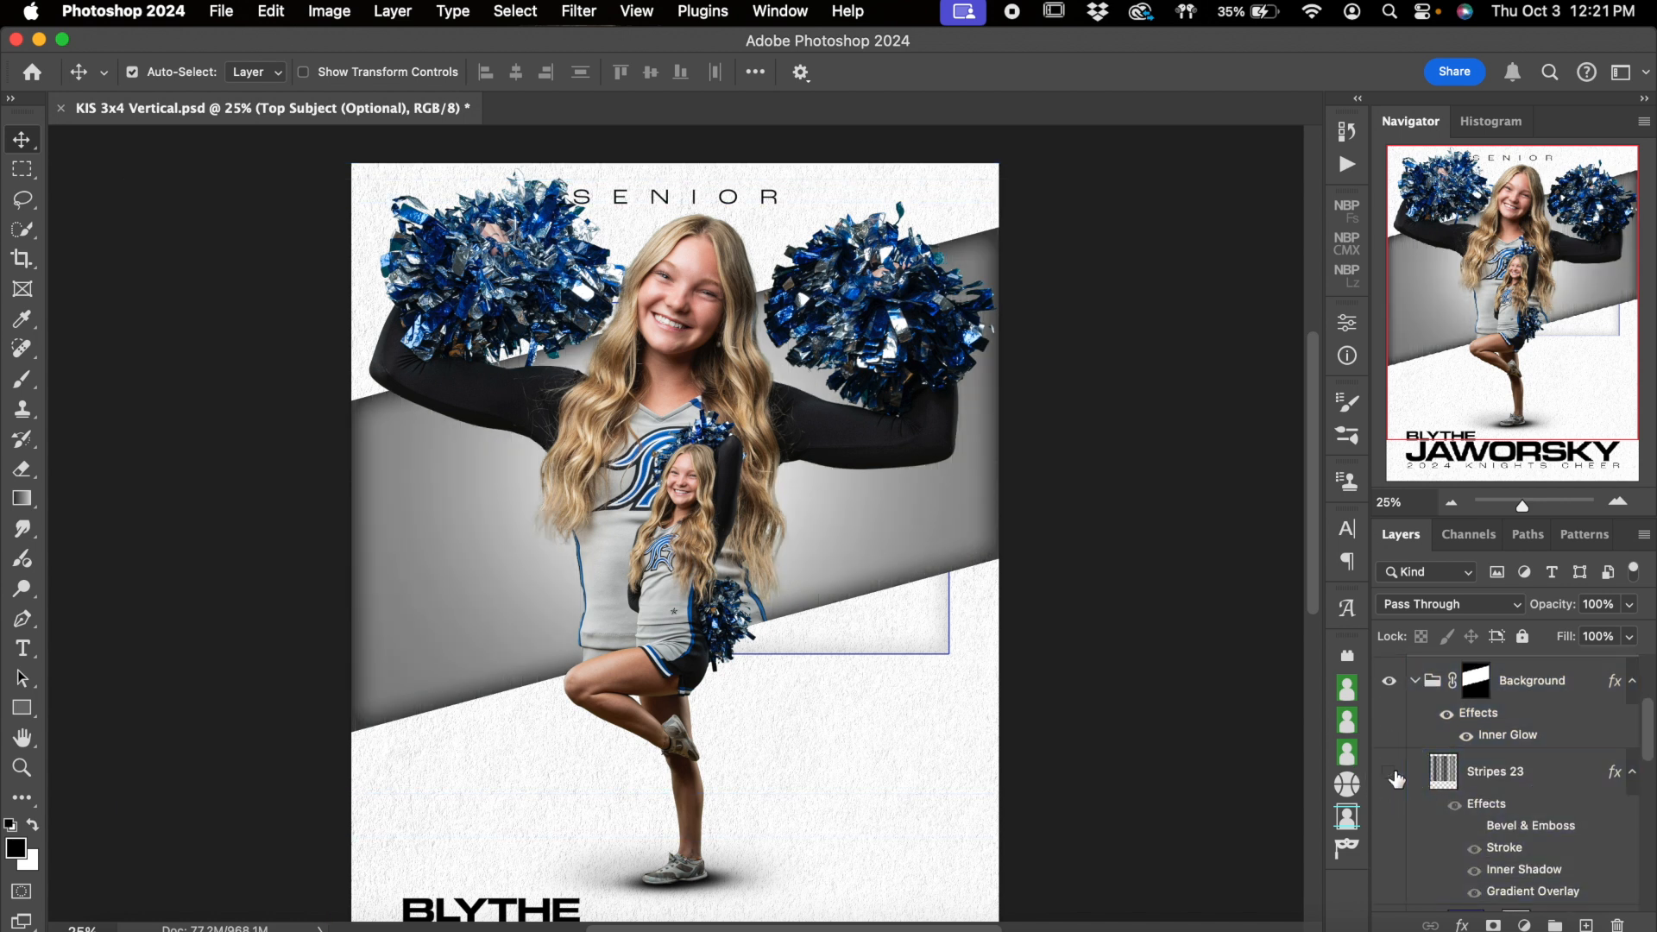
# Show the Stripes 23 layer again and look over its effects and the layers beneath it
pyautogui.click(1393, 773)
pyautogui.scroll(-1, 1396, 779)
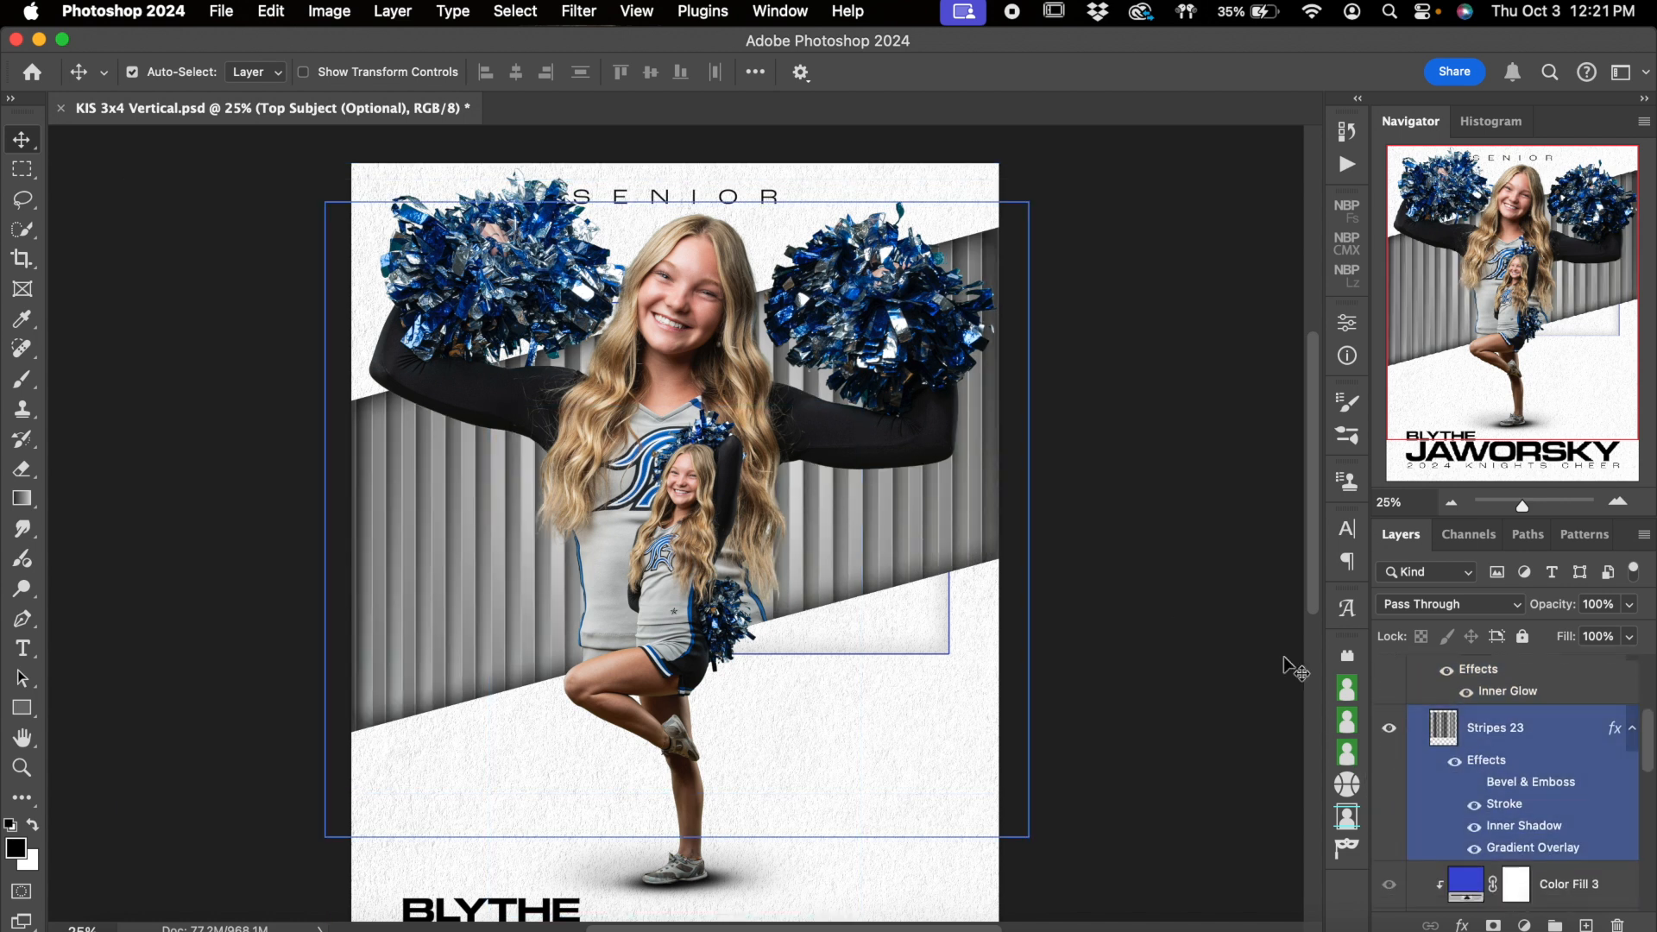
pyautogui.scroll(-2, 1586, 817)
pyautogui.scroll(2, 1586, 818)
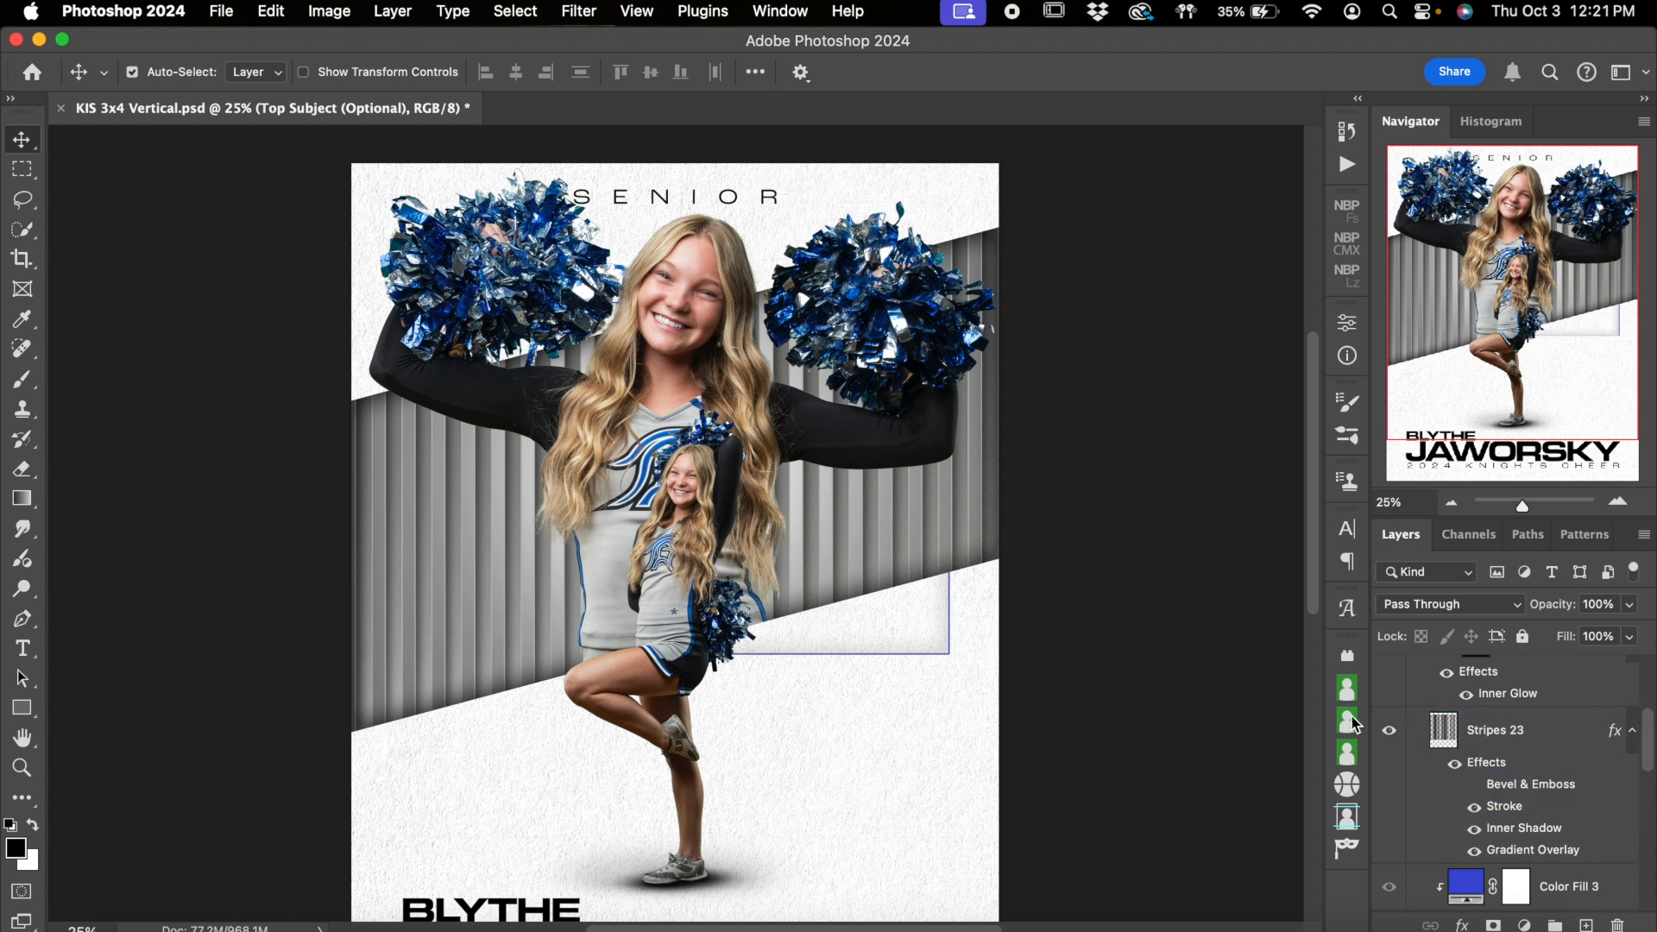
pyautogui.scroll(1, 1543, 749)
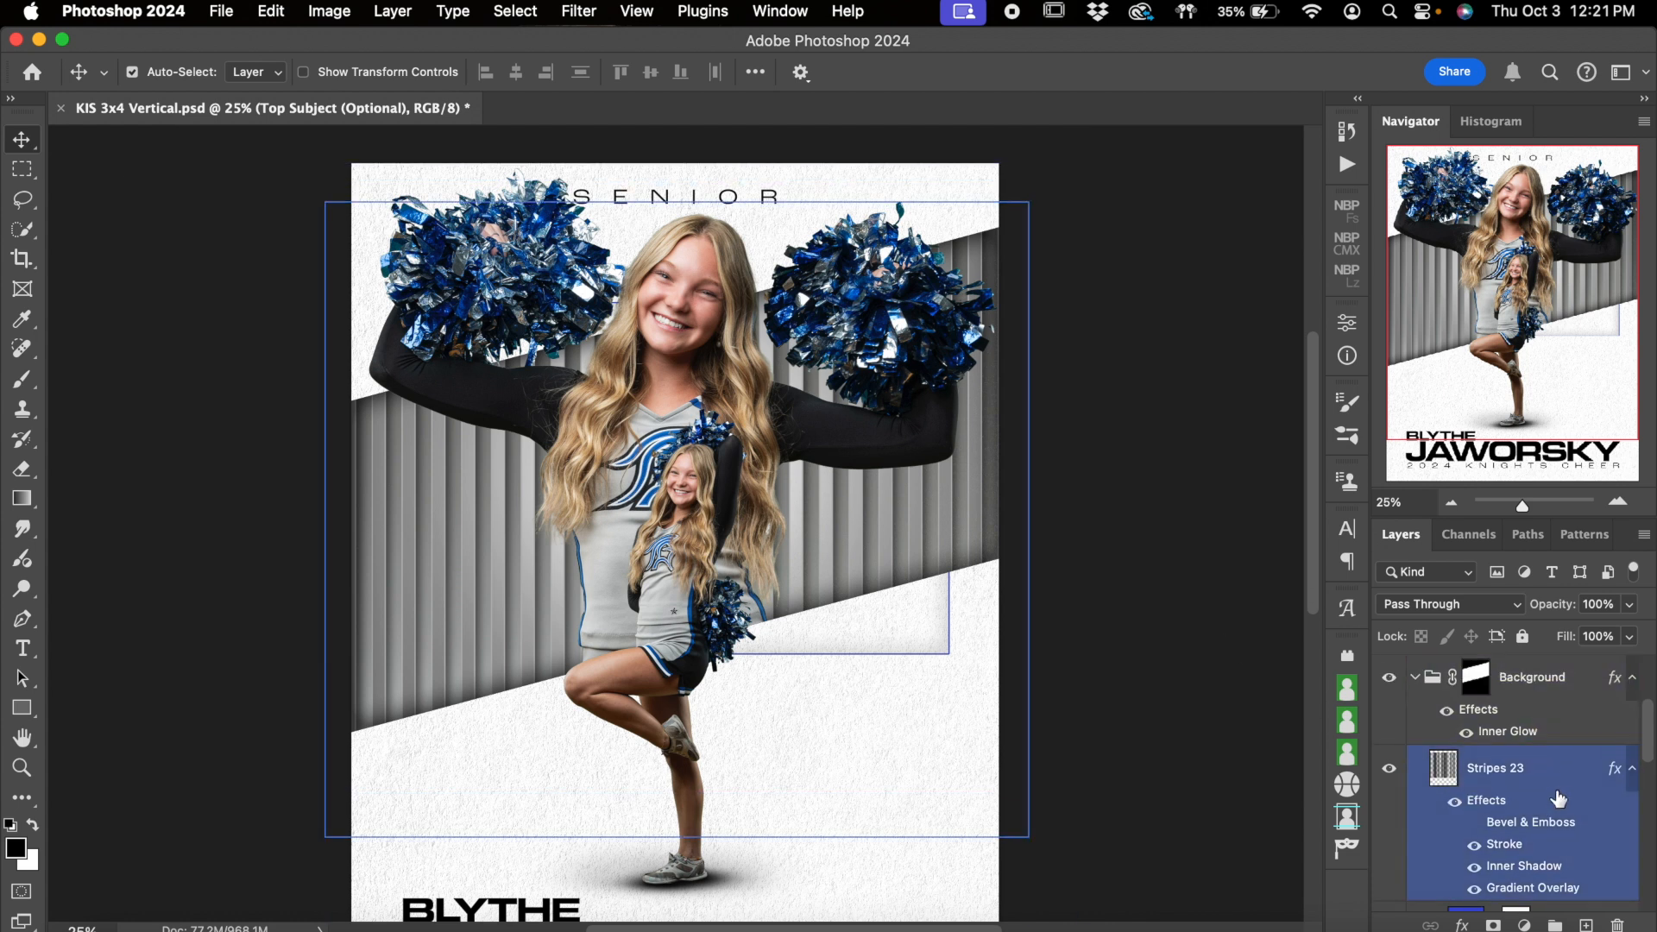
pyautogui.scroll(-1, 1558, 798)
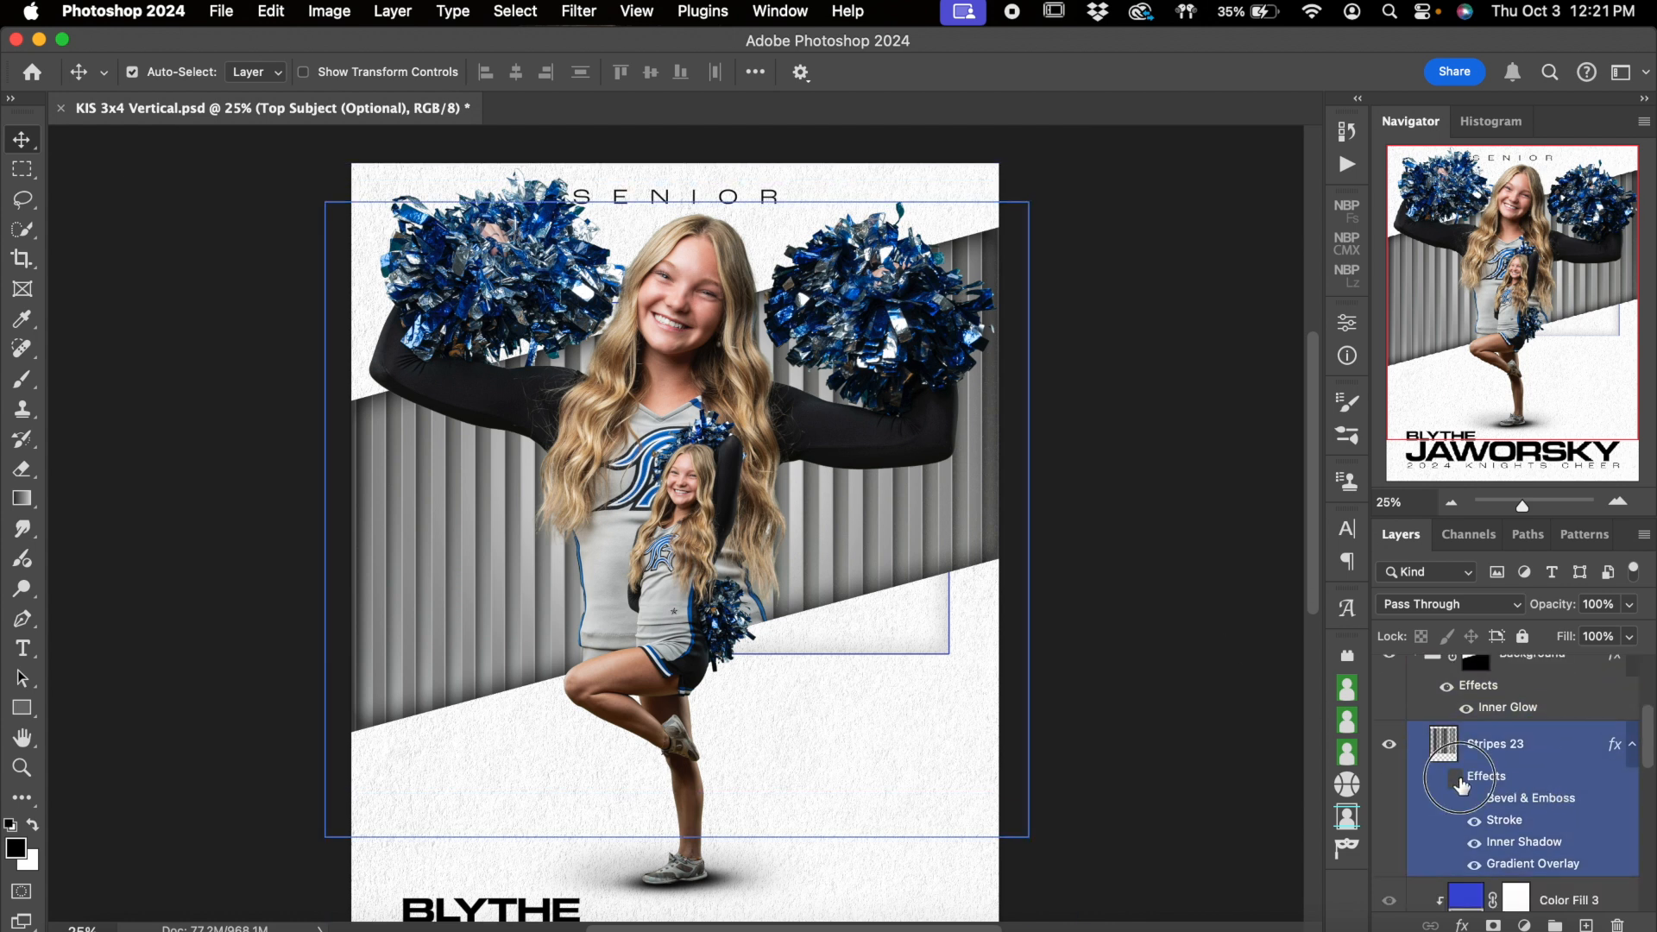
# Switch all effects of the Stripes 23 layer off and on to compare the stripes, examining them at 100% zoom
pyautogui.click(1457, 780)
pyautogui.click(1457, 780)
pyautogui.click(1457, 779)
pyautogui.click(1619, 502)
pyautogui.hscroll(5, 1078, 621)
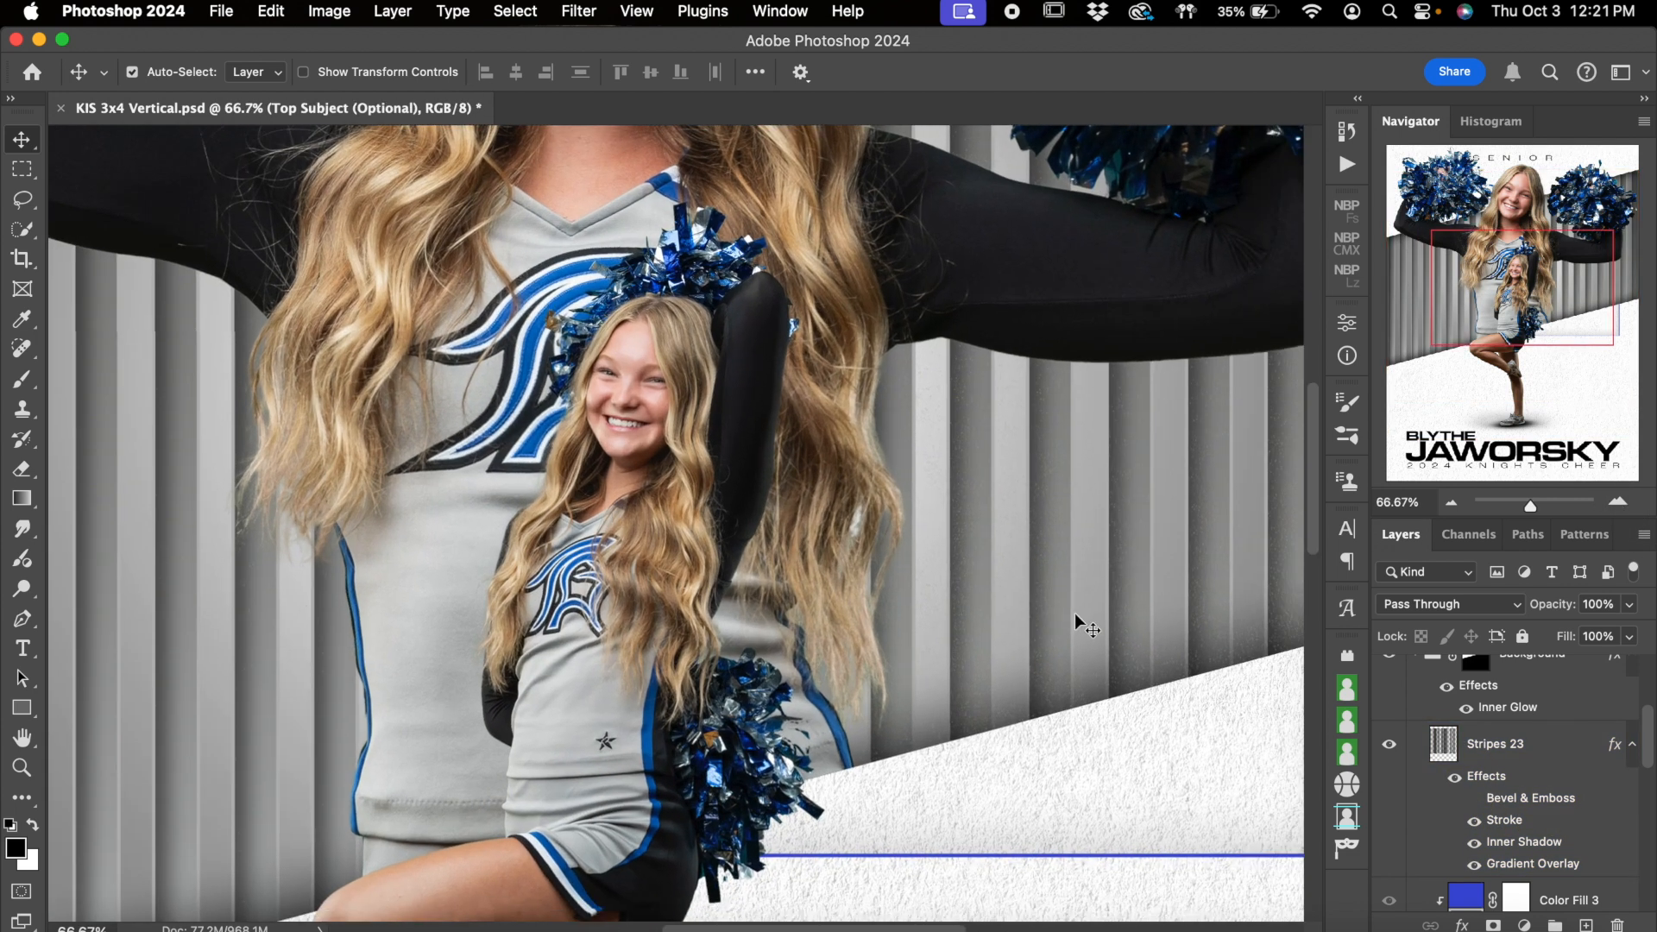
pyautogui.click(1618, 502)
pyautogui.click(1532, 810)
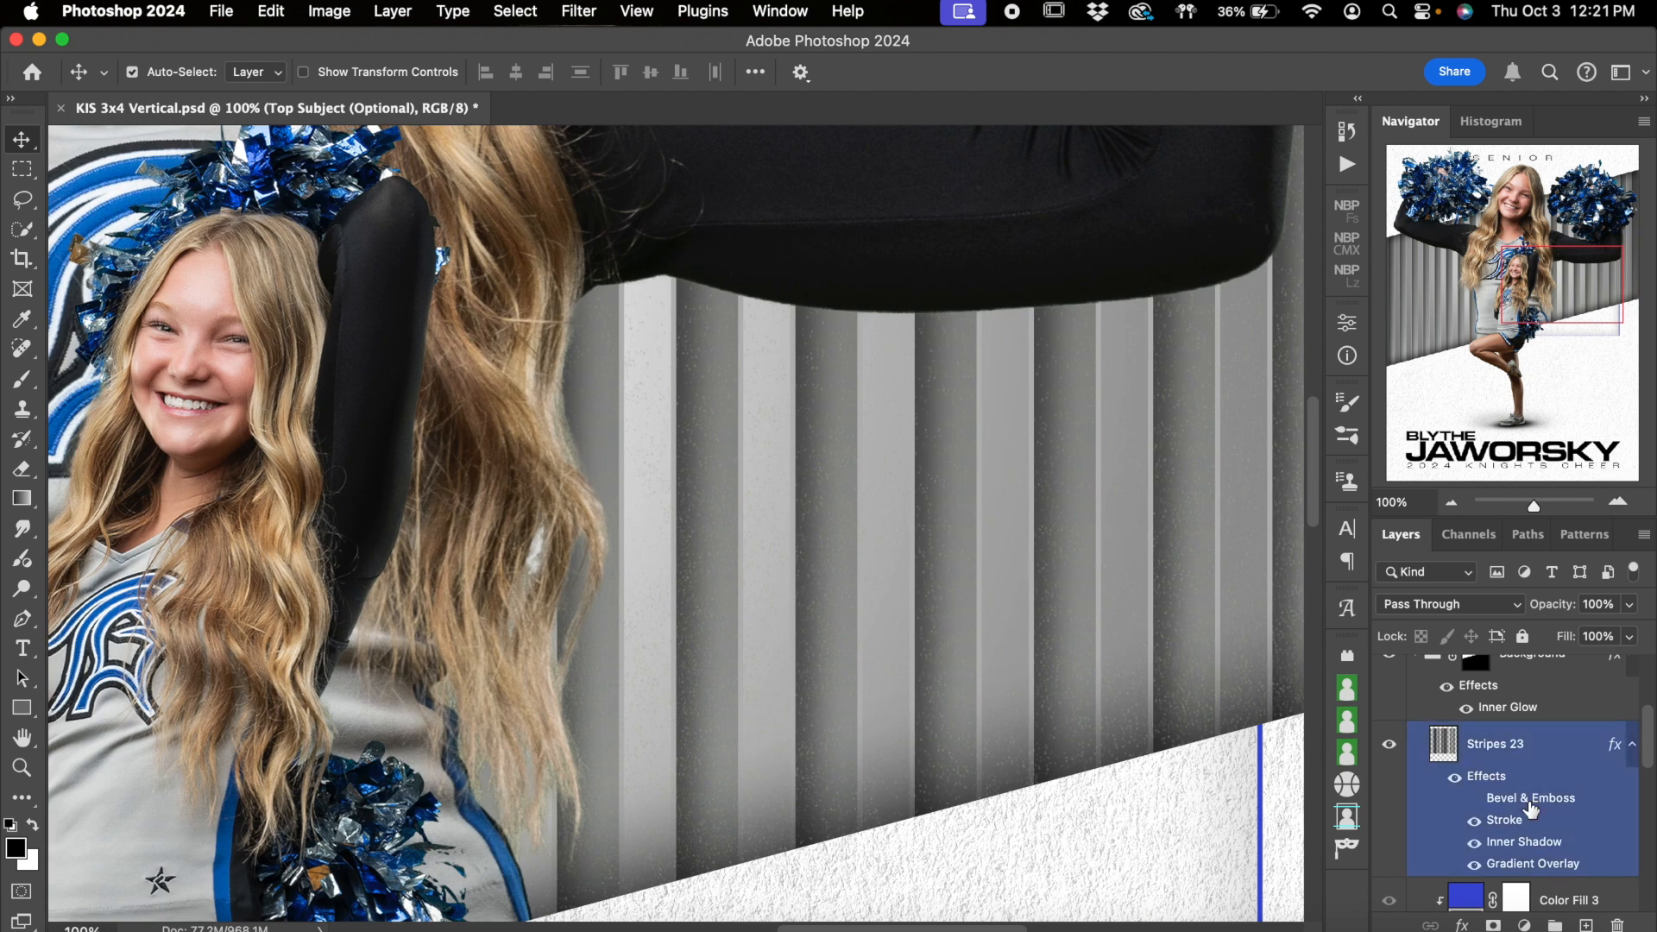
pyautogui.click(1455, 781)
pyautogui.click(1455, 781)
# Preview the Bevel & Emboss effect on Stripes 23 and turn it off again, then compare the stripes without and with Stroke
pyautogui.click(1474, 804)
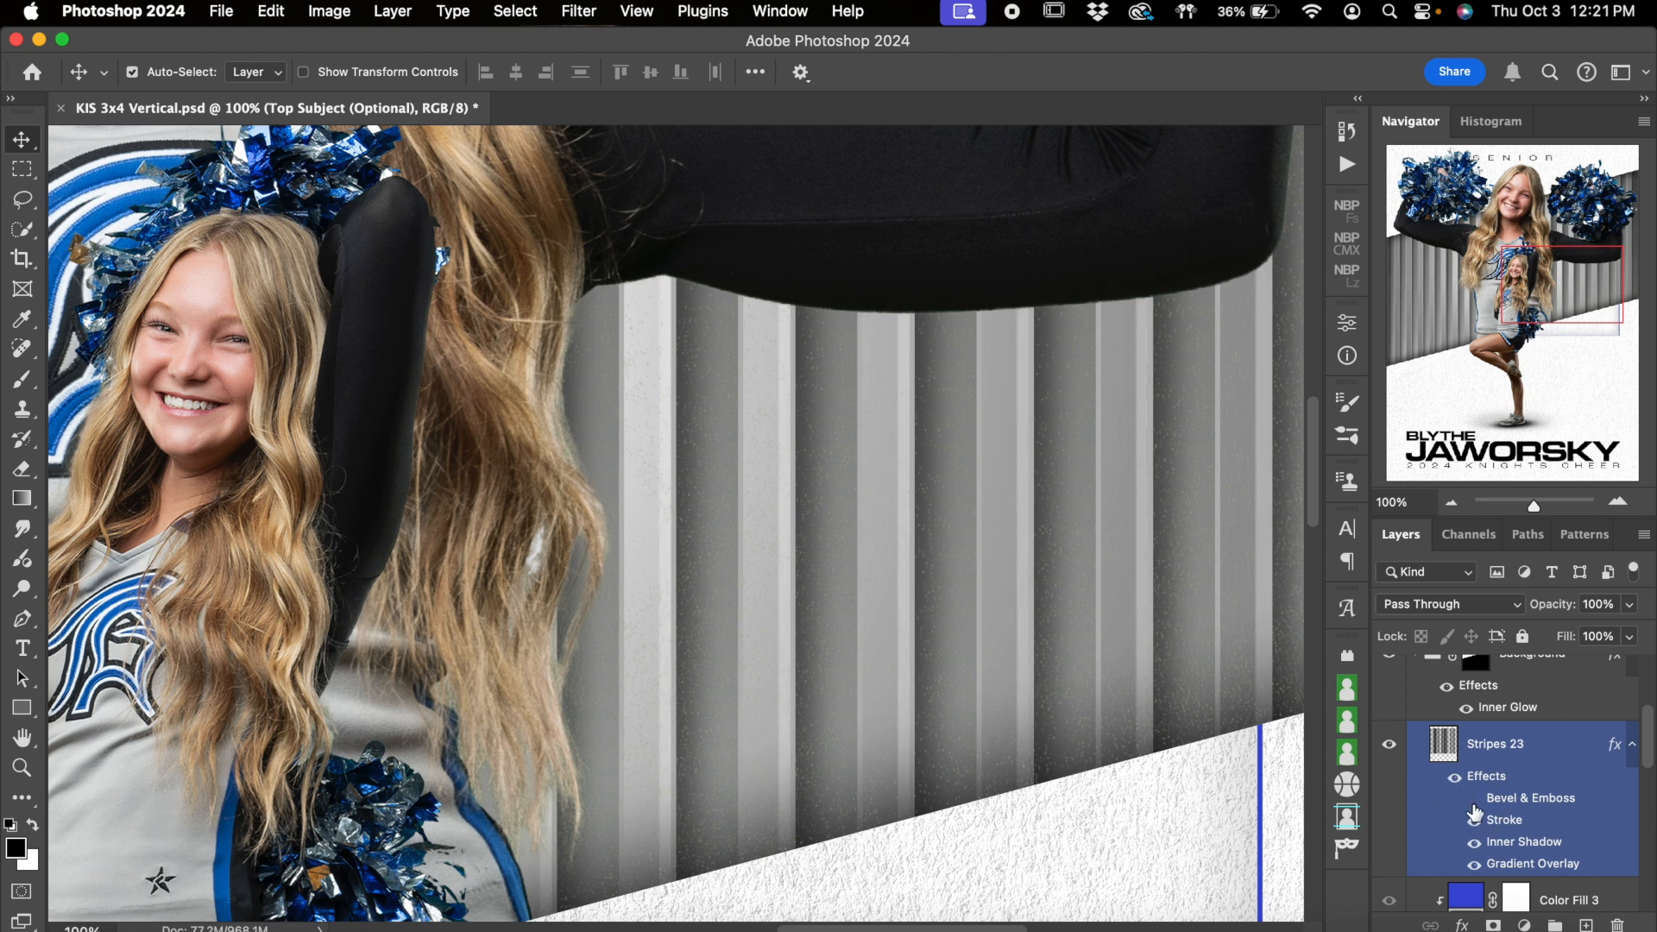
pyautogui.click(1473, 805)
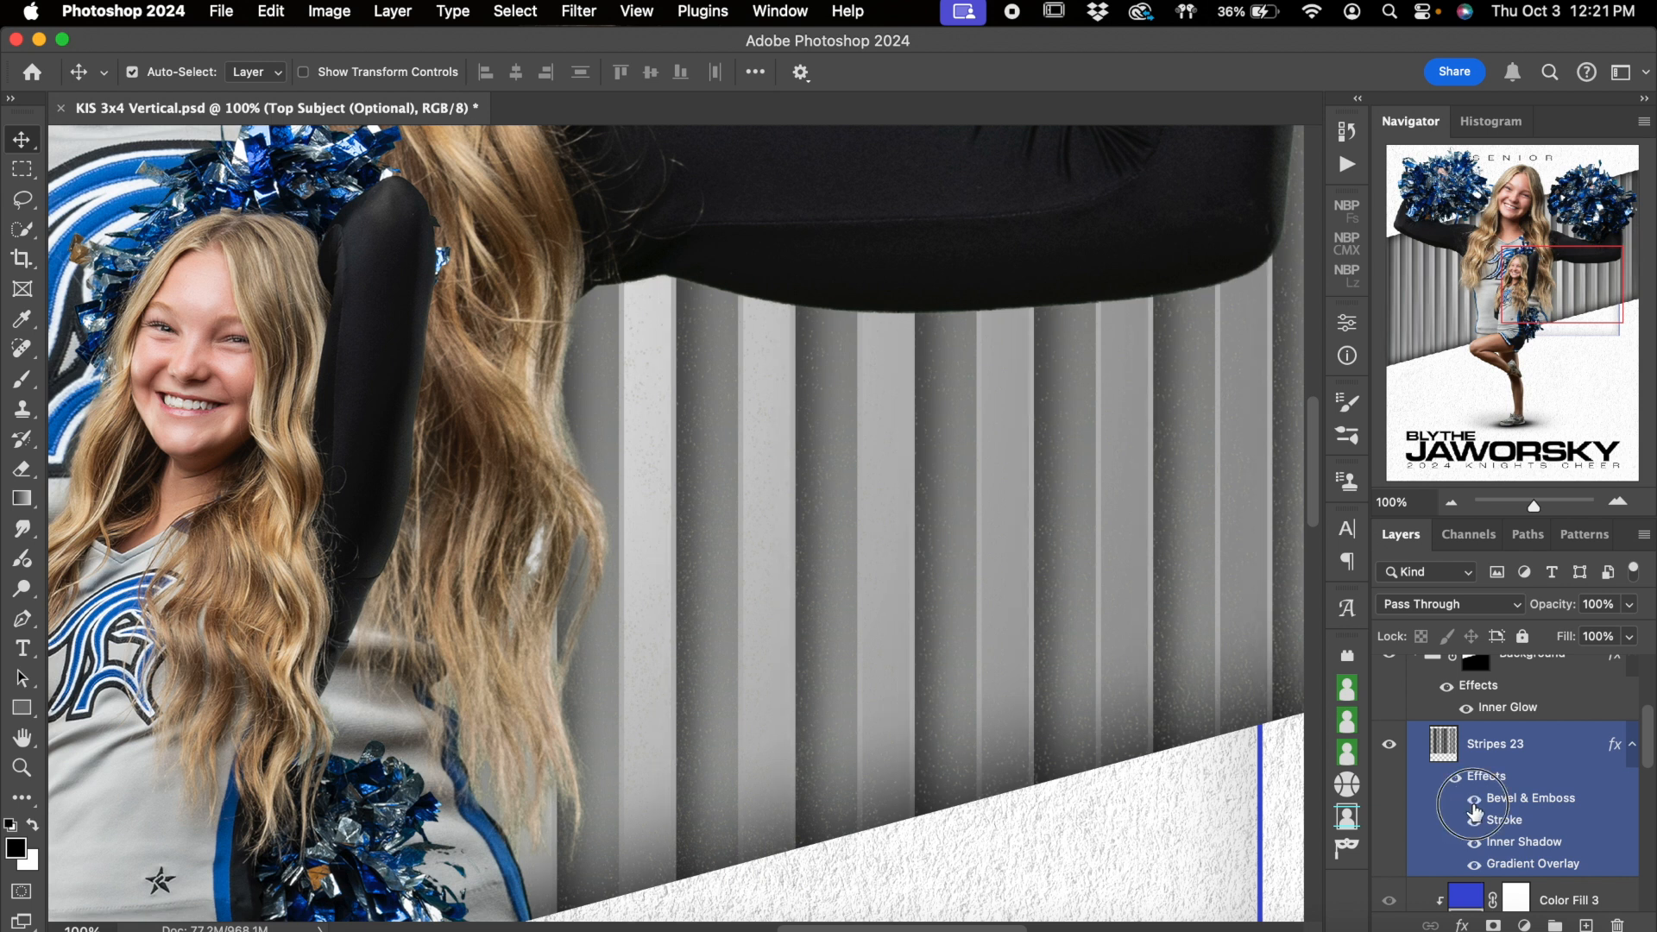
pyautogui.click(1474, 801)
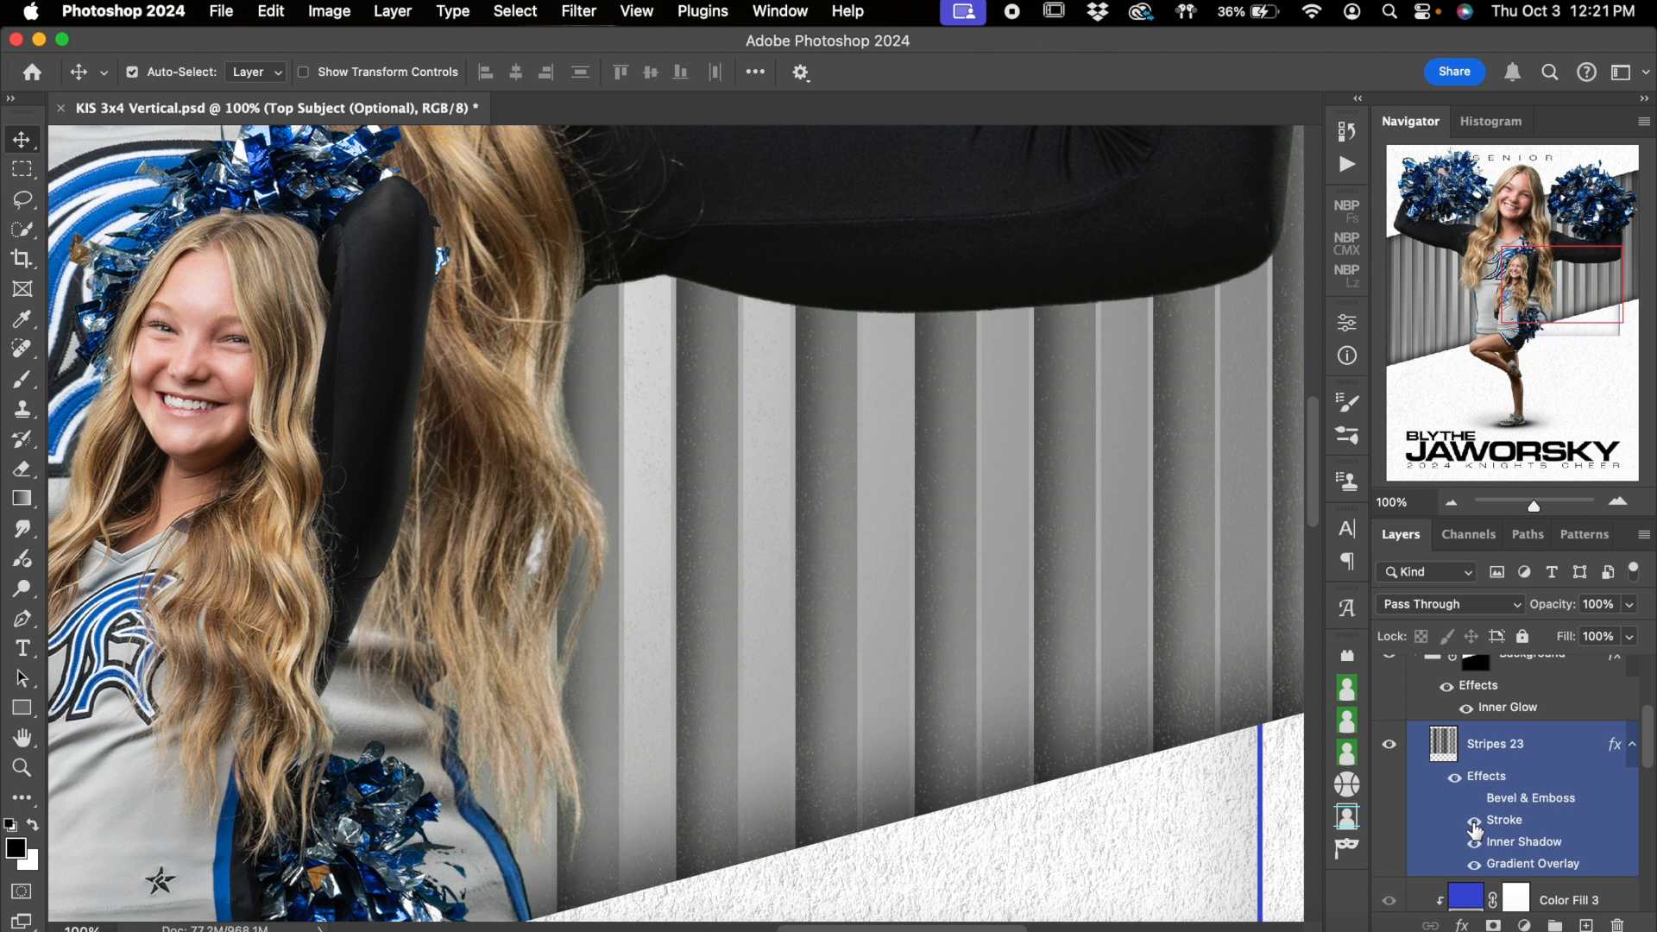
pyautogui.click(1475, 822)
pyautogui.click(1474, 822)
# Try the Gradient fill type for the Stripes 23 stroke and return it to Color
pyautogui.click(1527, 824)
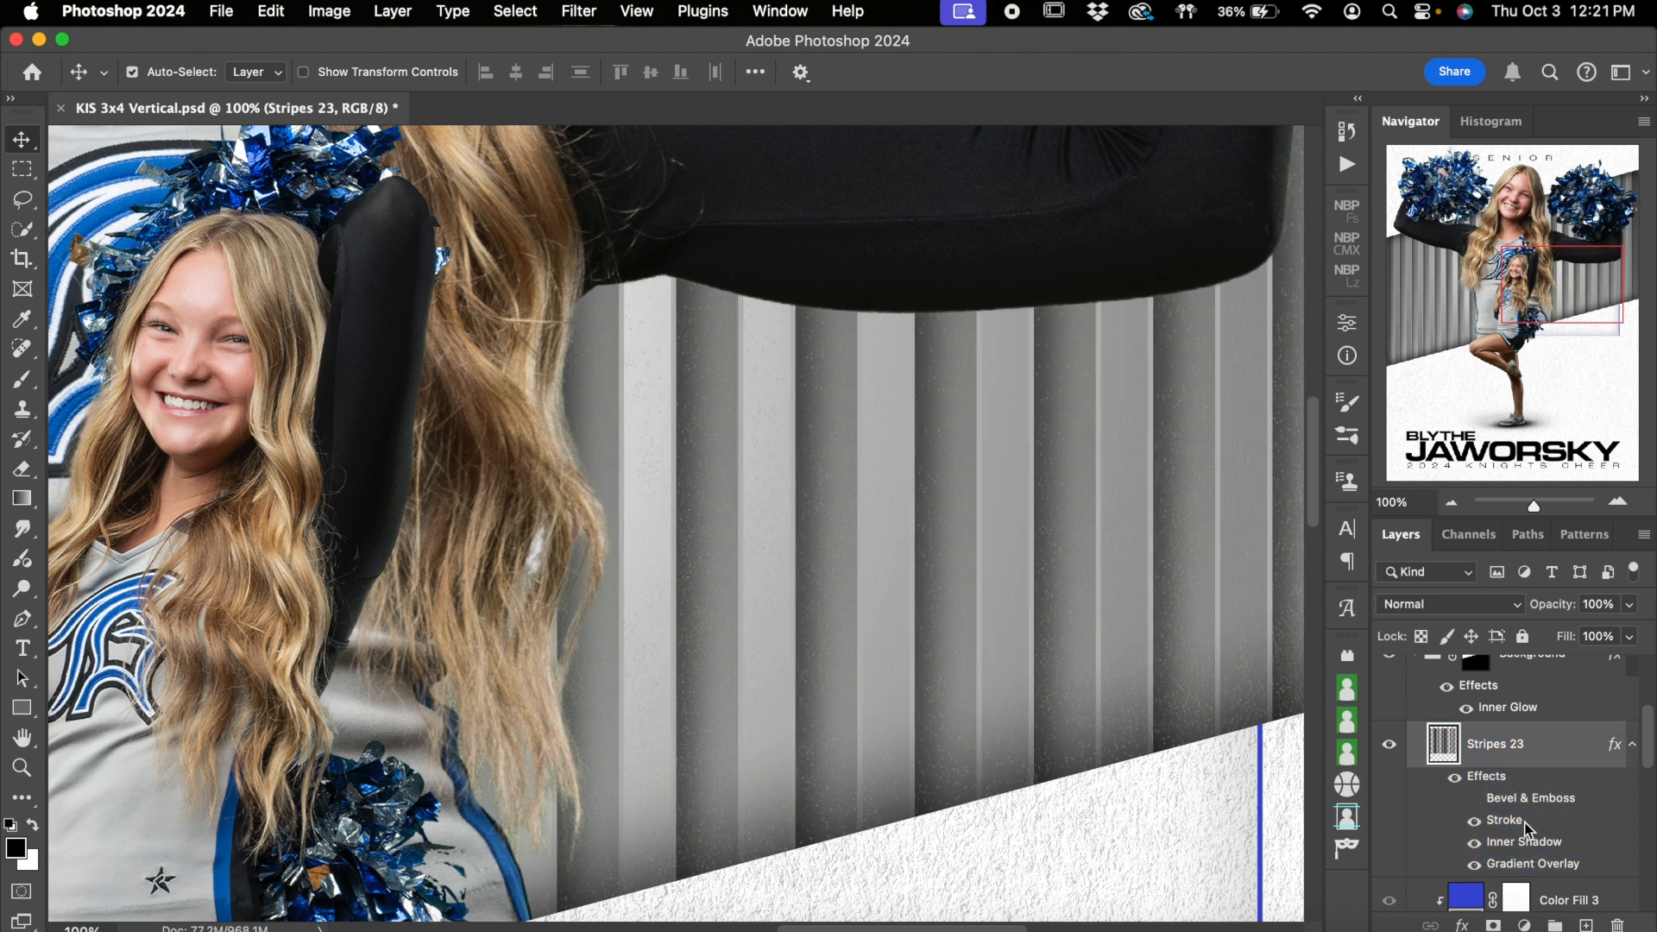
pyautogui.doubleClick(1506, 820)
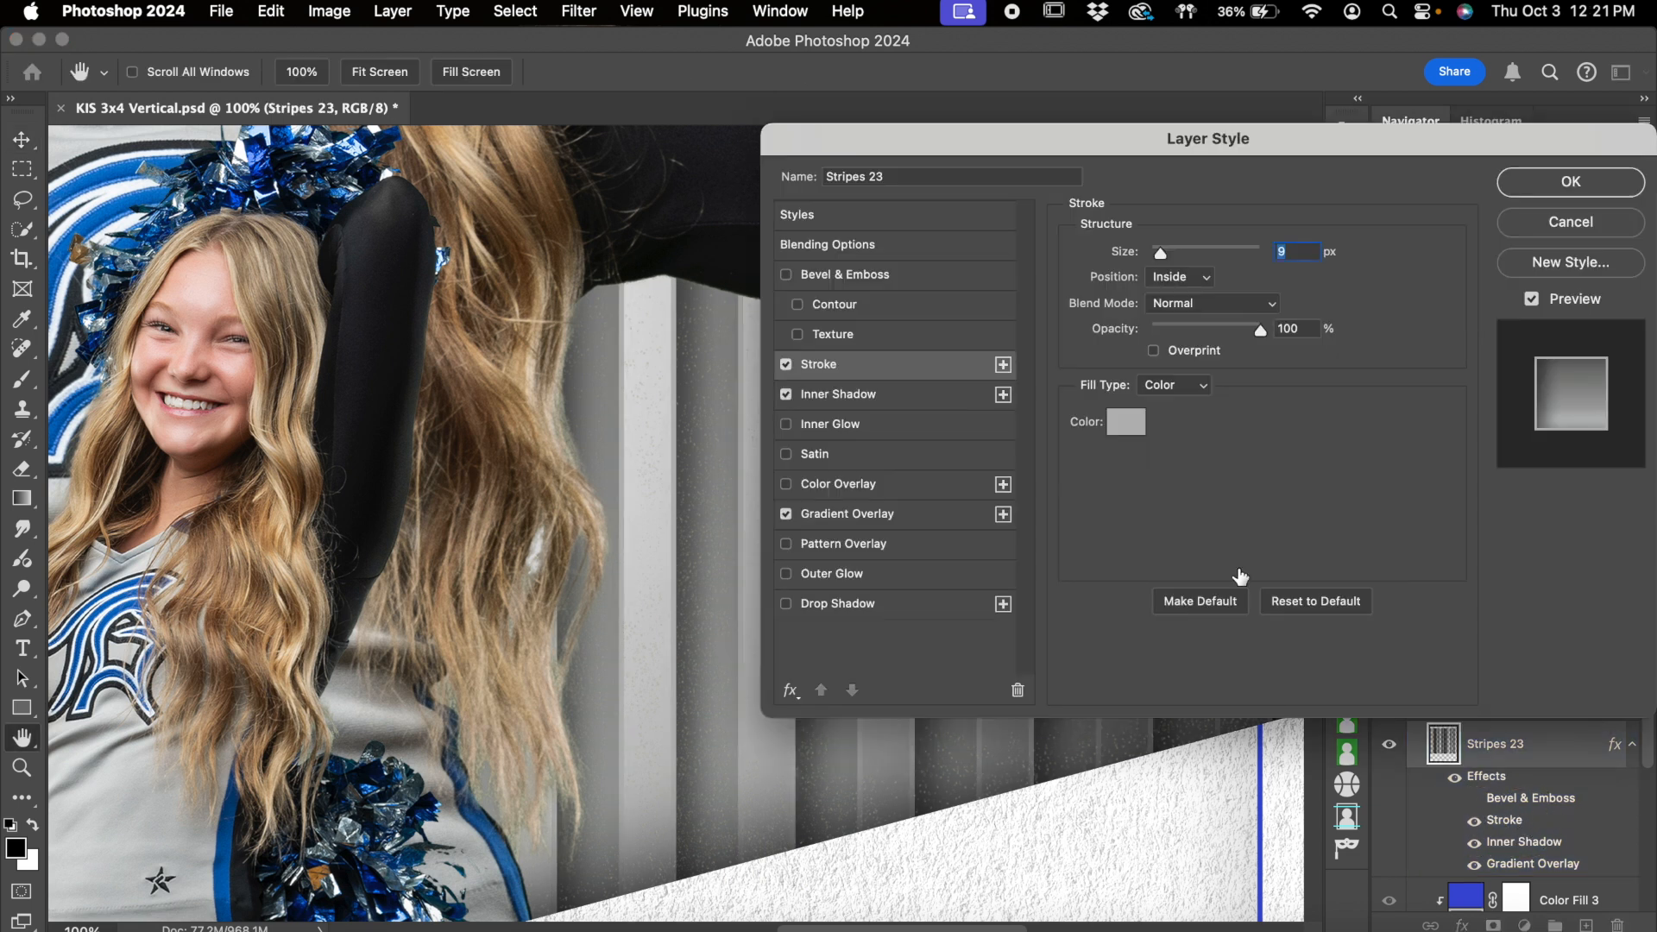
pyautogui.click(1196, 389)
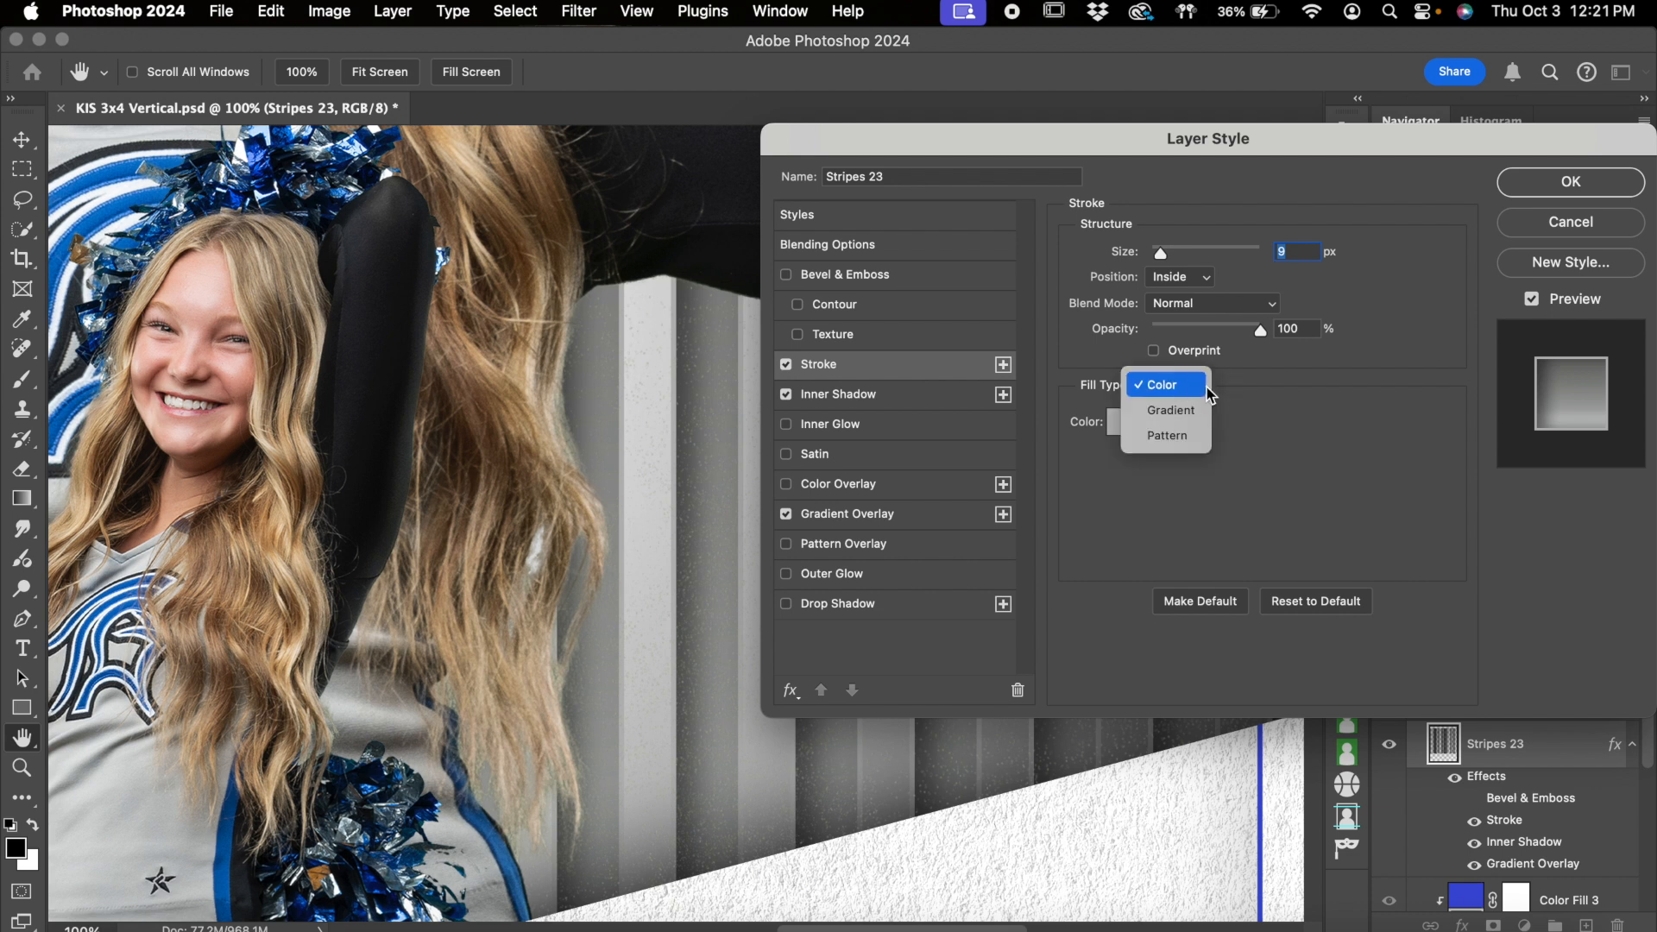
pyautogui.click(1195, 409)
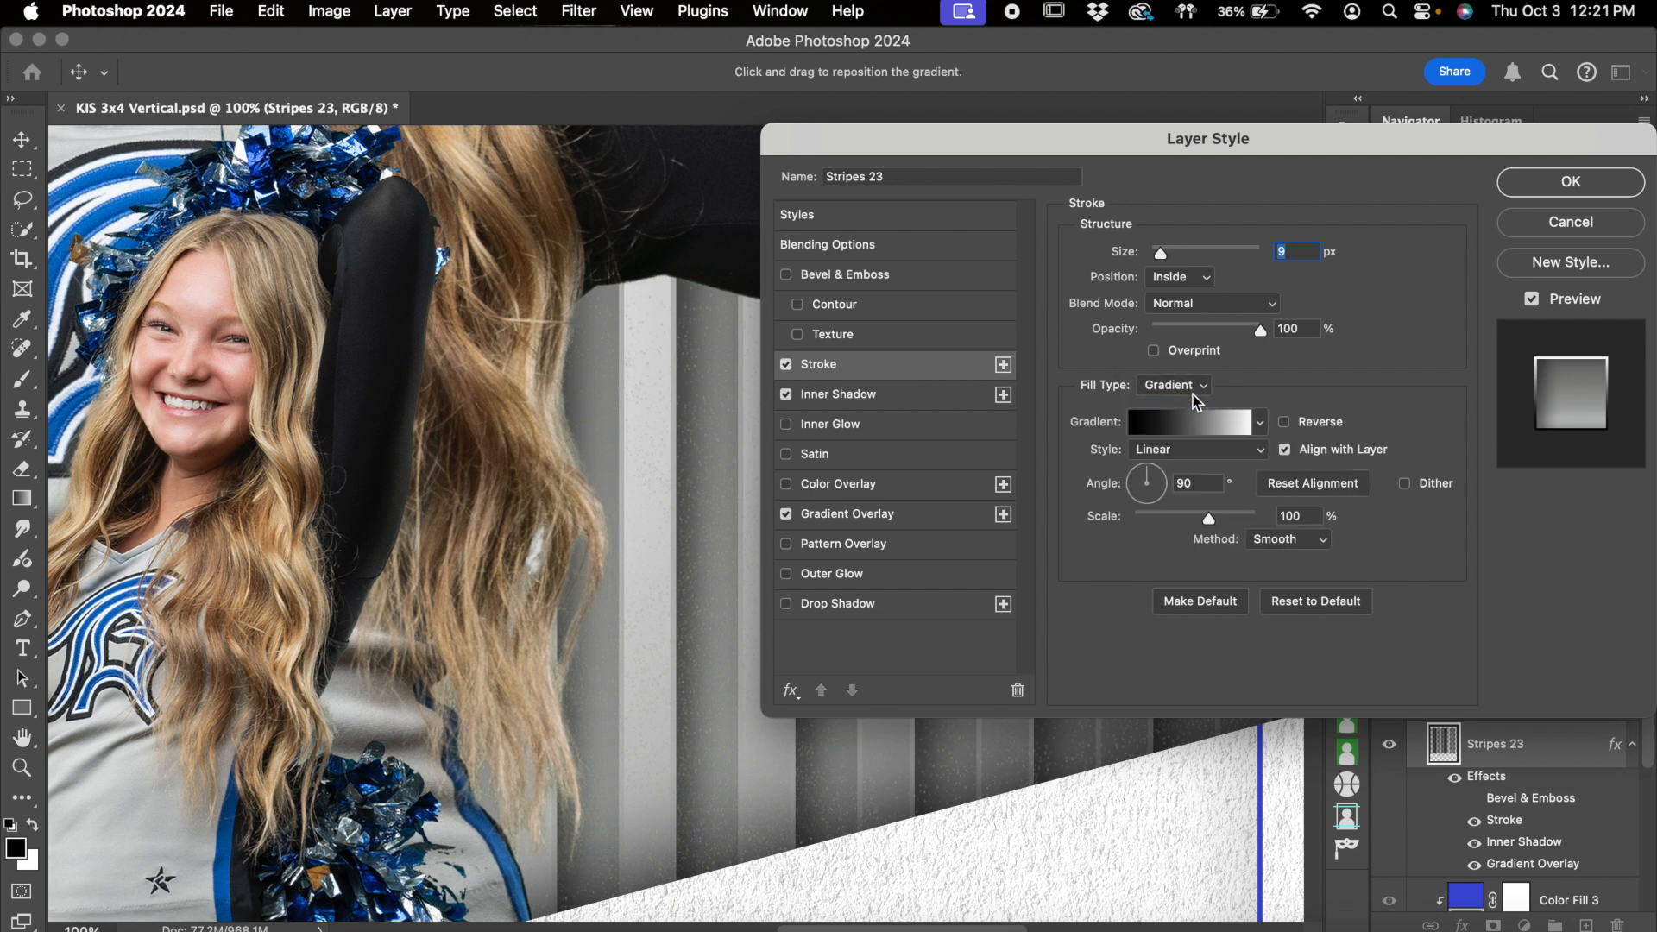
pyautogui.click(1204, 389)
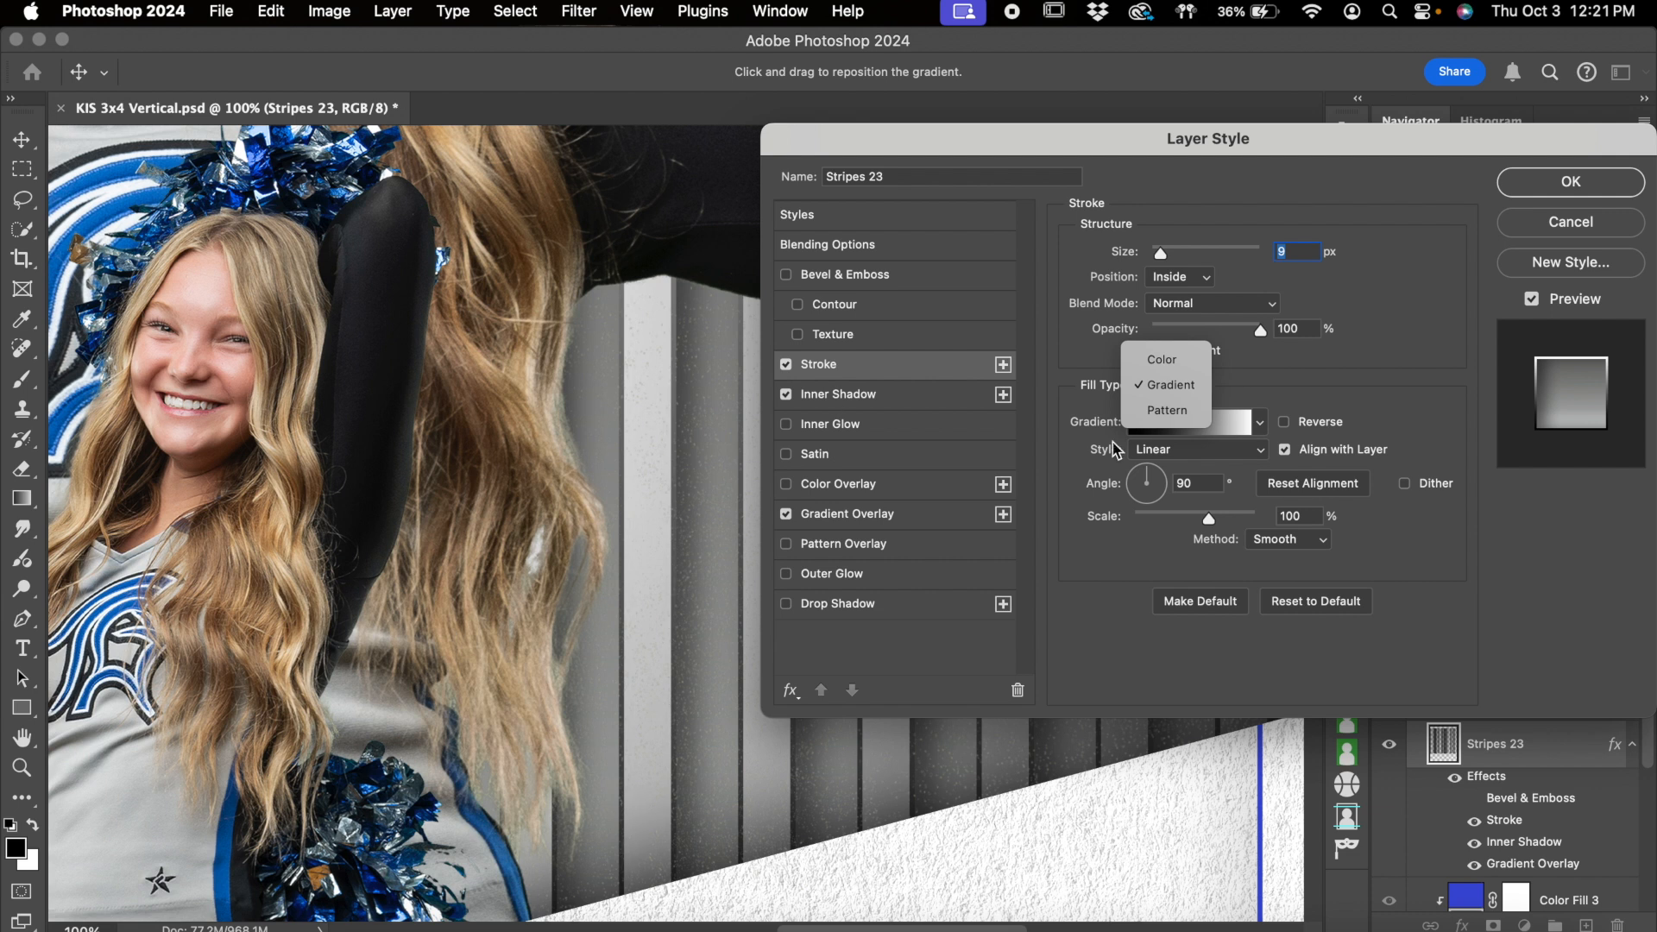
pyautogui.click(1162, 359)
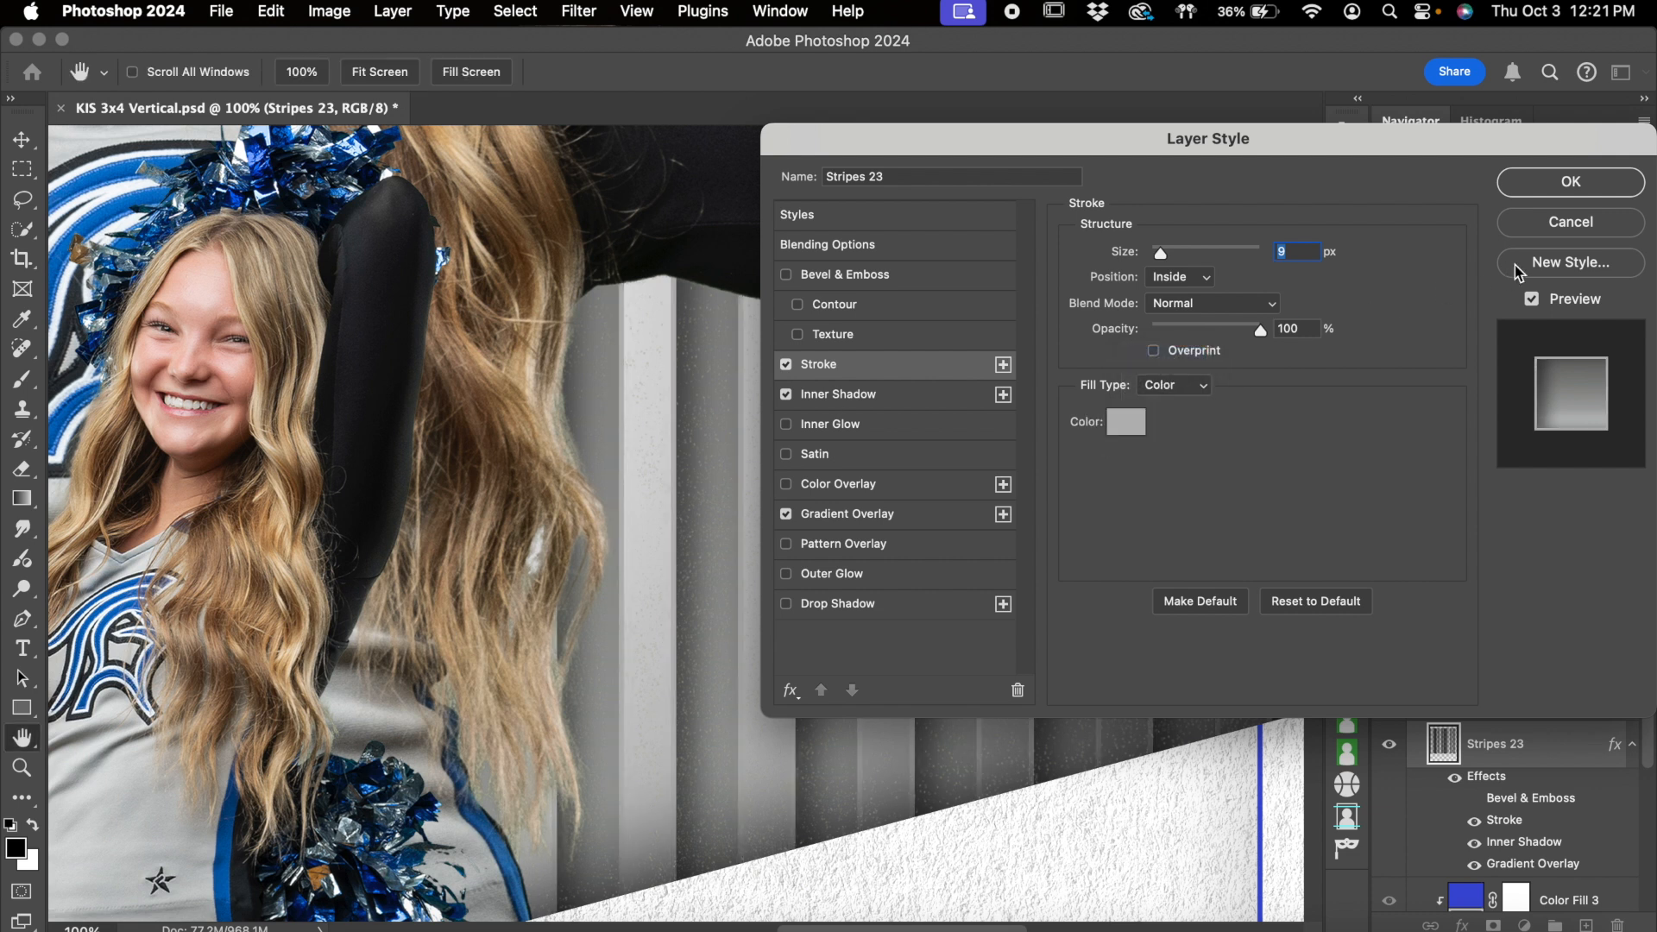
pyautogui.click(1595, 179)
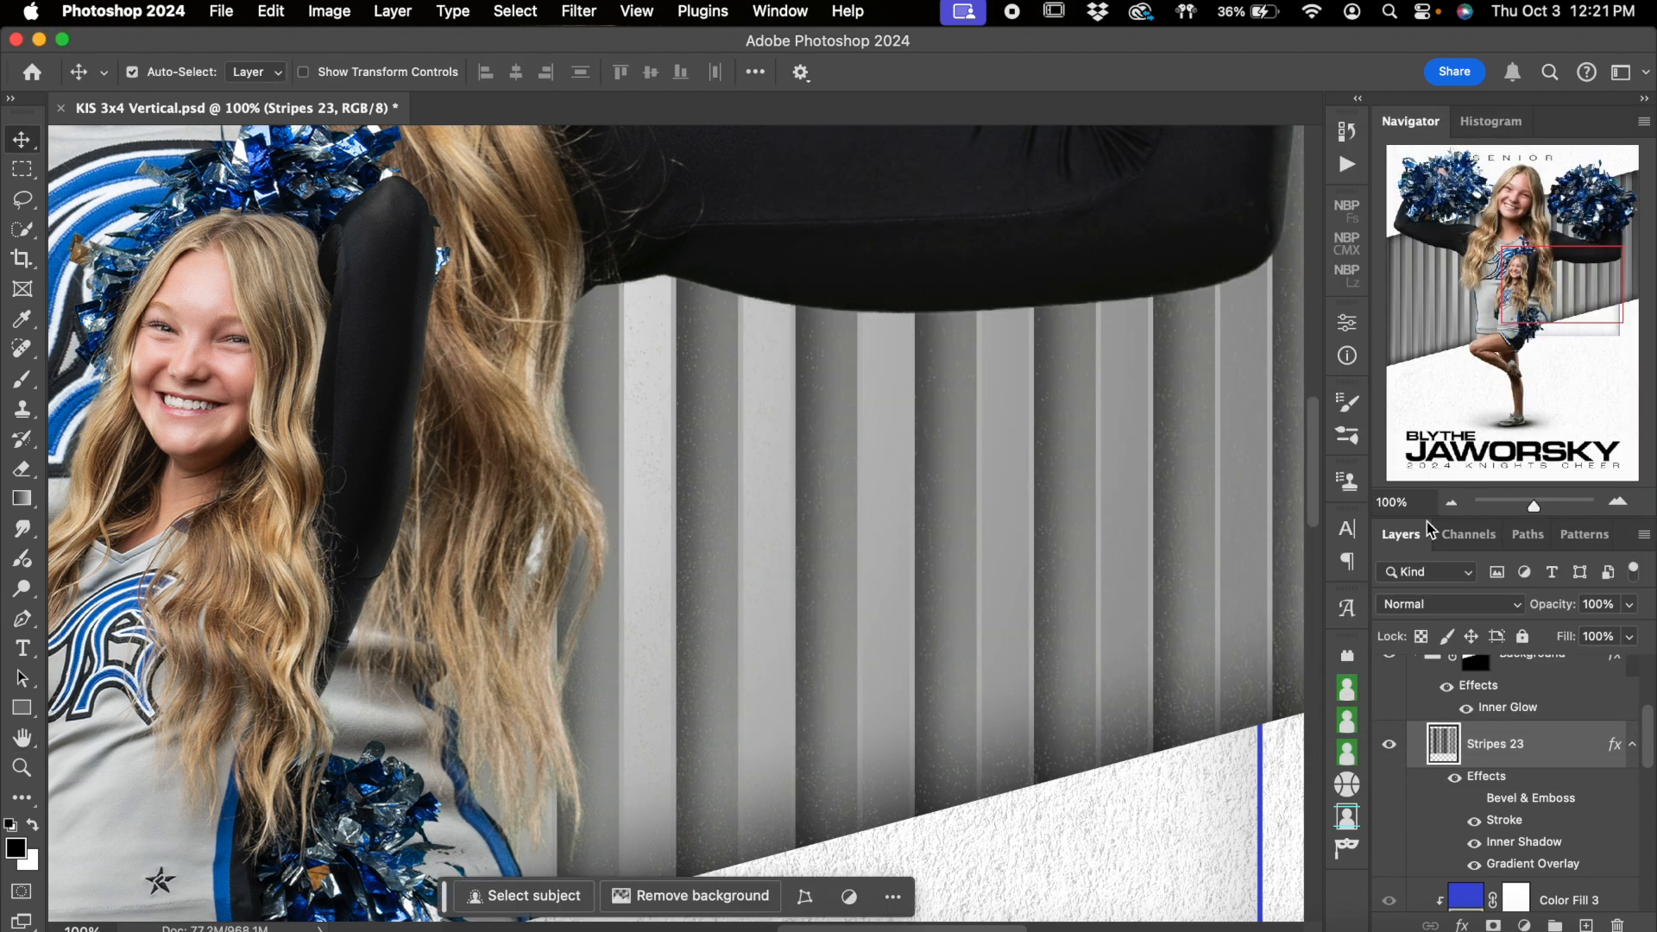
# Switch the Inner Shadow and Gradient Overlay effects of Stripes 23 off and on to compare their influence on the band
pyautogui.click(1475, 843)
pyautogui.click(1475, 843)
pyautogui.click(1451, 502)
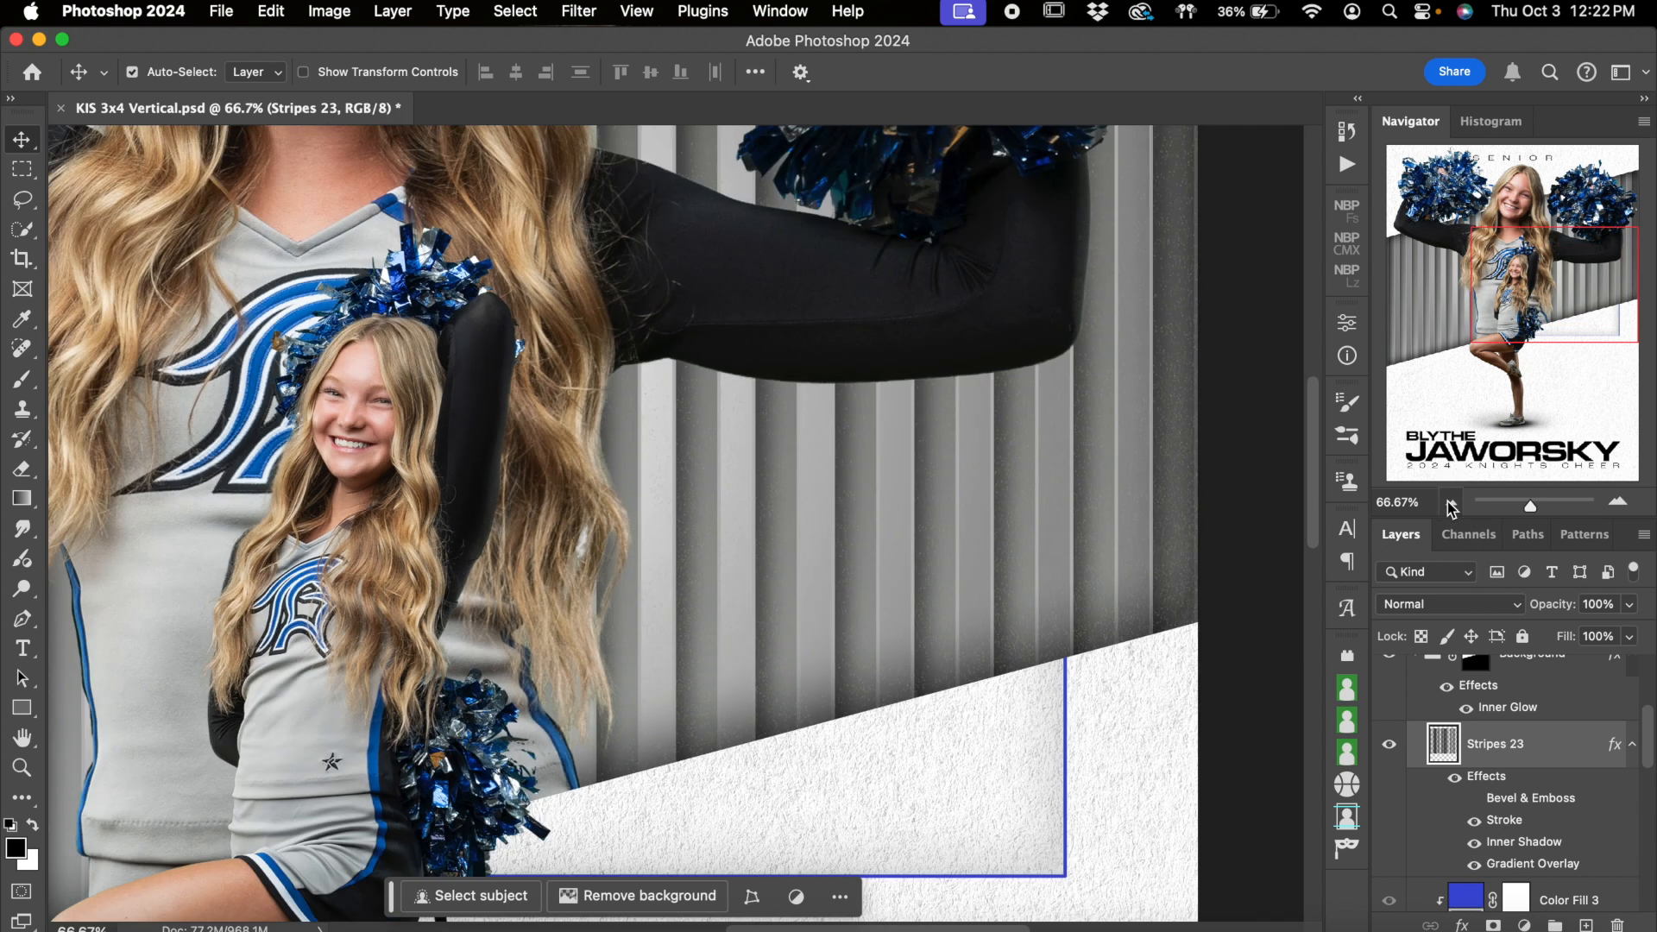
pyautogui.press('super+minus')
pyautogui.click(1475, 865)
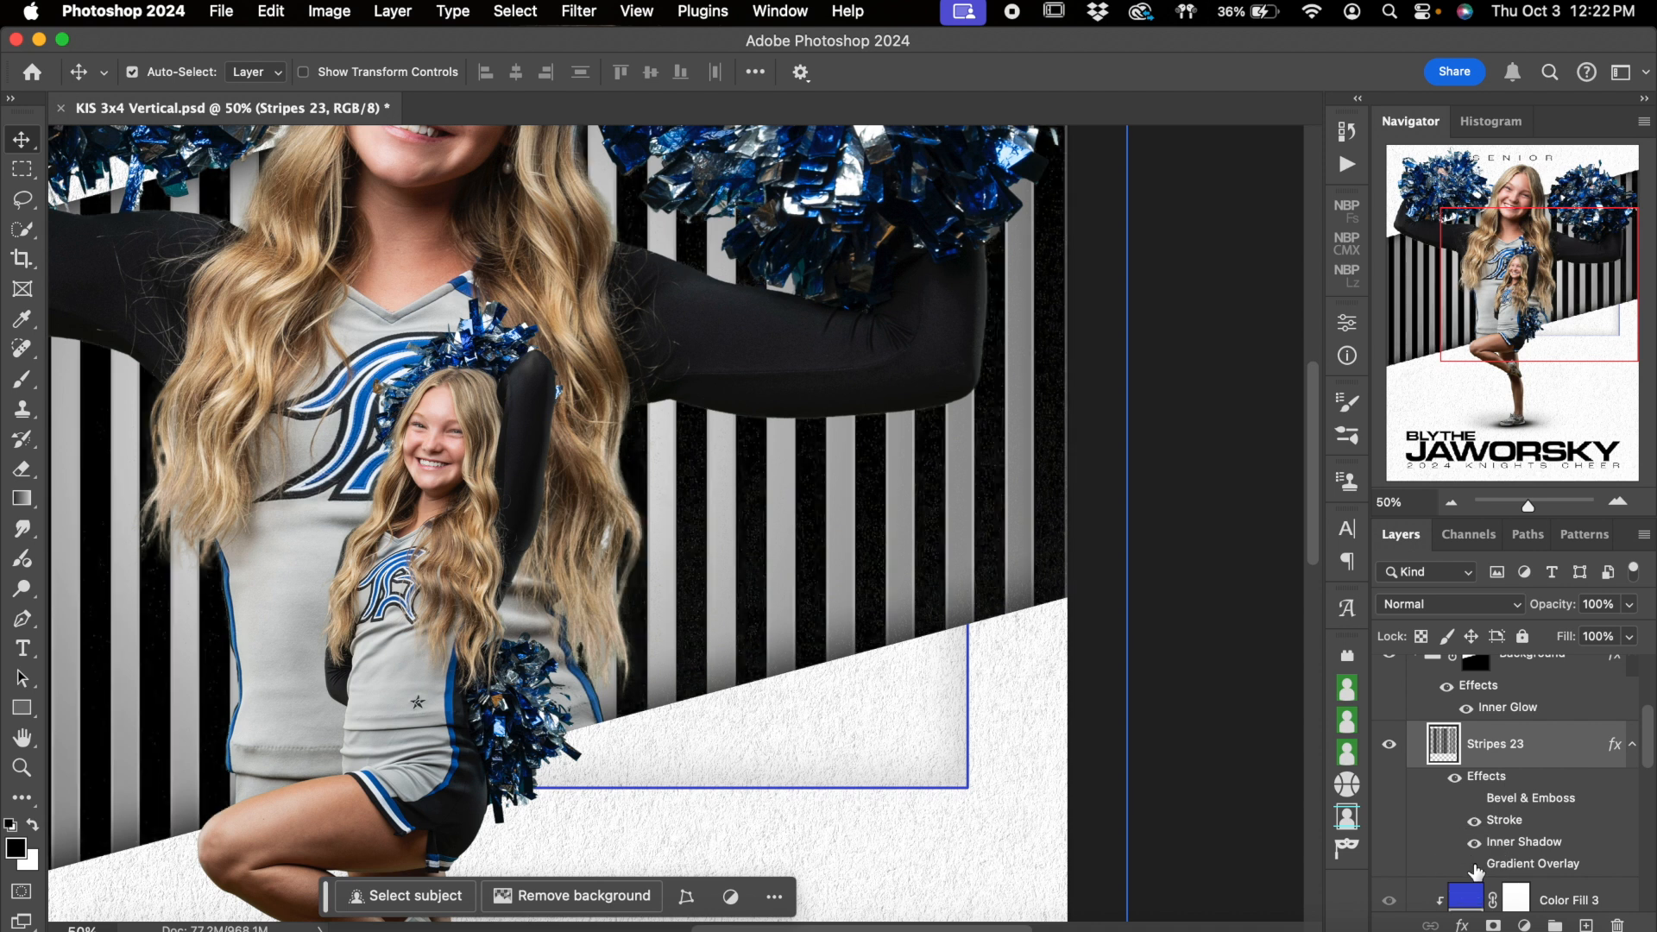
pyautogui.click(1475, 865)
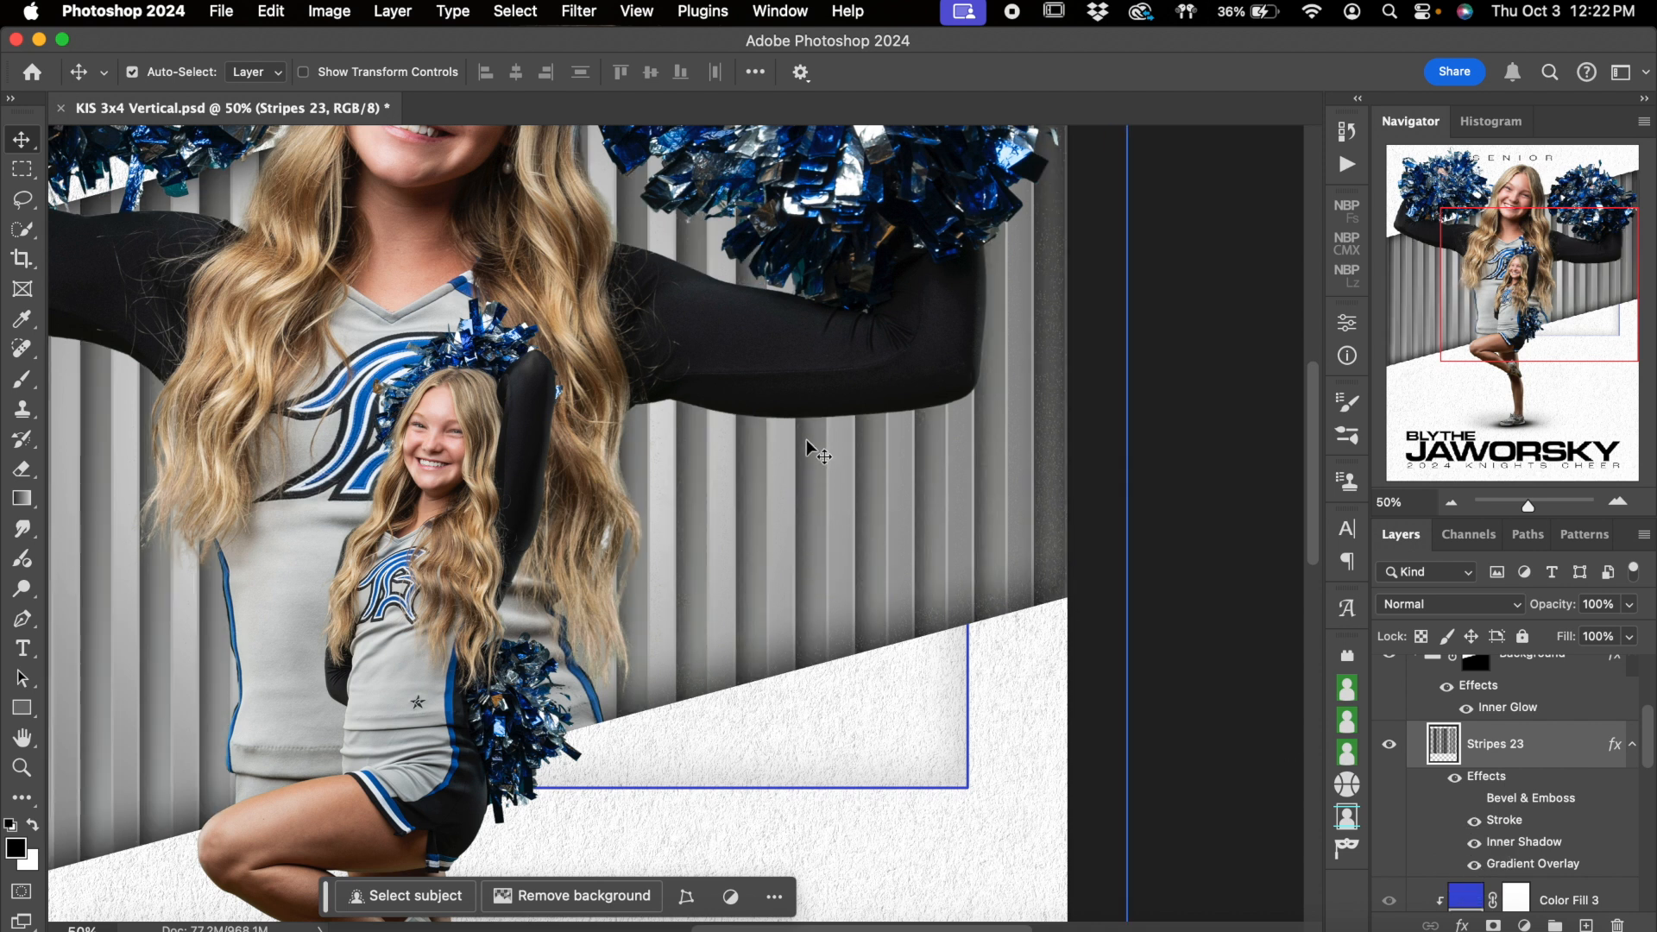
pyautogui.scroll(5, 902, 548)
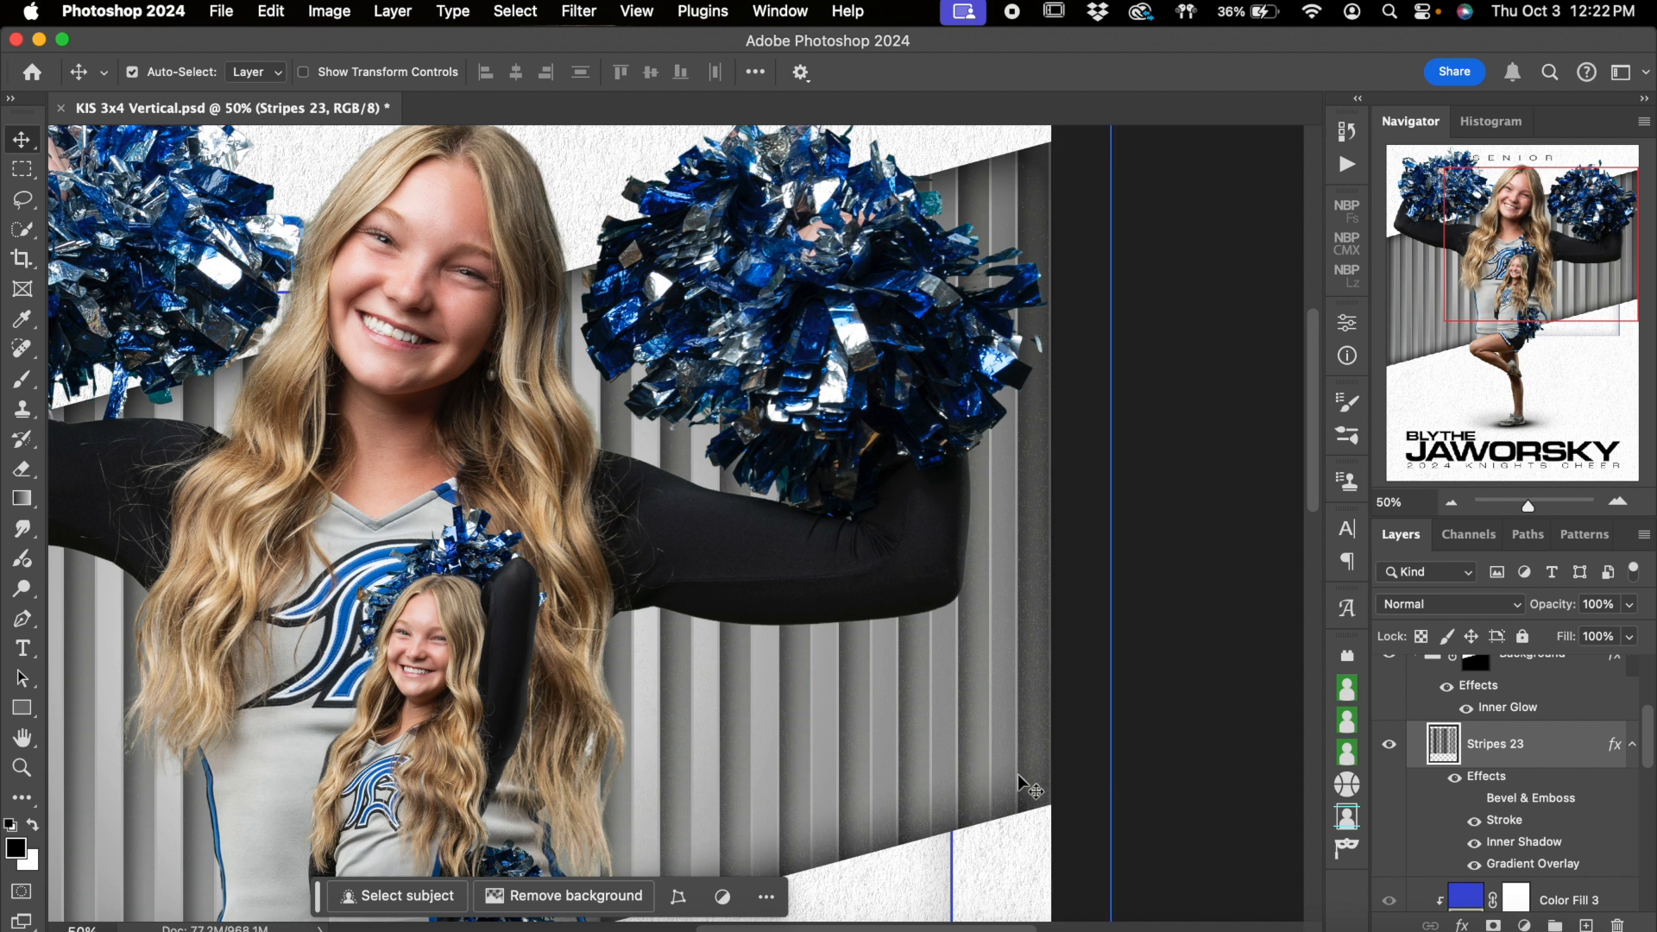
pyautogui.click(1476, 866)
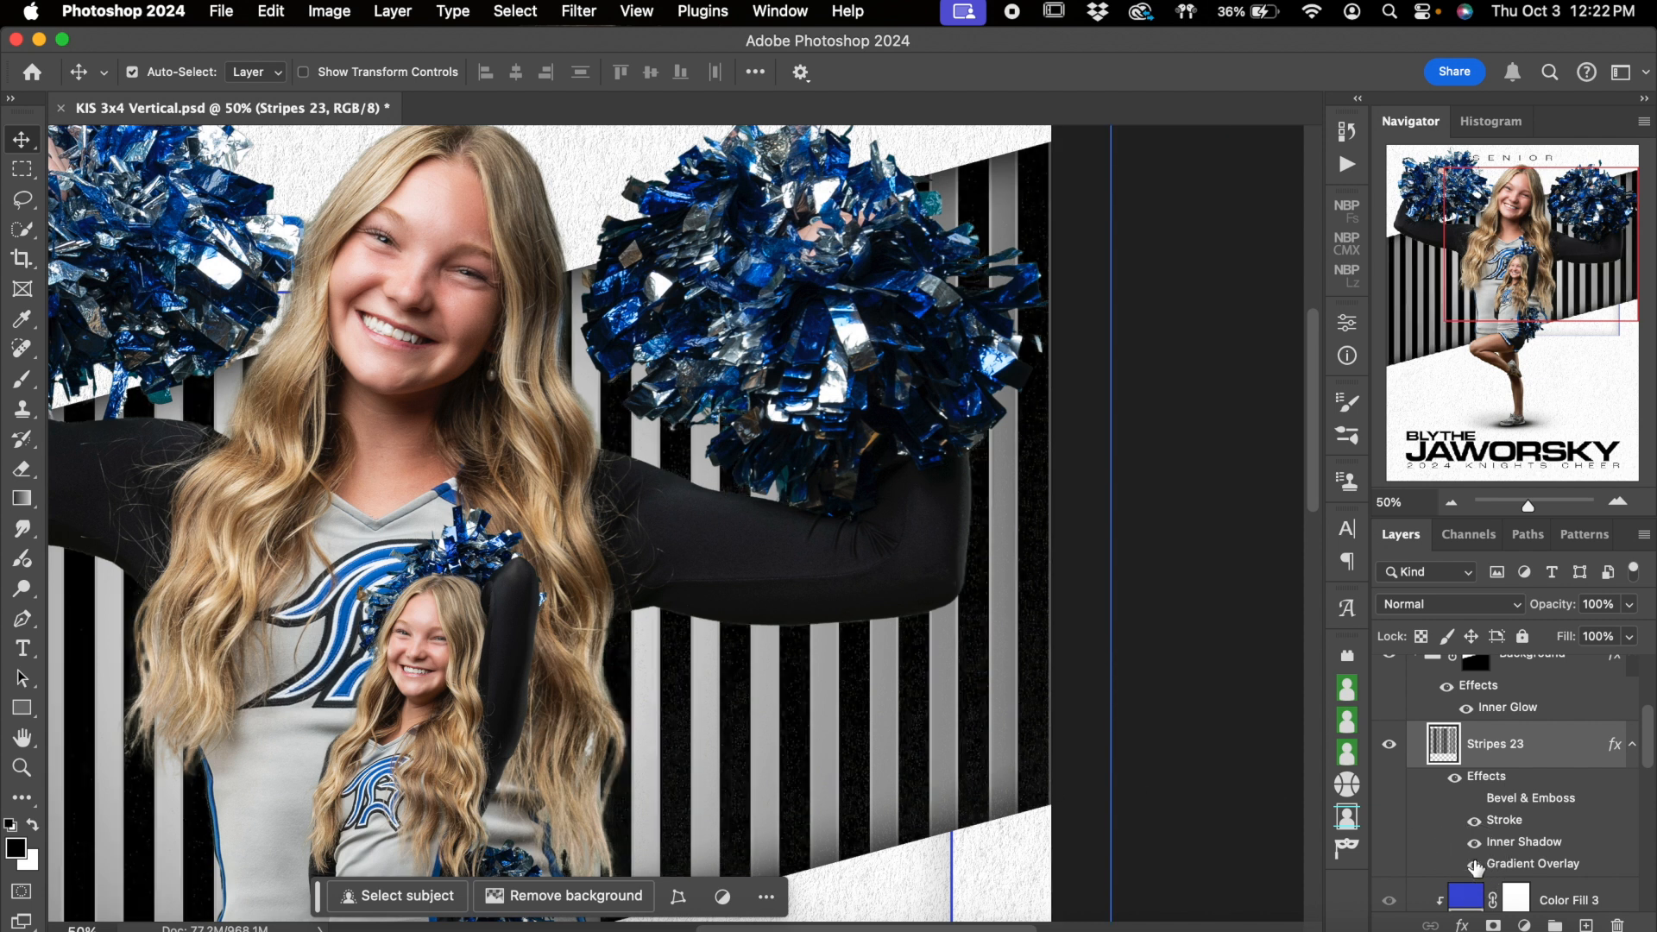
pyautogui.click(1476, 866)
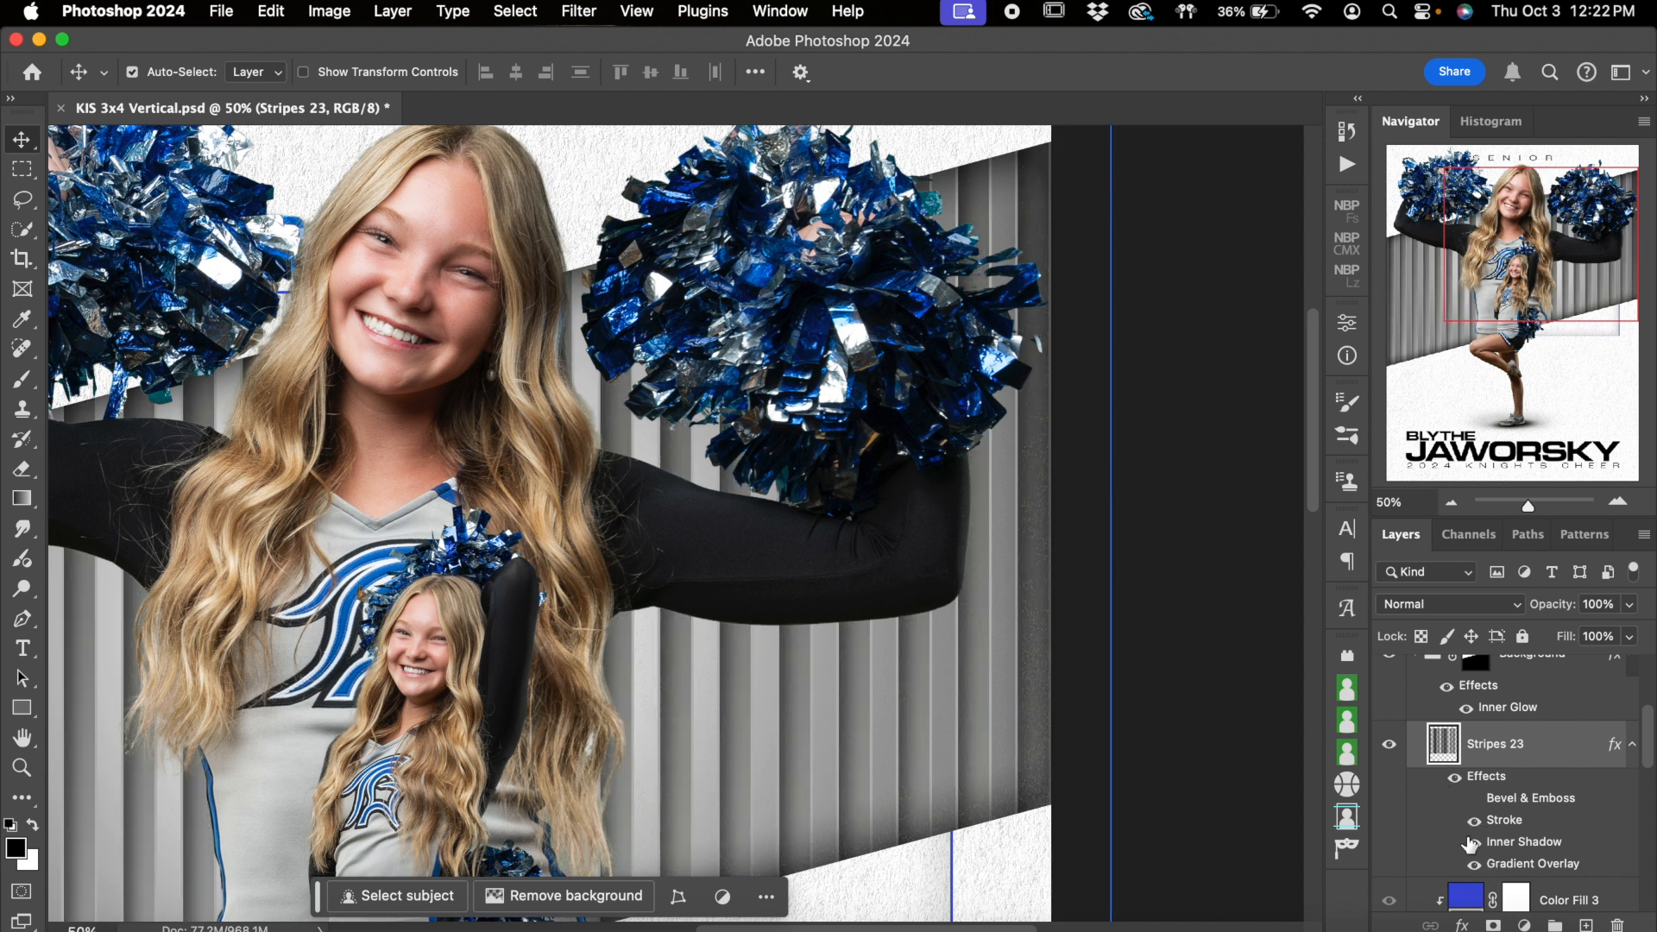
# Show the Glitter layer beneath Color Fill 3 to preview colored glitter between the stripes
pyautogui.scroll(-3, 1470, 844)
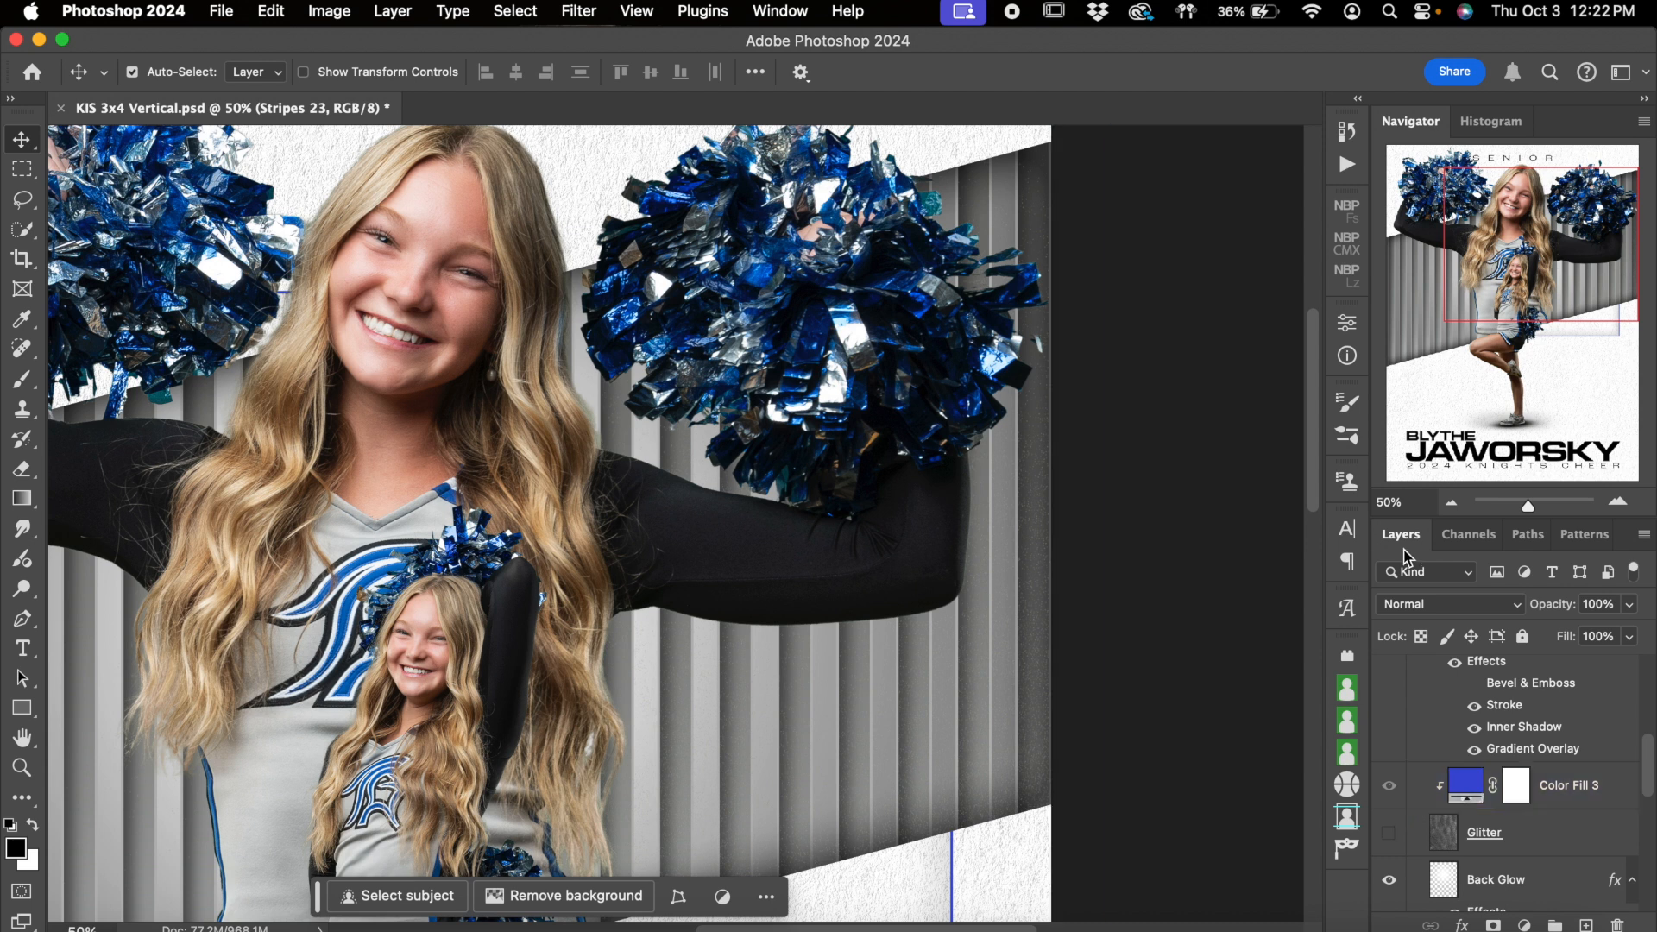
pyautogui.scroll(-1, 1416, 777)
pyautogui.click(1390, 799)
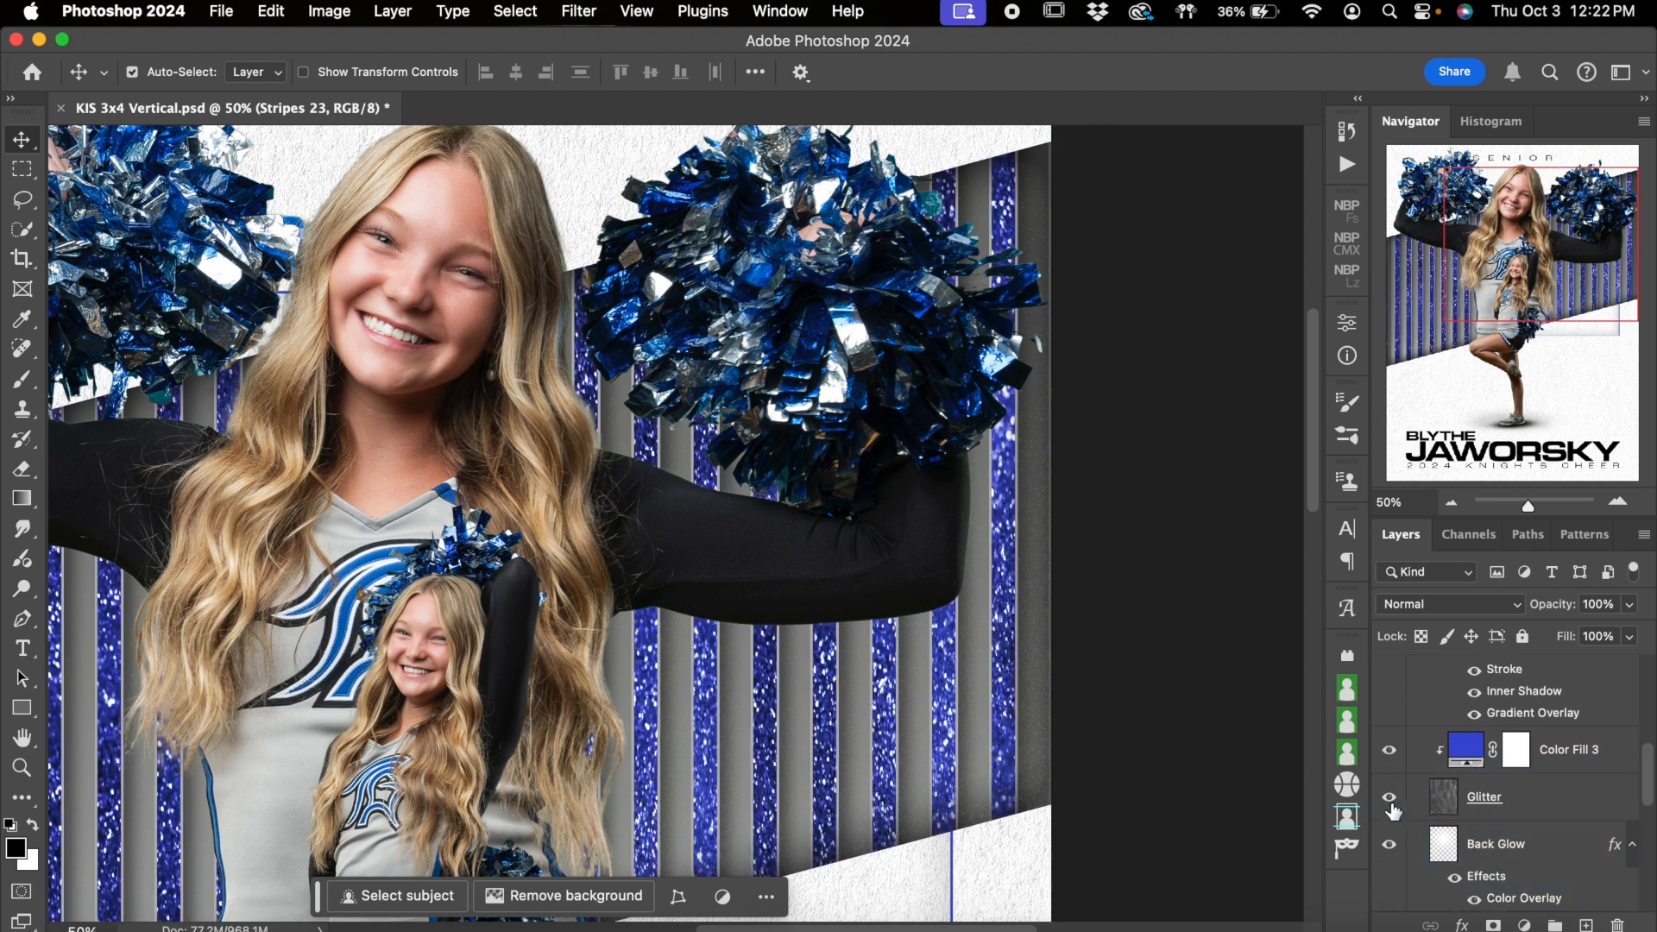
pyautogui.hscroll(-5, 1014, 696)
pyautogui.scroll(-3, 1014, 696)
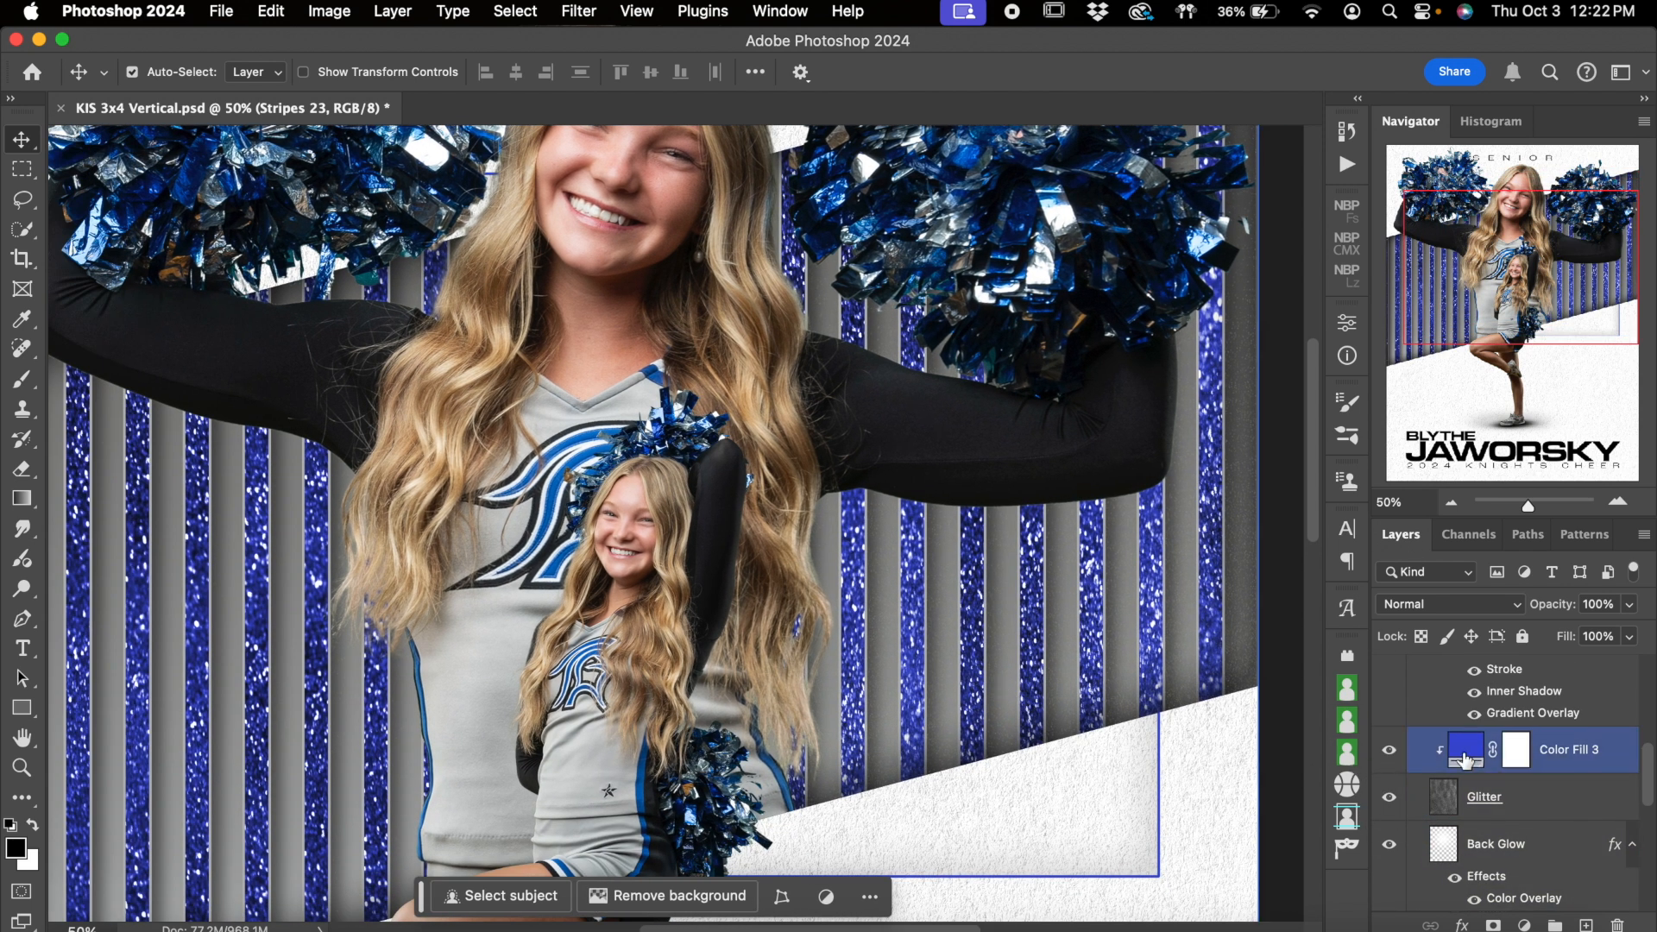
# Try dark red, yellow-green and orange-red (e15f49) glitter colors on Color Fill 3, discard them, and hide the Glitter layer
pyautogui.doubleClick(1472, 753)
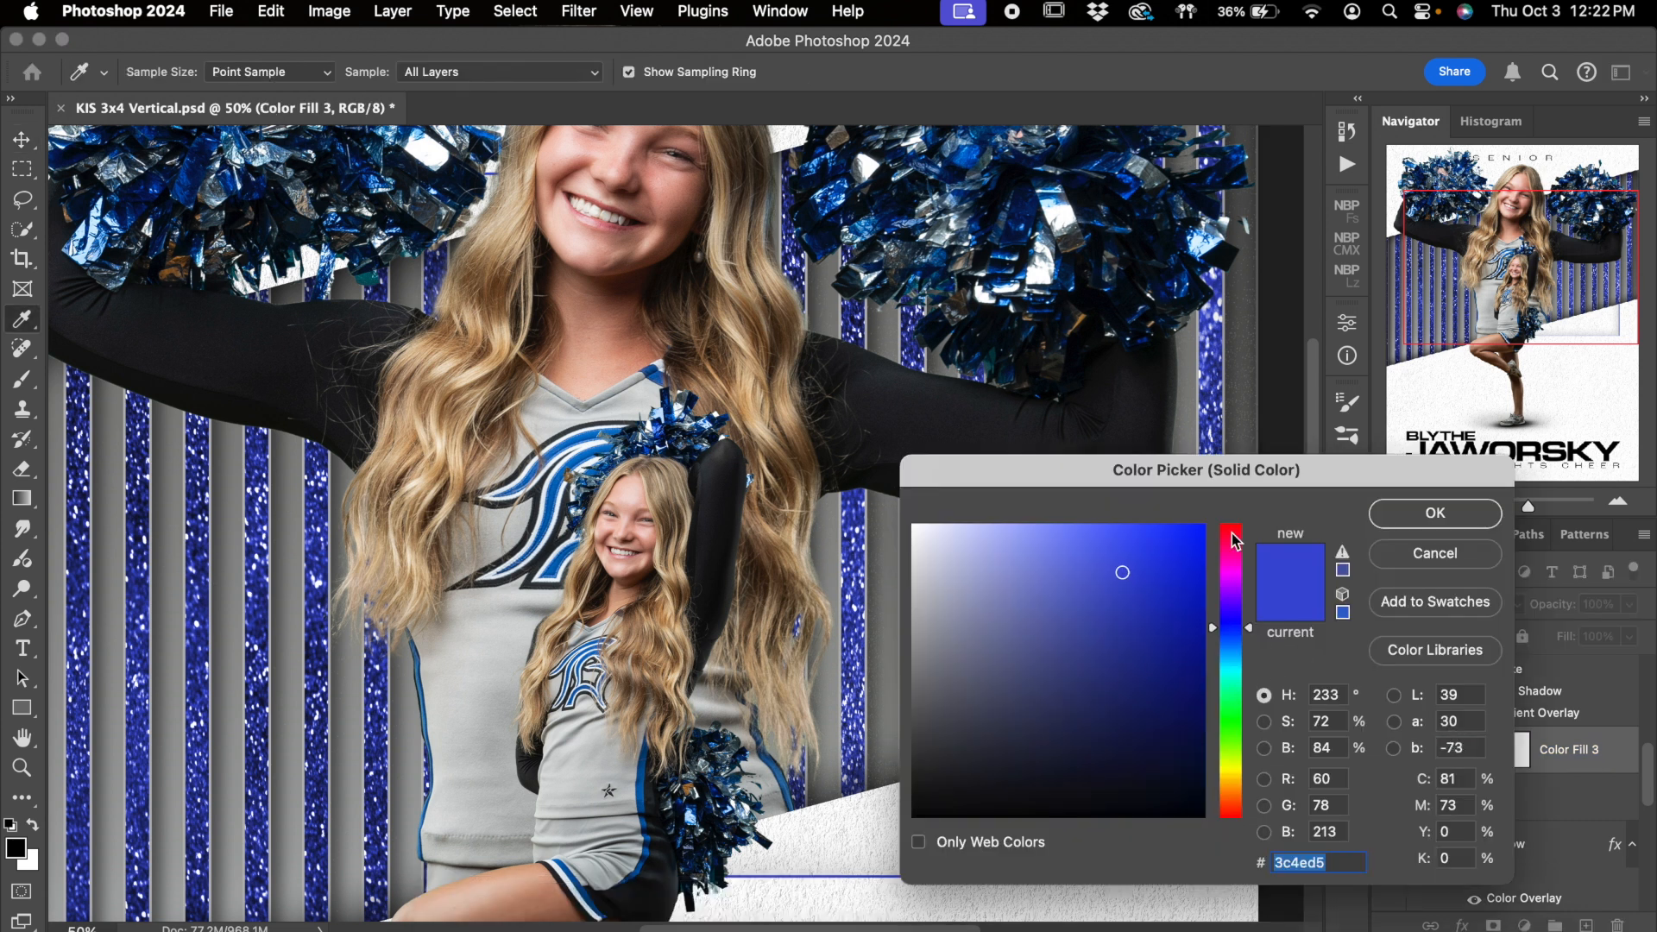
pyautogui.moveTo(1234, 541); pyautogui.dragTo(1235, 524)
pyautogui.click(1101, 673)
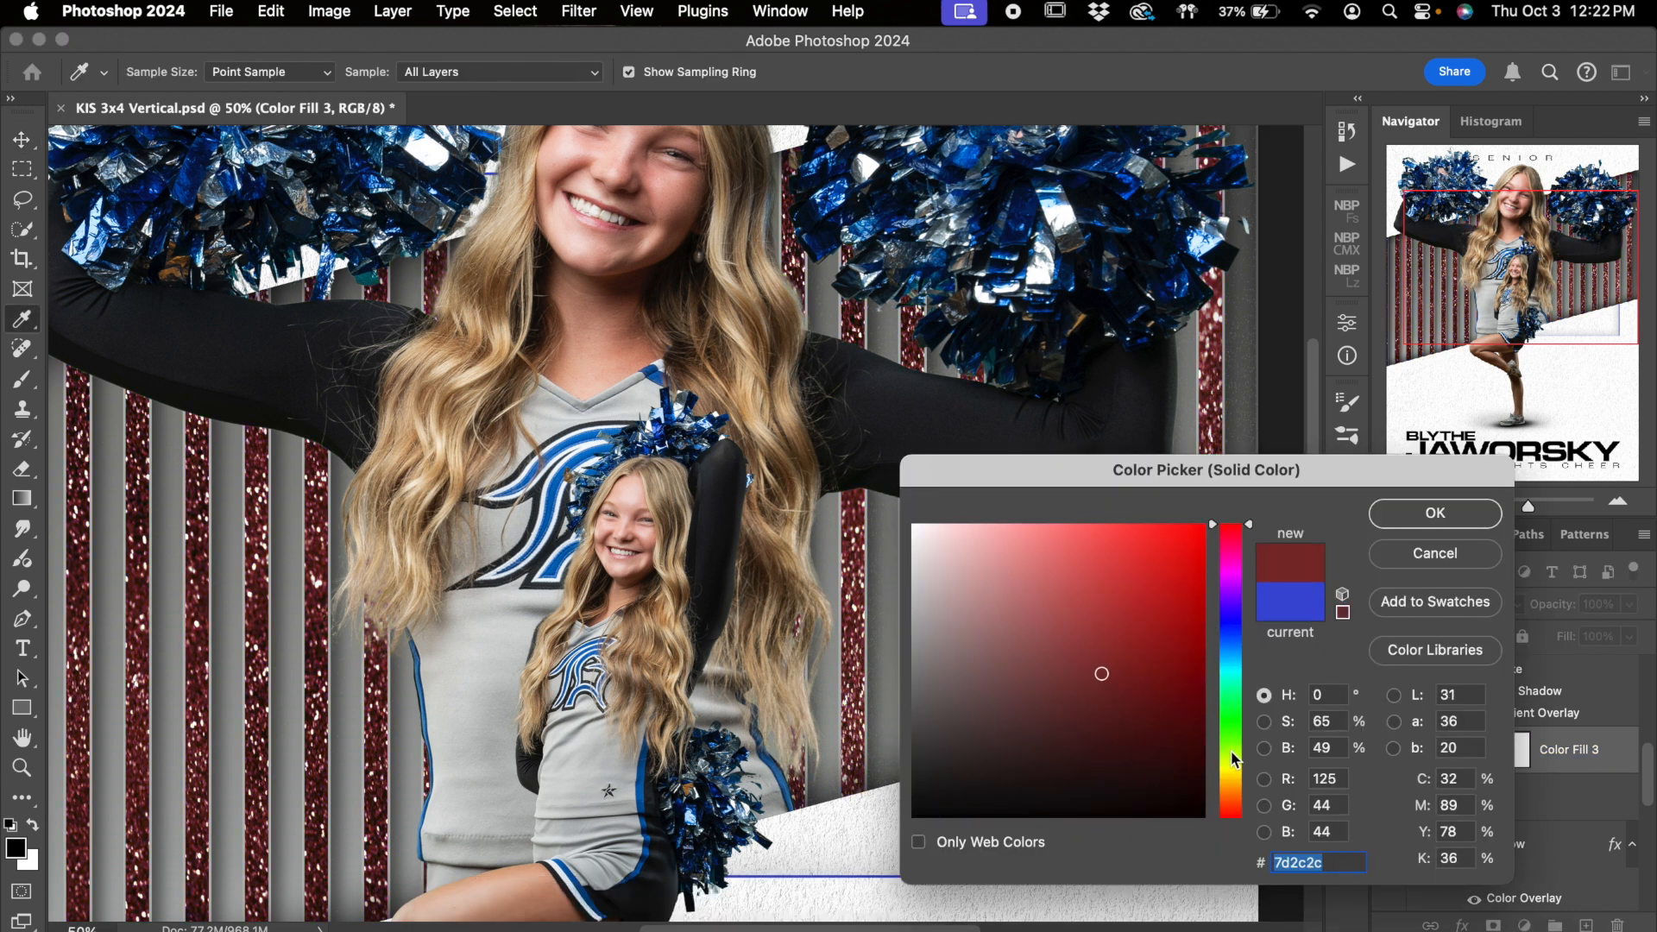
pyautogui.click(1234, 763)
pyautogui.moveTo(1155, 574); pyautogui.dragTo(1224, 495)
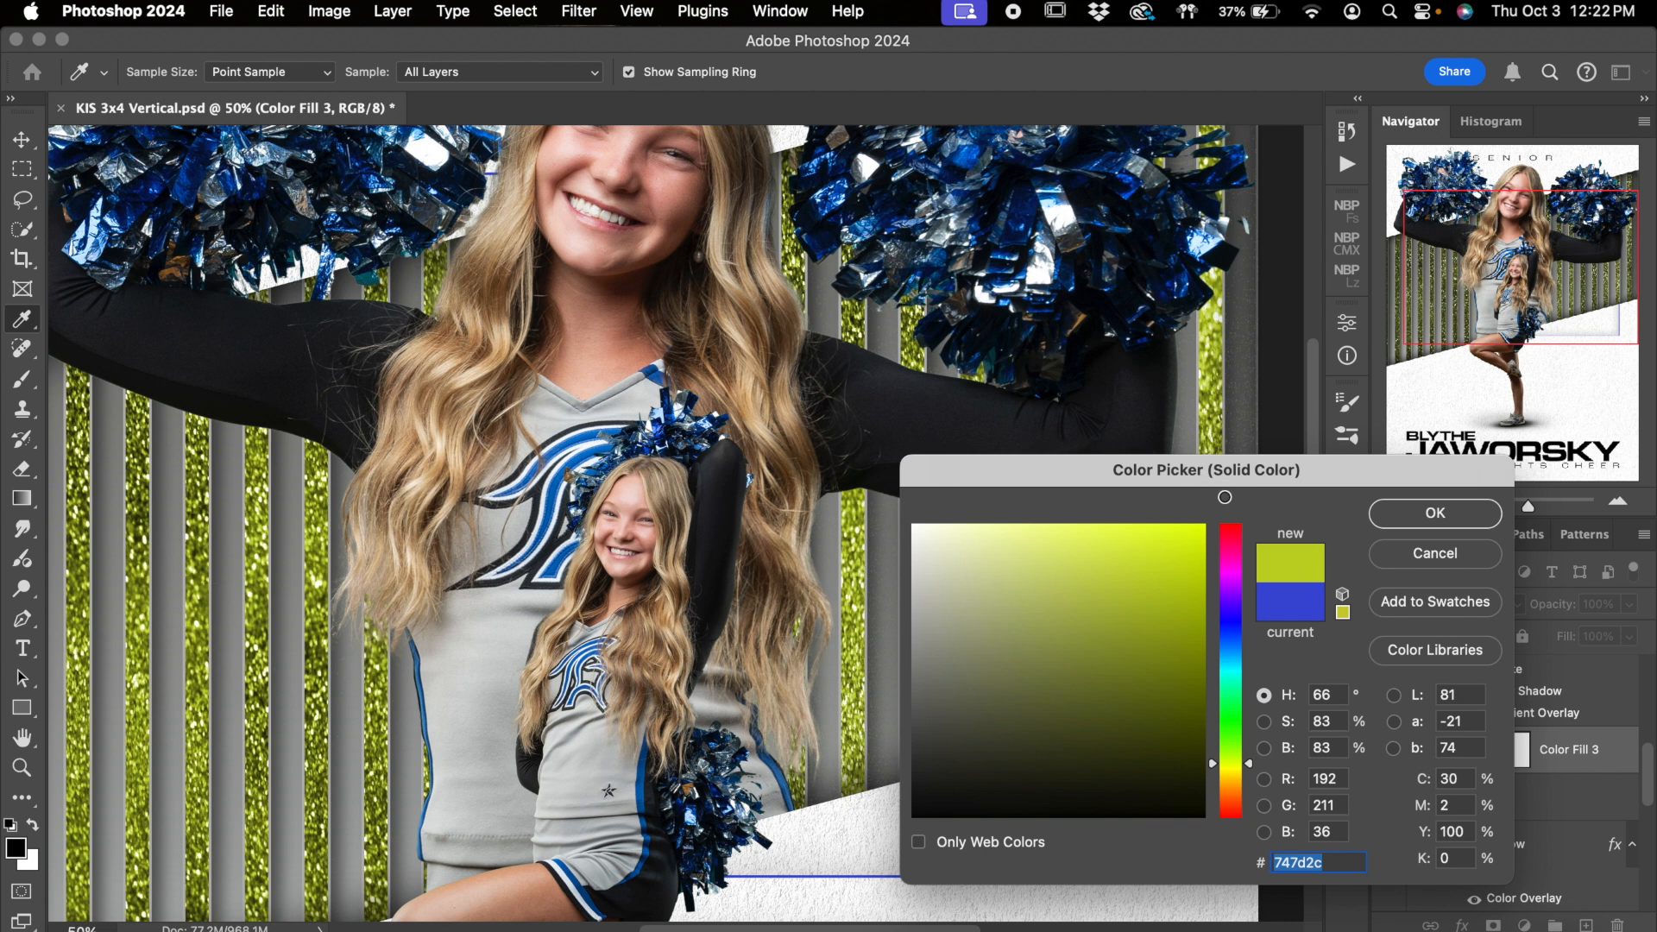
pyautogui.click(1110, 558)
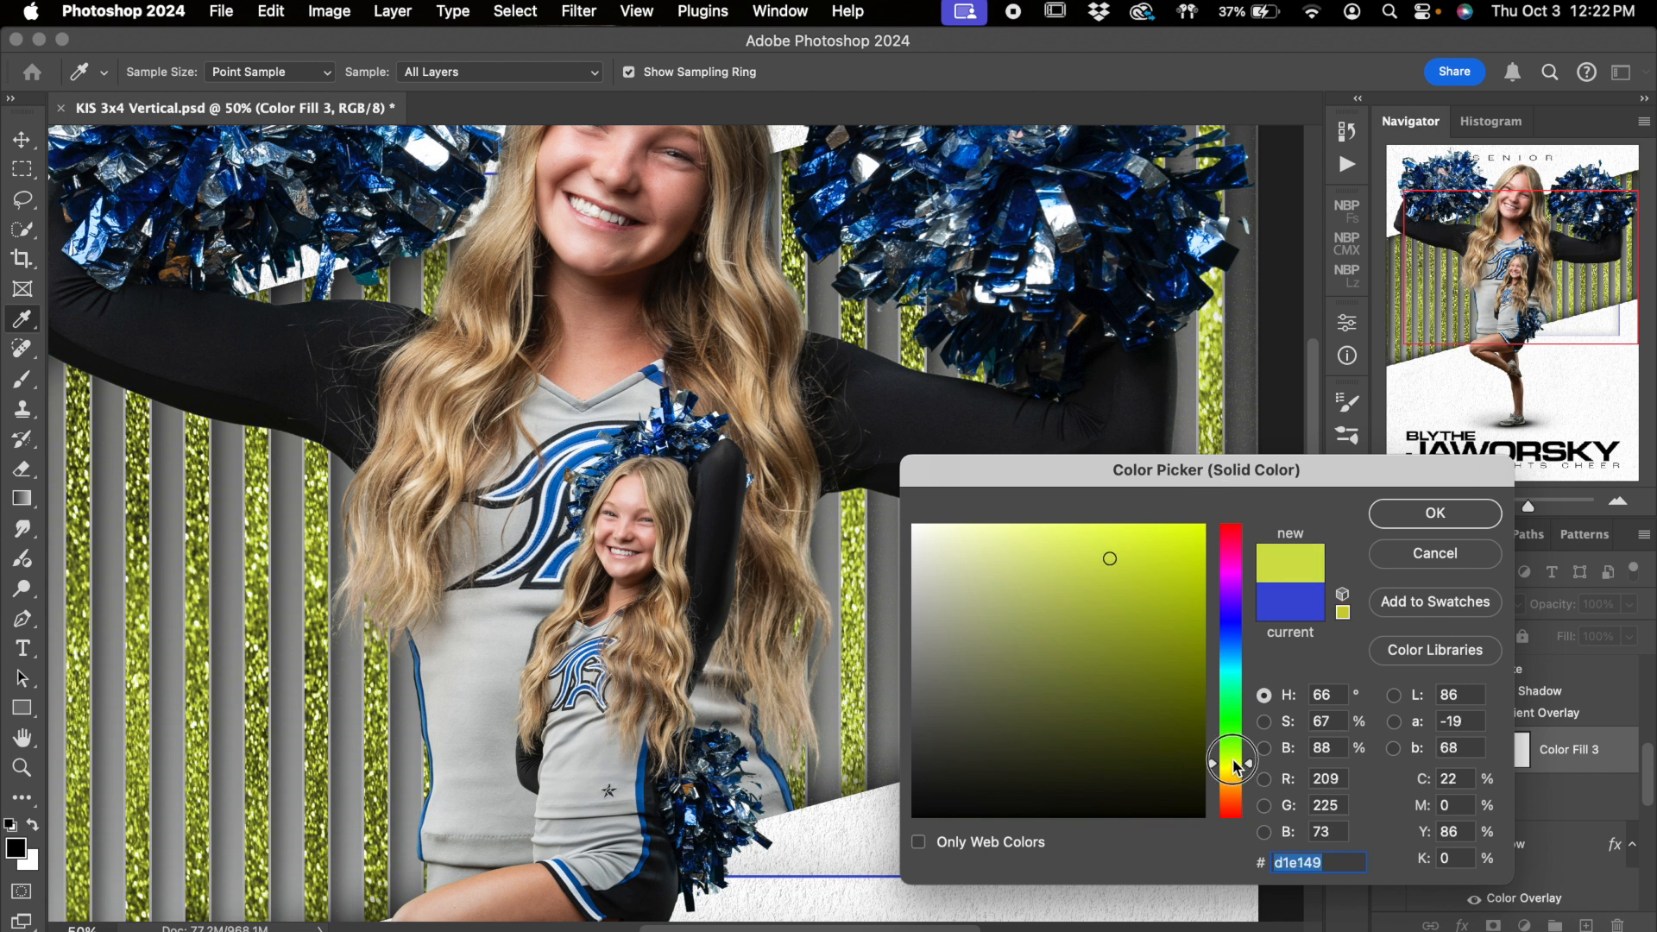
pyautogui.click(1238, 811)
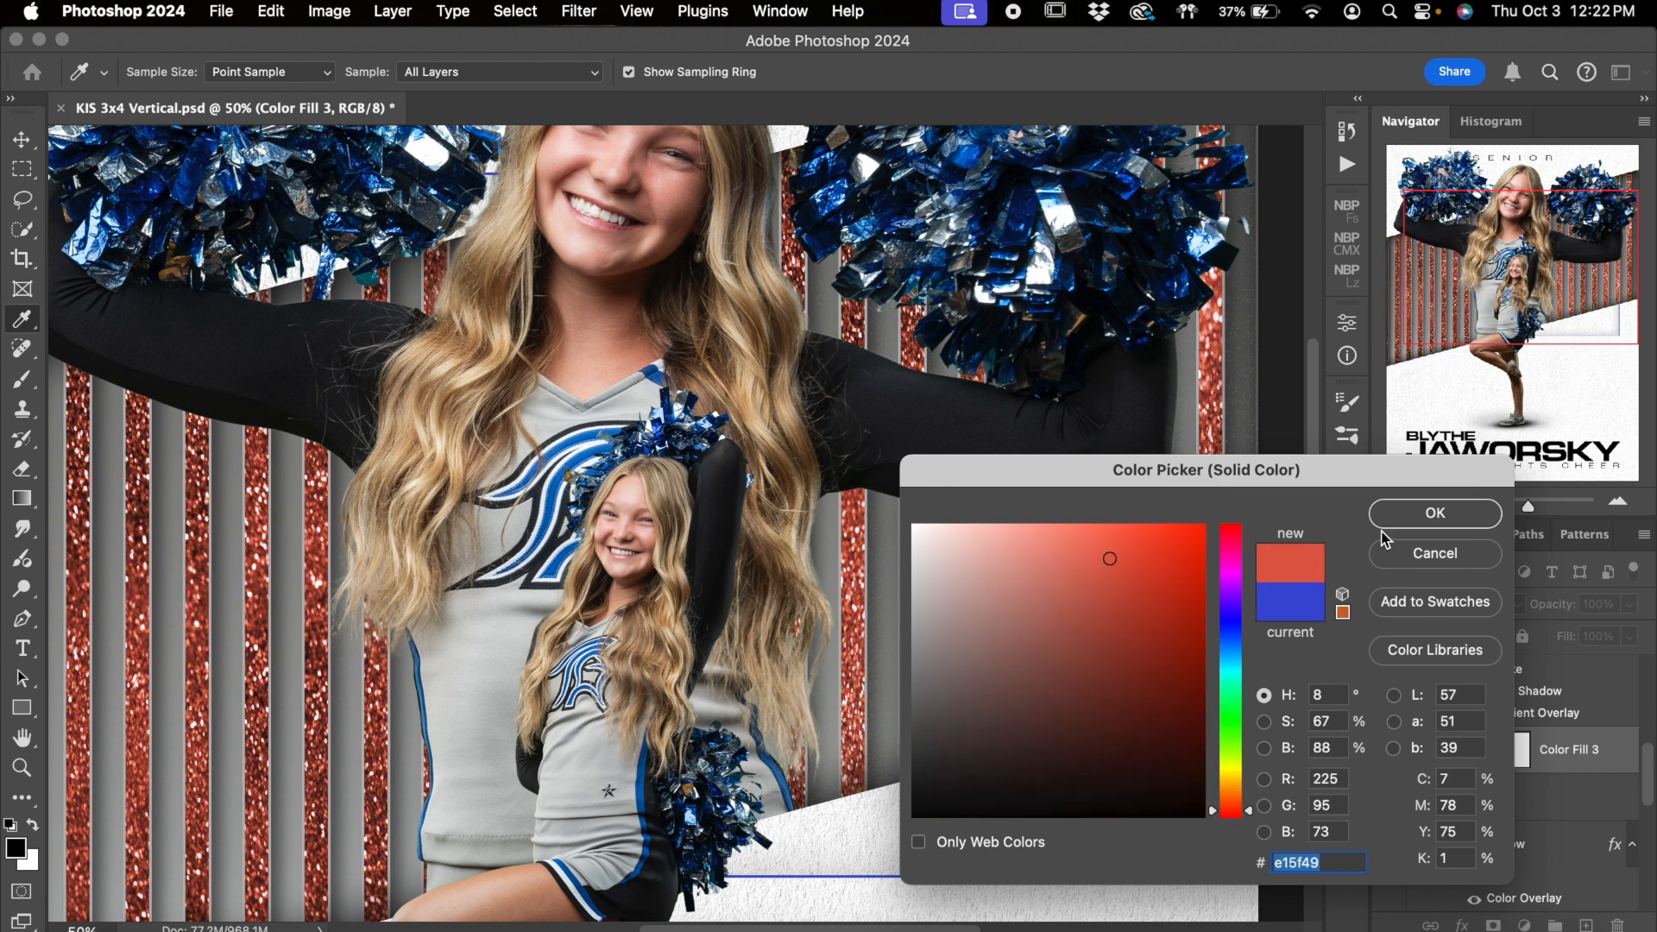
pyautogui.click(1436, 553)
pyautogui.click(1400, 803)
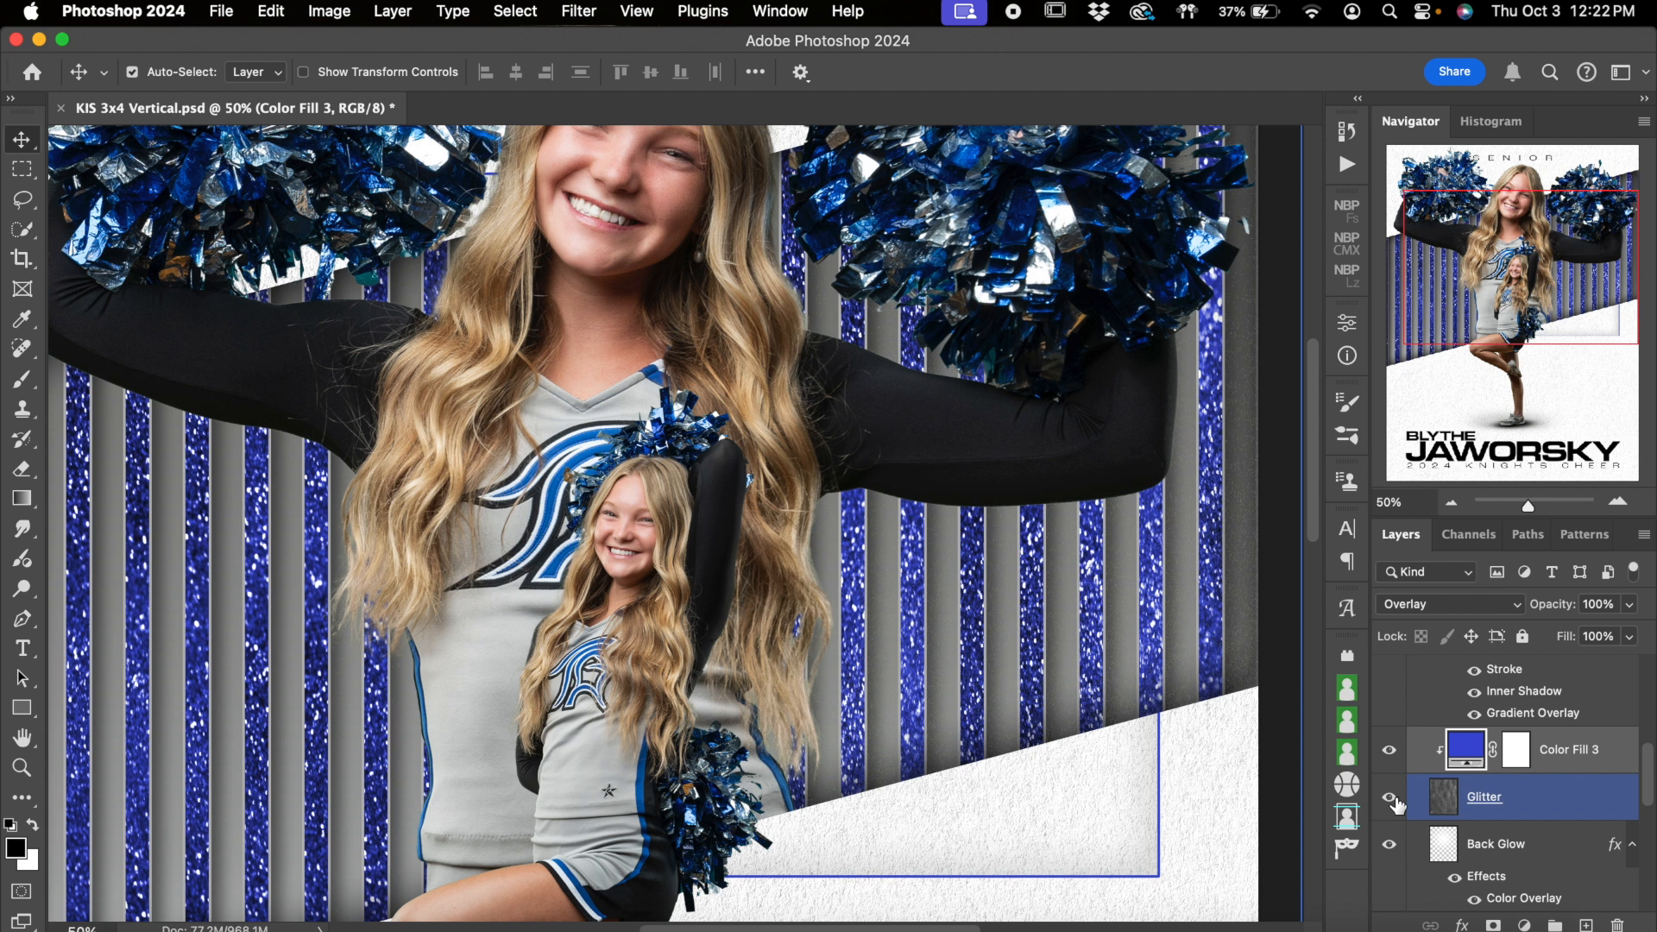
pyautogui.click(1391, 801)
# Switch the Back Glow layer off and on to compare the striped band without and with the glow
pyautogui.click(1408, 853)
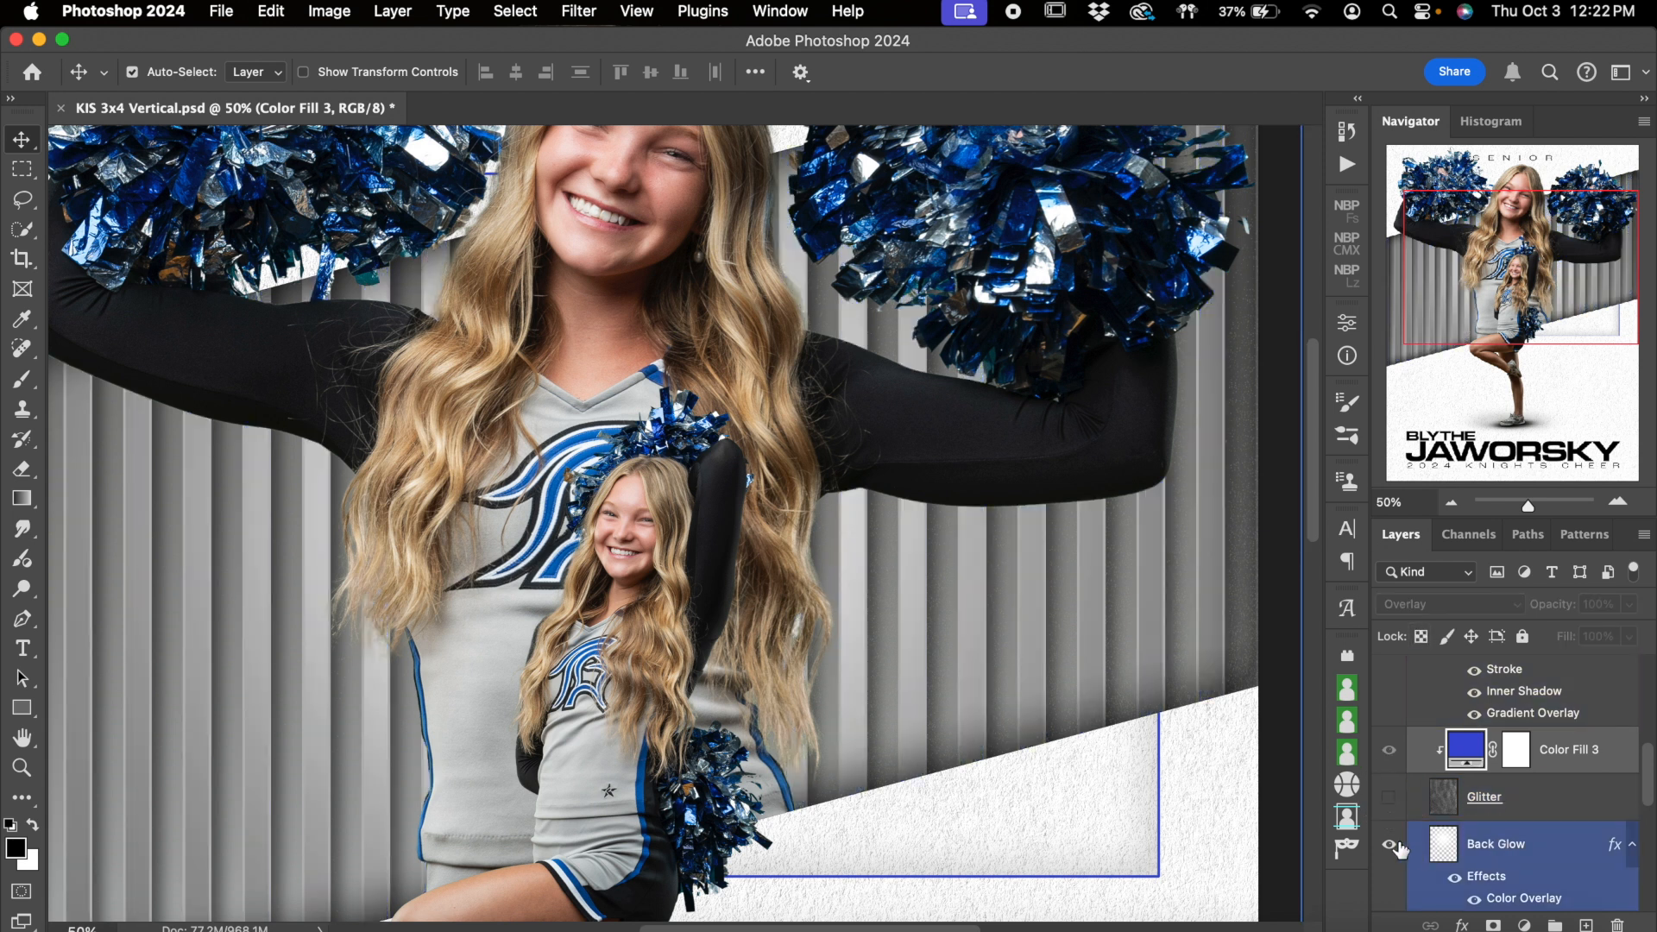
pyautogui.click(1388, 851)
pyautogui.click(1389, 851)
pyautogui.click(1389, 851)
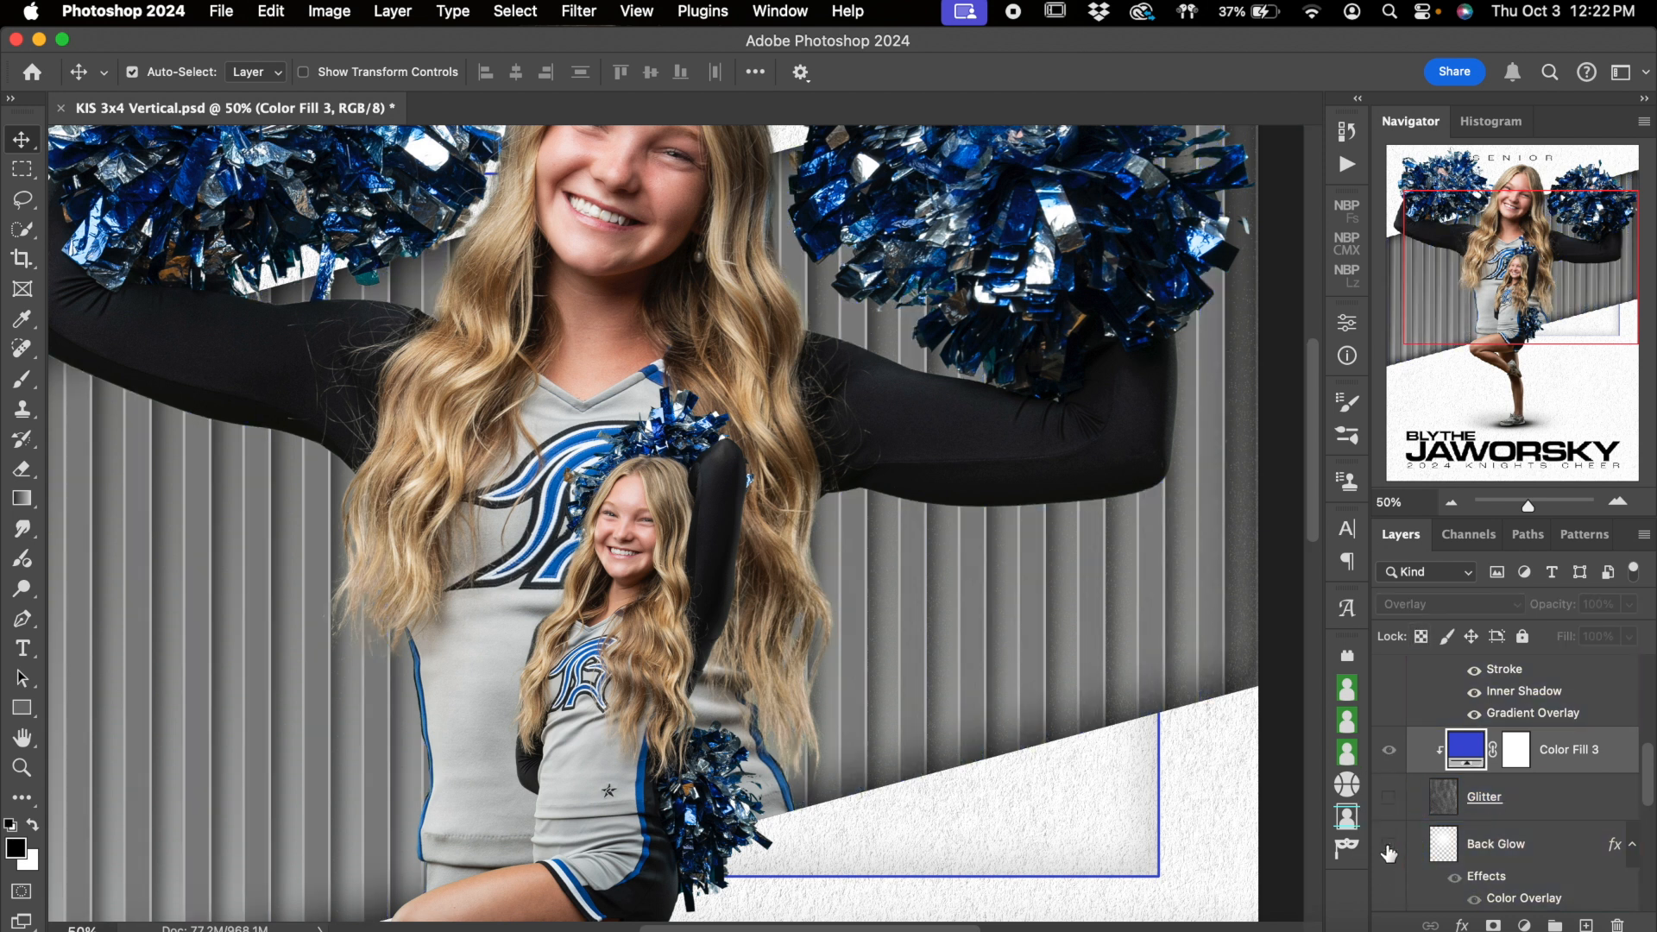
pyautogui.scroll(-6, 1144, 674)
pyautogui.hscroll(-3, 1144, 673)
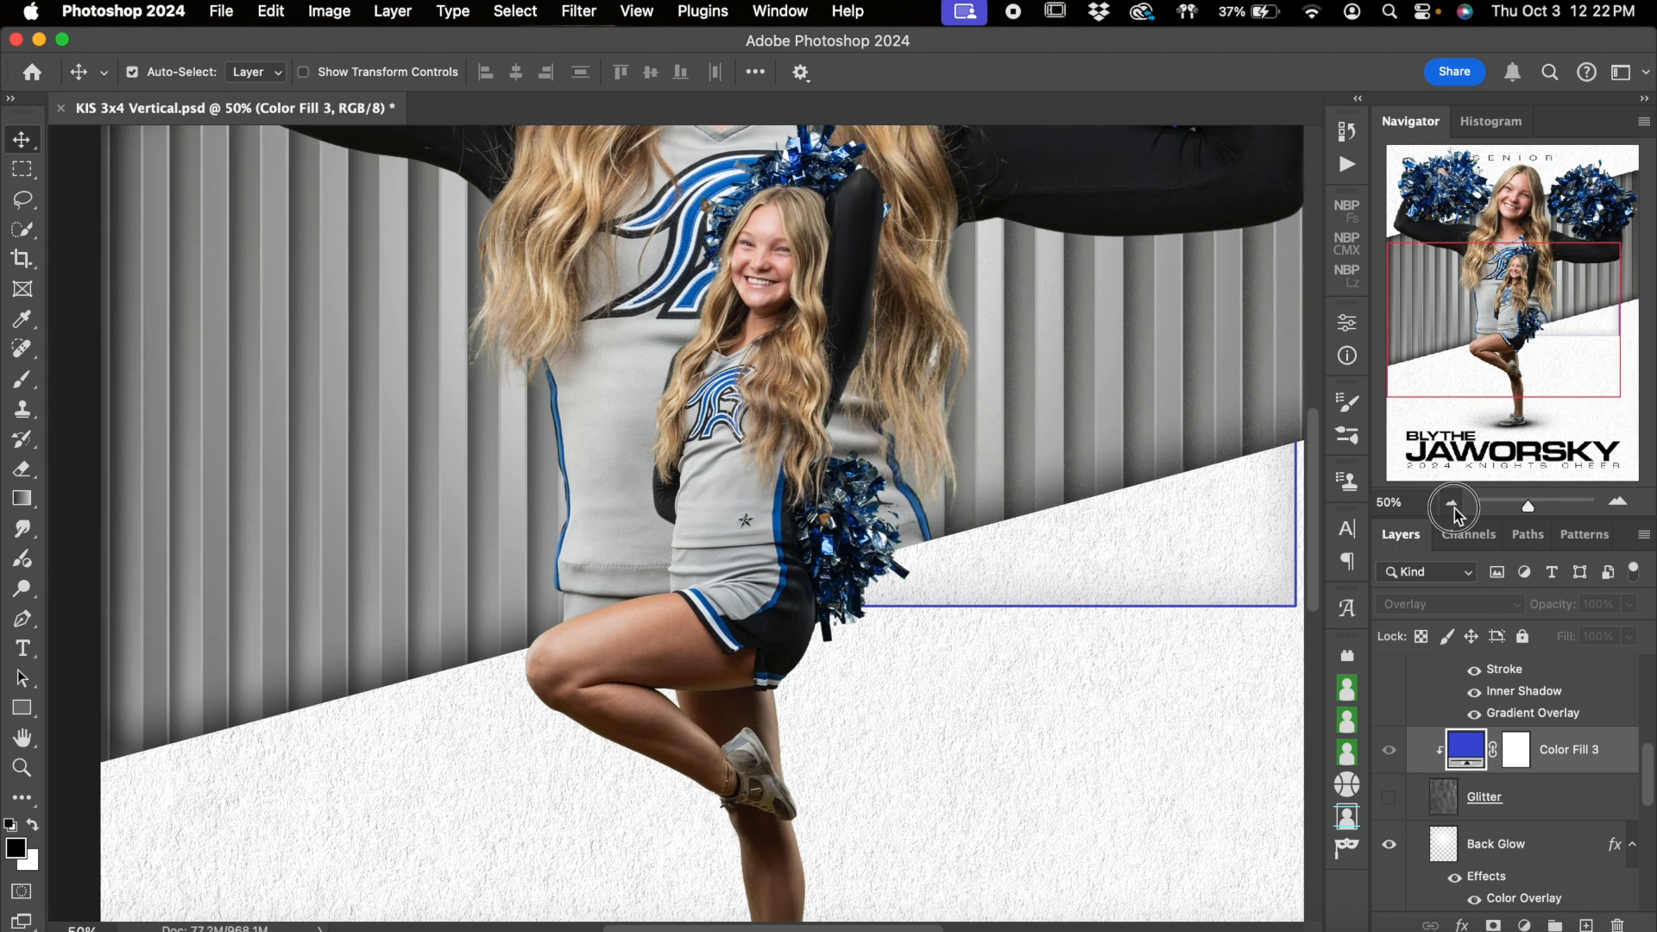
# Switch the Background Color layer off and on to compare the striped band without and with it
pyautogui.click(1453, 505)
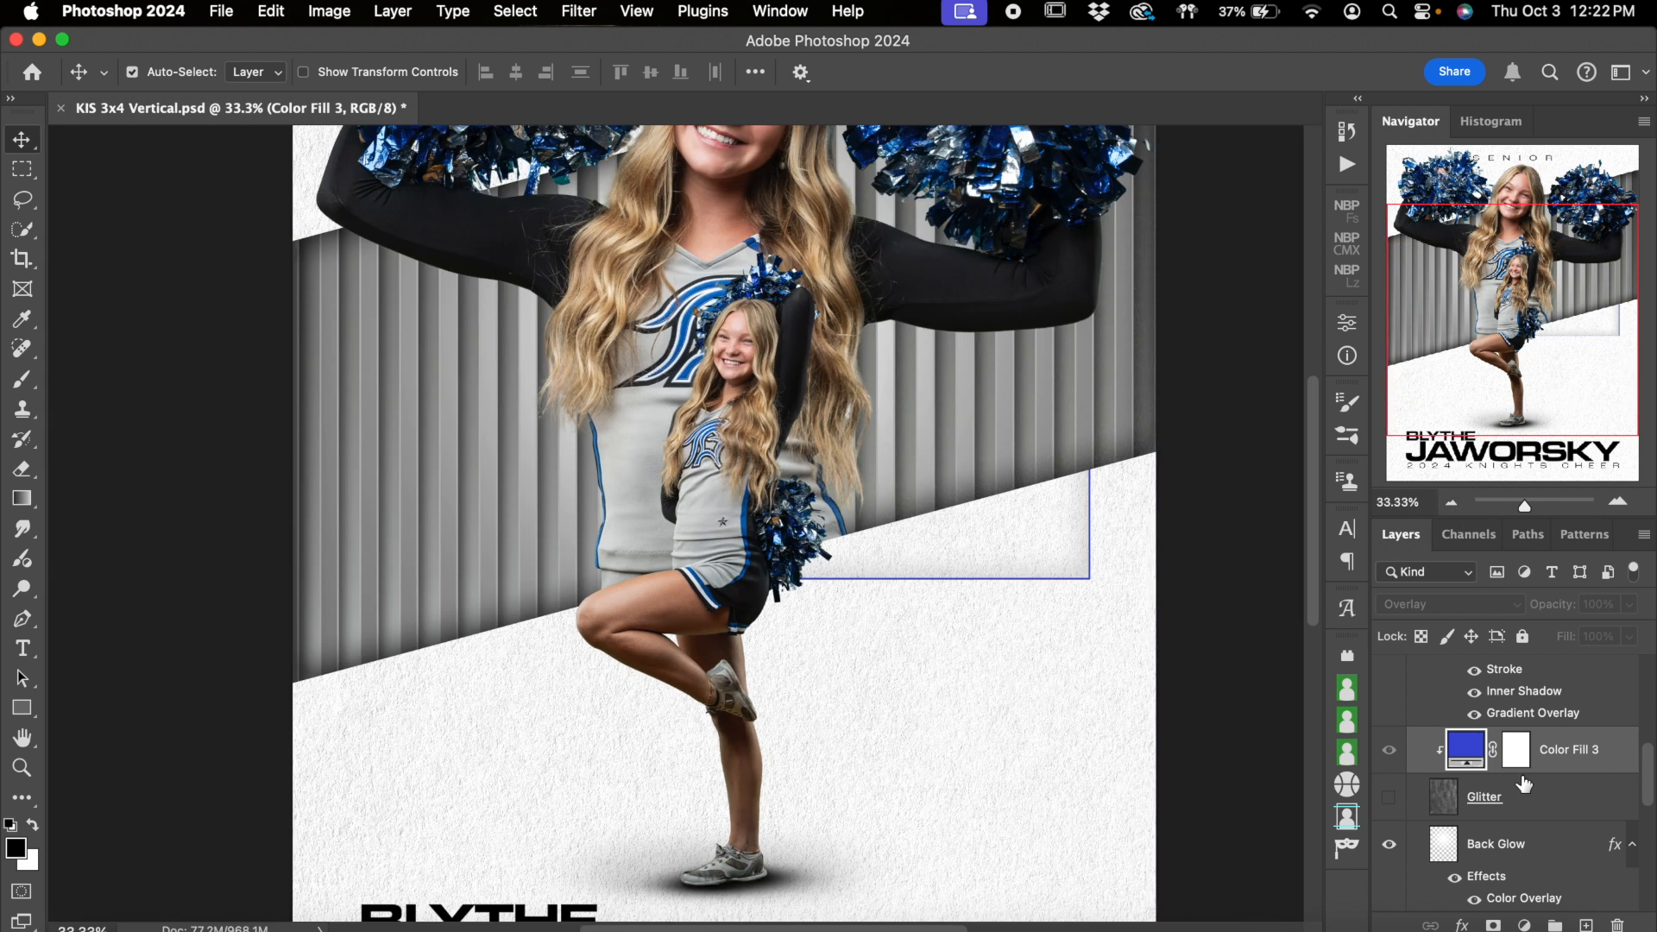
pyautogui.scroll(-1, 1519, 777)
pyautogui.scroll(-3, 1484, 781)
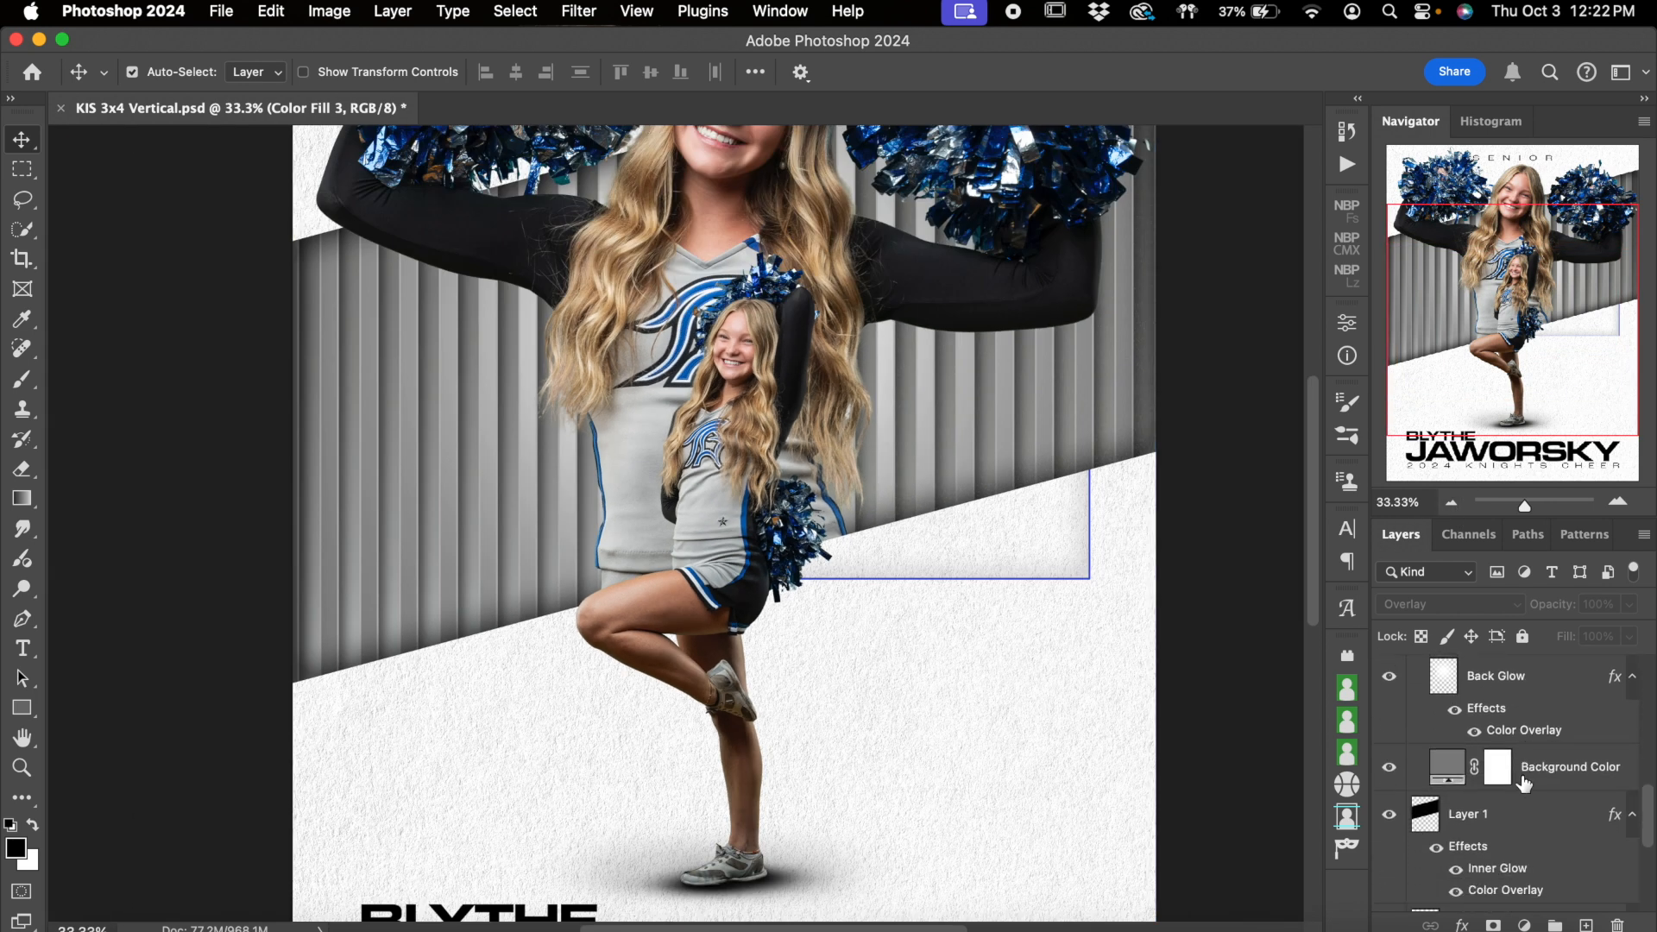
pyautogui.click(1435, 781)
pyautogui.click(1391, 771)
pyautogui.click(1390, 769)
pyautogui.click(1391, 769)
pyautogui.click(1391, 769)
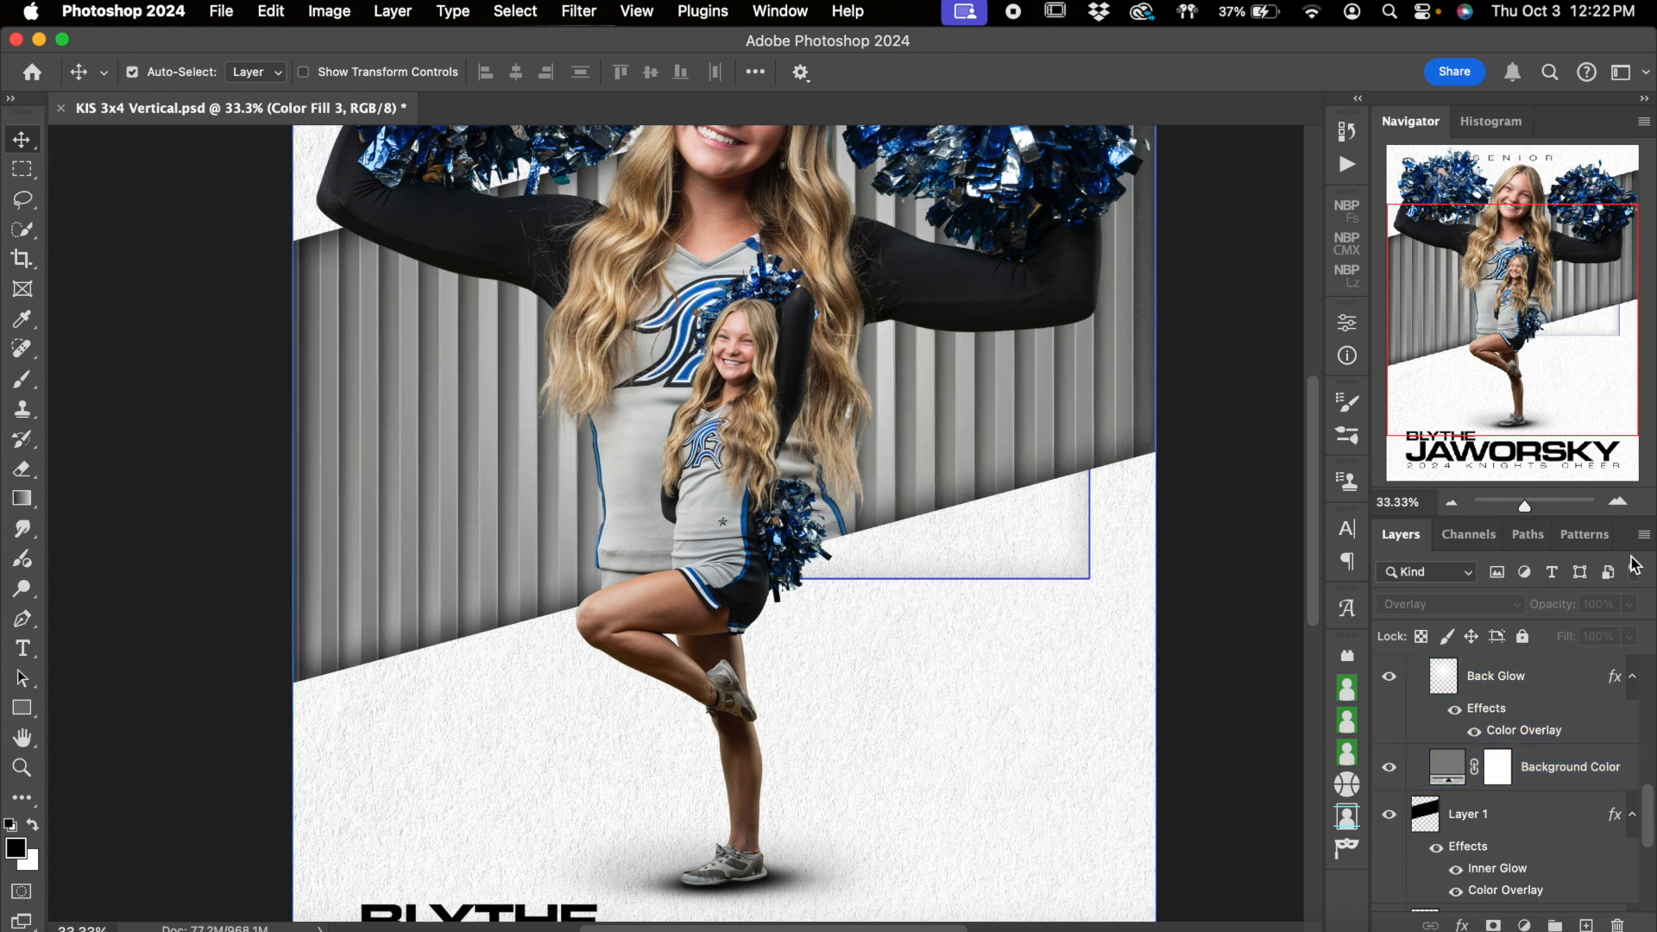
# Hide the Stripes 23 layer so only the plain background color shows in the angled band
pyautogui.click(1619, 502)
pyautogui.click(1619, 502)
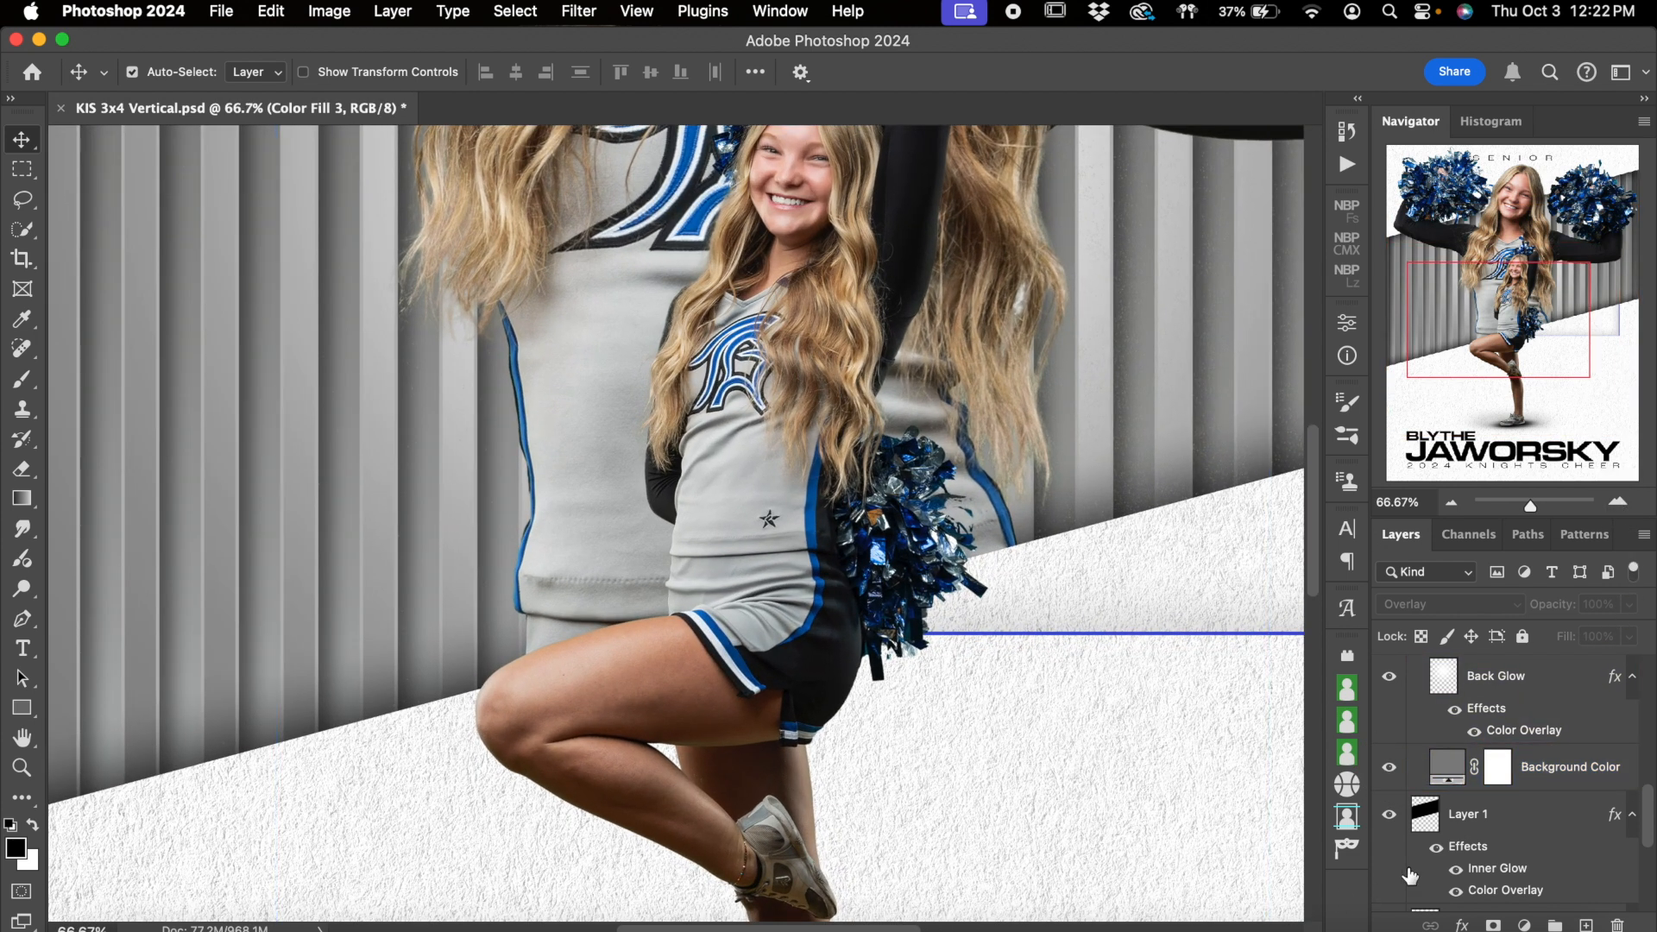
pyautogui.click(1521, 771)
pyautogui.scroll(1, 1521, 777)
pyautogui.scroll(3, 1520, 780)
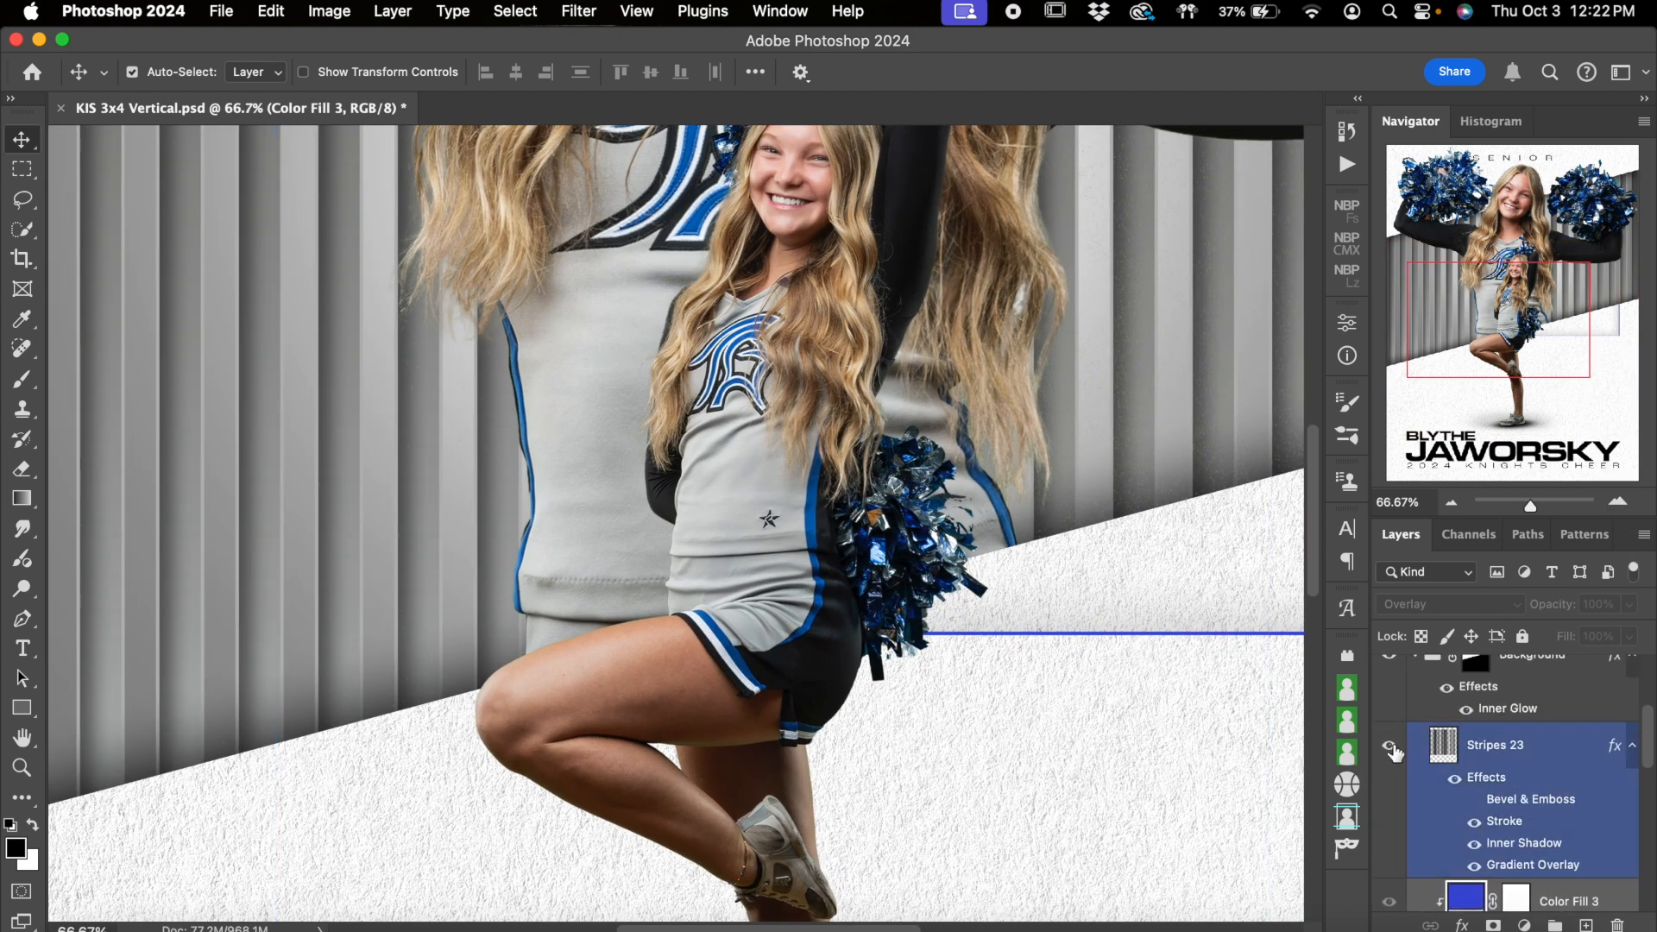
pyautogui.click(1390, 746)
pyautogui.click(1452, 503)
pyautogui.press('super+minus')
pyautogui.scroll(-3, 1541, 867)
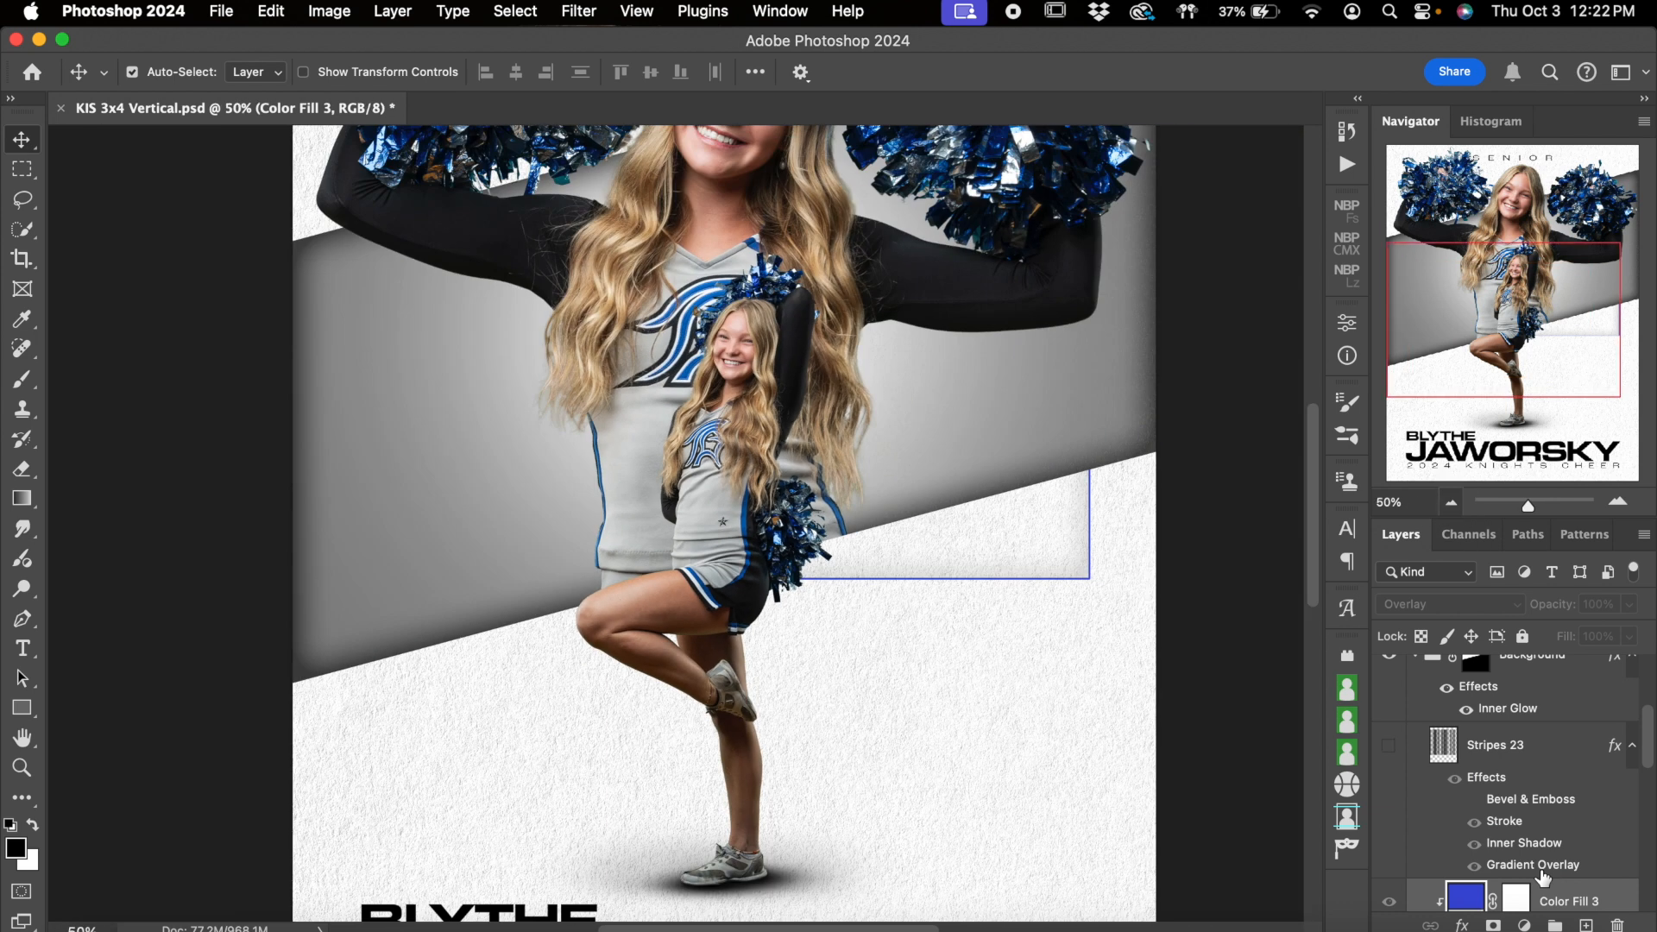
# Change the Background Color fill layer to bright red (ff0000)
pyautogui.click(1531, 867)
pyautogui.scroll(-1, 1477, 871)
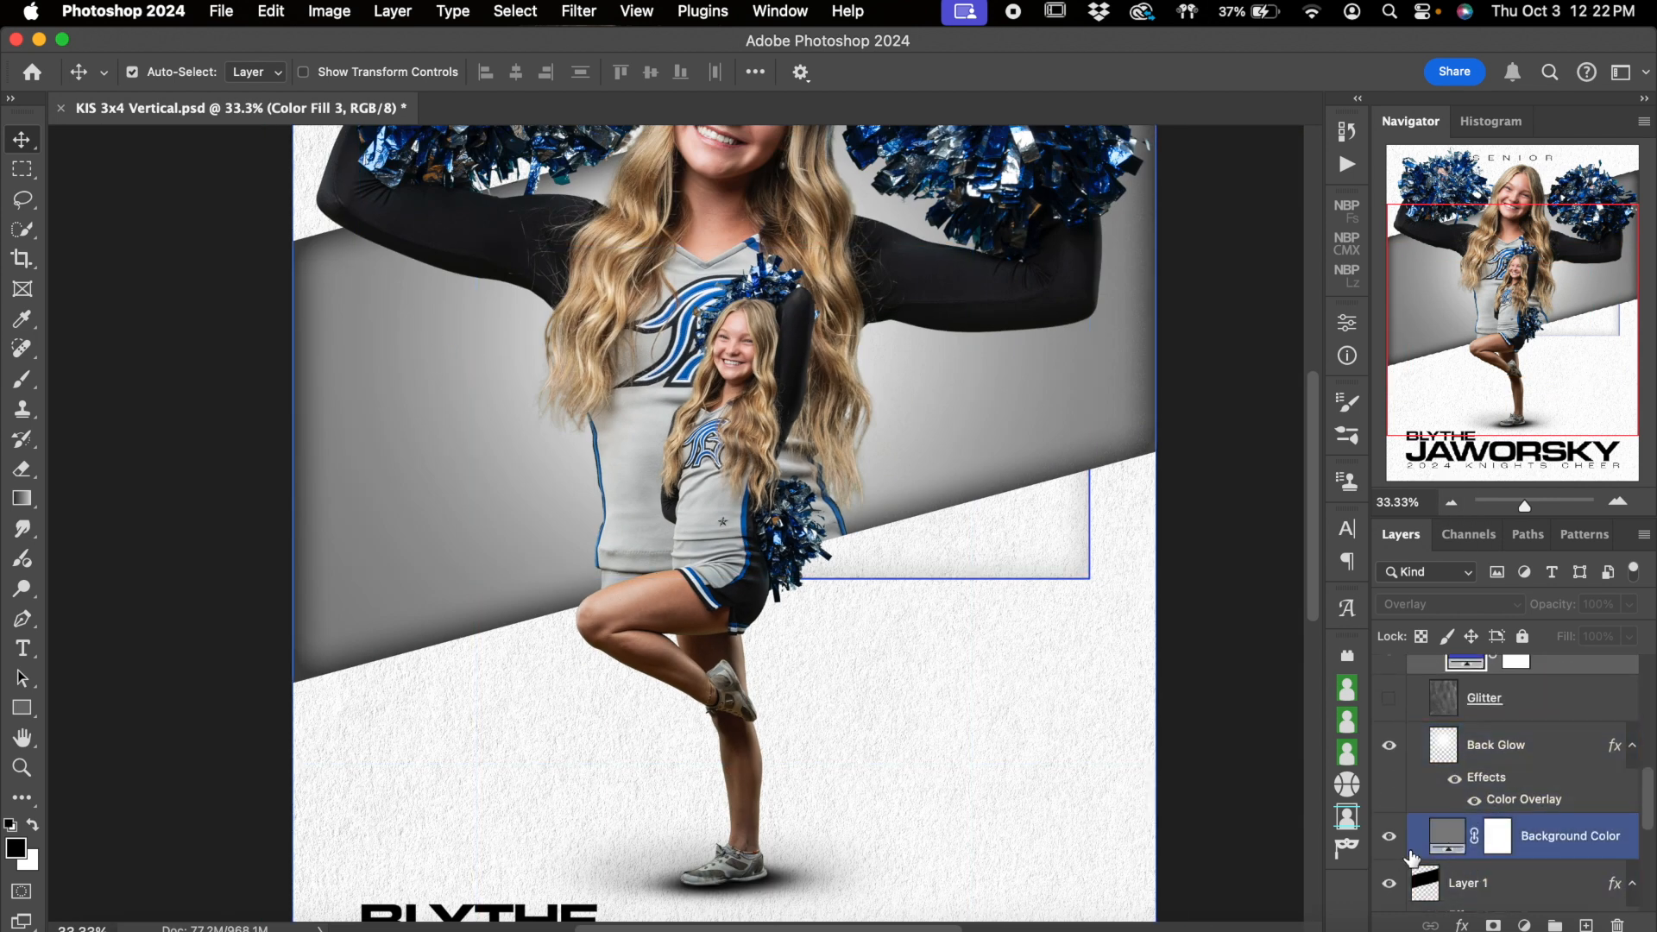
pyautogui.doubleClick(1455, 835)
pyautogui.click(1159, 587)
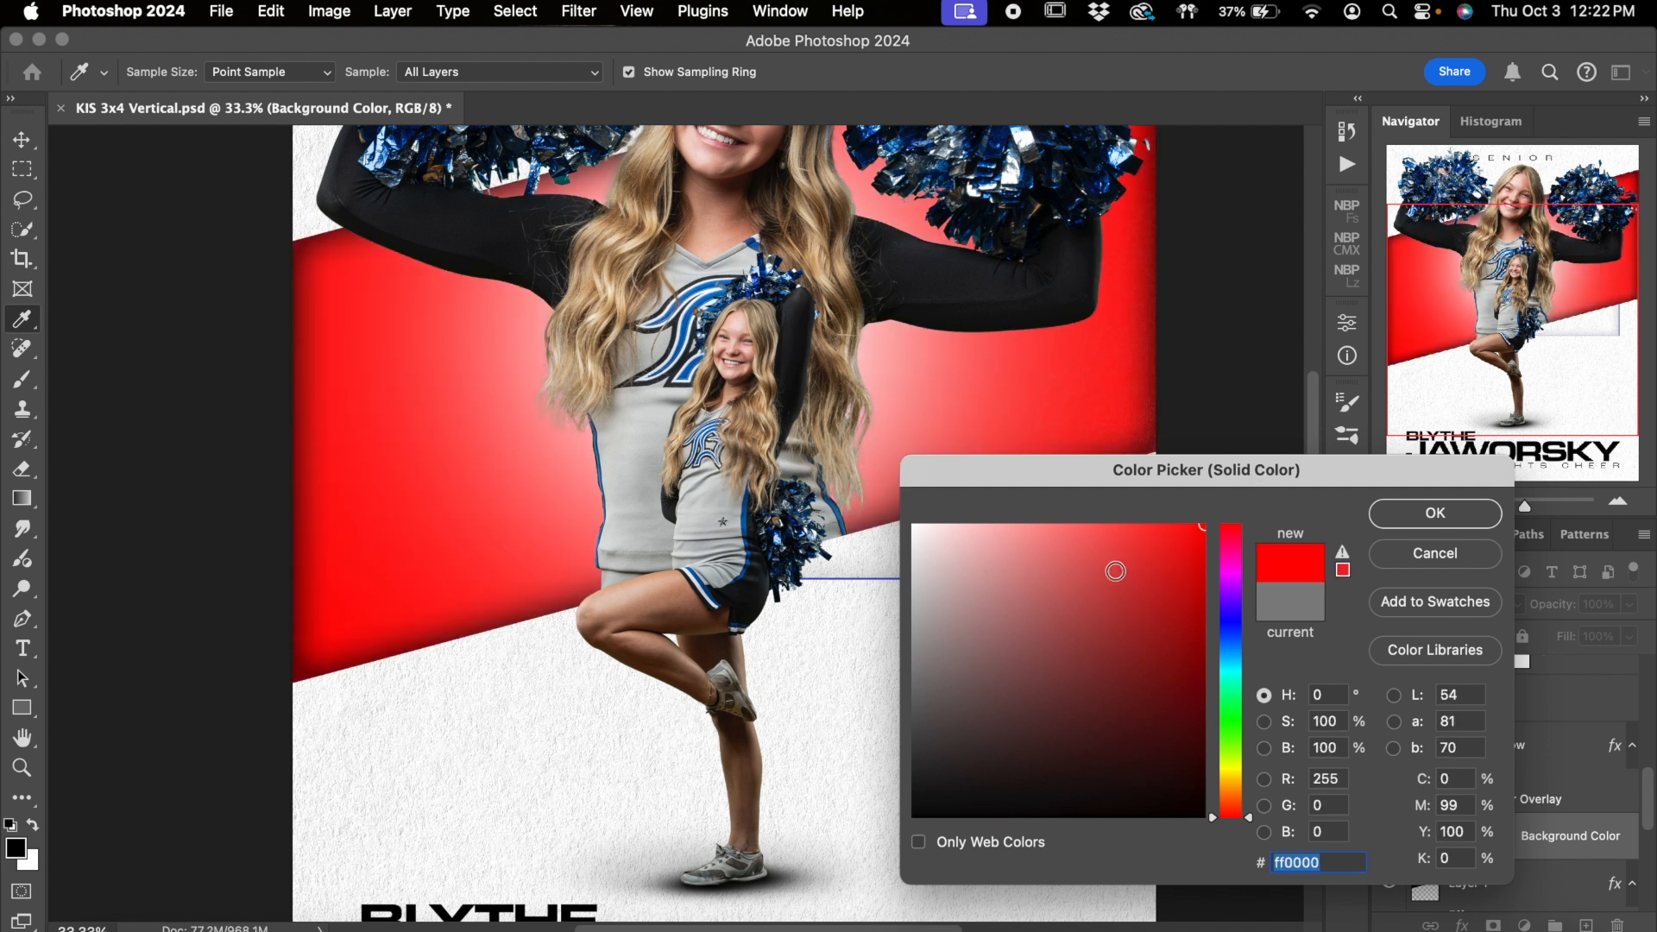
pyautogui.click(1021, 524)
pyautogui.moveTo(915, 502); pyautogui.dragTo(909, 500)
pyautogui.moveTo(1104, 603); pyautogui.dragTo(1480, 458)
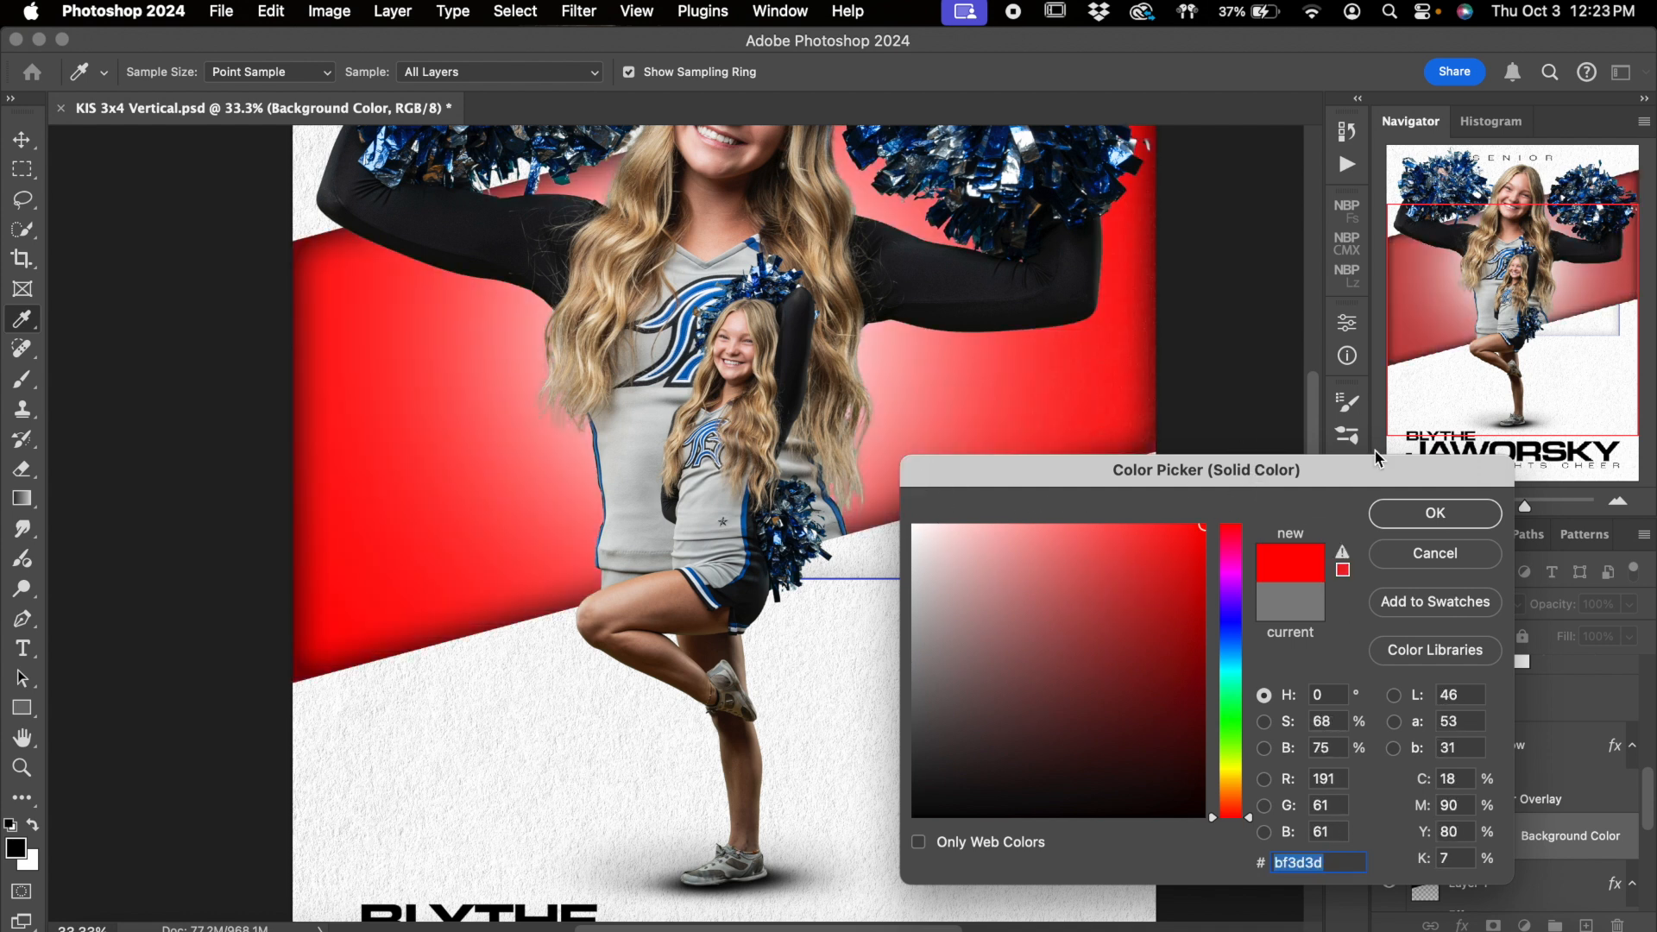
pyautogui.click(1423, 512)
# Show the Stripes 23 layer over the red background to preview the two-tone band
pyautogui.scroll(5, 1474, 715)
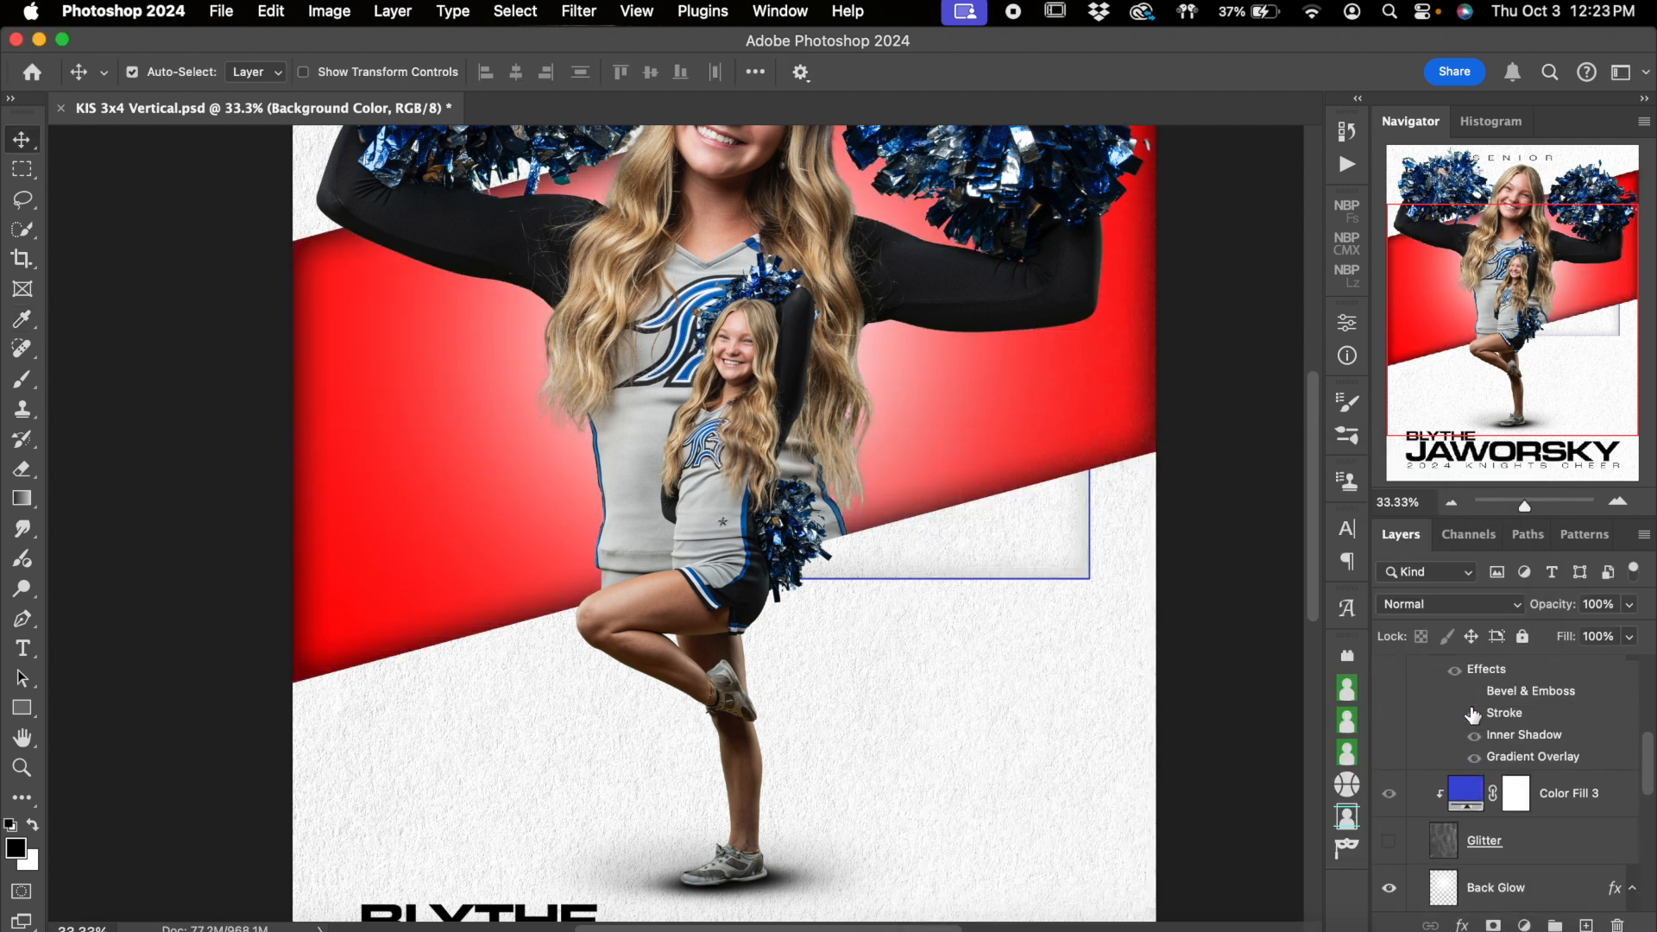
pyautogui.click(1389, 707)
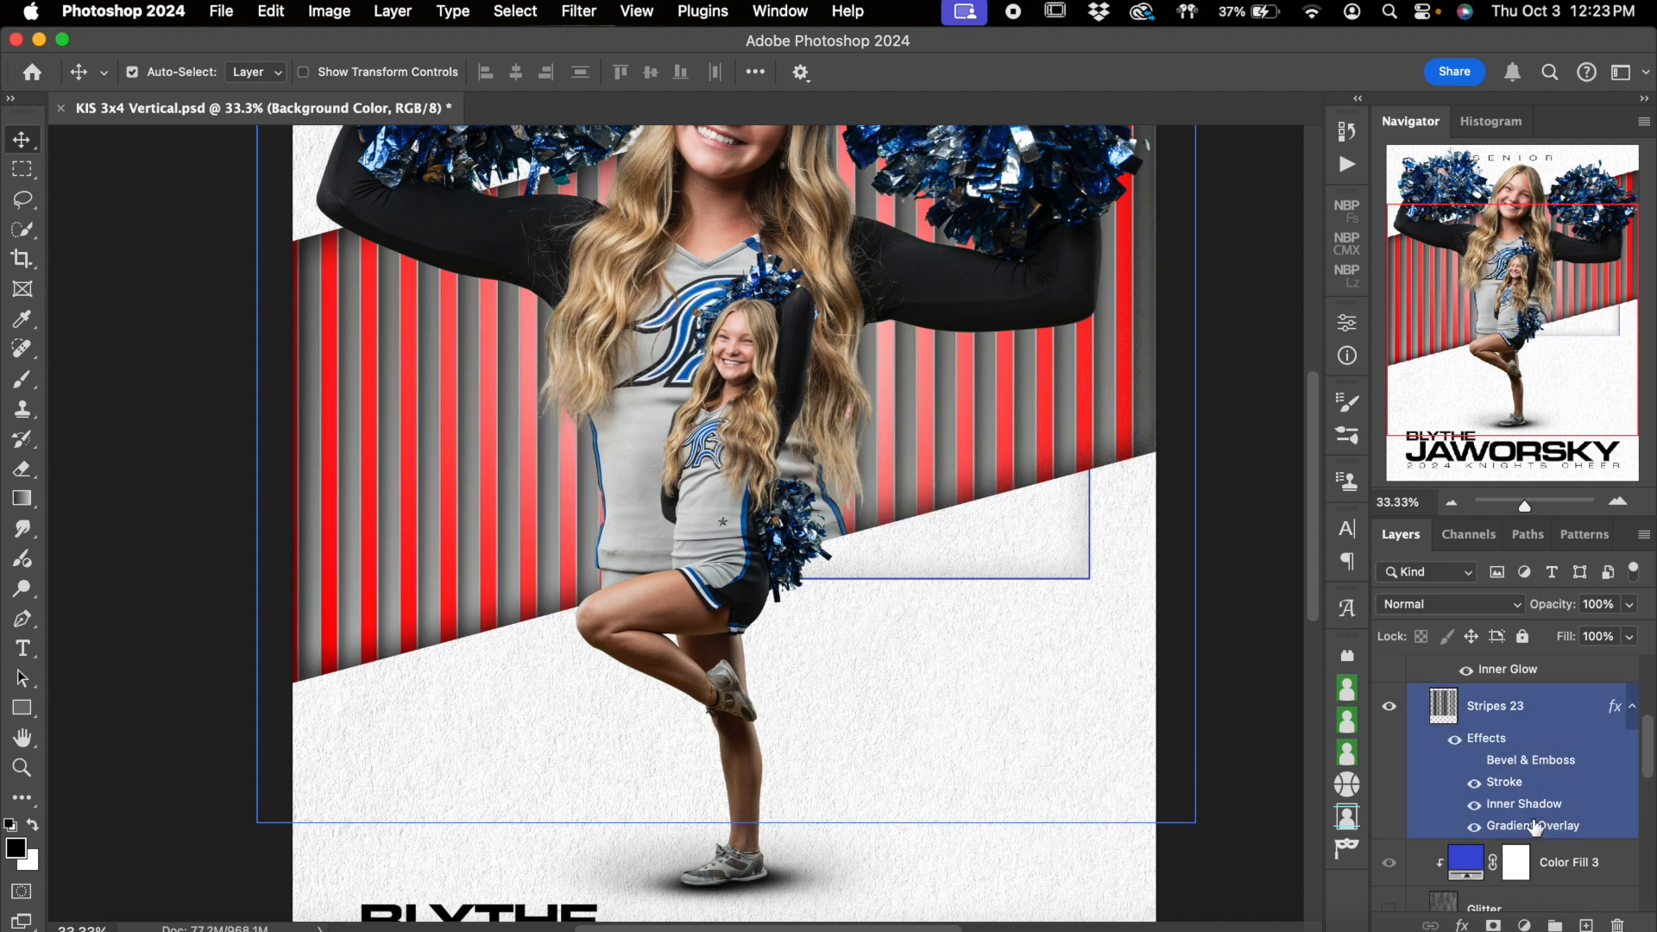
pyautogui.scroll(-4, 1571, 808)
pyautogui.click(1438, 870)
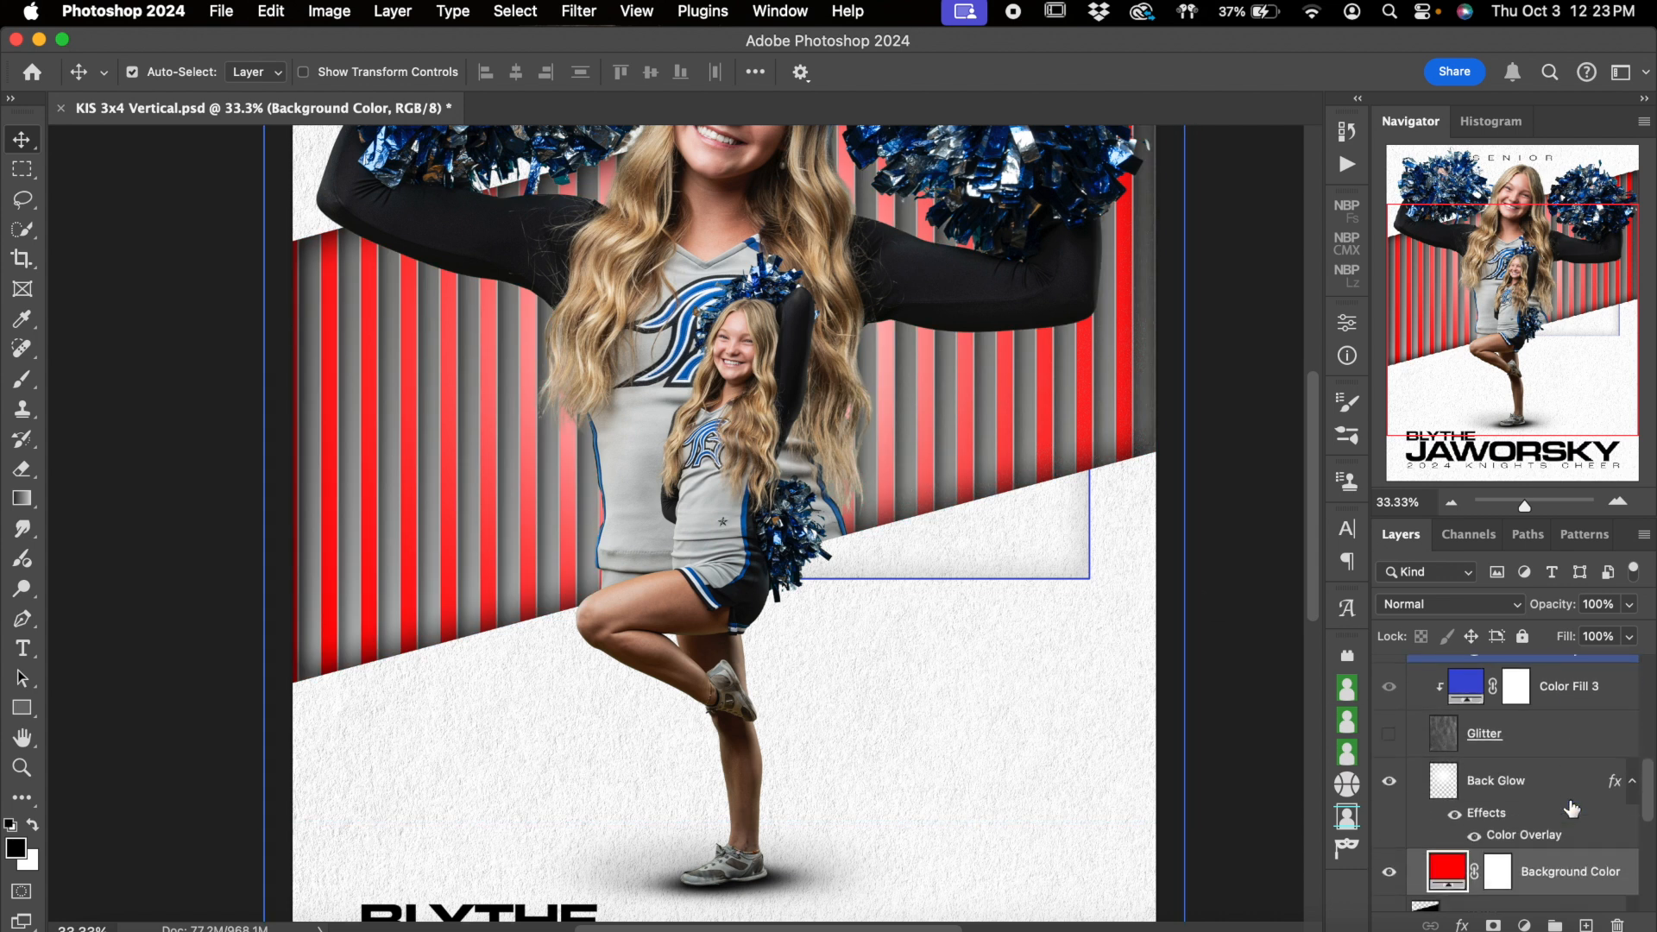
# Undo the red background color and make the Stripes 23 layer visible over the gray fill
pyautogui.click(1398, 877)
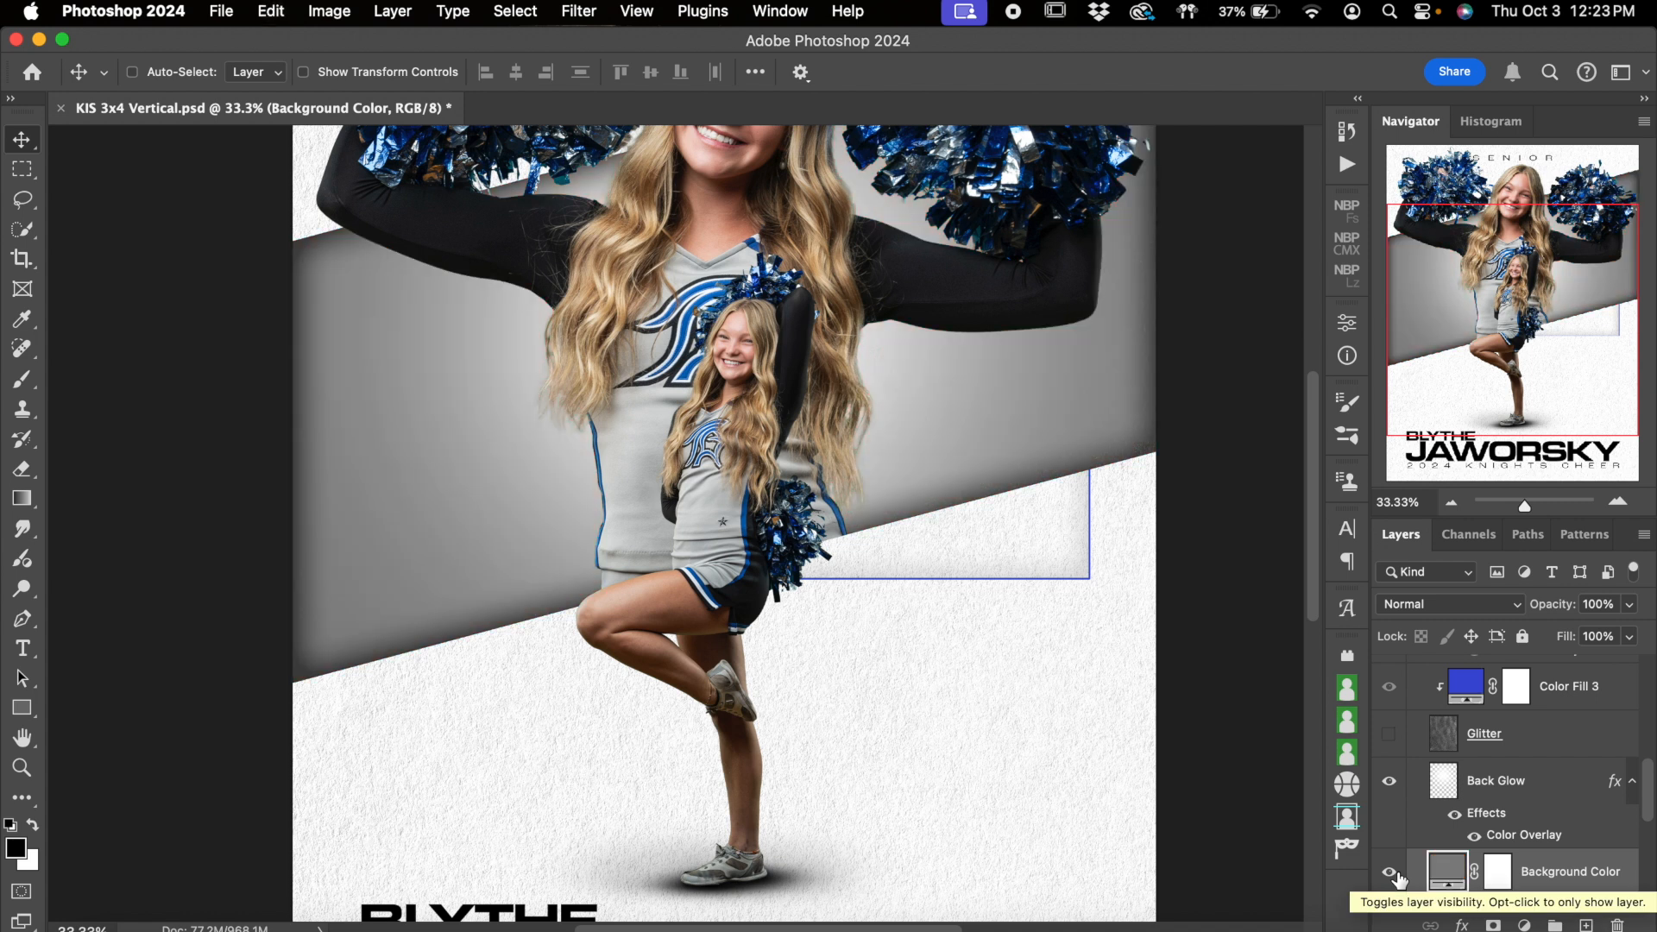
pyautogui.scroll(3, 1545, 829)
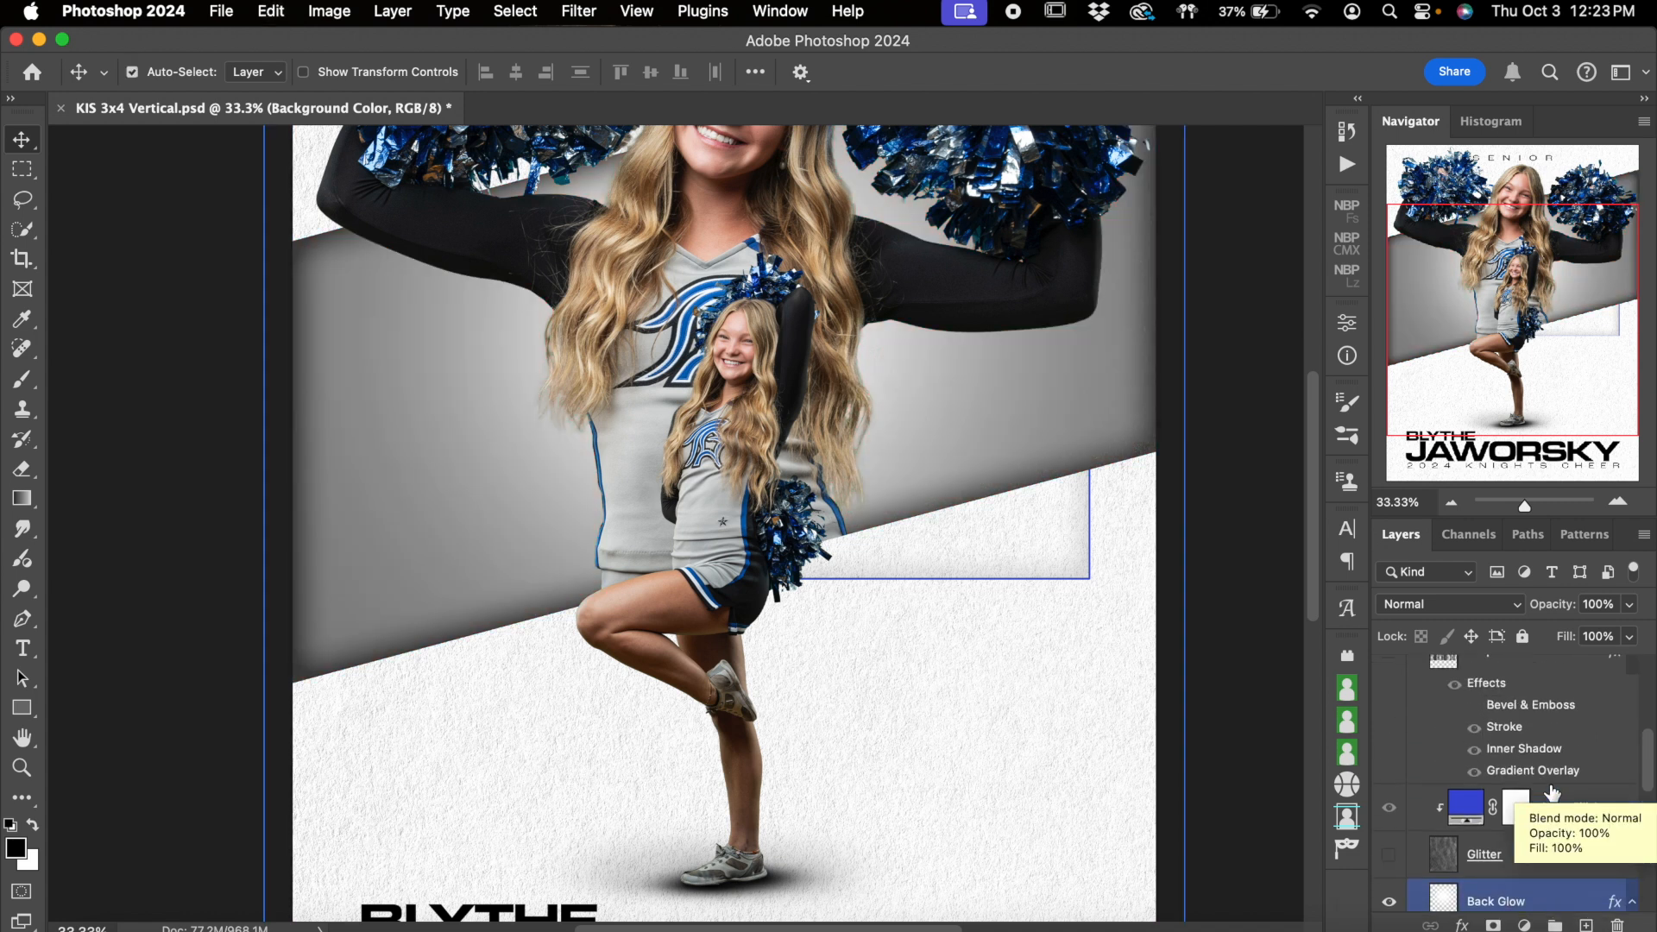
pyautogui.click(1389, 671)
pyautogui.scroll(2, 1424, 691)
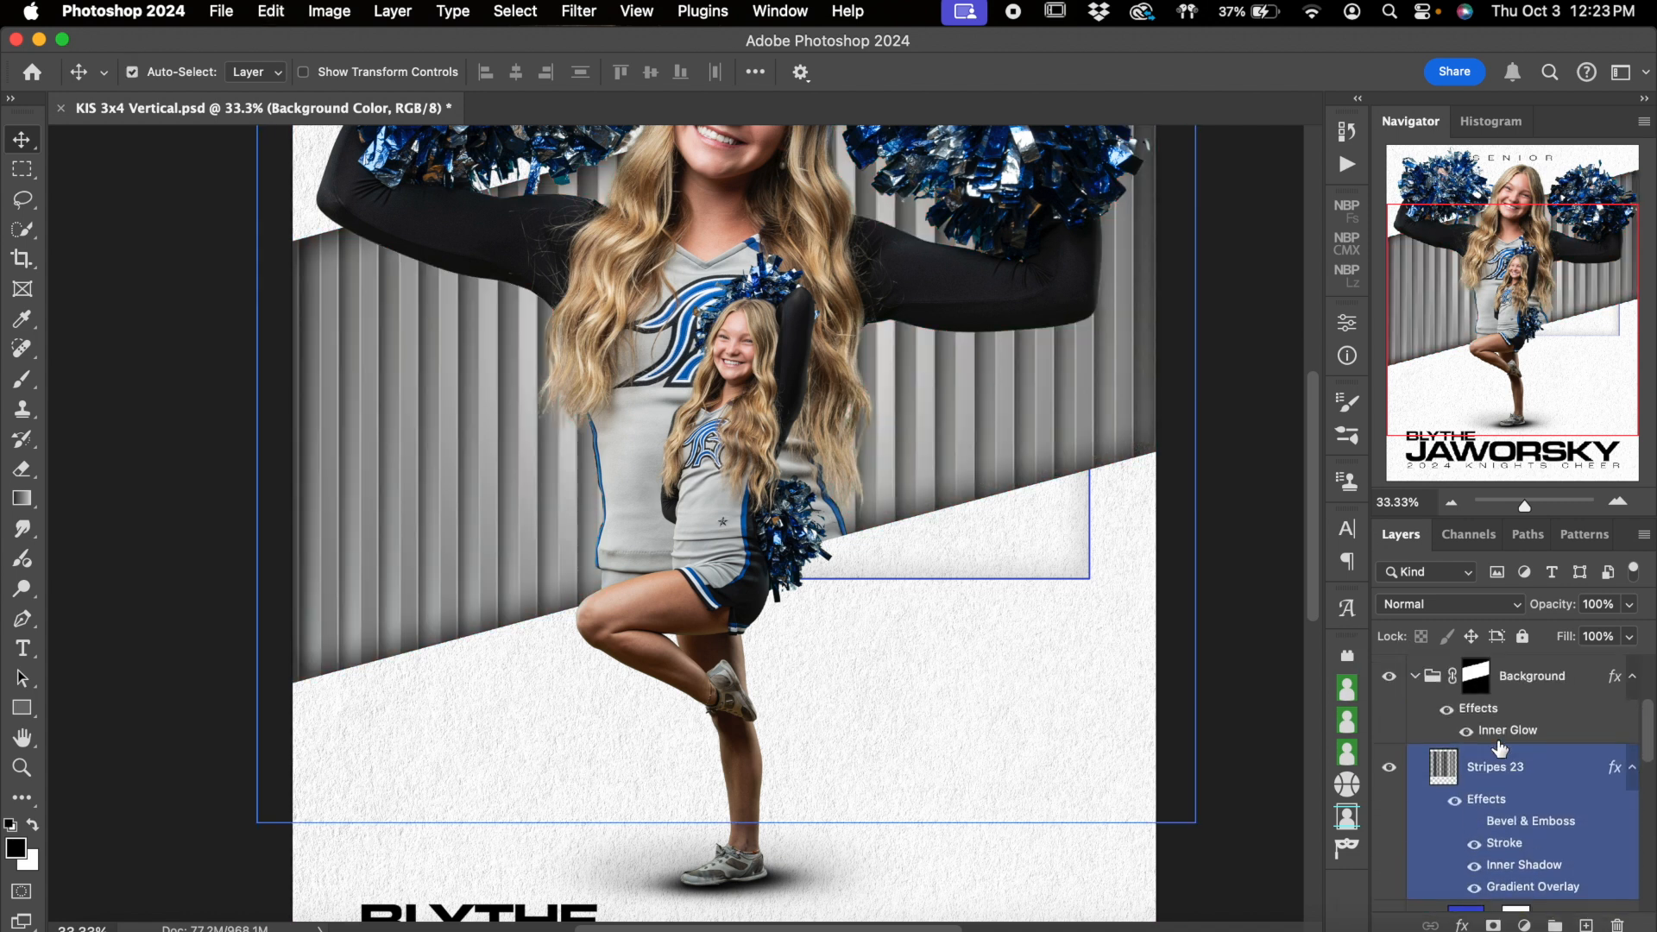
# Collapse the Background group and switch Layer 1 beneath it off and on
pyautogui.scroll(2, 1499, 747)
pyautogui.click(1424, 701)
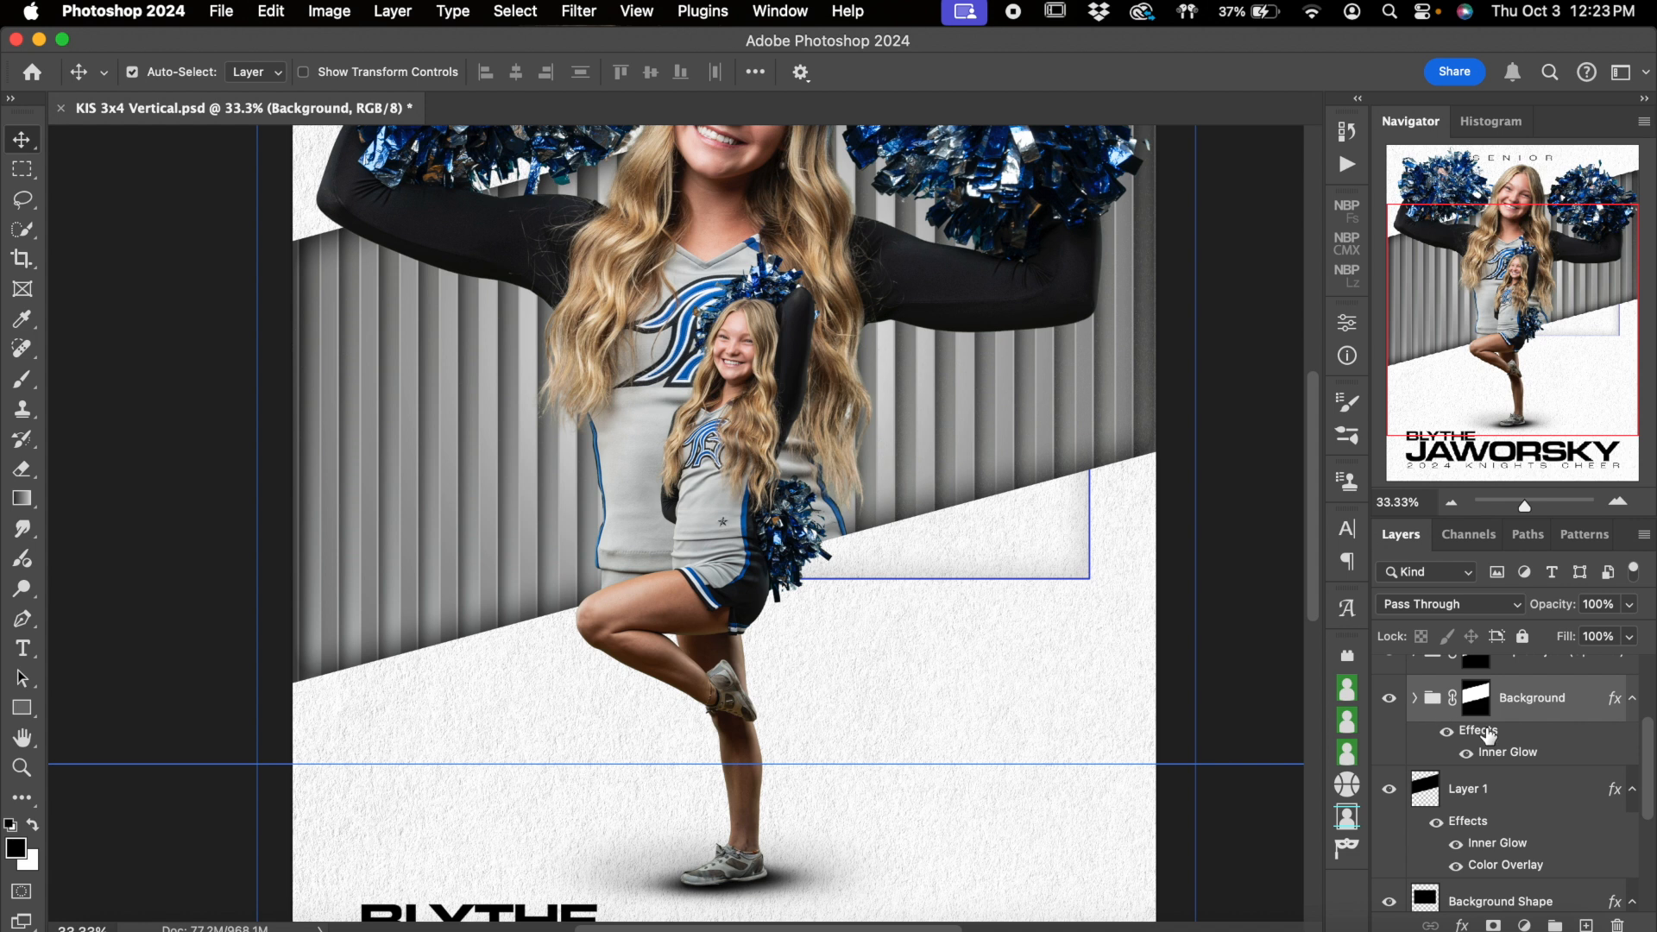
pyautogui.scroll(-2, 1488, 735)
pyautogui.click(1397, 725)
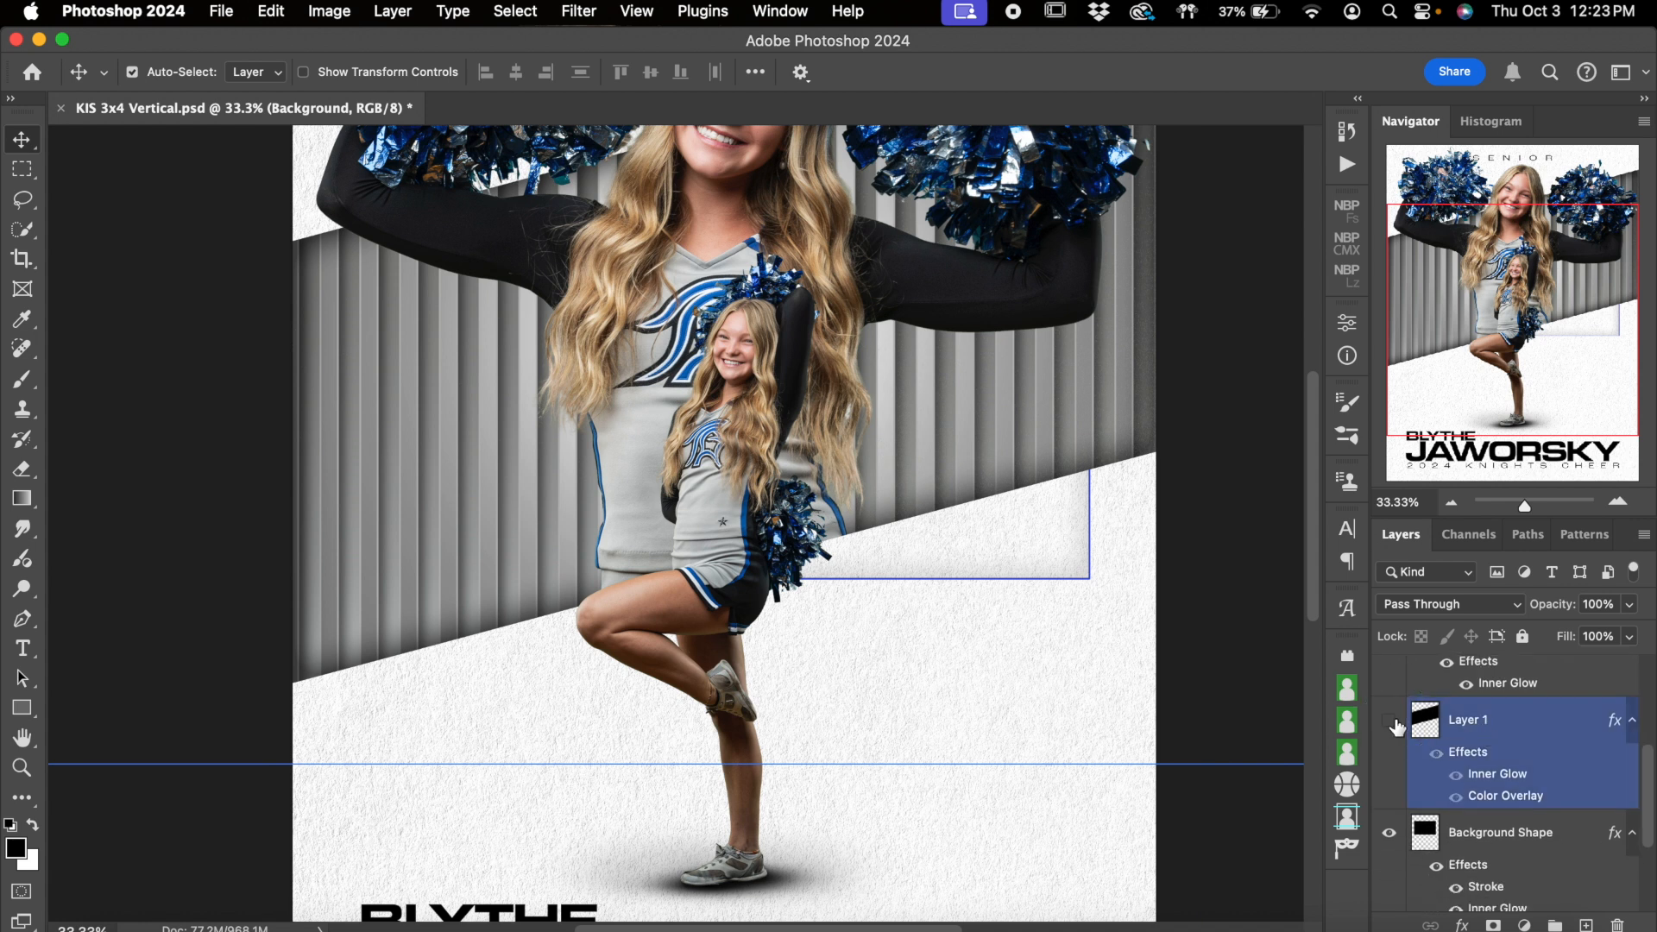
pyautogui.click(1395, 725)
pyautogui.scroll(4, 1464, 747)
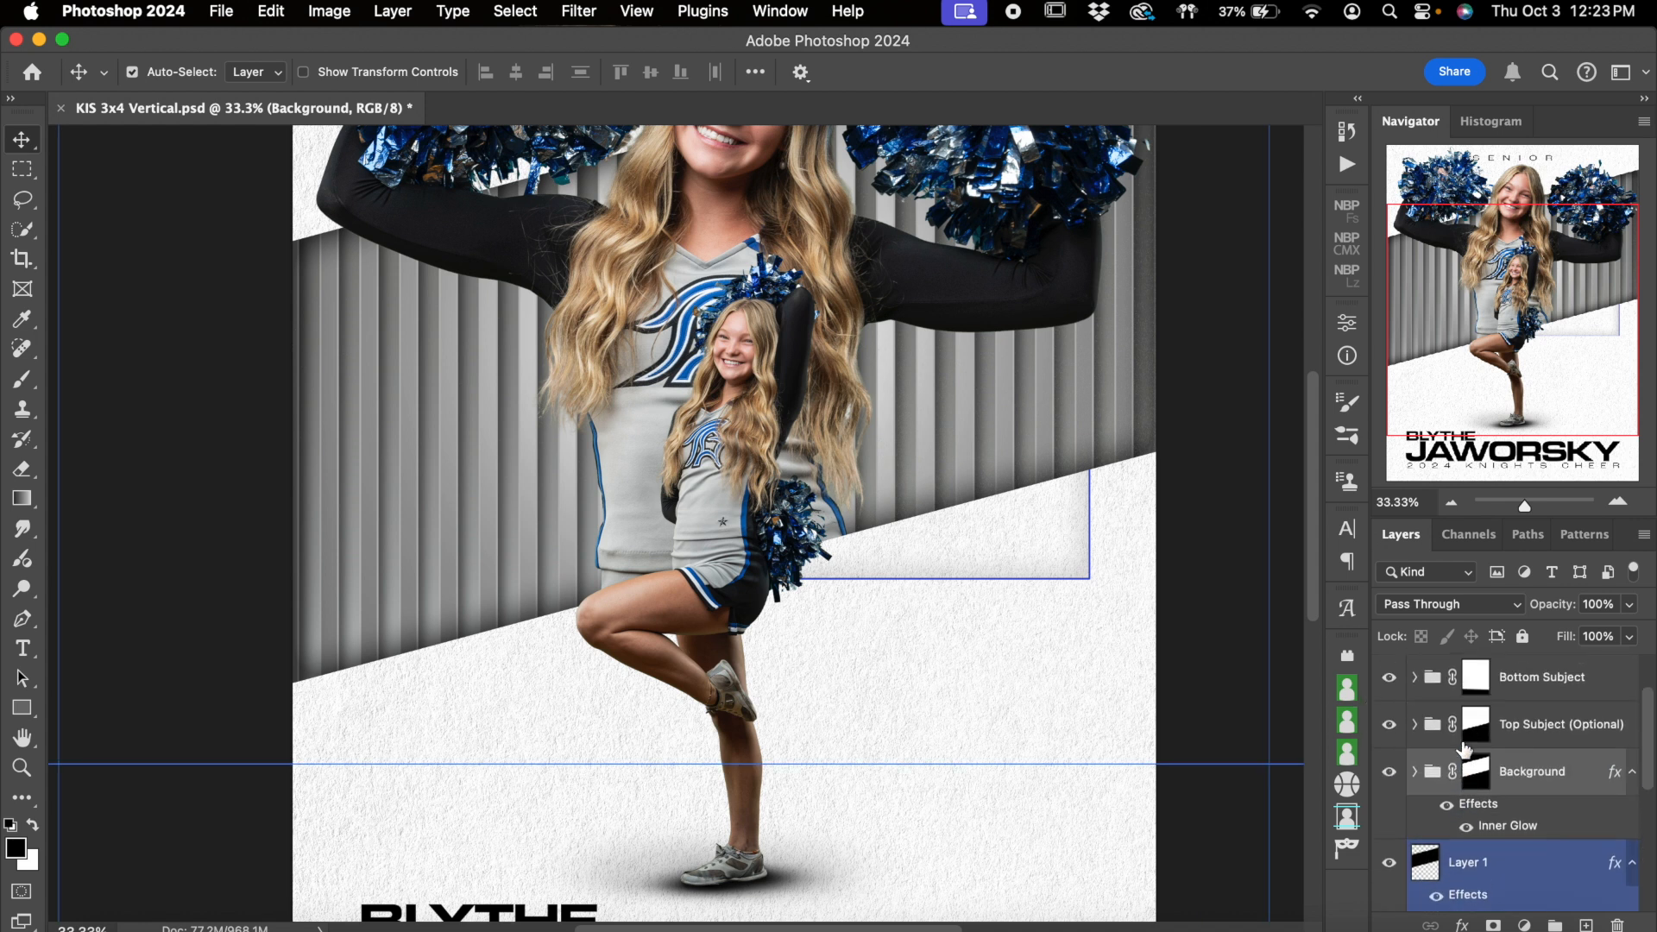
# Hide the Background group and switch Layer 1 off and on to examine the plain angled band
pyautogui.click(1389, 772)
pyautogui.scroll(-2, 1389, 777)
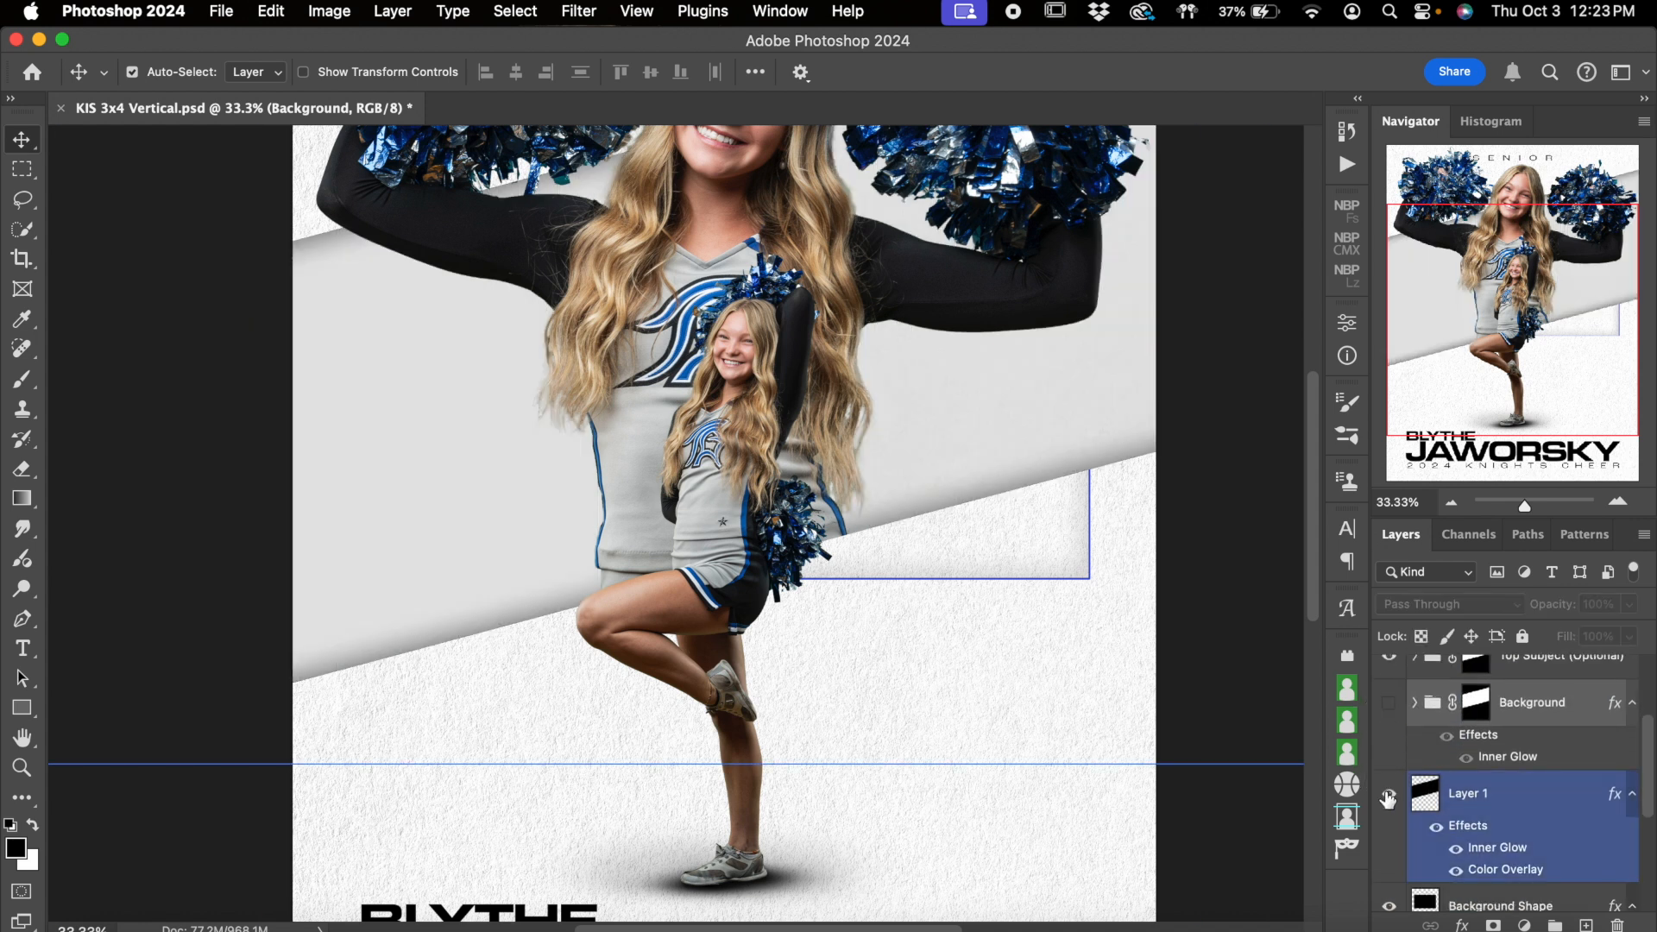
pyautogui.click(1389, 795)
pyautogui.click(1389, 795)
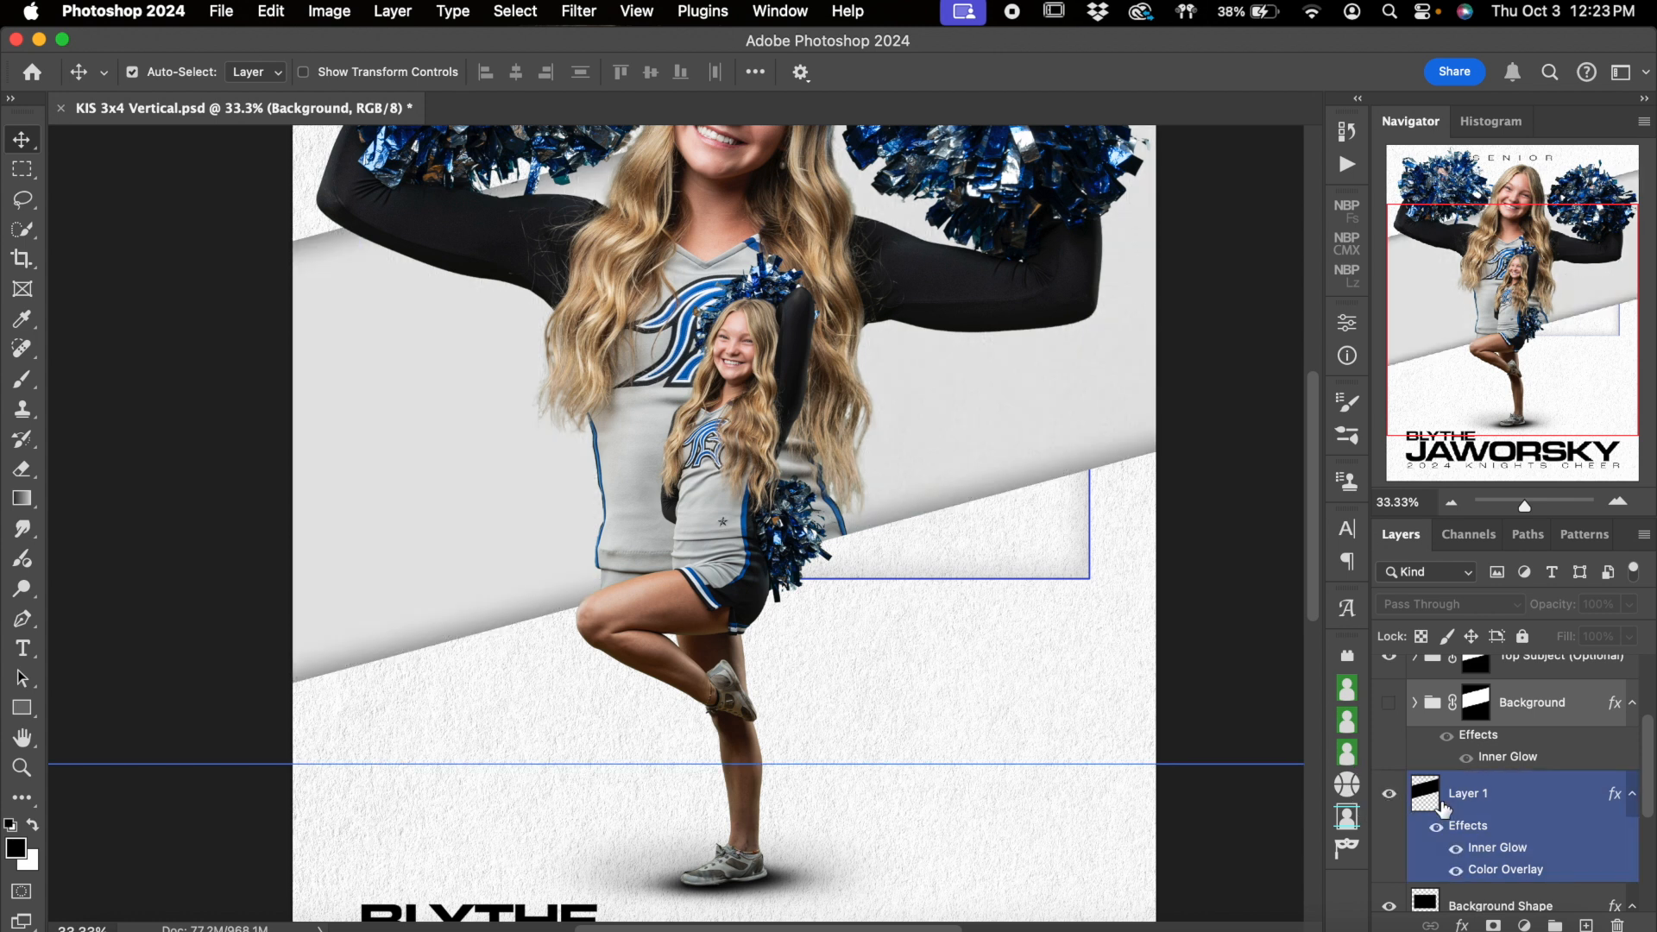
pyautogui.scroll(3, 1105, 490)
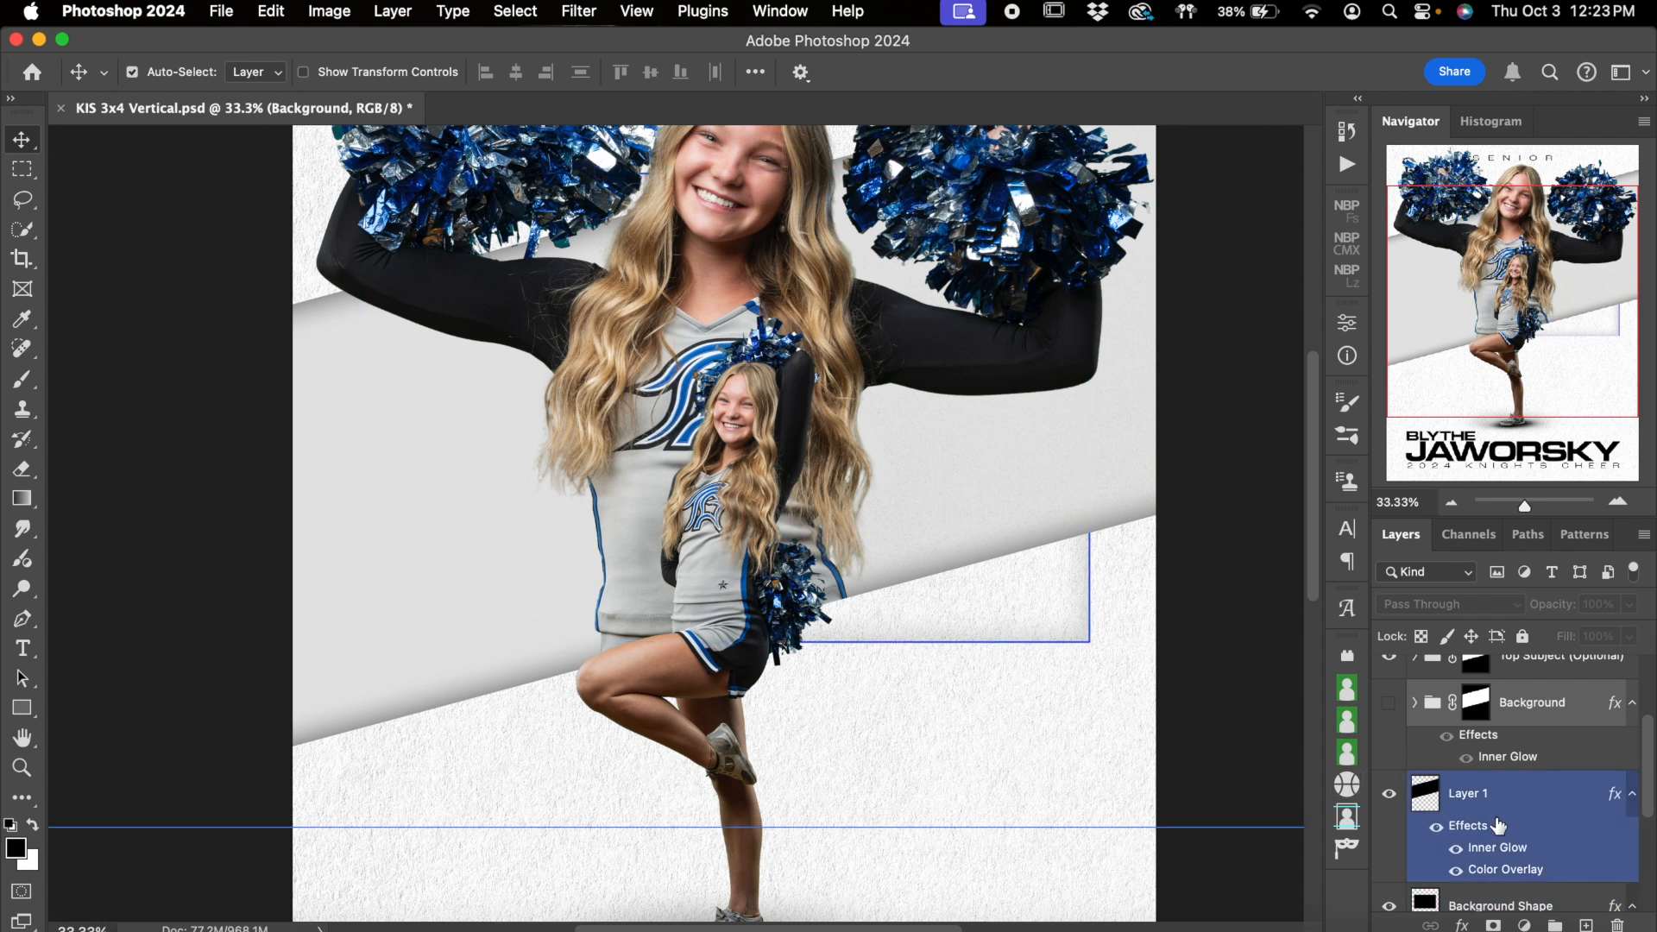
# Switch all Layer 1 effects, and its Inner Glow alone, off and on to compare the band's edge shading
pyautogui.click(1436, 834)
pyautogui.click(1435, 834)
pyautogui.click(1456, 849)
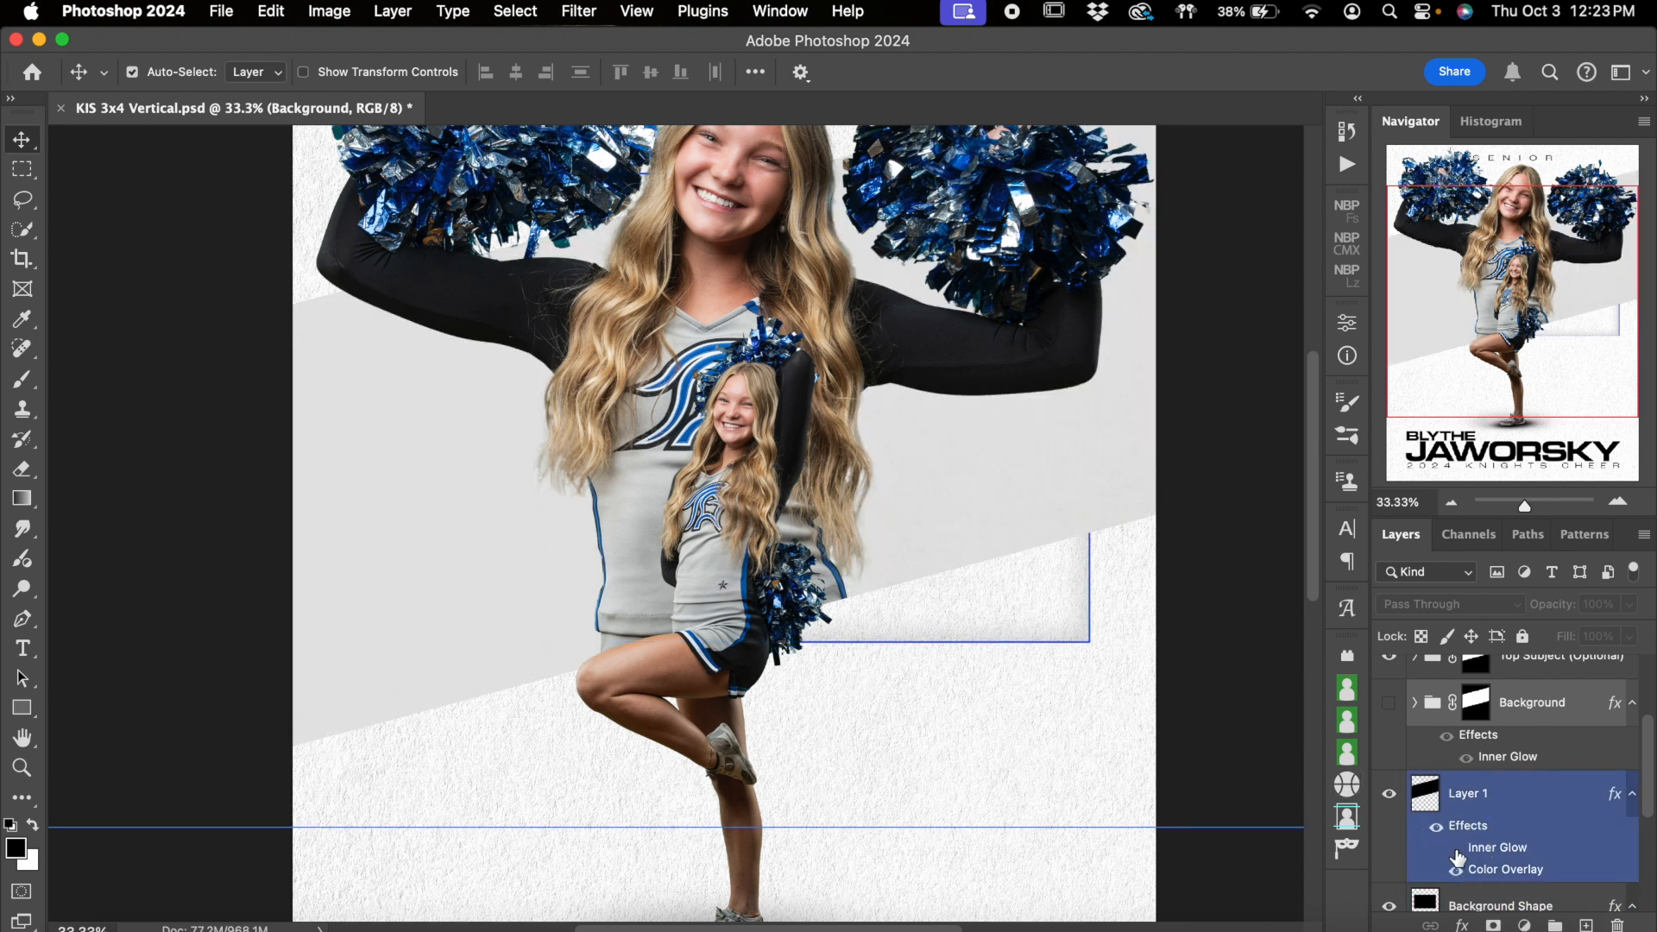
pyautogui.click(1457, 853)
pyautogui.click(1457, 852)
pyautogui.click(1457, 852)
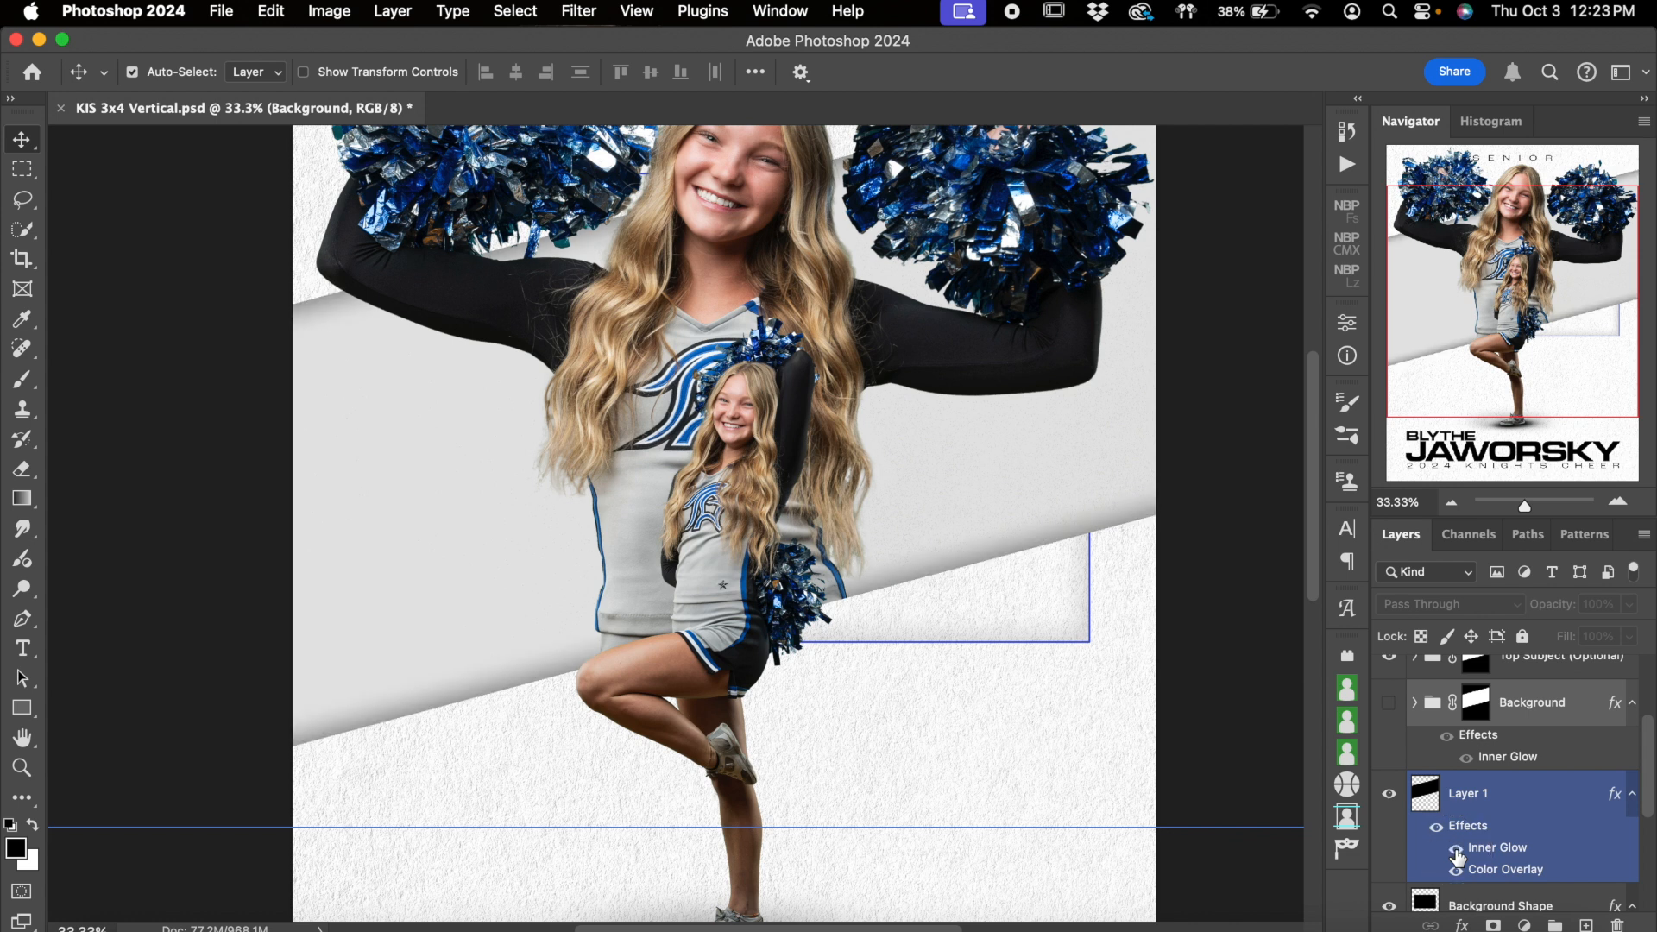
# Show the Background group again and turn off its Inner Glow effect
pyautogui.click(1389, 701)
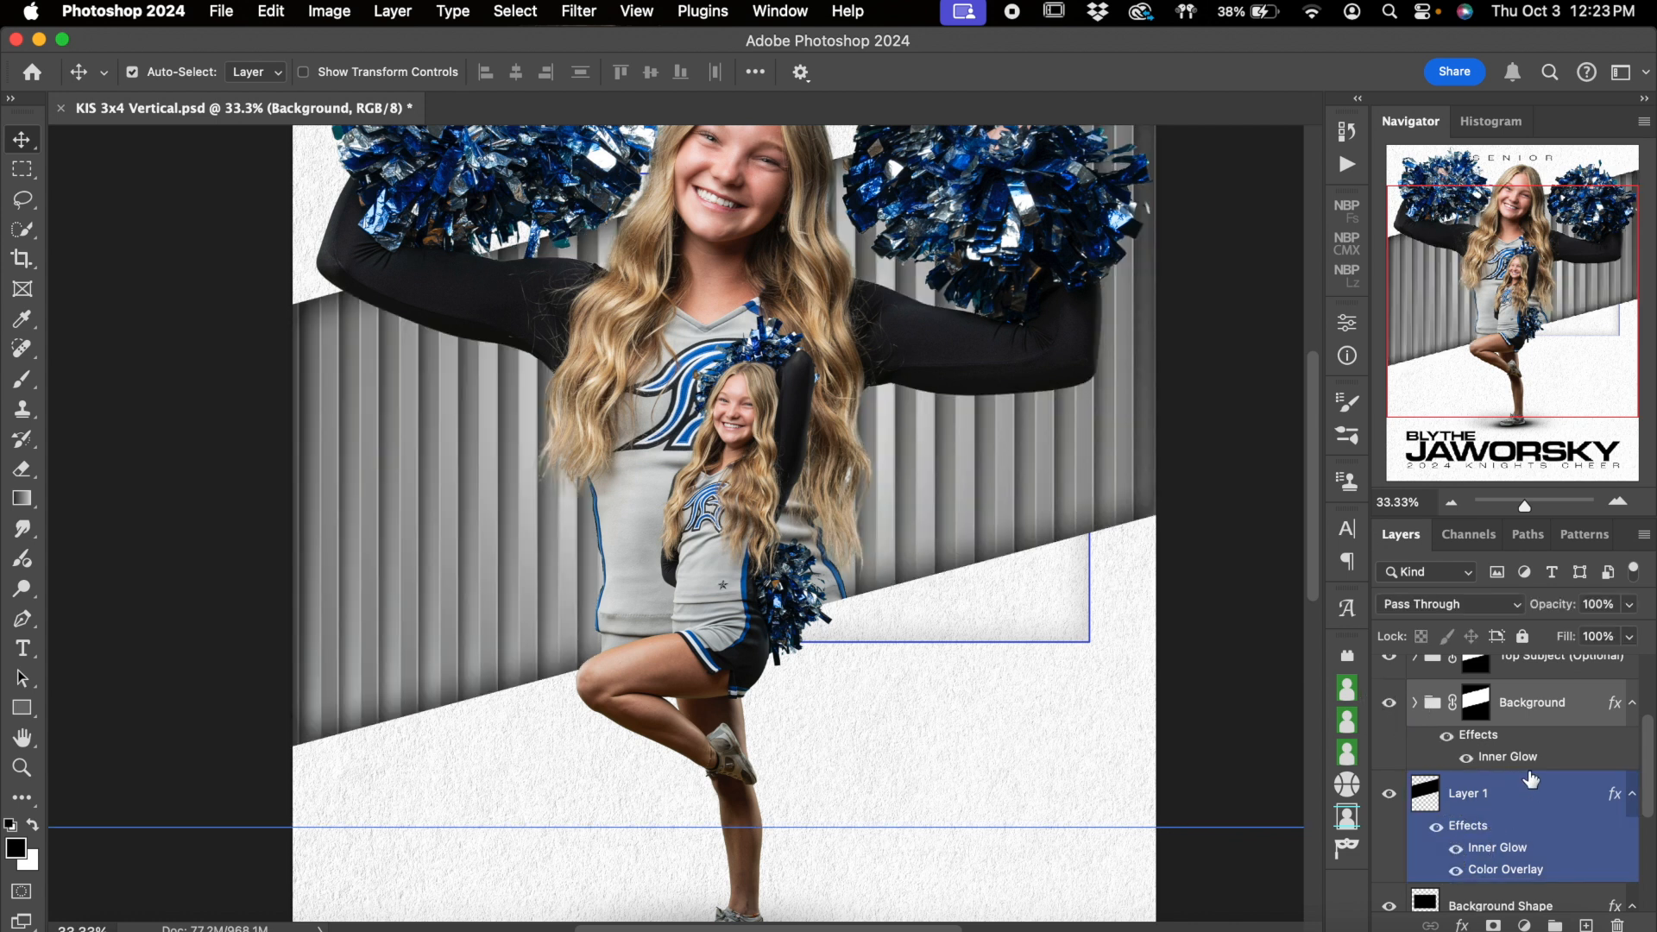
pyautogui.scroll(-2, 1528, 779)
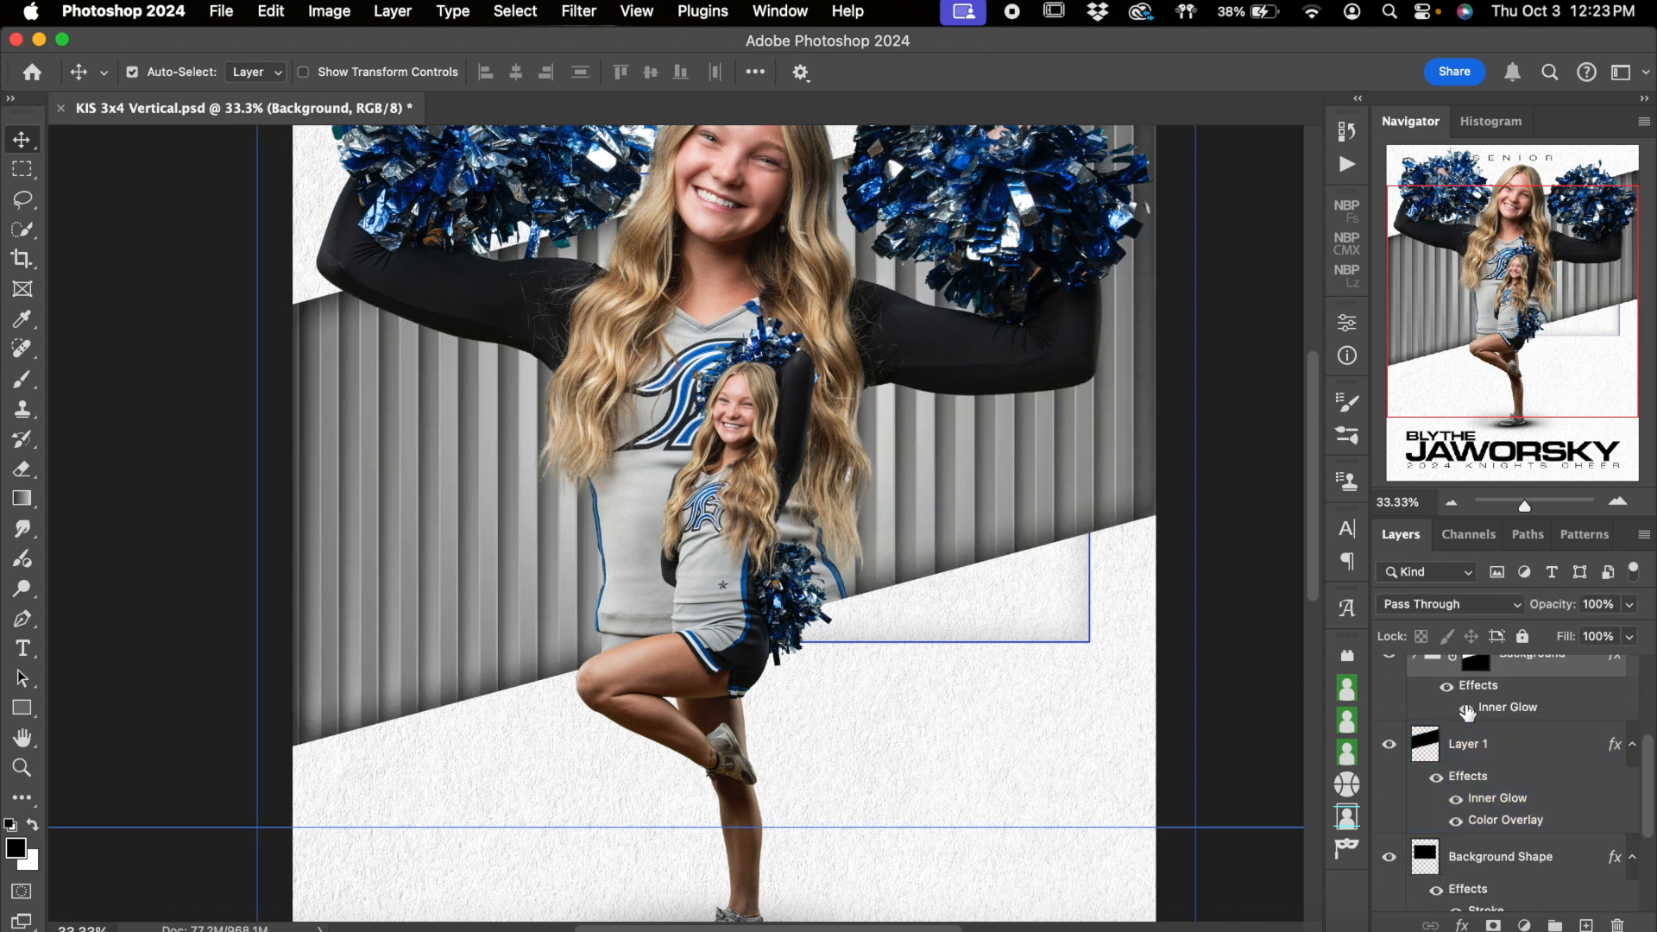
pyautogui.click(1466, 709)
pyautogui.click(1457, 810)
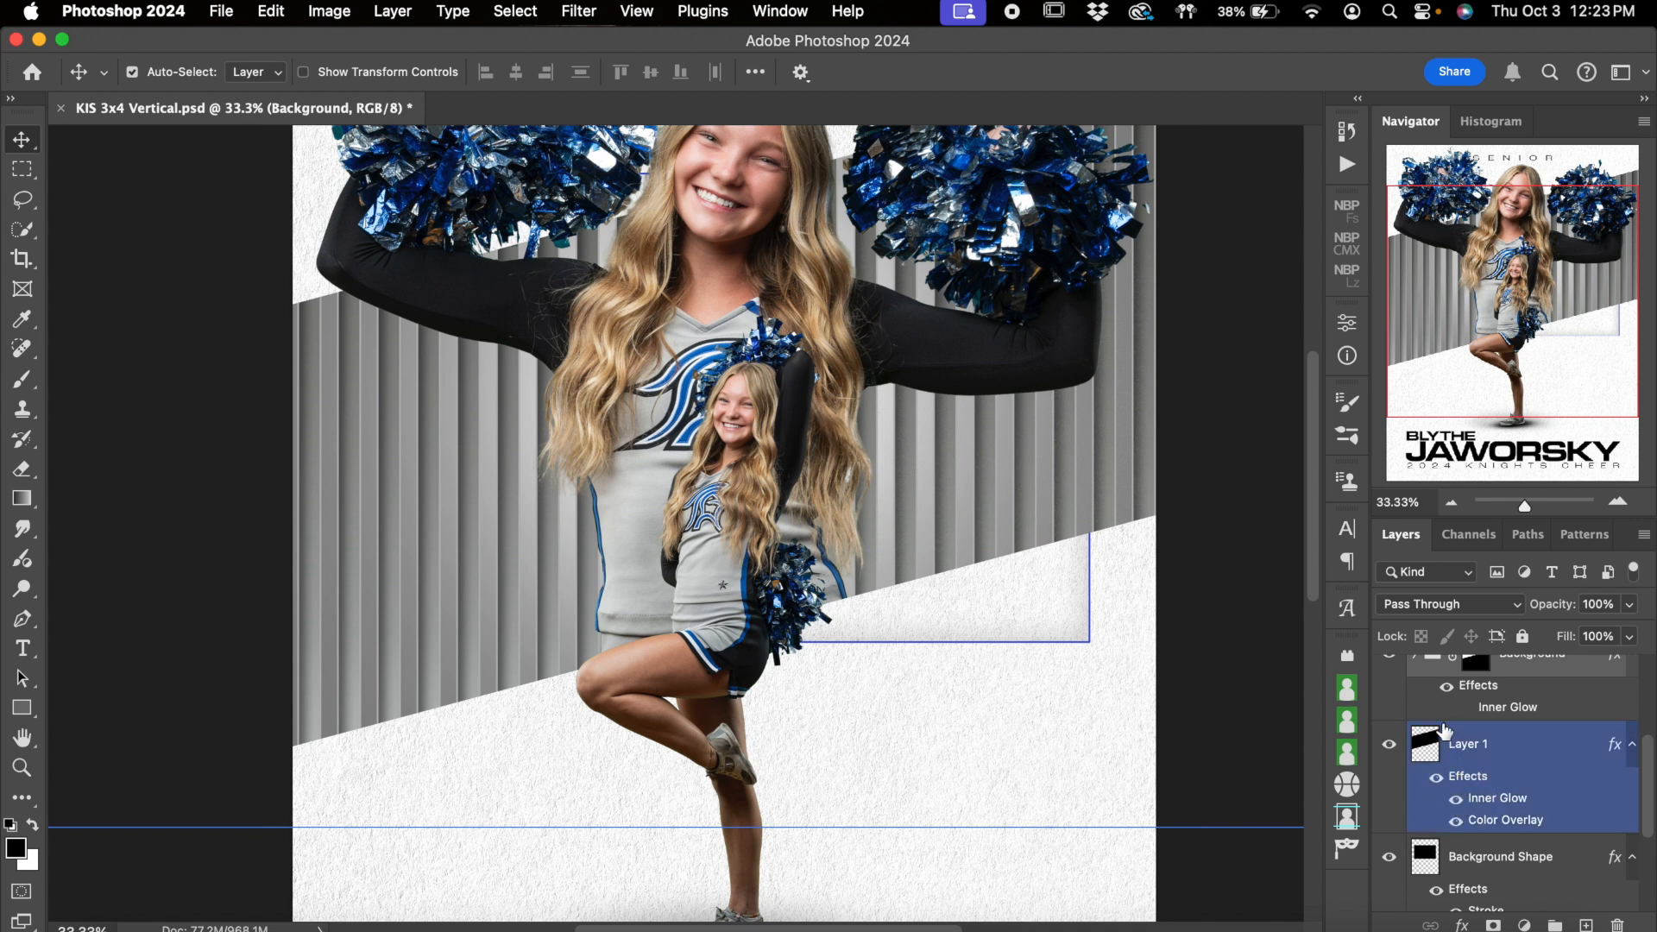
# Hide the Background group and toggle the Layer 1 effects to compare the band with and without them
pyautogui.click(1390, 658)
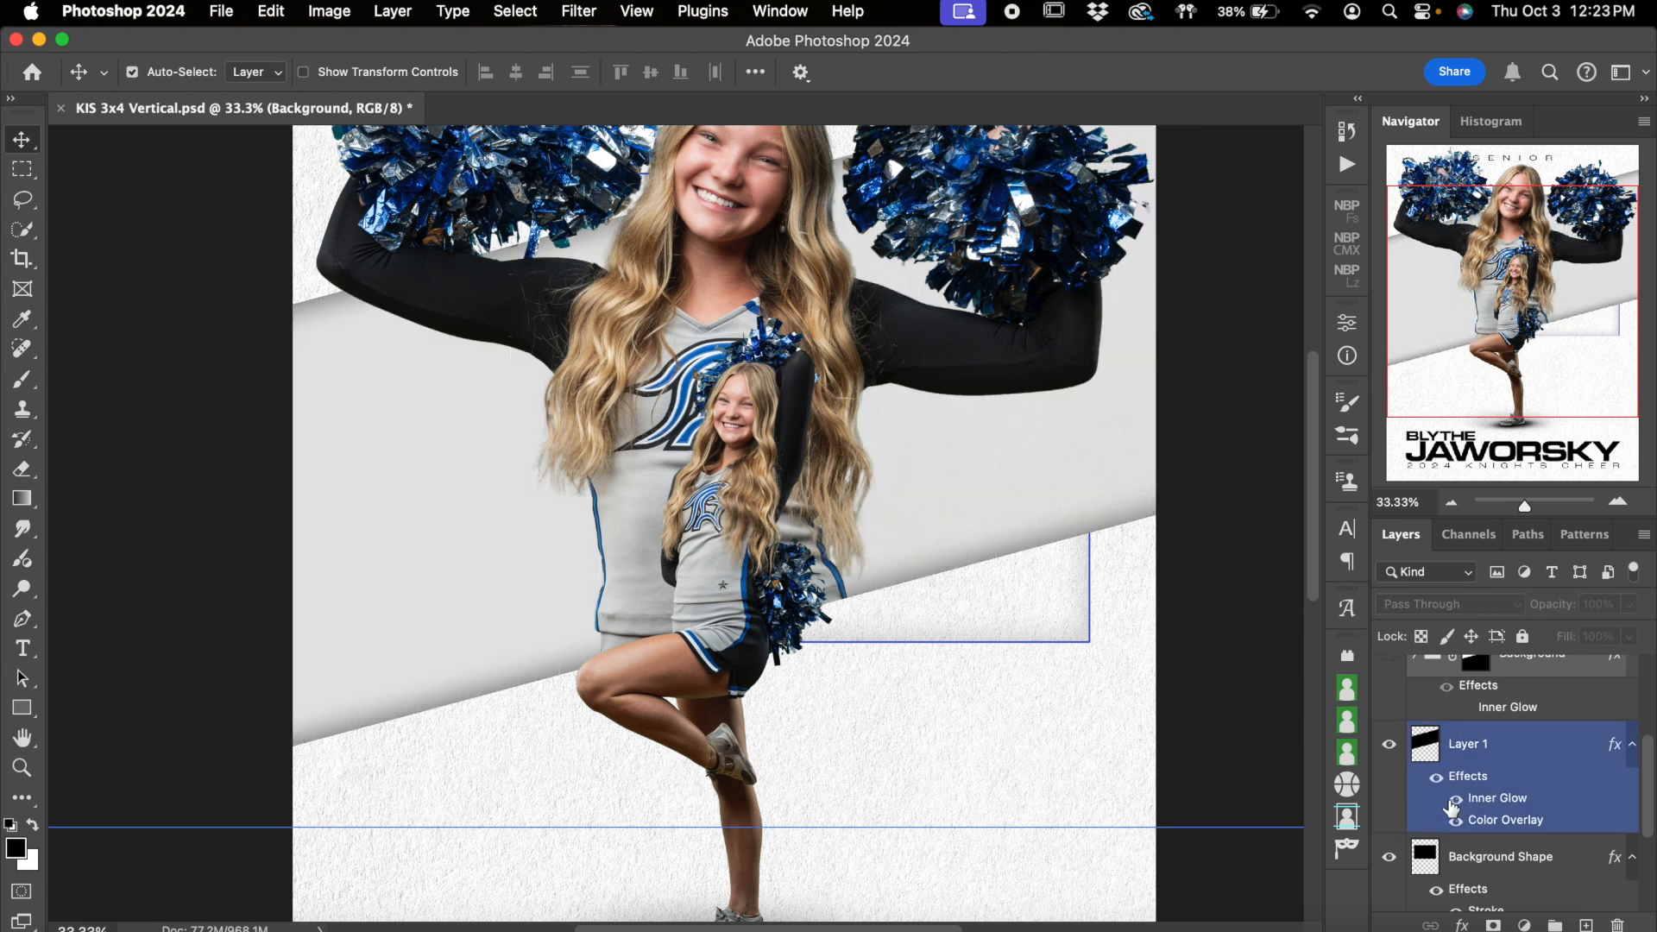
pyautogui.click(1437, 778)
pyautogui.click(1437, 778)
pyautogui.click(950, 317)
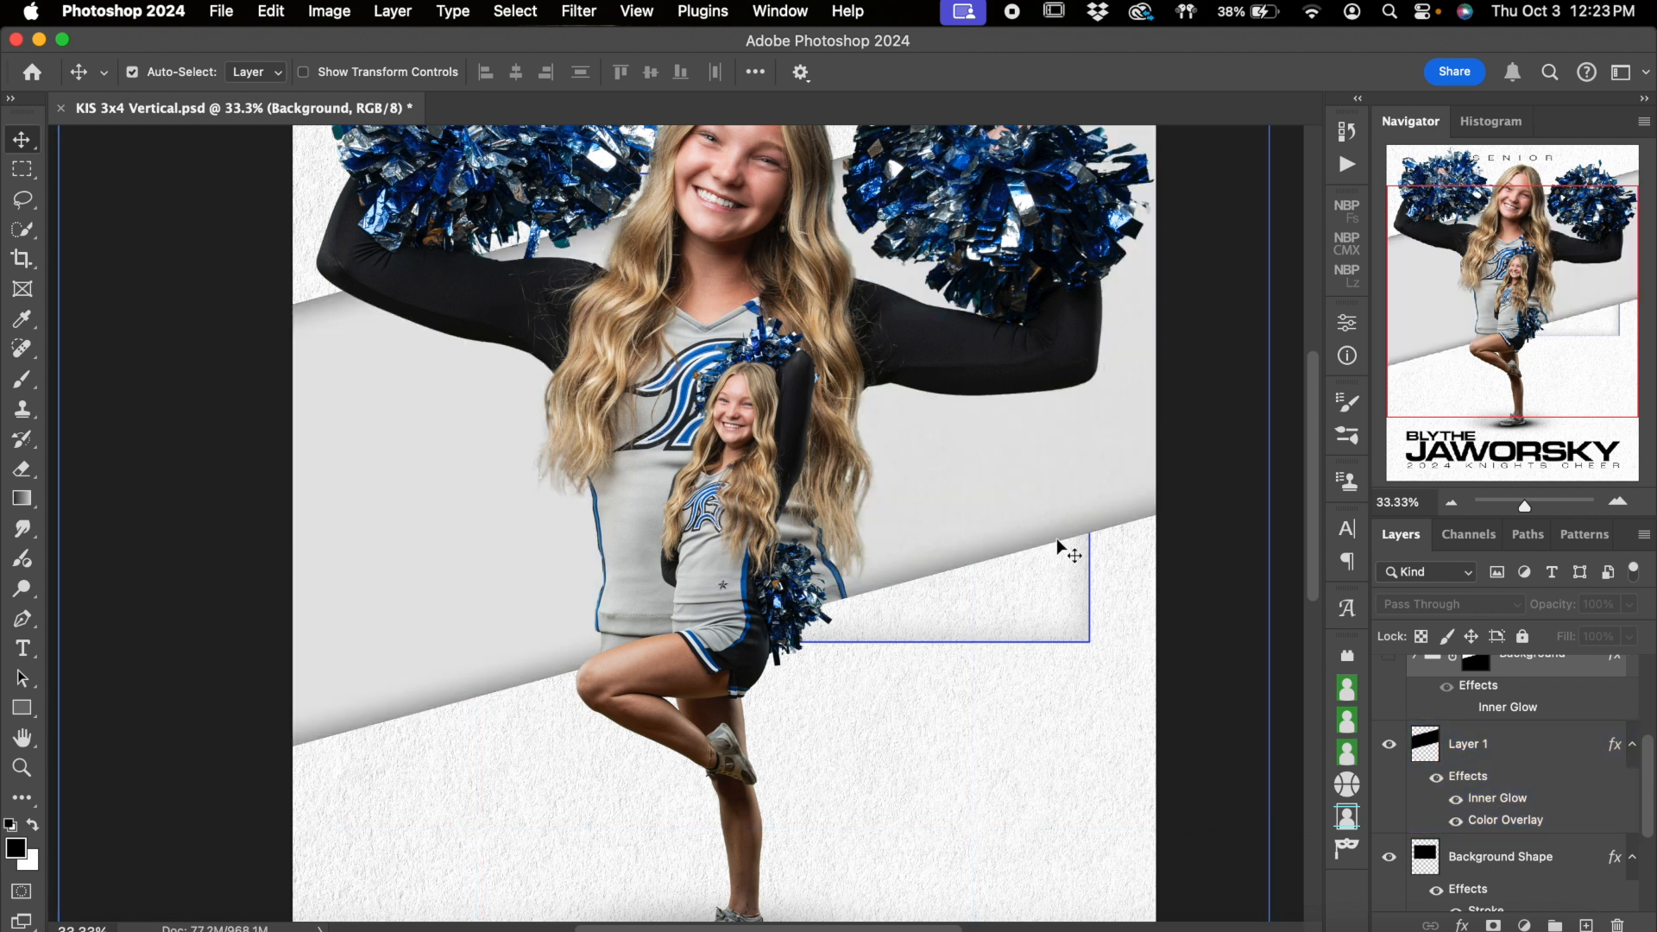
# Turn off all effects on Layer 1 and make the Background group visible over it
pyautogui.click(1537, 822)
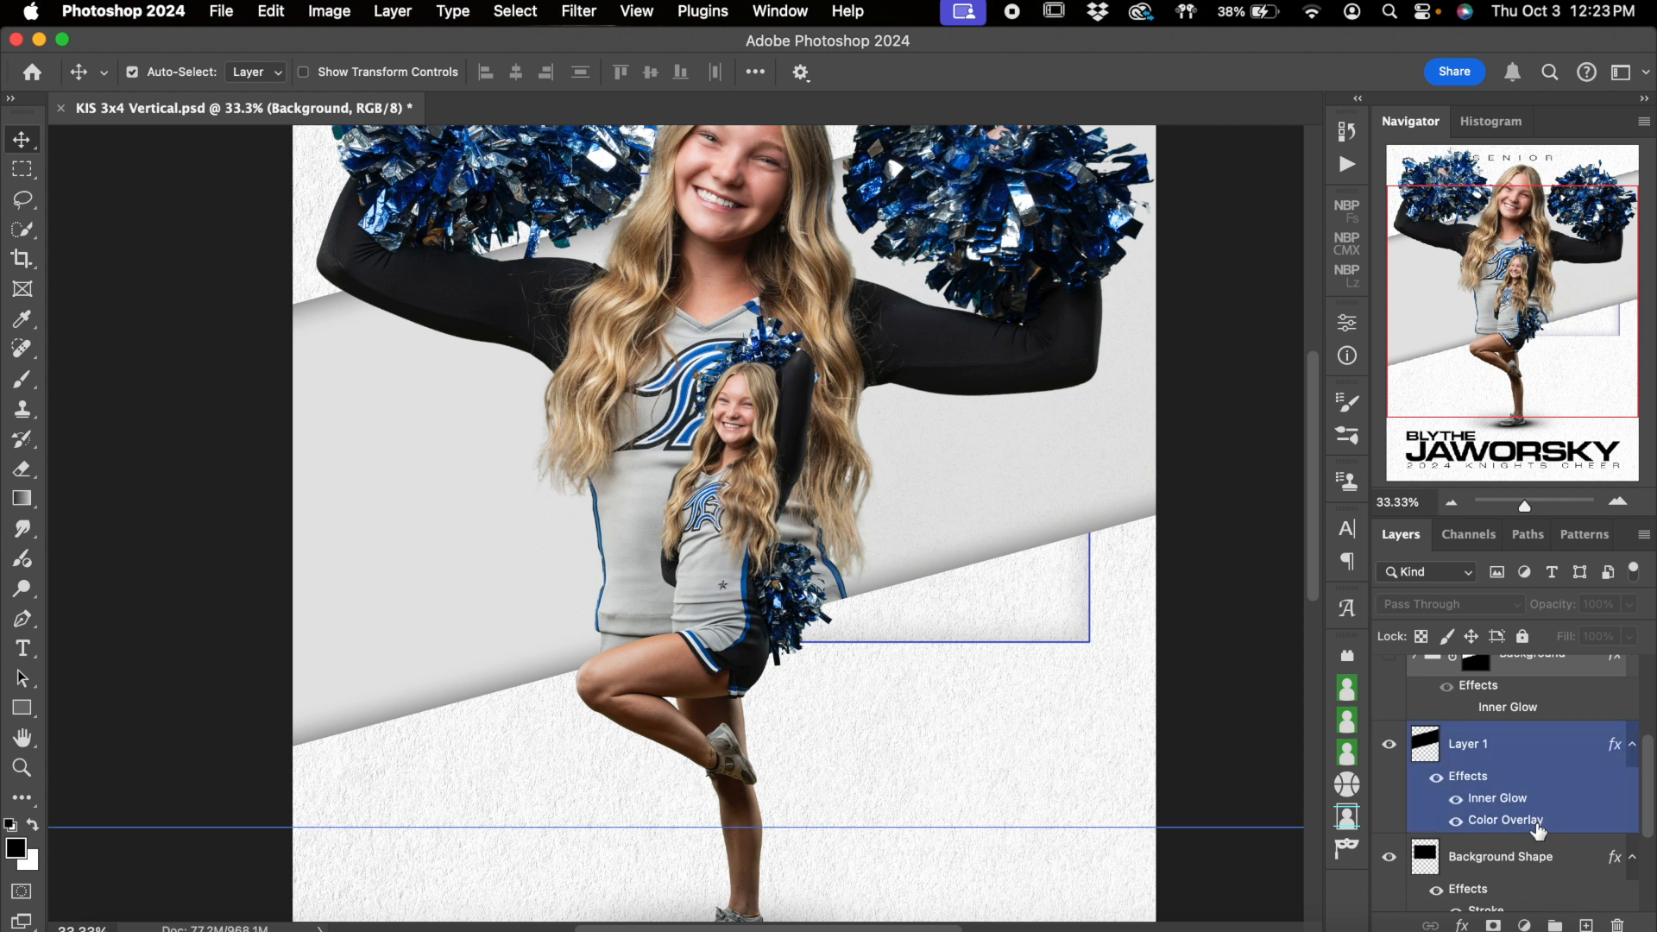
pyautogui.click(1437, 777)
pyautogui.click(1437, 777)
pyautogui.click(1438, 778)
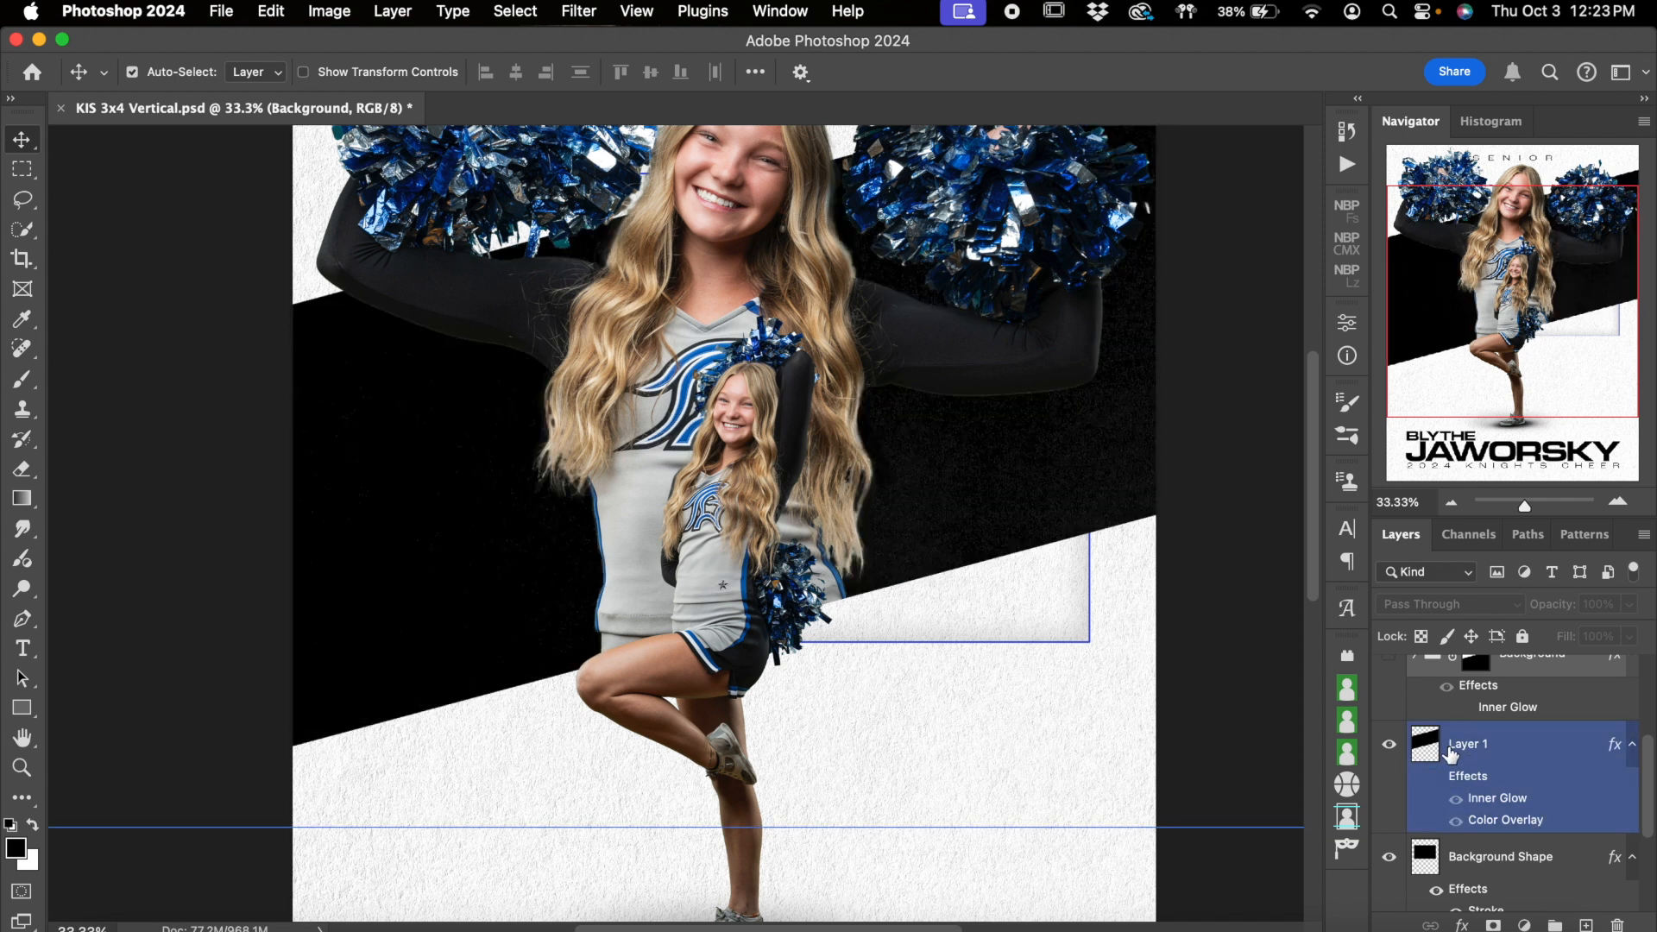
pyautogui.scroll(1, 1450, 754)
pyautogui.click(1390, 698)
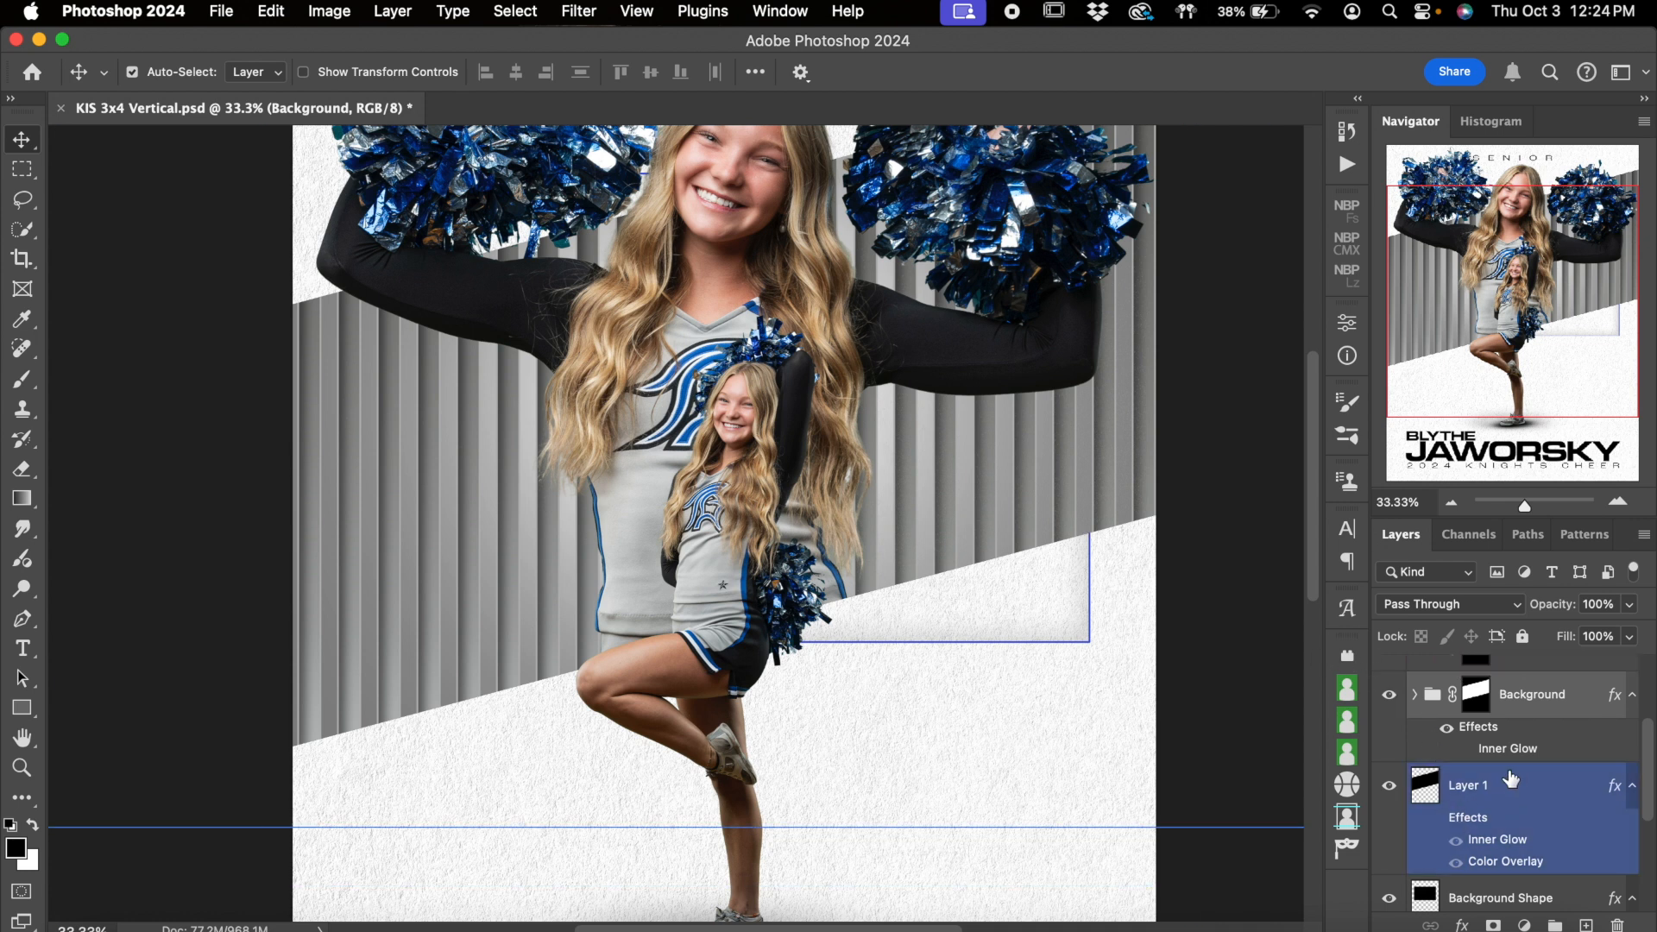
# Switch the Background Shape layer off and on to compare the poster without and with the outlined rectangle
pyautogui.scroll(1, 1510, 780)
pyautogui.scroll(-5, 1485, 764)
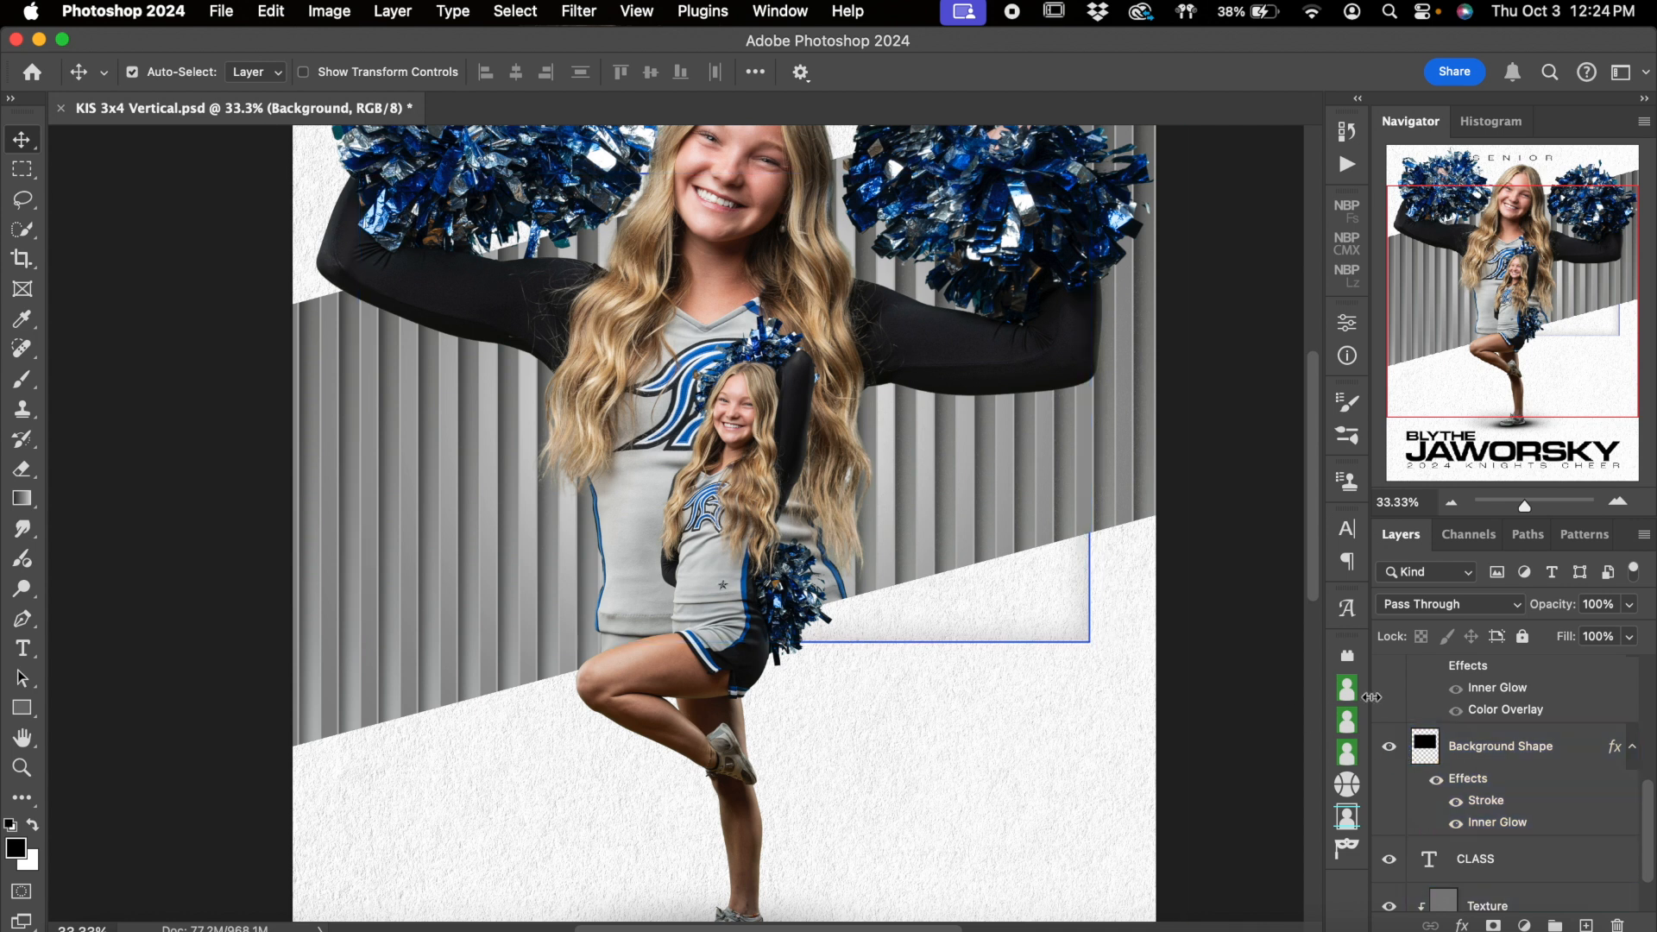
pyautogui.scroll(3, 1158, 678)
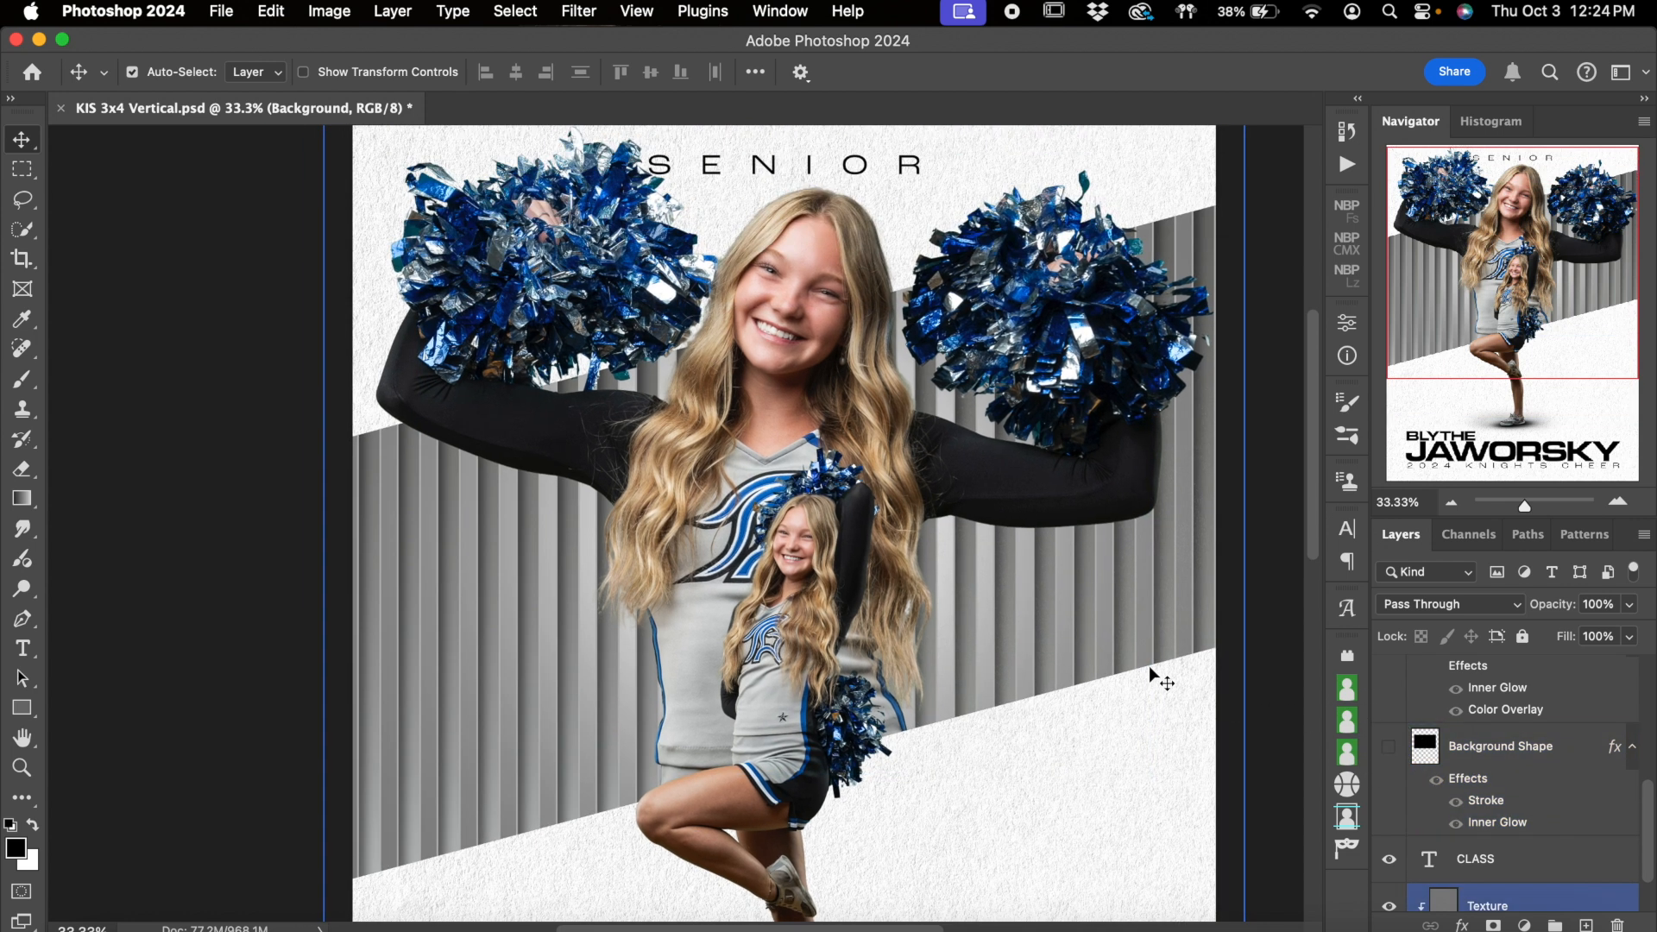
pyautogui.scroll(-1, 1234, 561)
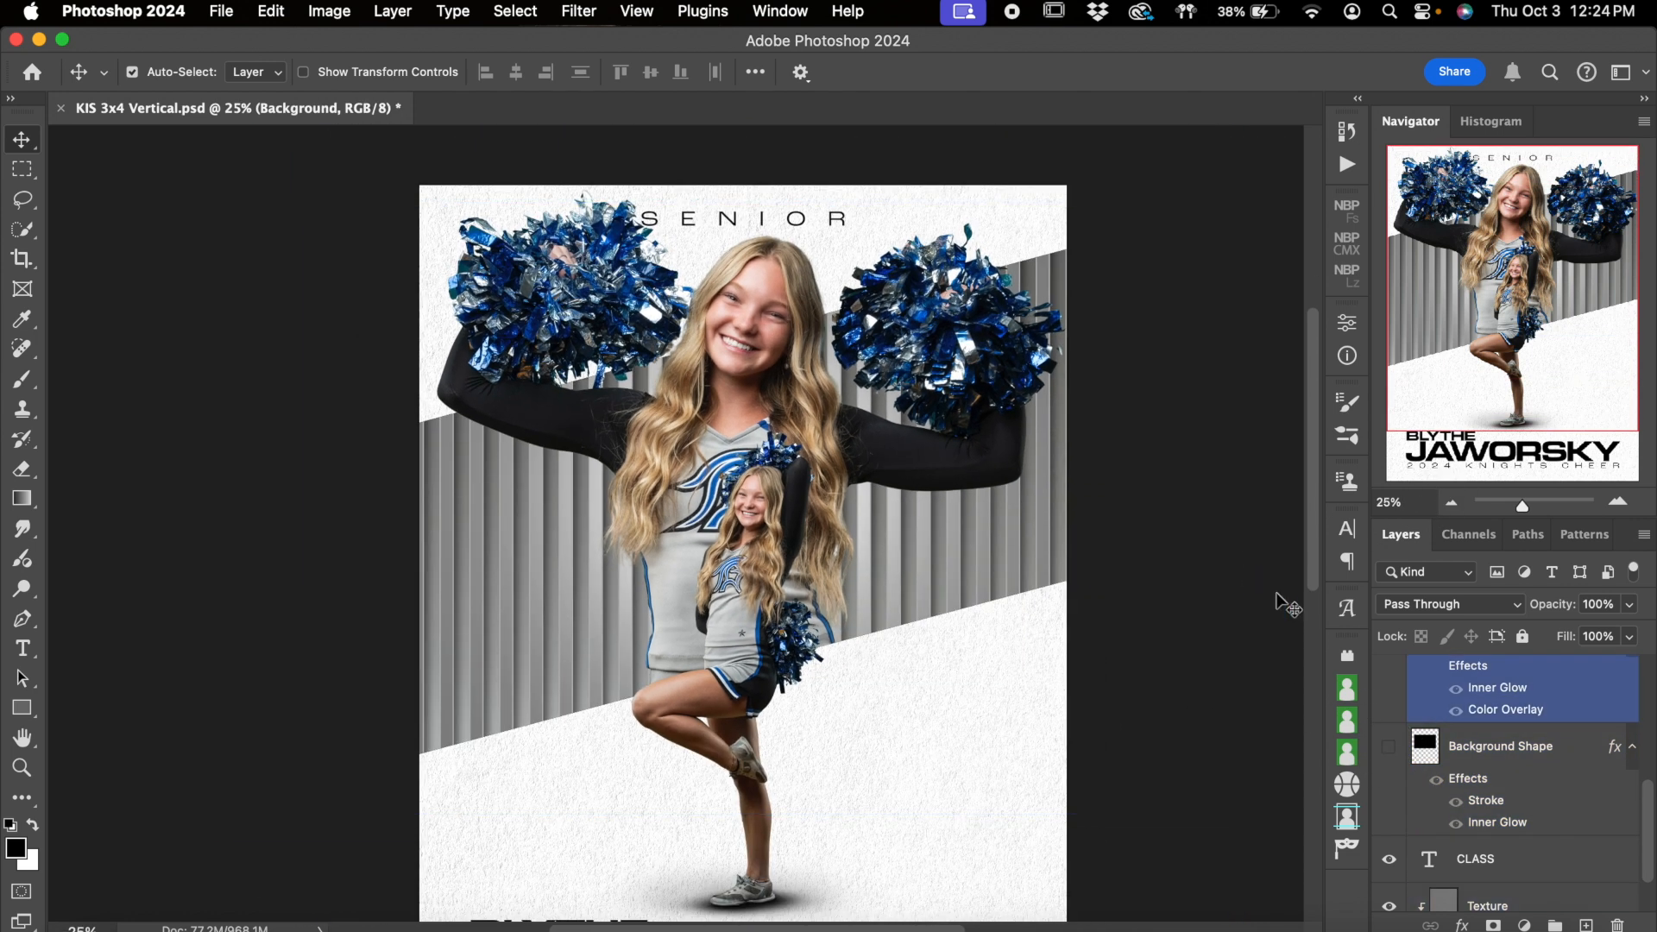
pyautogui.click(1388, 747)
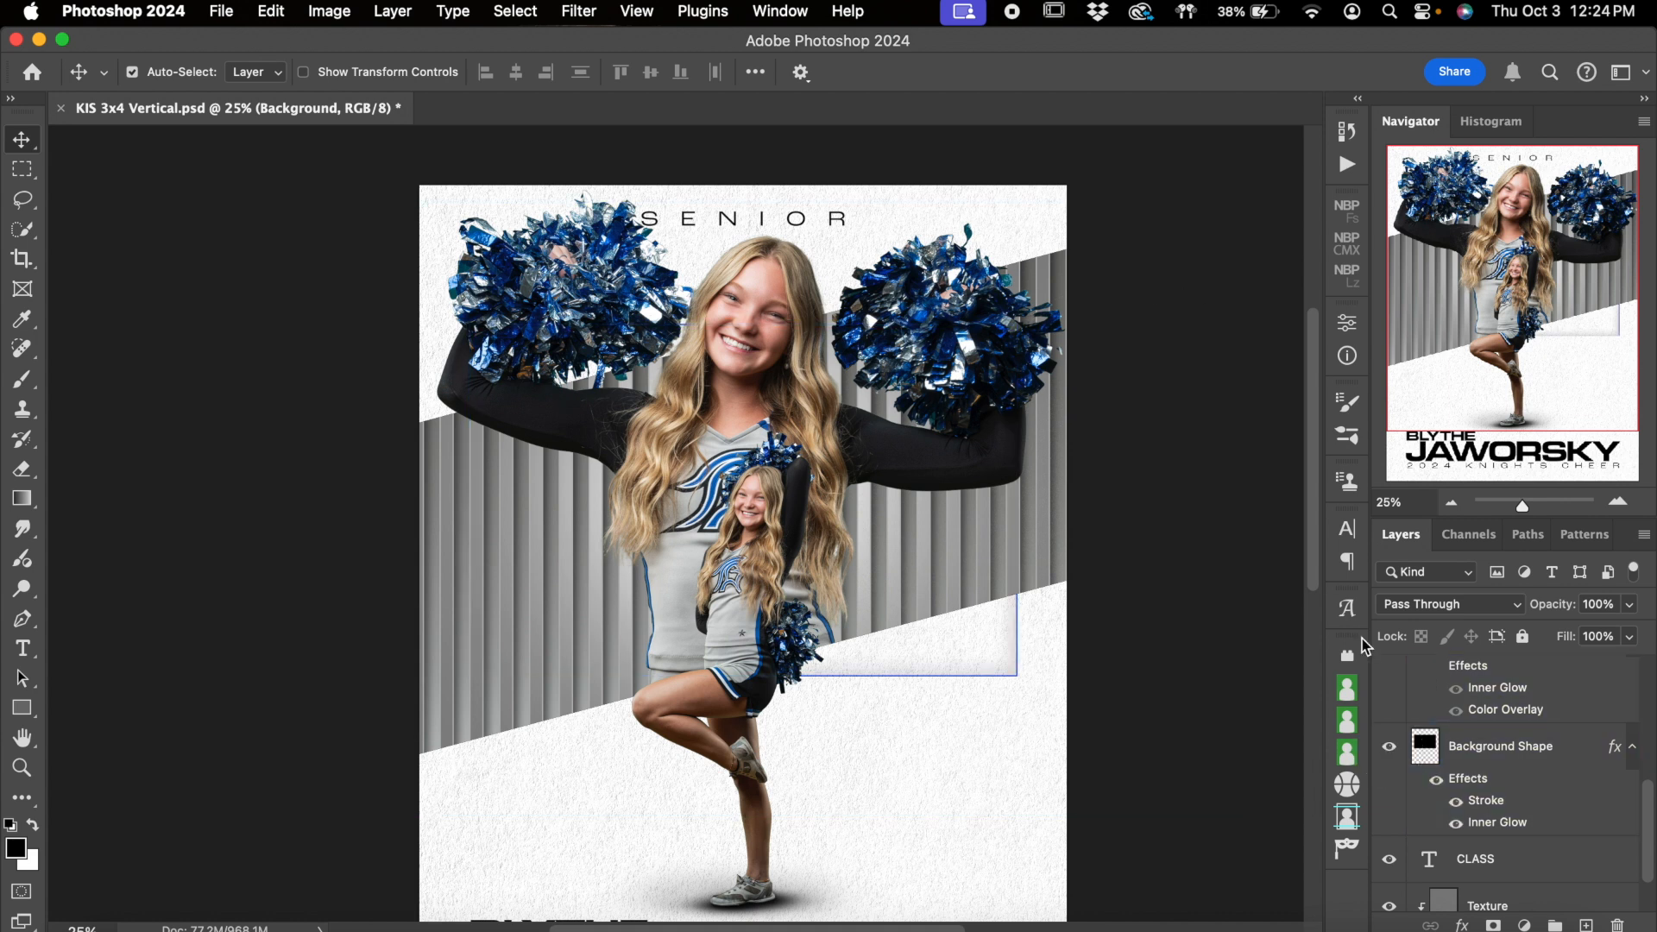
# Try light pink e4b1b1 as the stroke color of the Background Shape layer and discard the layer style change
pyautogui.doubleClick(1516, 804)
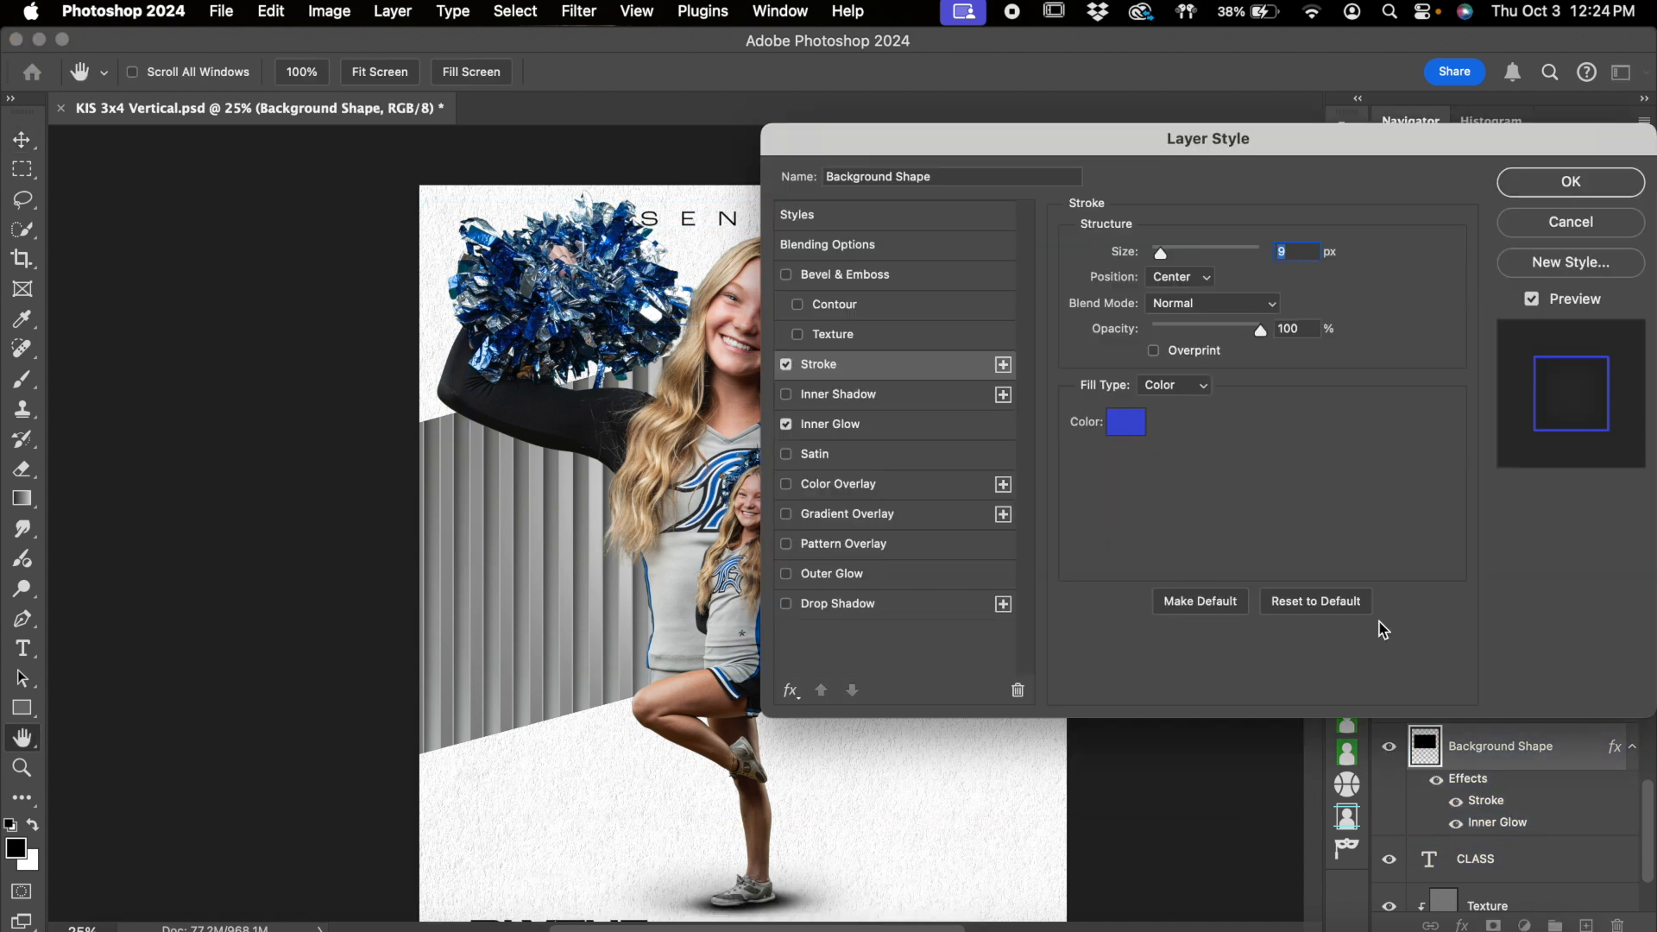
pyautogui.moveTo(1086, 152); pyautogui.dragTo(1325, 149)
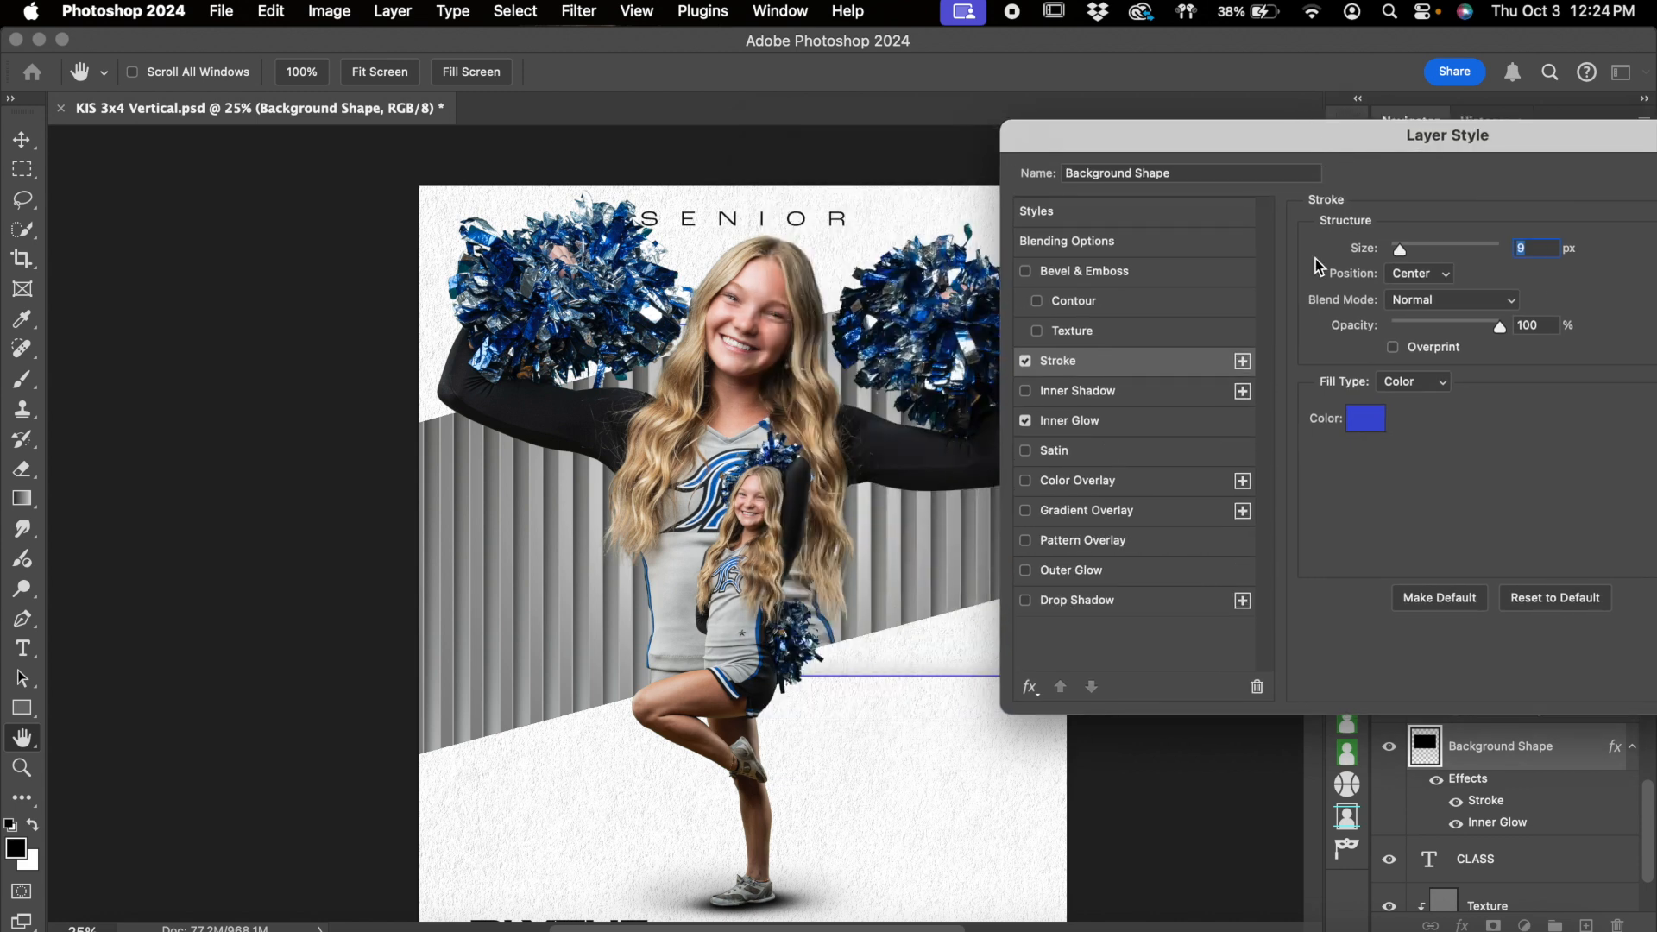
pyautogui.click(1366, 419)
pyautogui.moveTo(1231, 557); pyautogui.dragTo(1232, 524)
pyautogui.moveTo(1110, 578); pyautogui.dragTo(977, 555)
pyautogui.click(1436, 553)
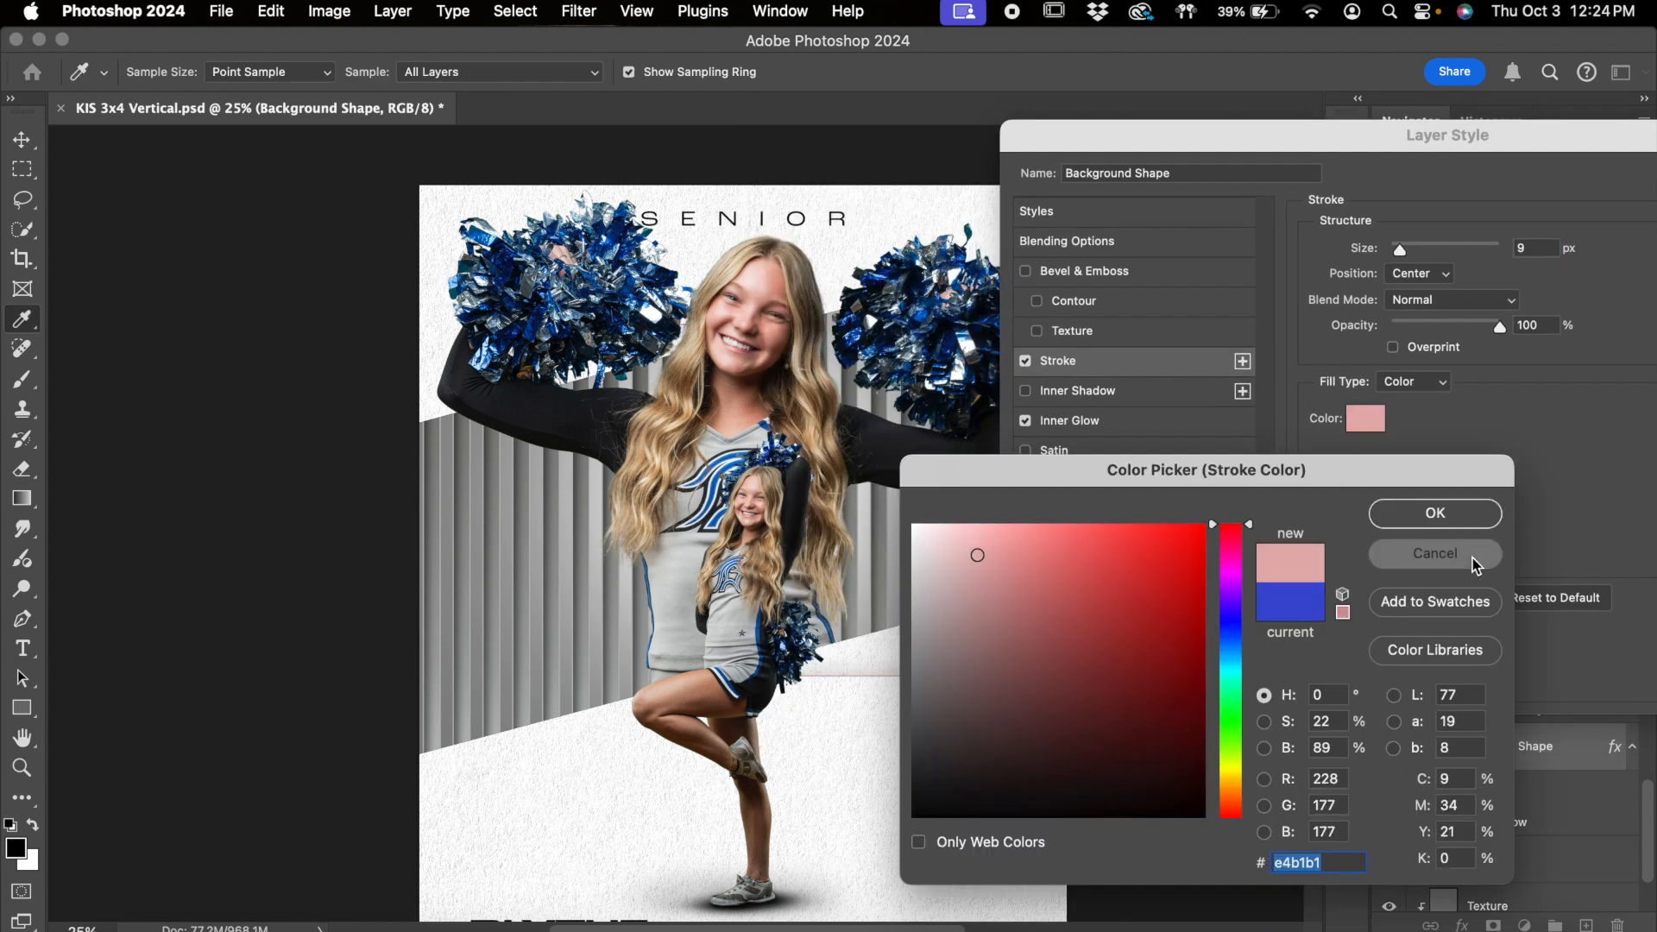
pyautogui.moveTo(1532, 137); pyautogui.dragTo(1229, 138)
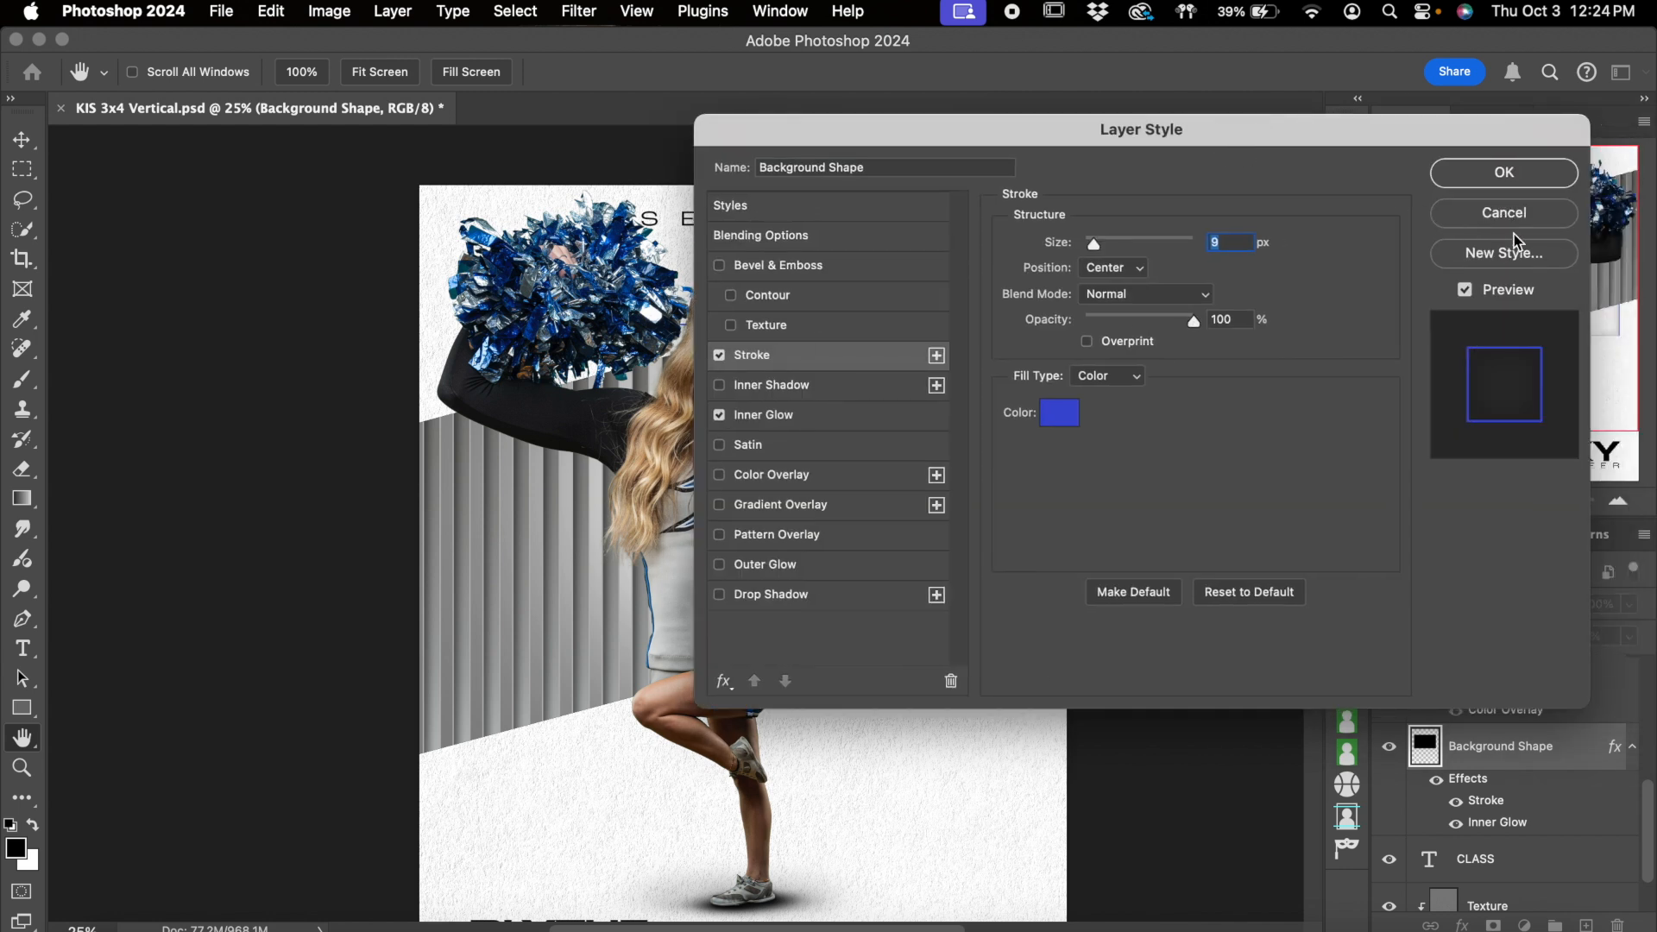
pyautogui.click(1512, 215)
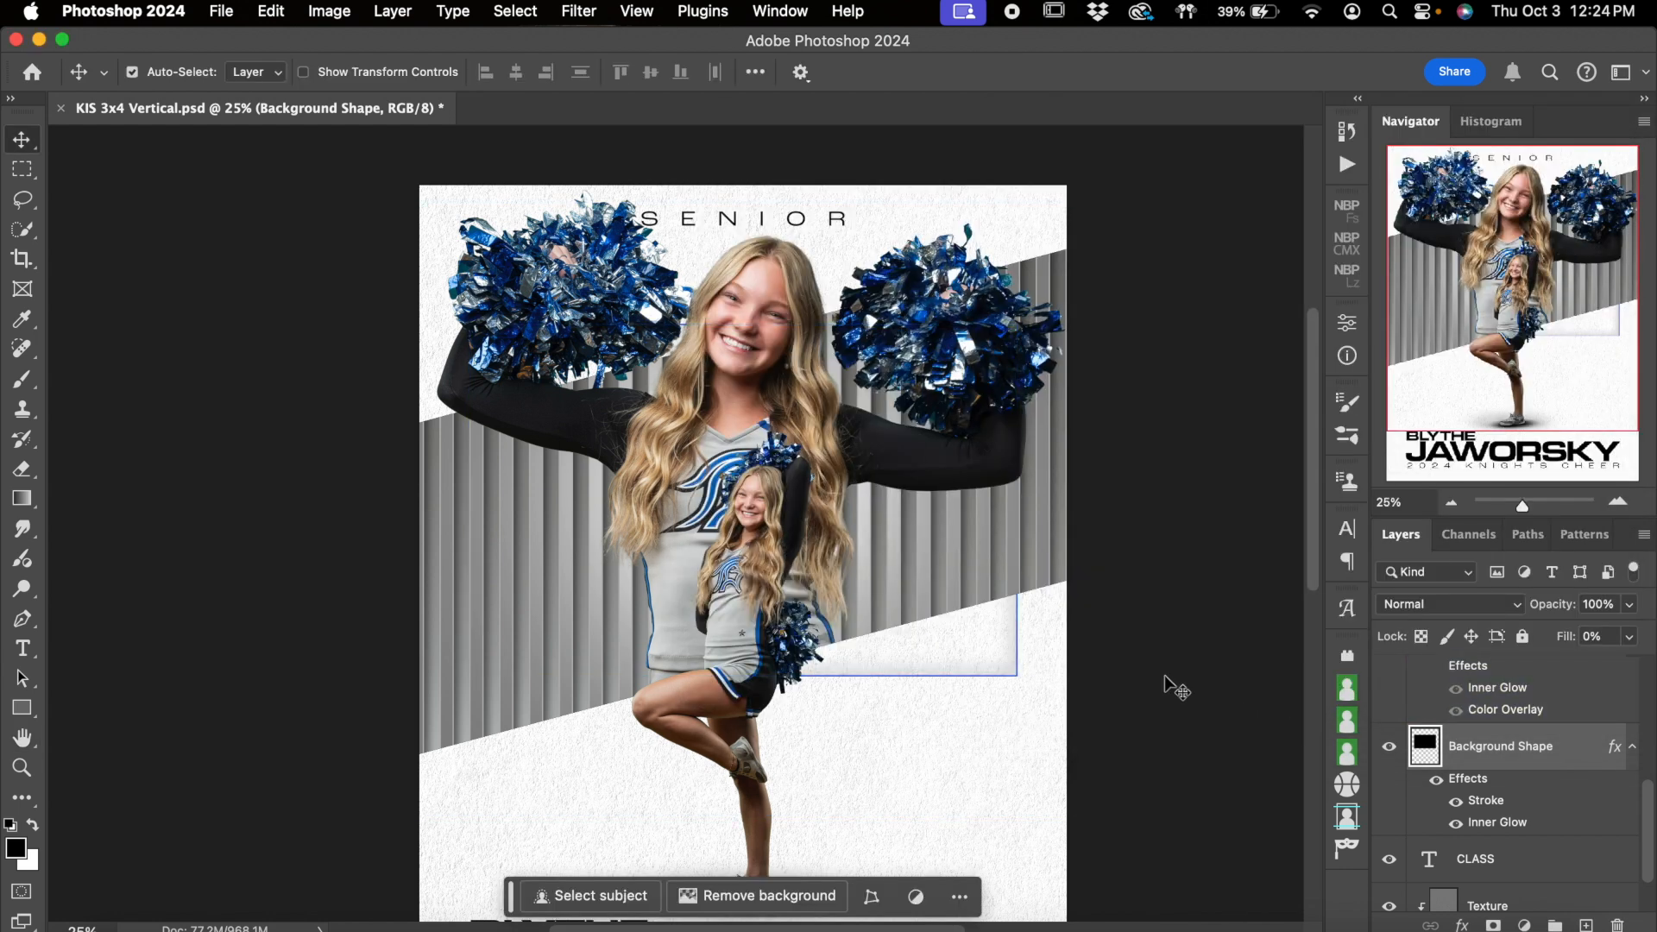
# Select the SENIOR text on the CLASS layer for editing, leave text editing, and switch the layer off and on
pyautogui.scroll(-3, 1163, 675)
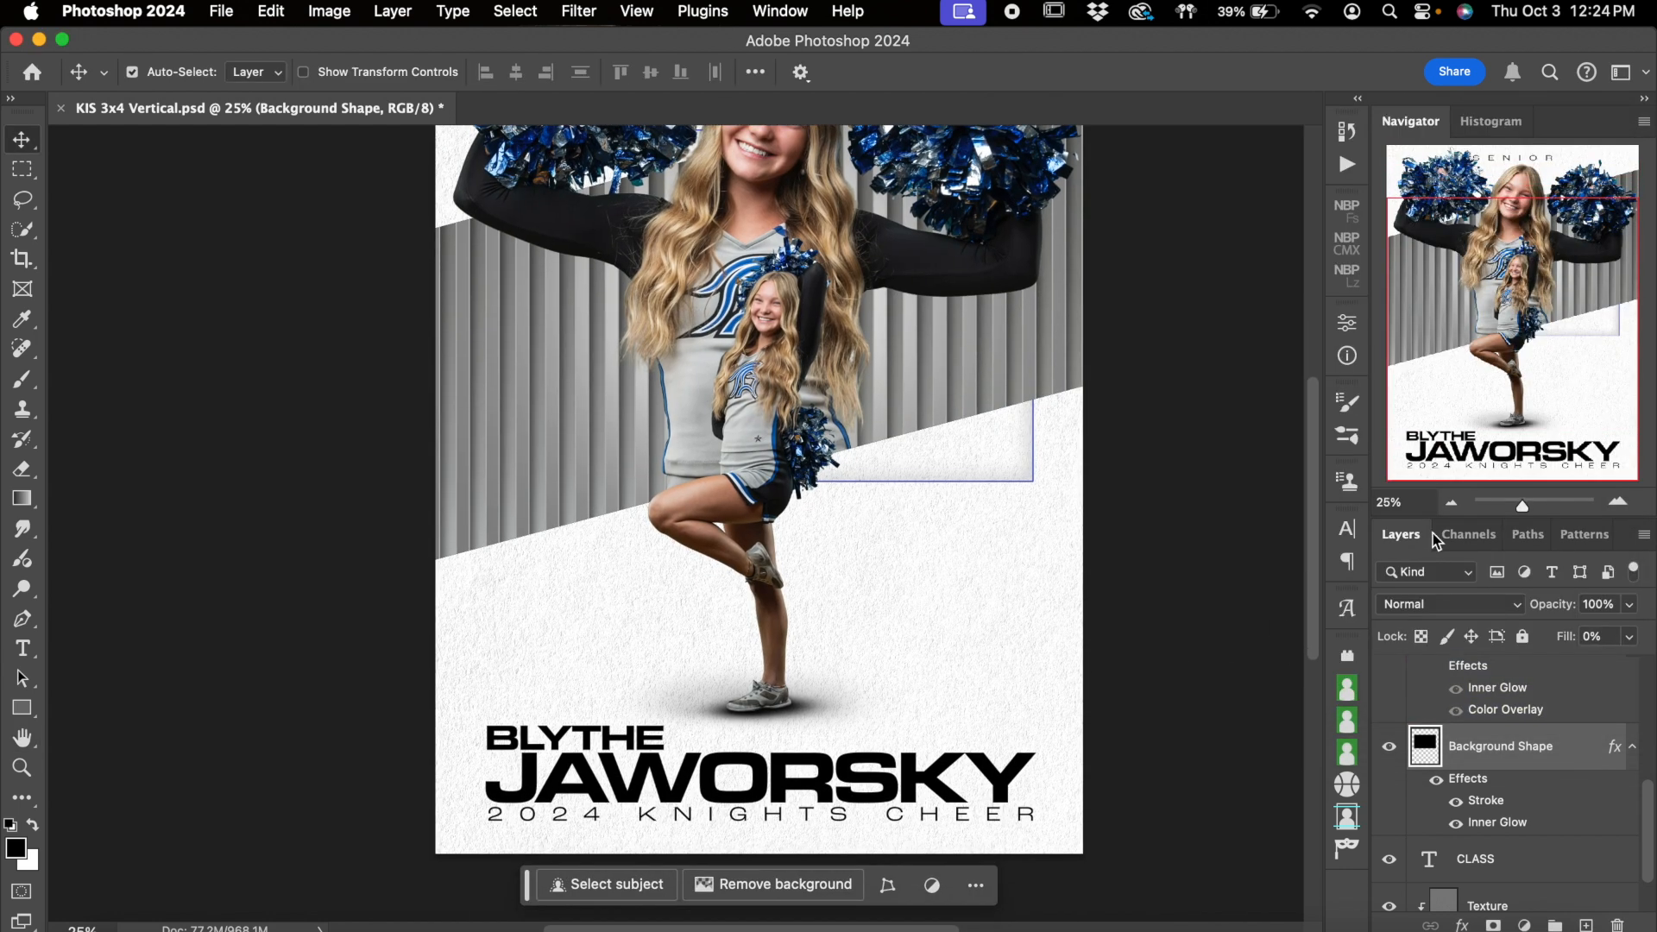
pyautogui.click(1451, 503)
pyautogui.scroll(5, 1055, 460)
pyautogui.scroll(-3, 1054, 460)
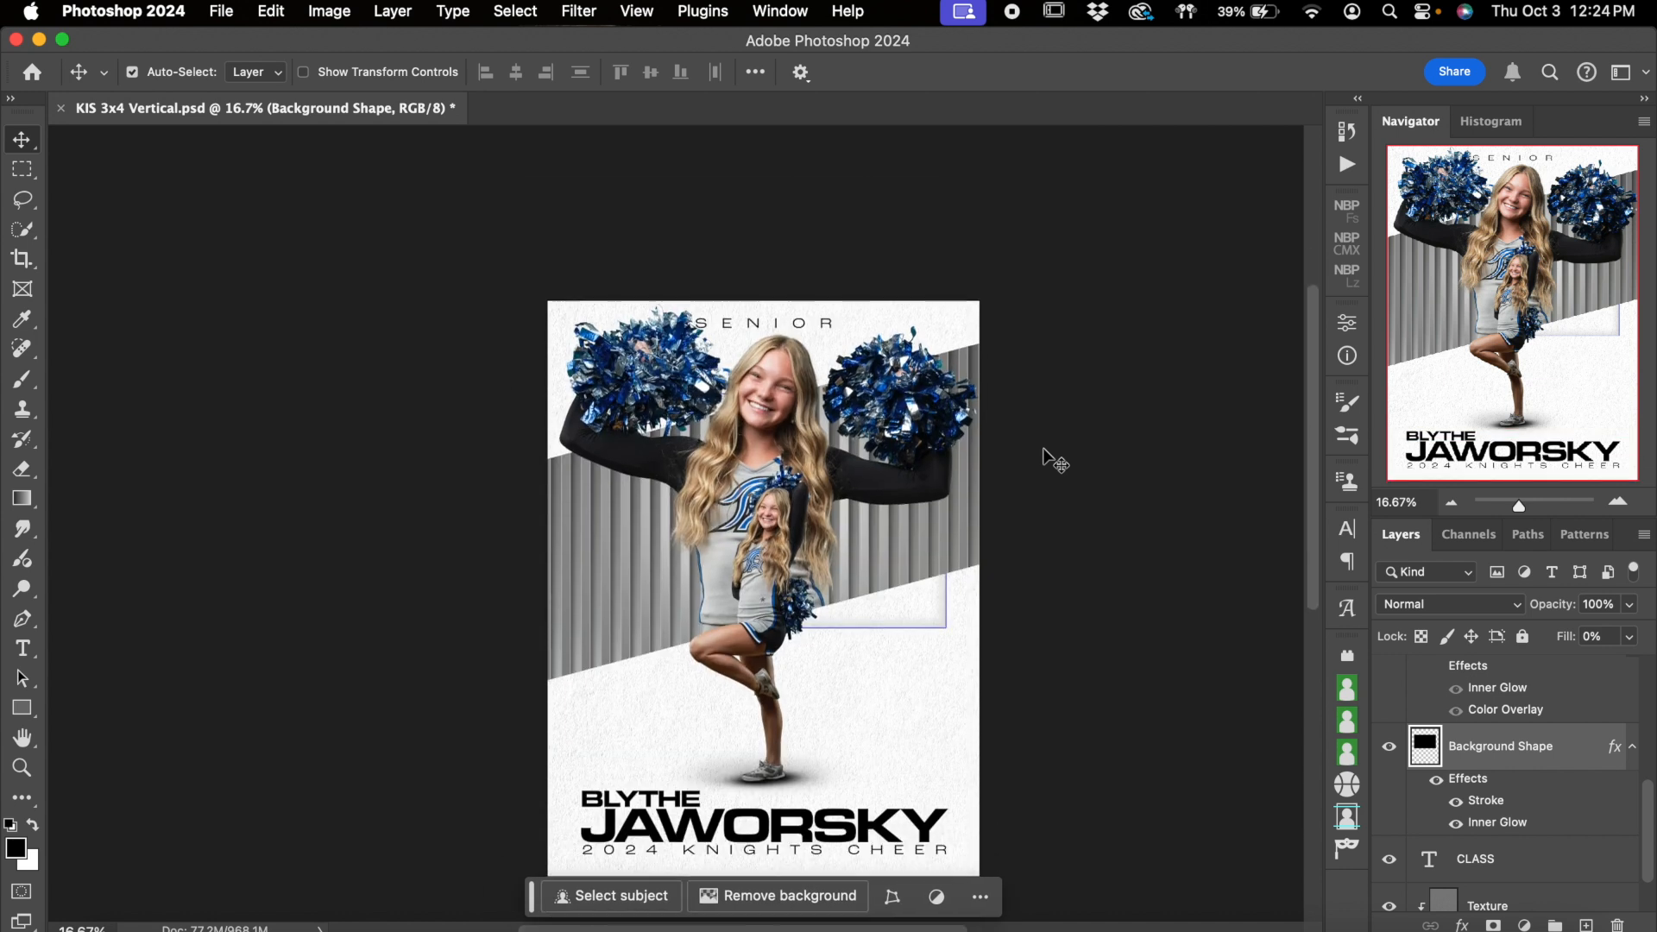
pyautogui.click(1545, 859)
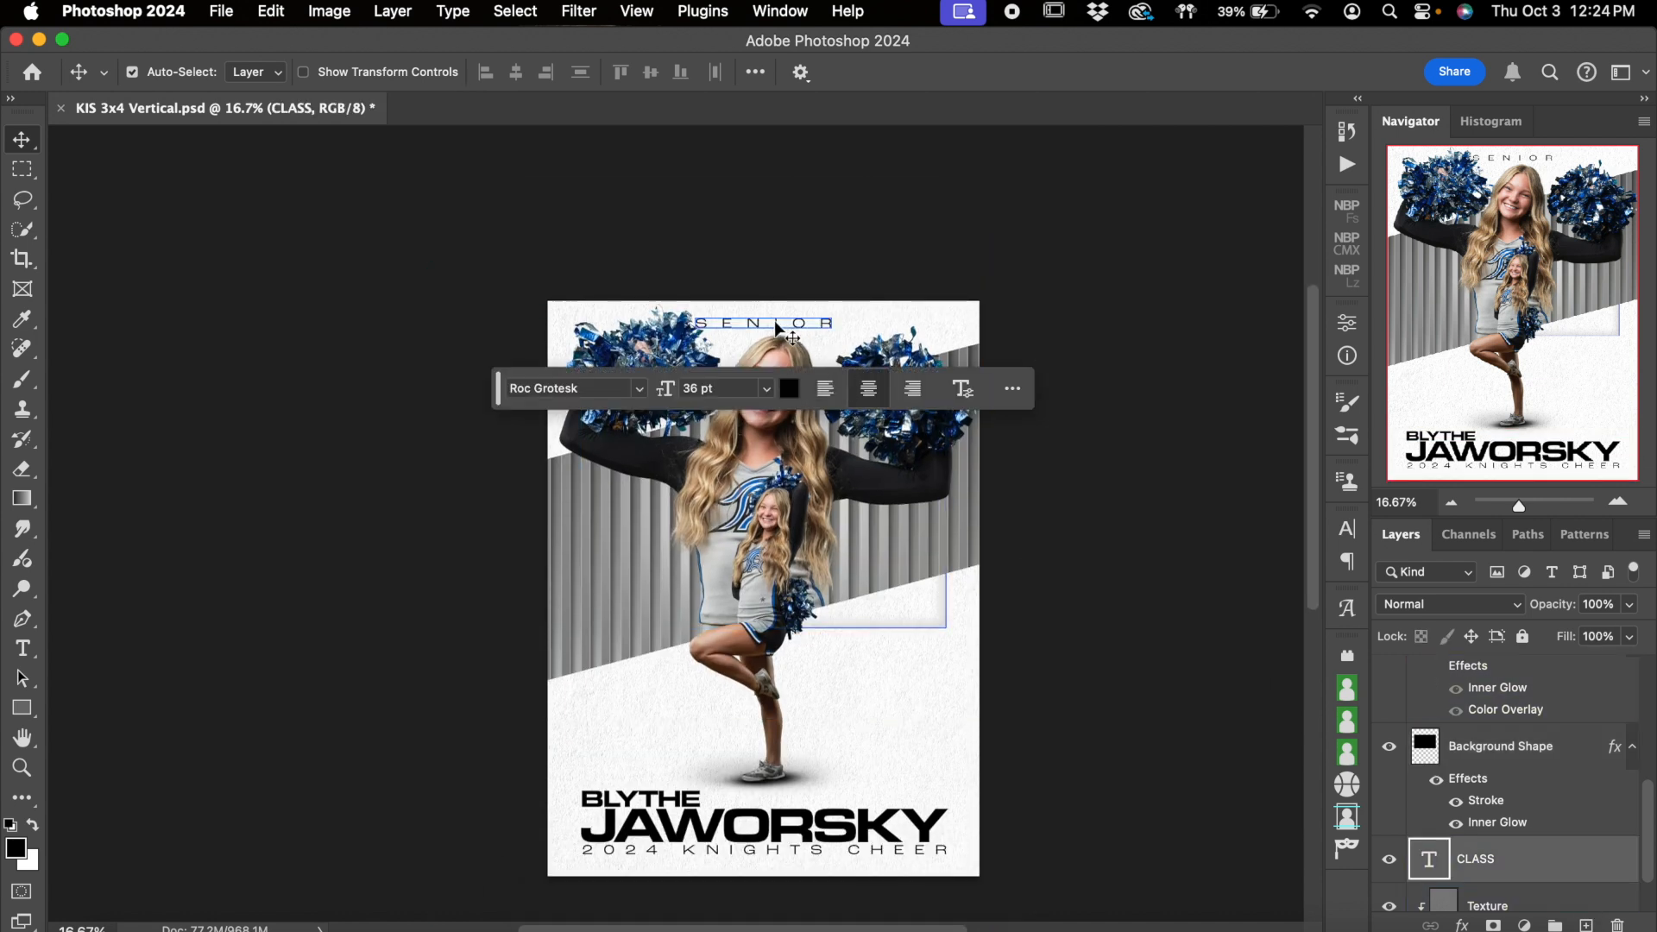
pyautogui.click(23, 648)
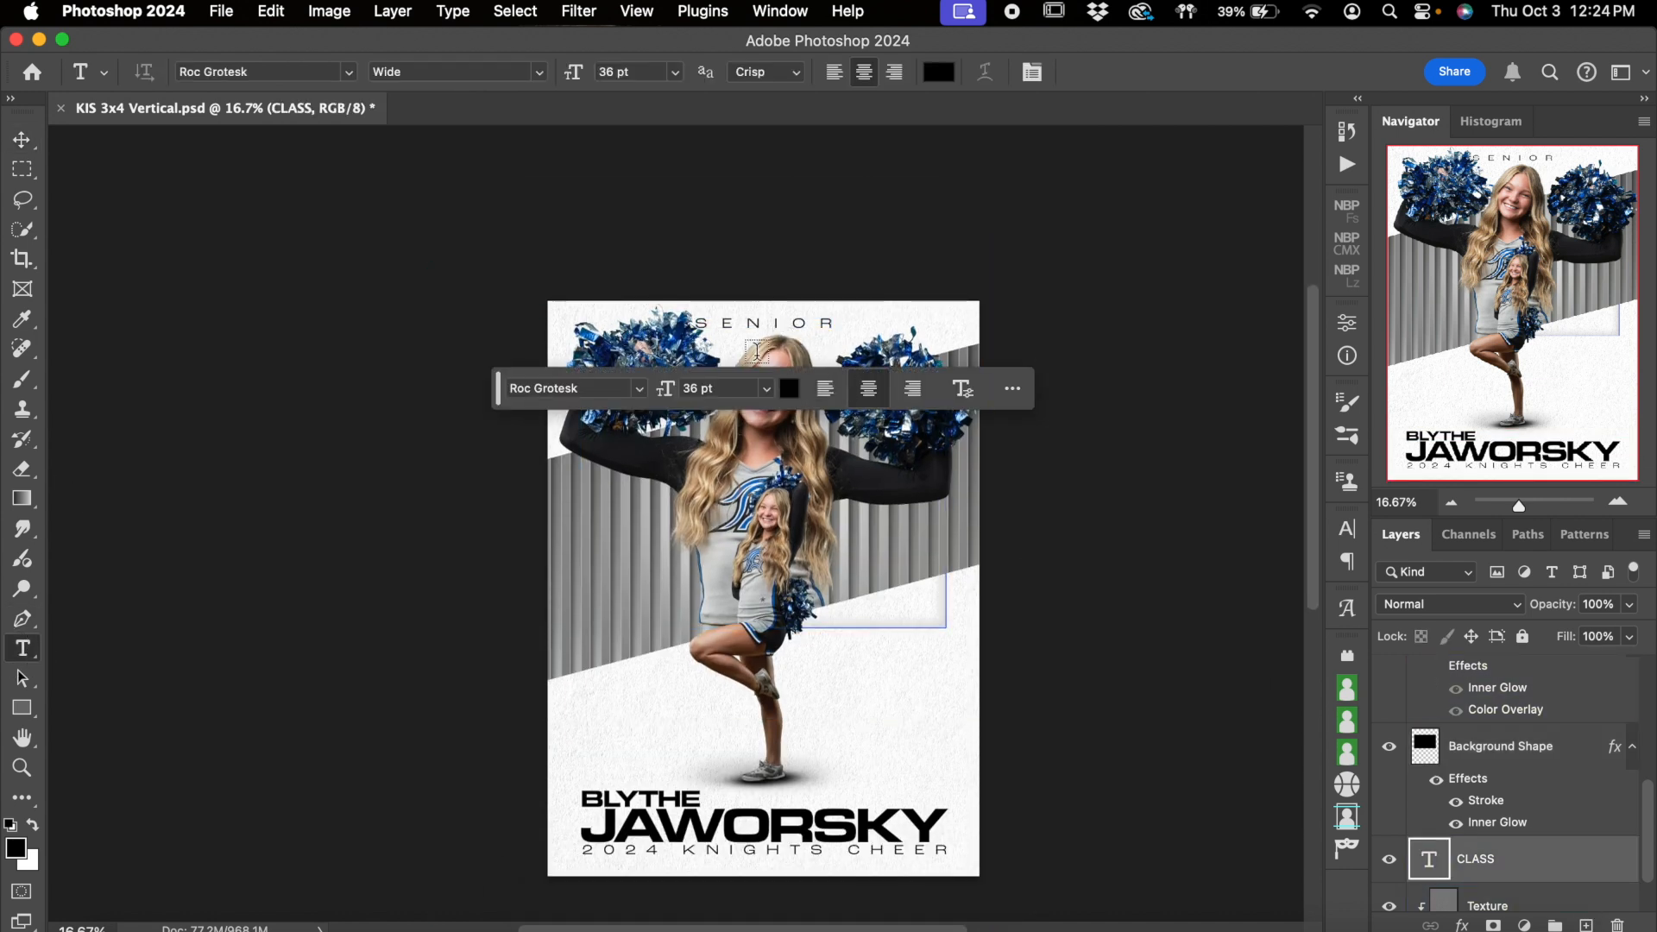
pyautogui.click(742, 325)
pyautogui.doubleClick(741, 326)
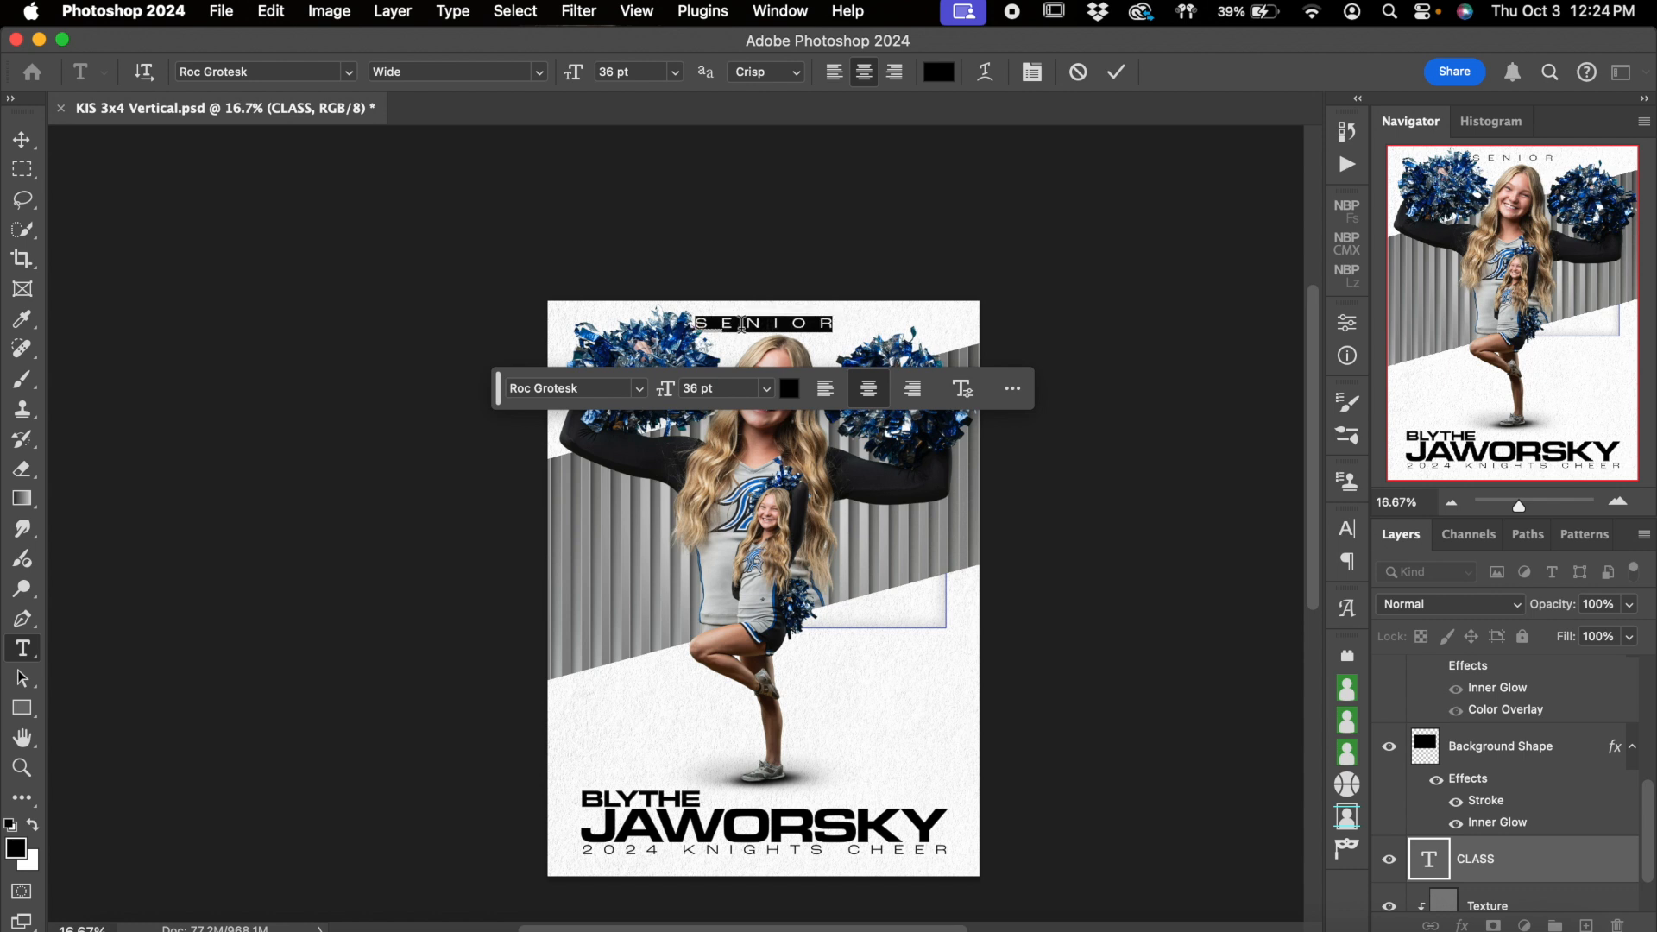
pyautogui.click(1111, 74)
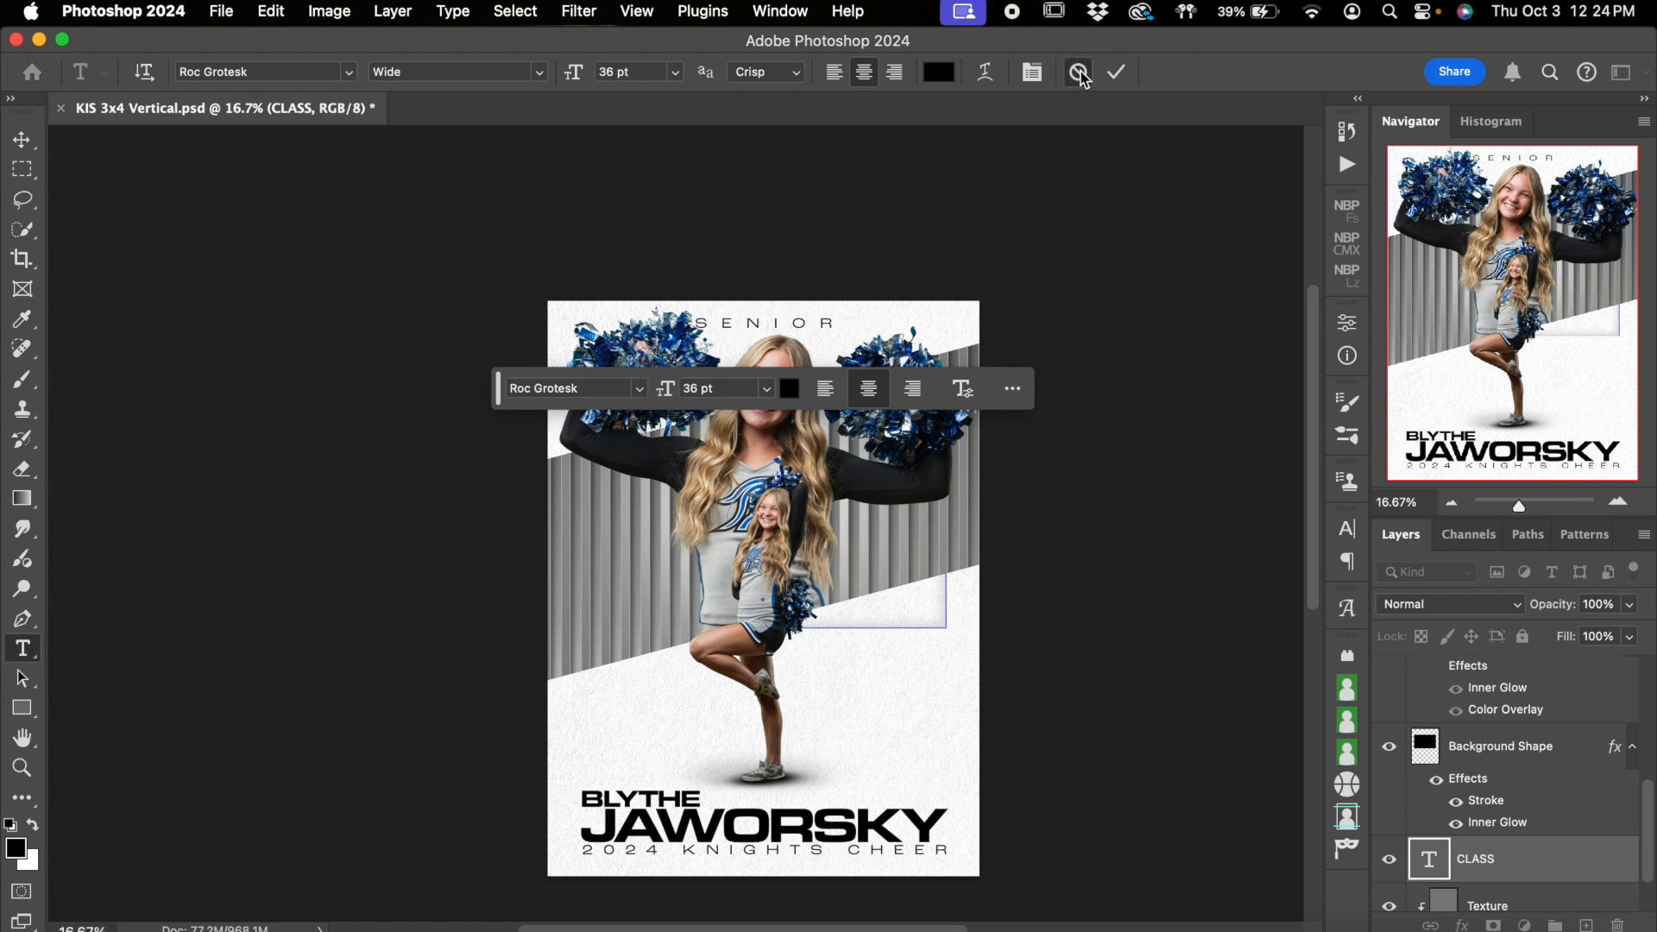
pyautogui.click(1389, 860)
pyautogui.click(1389, 861)
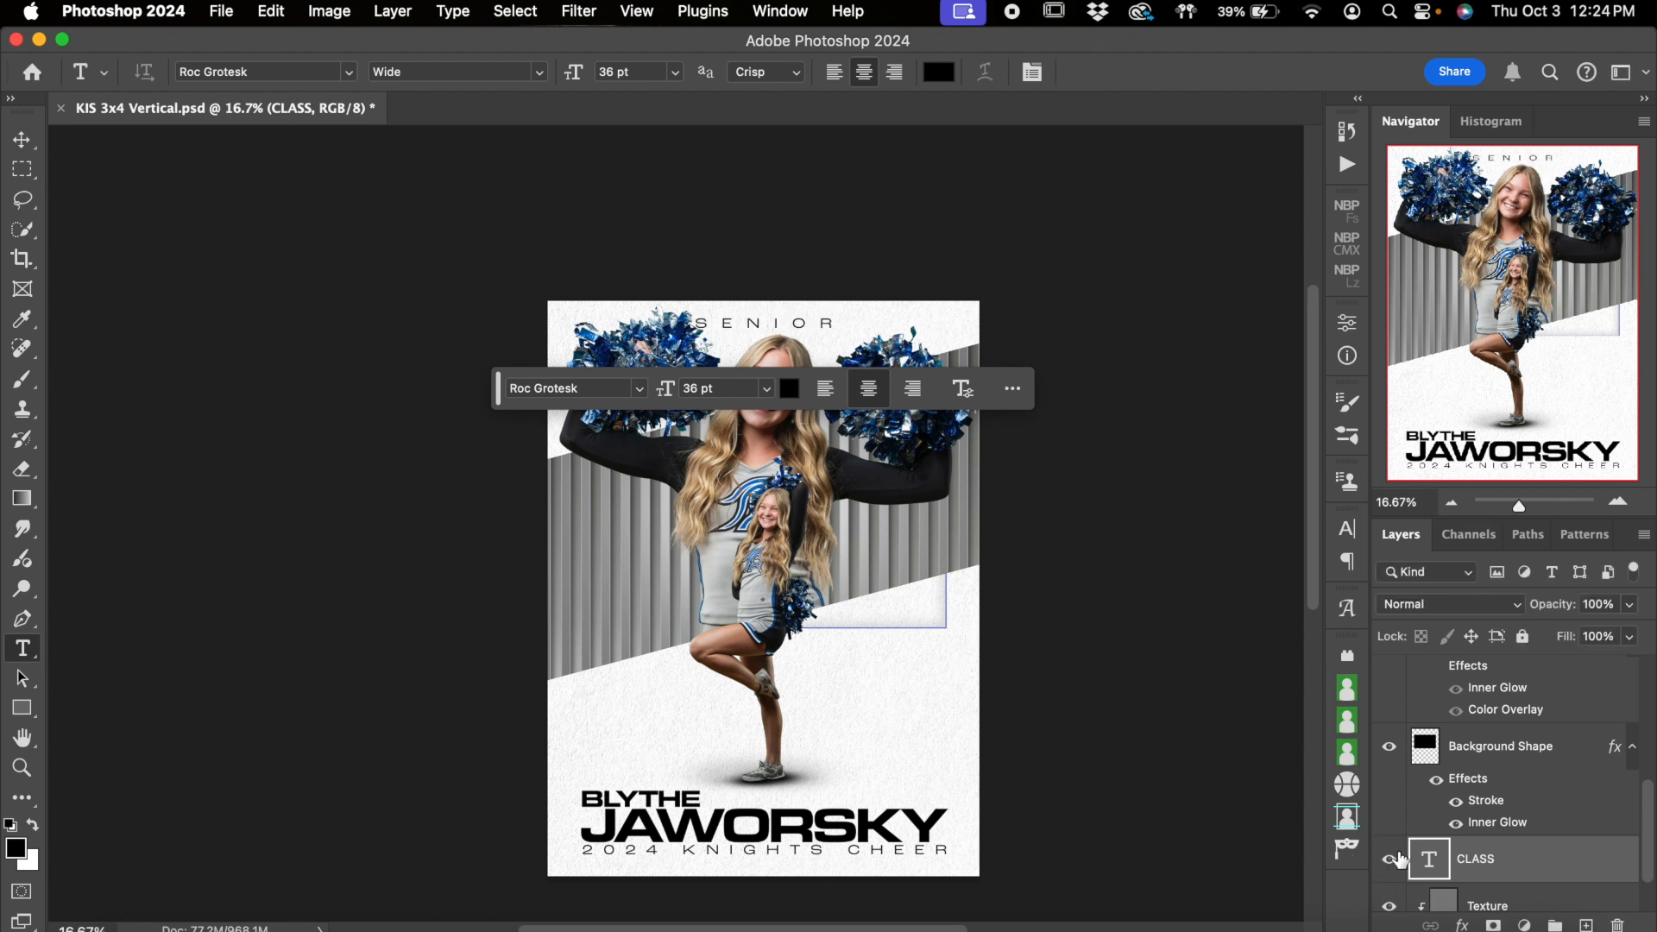
# Switch the Texture layer off and on to compare the poster's upper corner with and without the texture
pyautogui.scroll(-2, 1500, 805)
pyautogui.click(1522, 852)
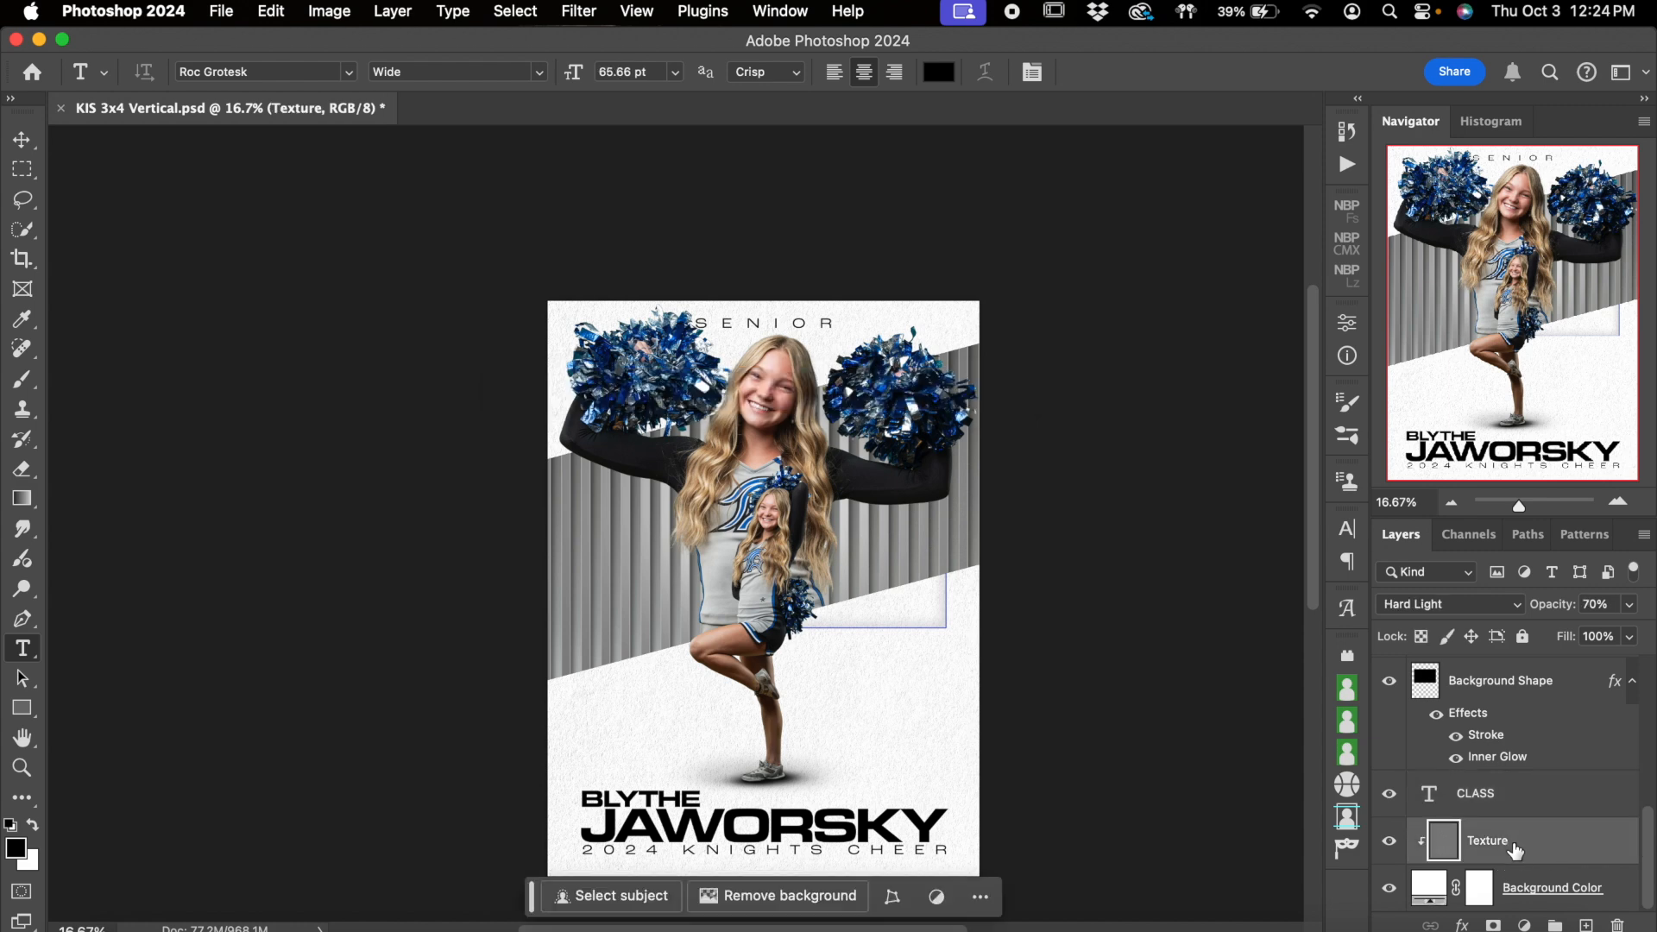
pyautogui.click(1616, 501)
pyautogui.click(1617, 501)
pyautogui.click(1616, 502)
pyautogui.click(1616, 502)
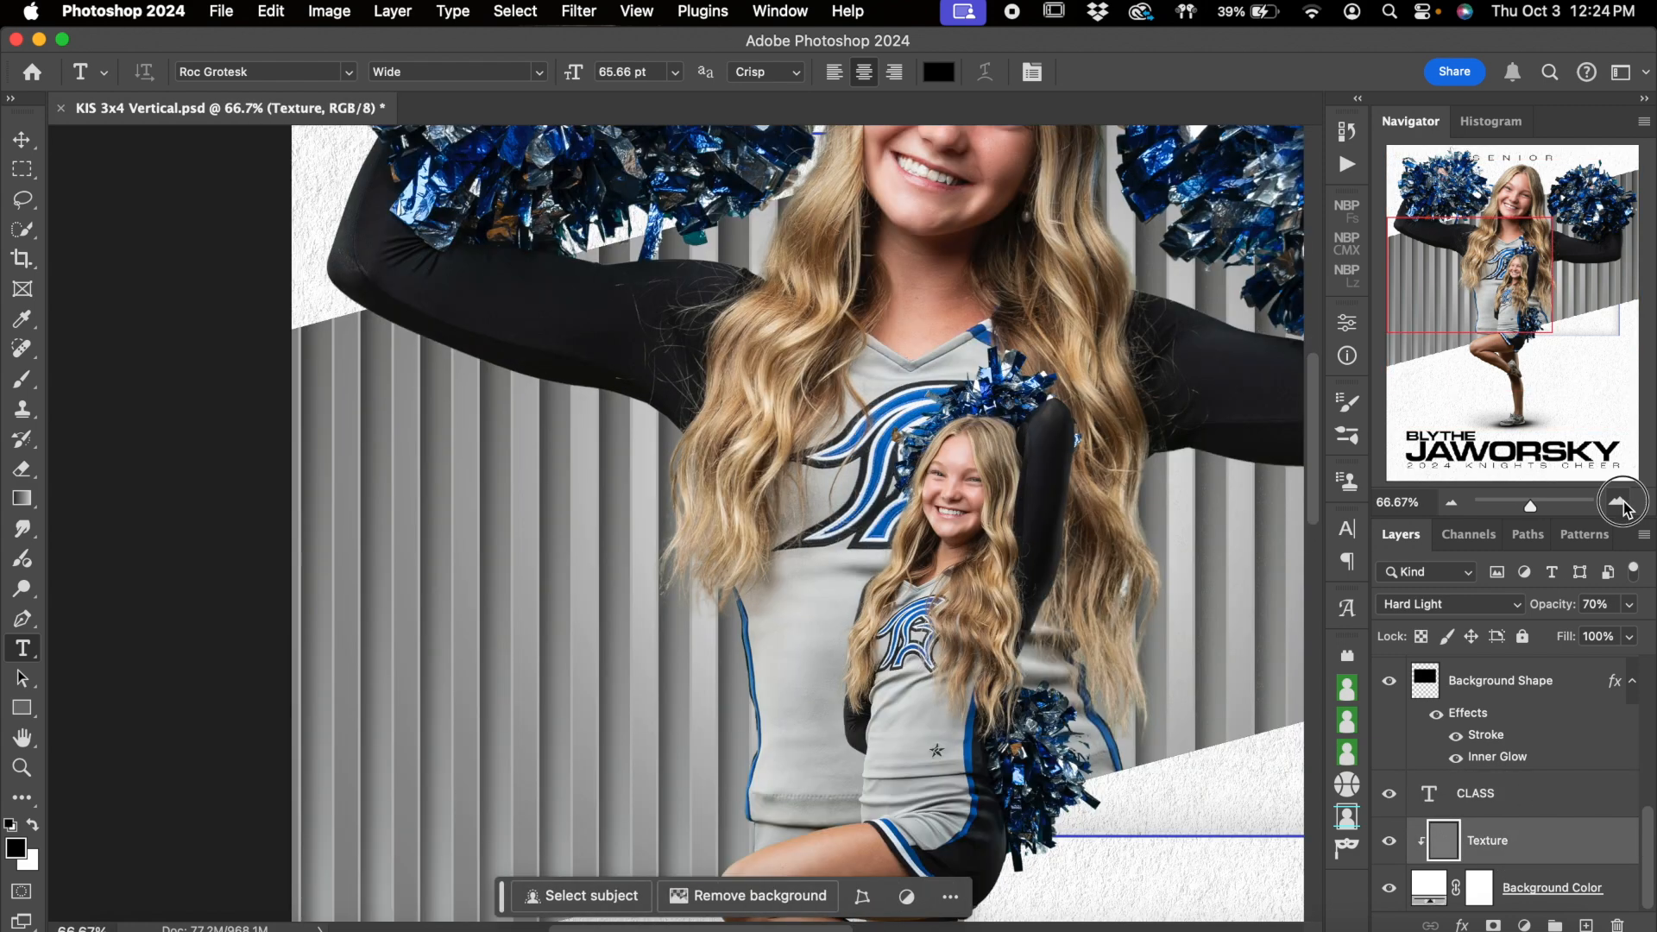
pyautogui.press('super+equal')
pyautogui.press('super+equal')
pyautogui.scroll(15, 466, 350)
pyautogui.hscroll(-5, 466, 350)
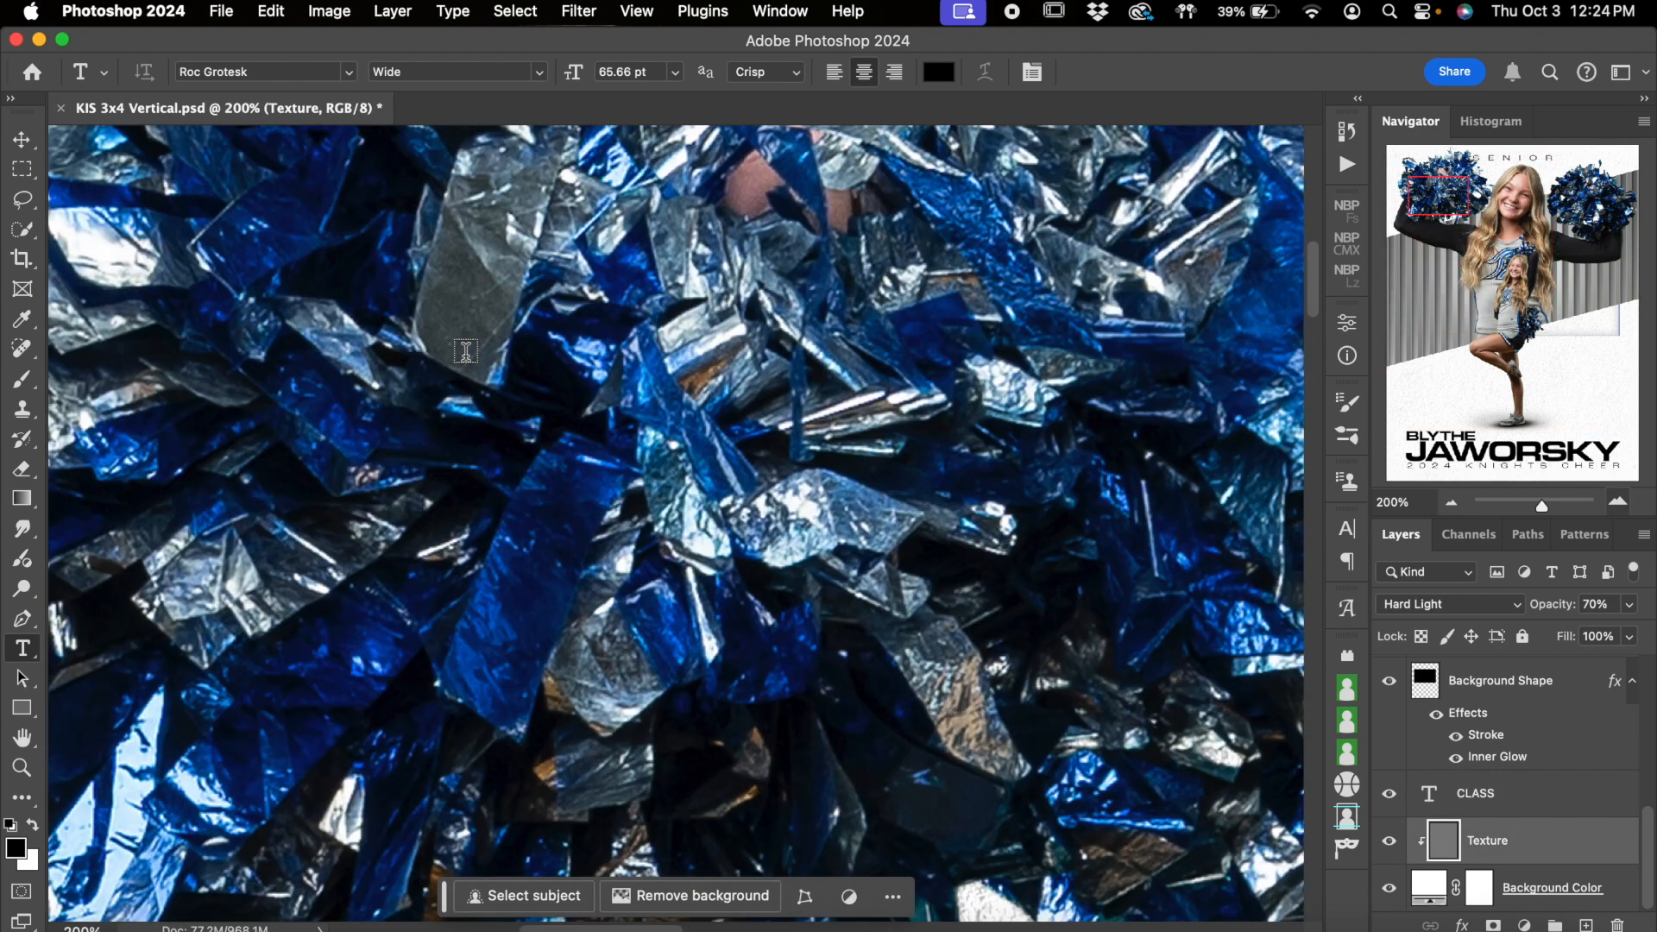
pyautogui.scroll(-5, 466, 350)
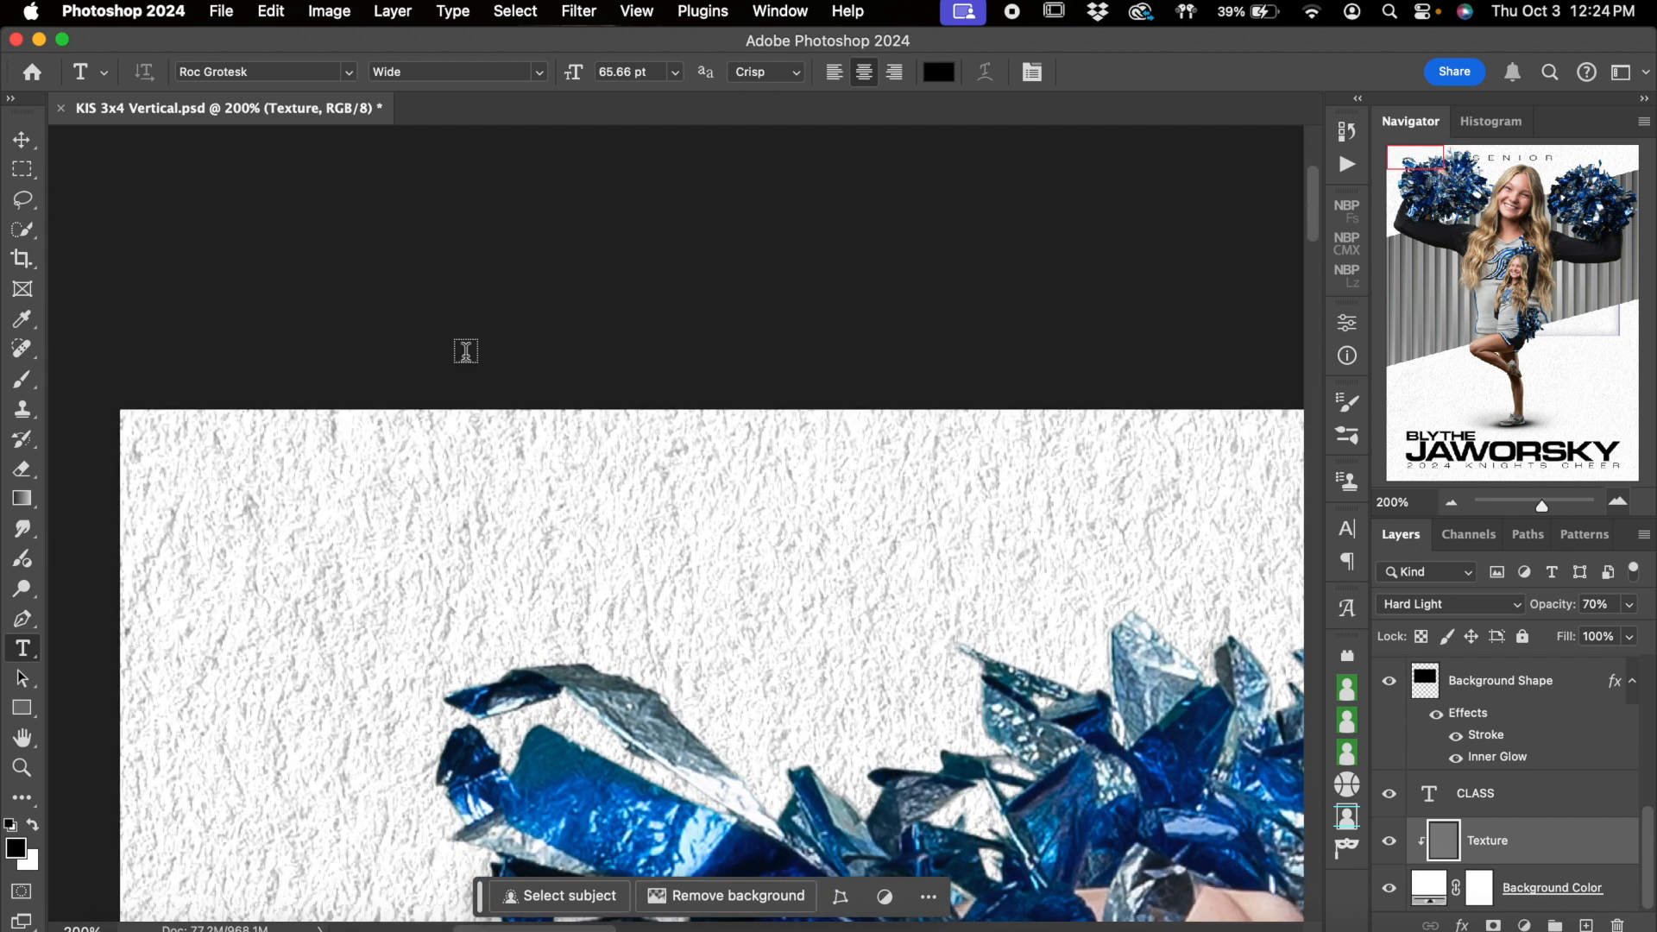
pyautogui.scroll(-2, 768, 569)
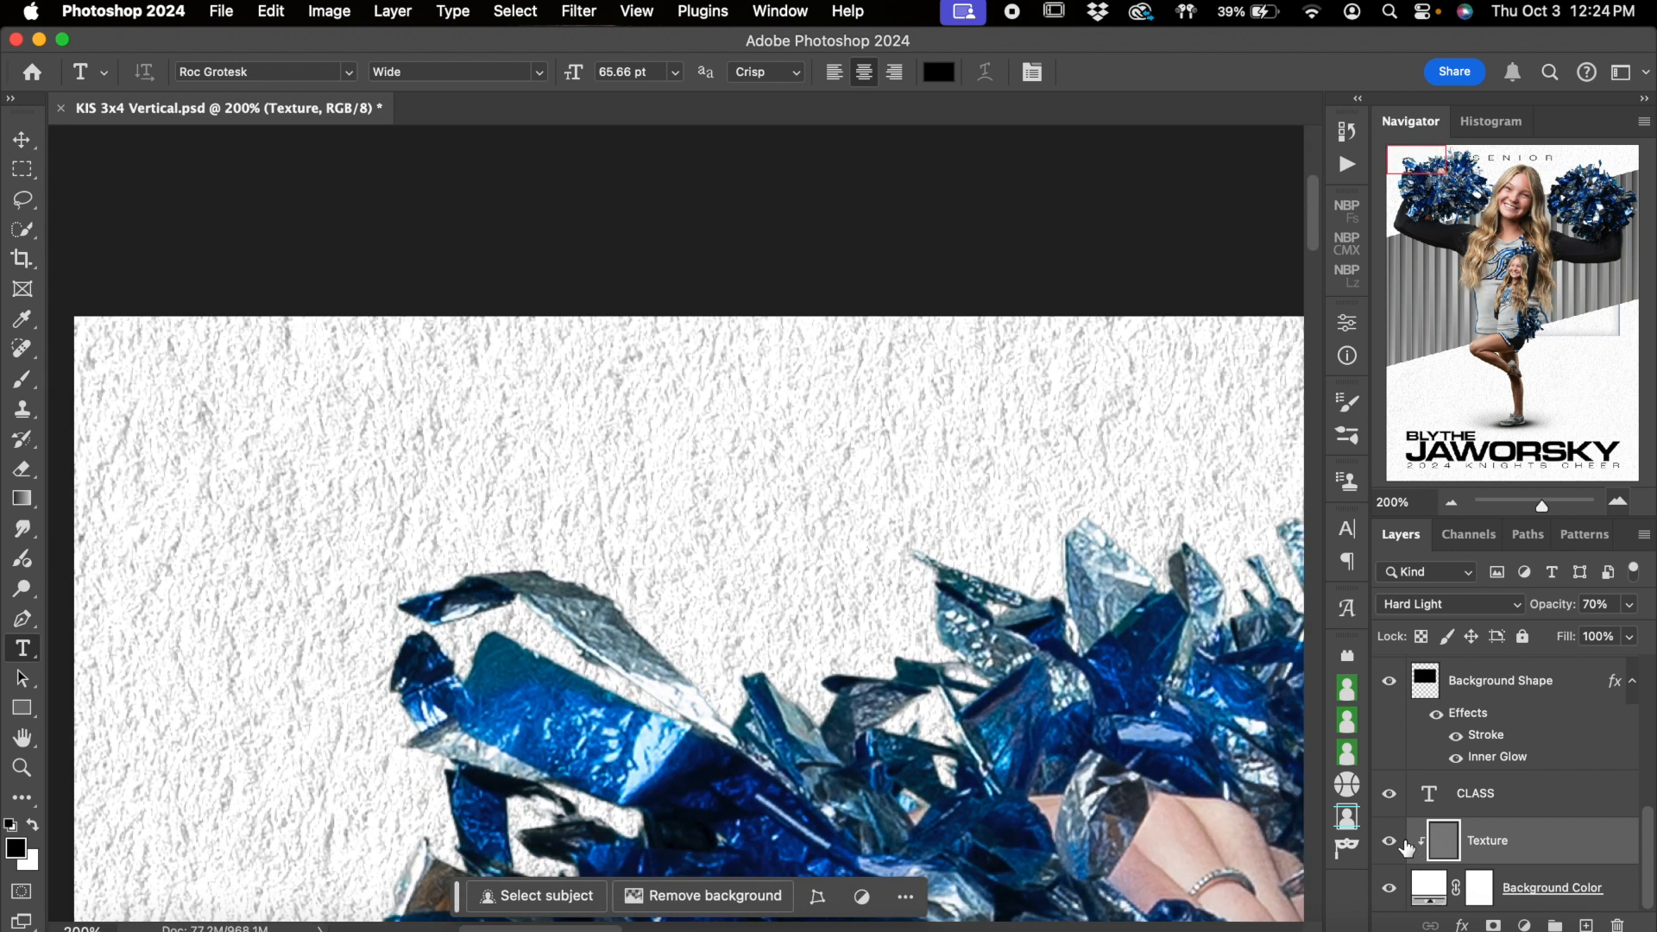
pyautogui.click(1391, 841)
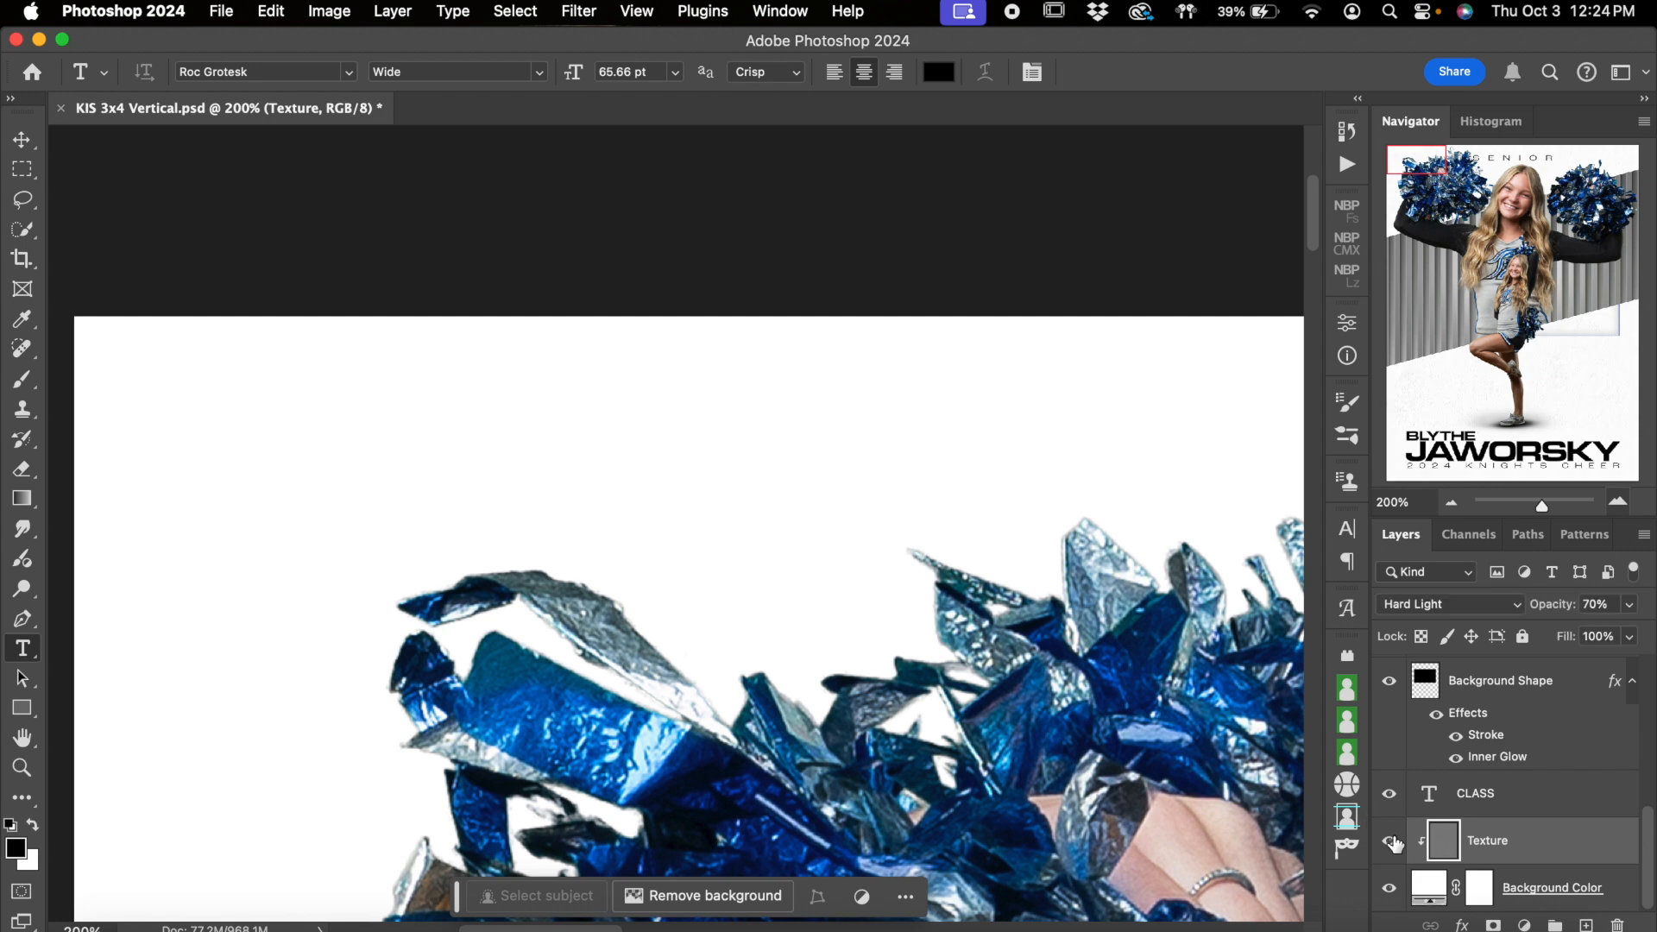
pyautogui.click(1392, 842)
# Try the Texture layer at 47% opacity and undo the opacity change
pyautogui.click(1629, 605)
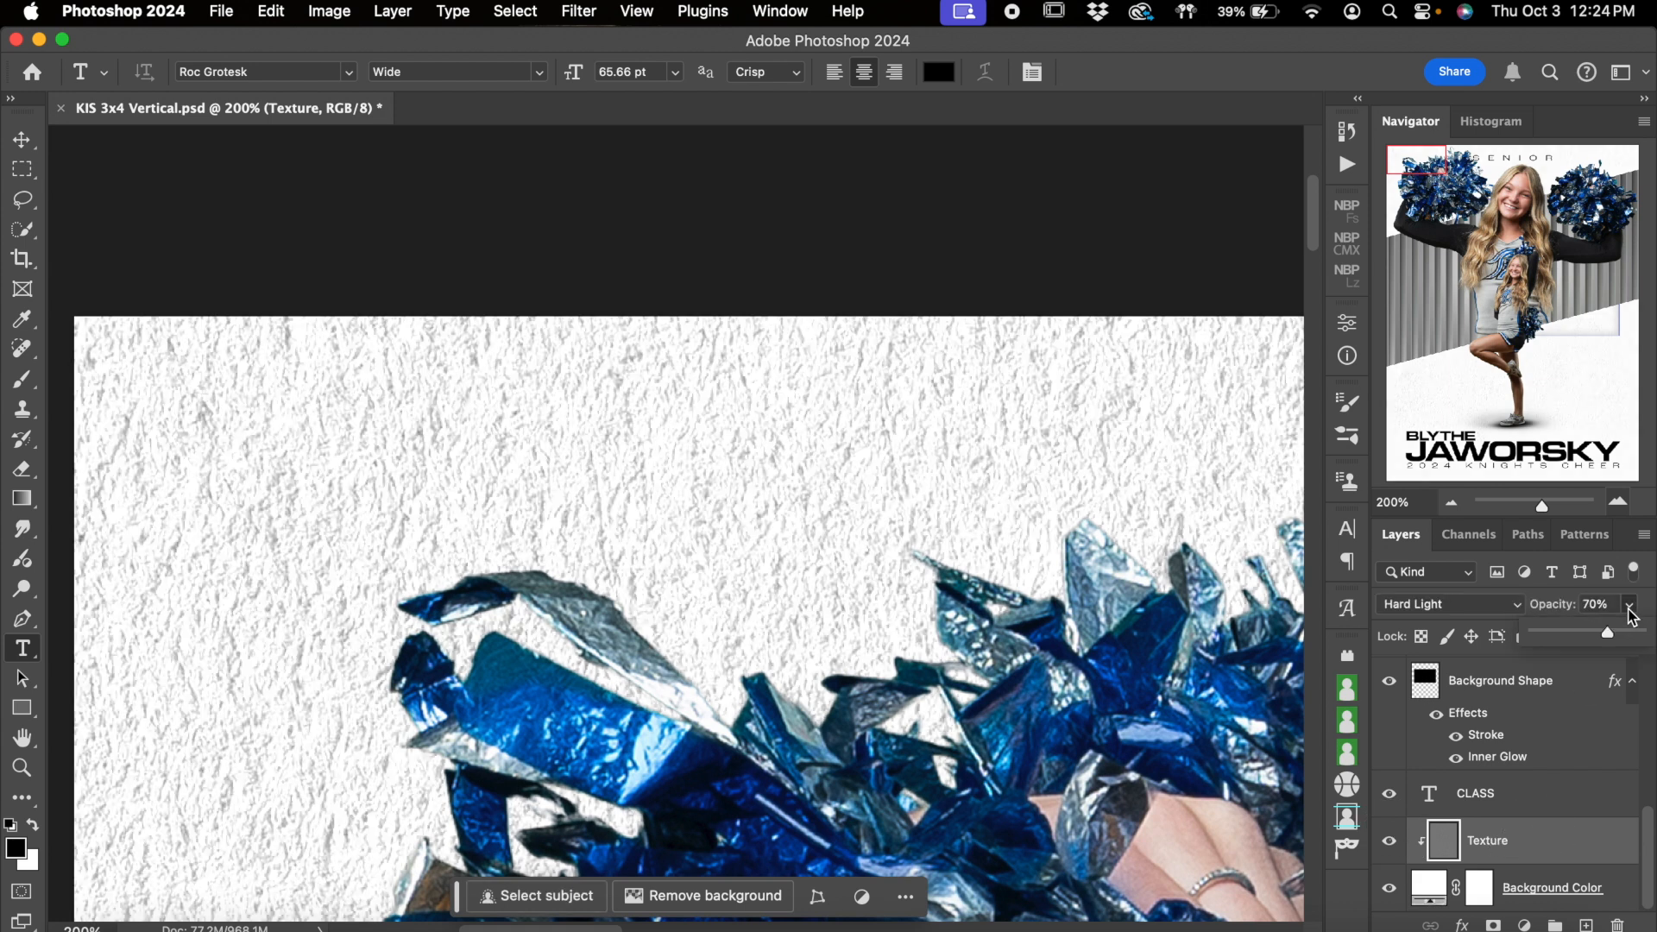
pyautogui.moveTo(1610, 633)
pyautogui.mouseDown()
pyautogui.moveTo(1549, 639)
pyautogui.moveTo(1585, 638)
pyautogui.mouseUp()
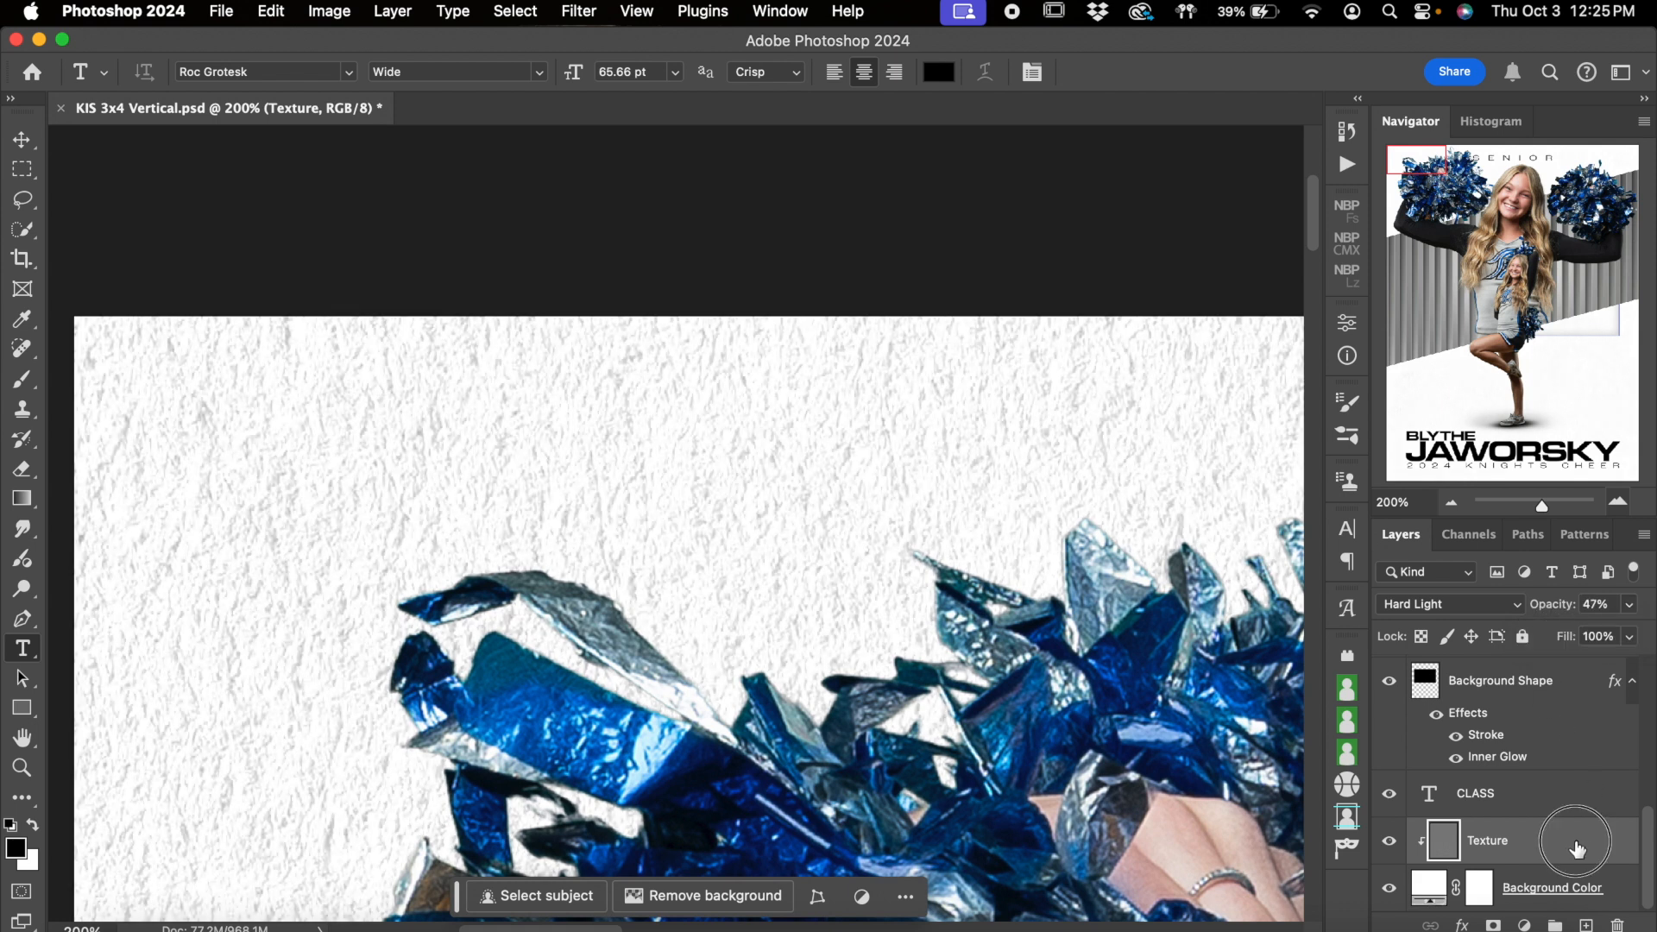
pyautogui.press('super+z')
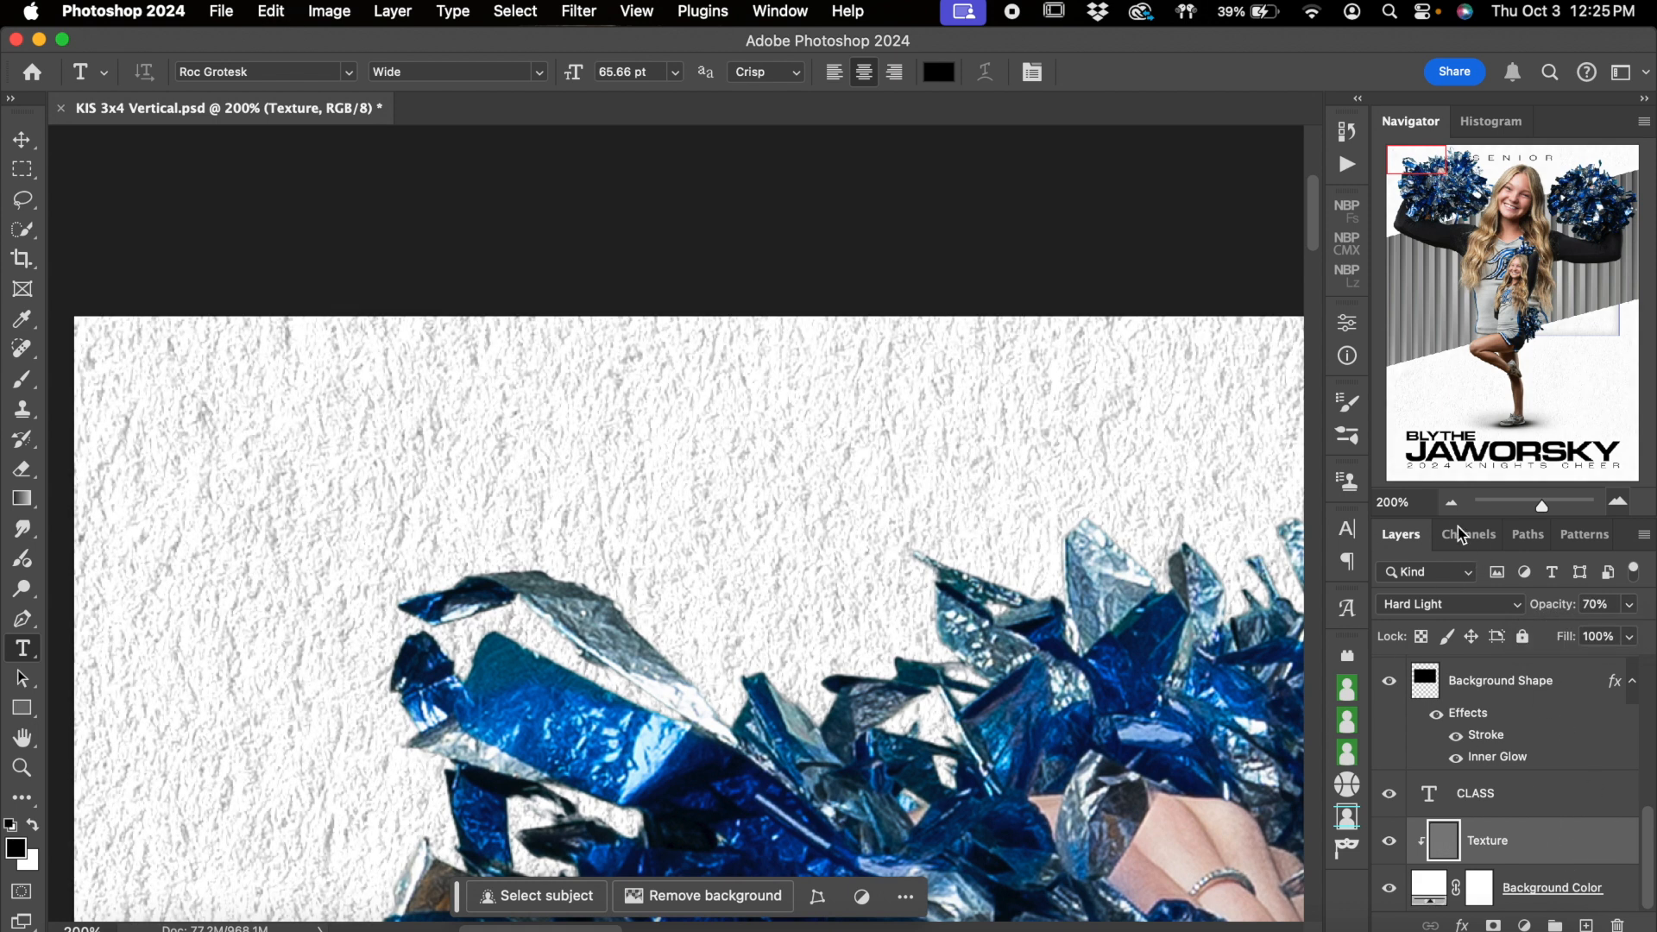
# Try salmon pink ee8b8b as the fill of the Background Color layer and check it across the whole poster
pyautogui.click(1452, 503)
pyautogui.scroll(-6, 1104, 627)
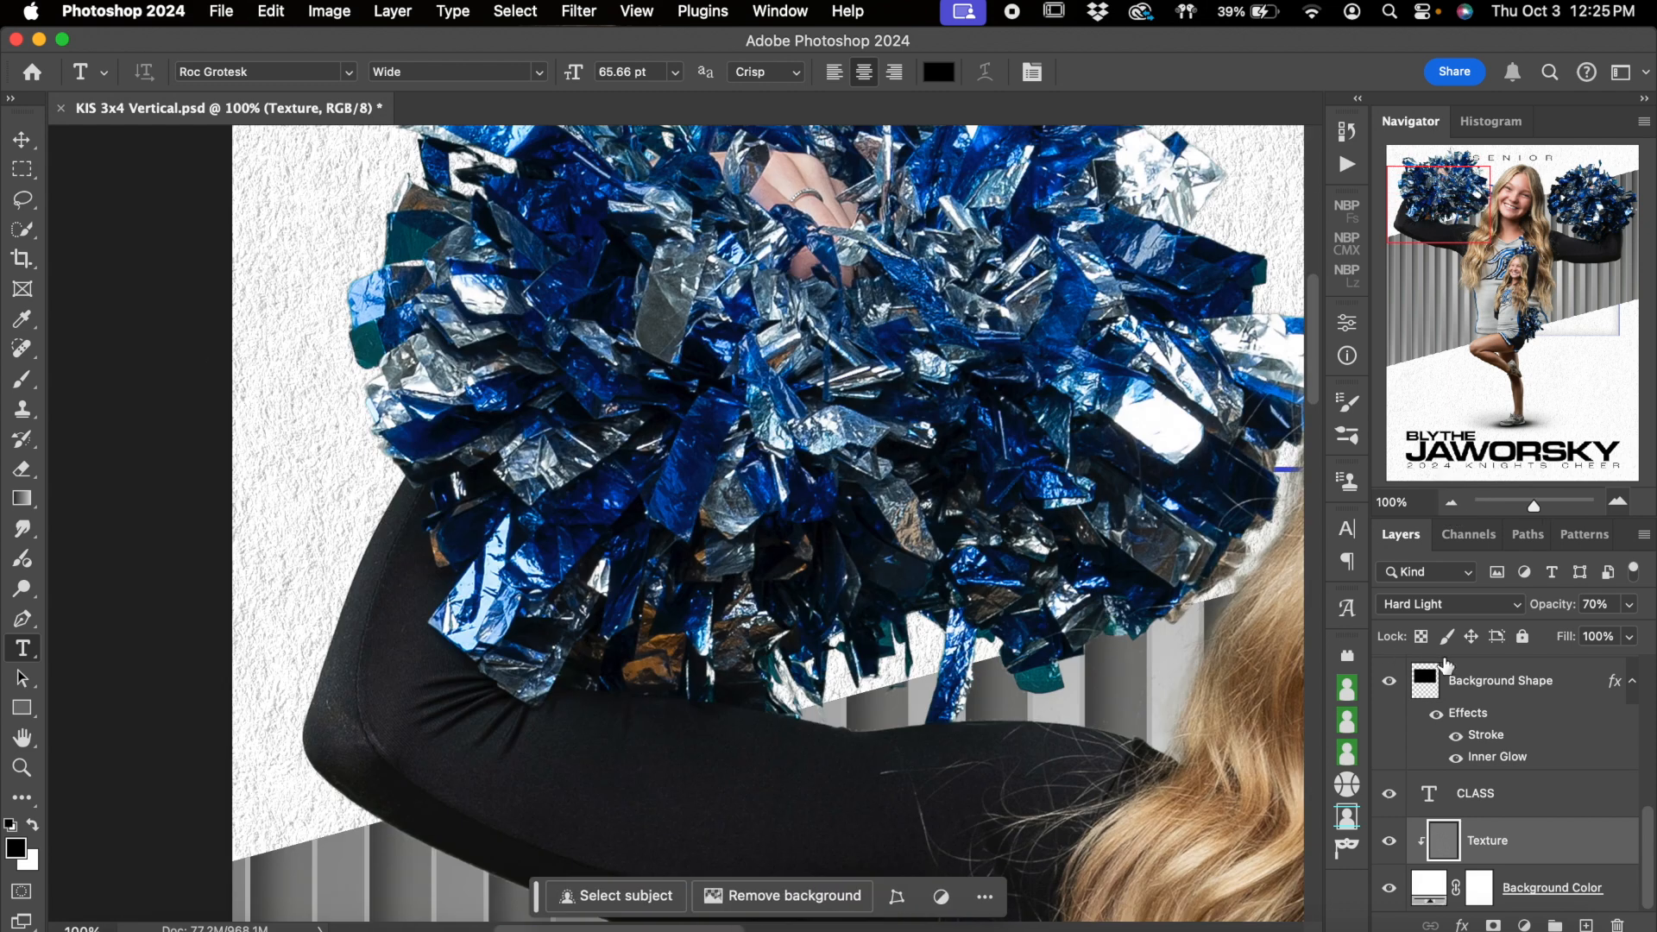
pyautogui.click(1452, 503)
pyautogui.click(1452, 504)
pyautogui.click(1451, 503)
pyautogui.click(1452, 503)
pyautogui.click(1451, 503)
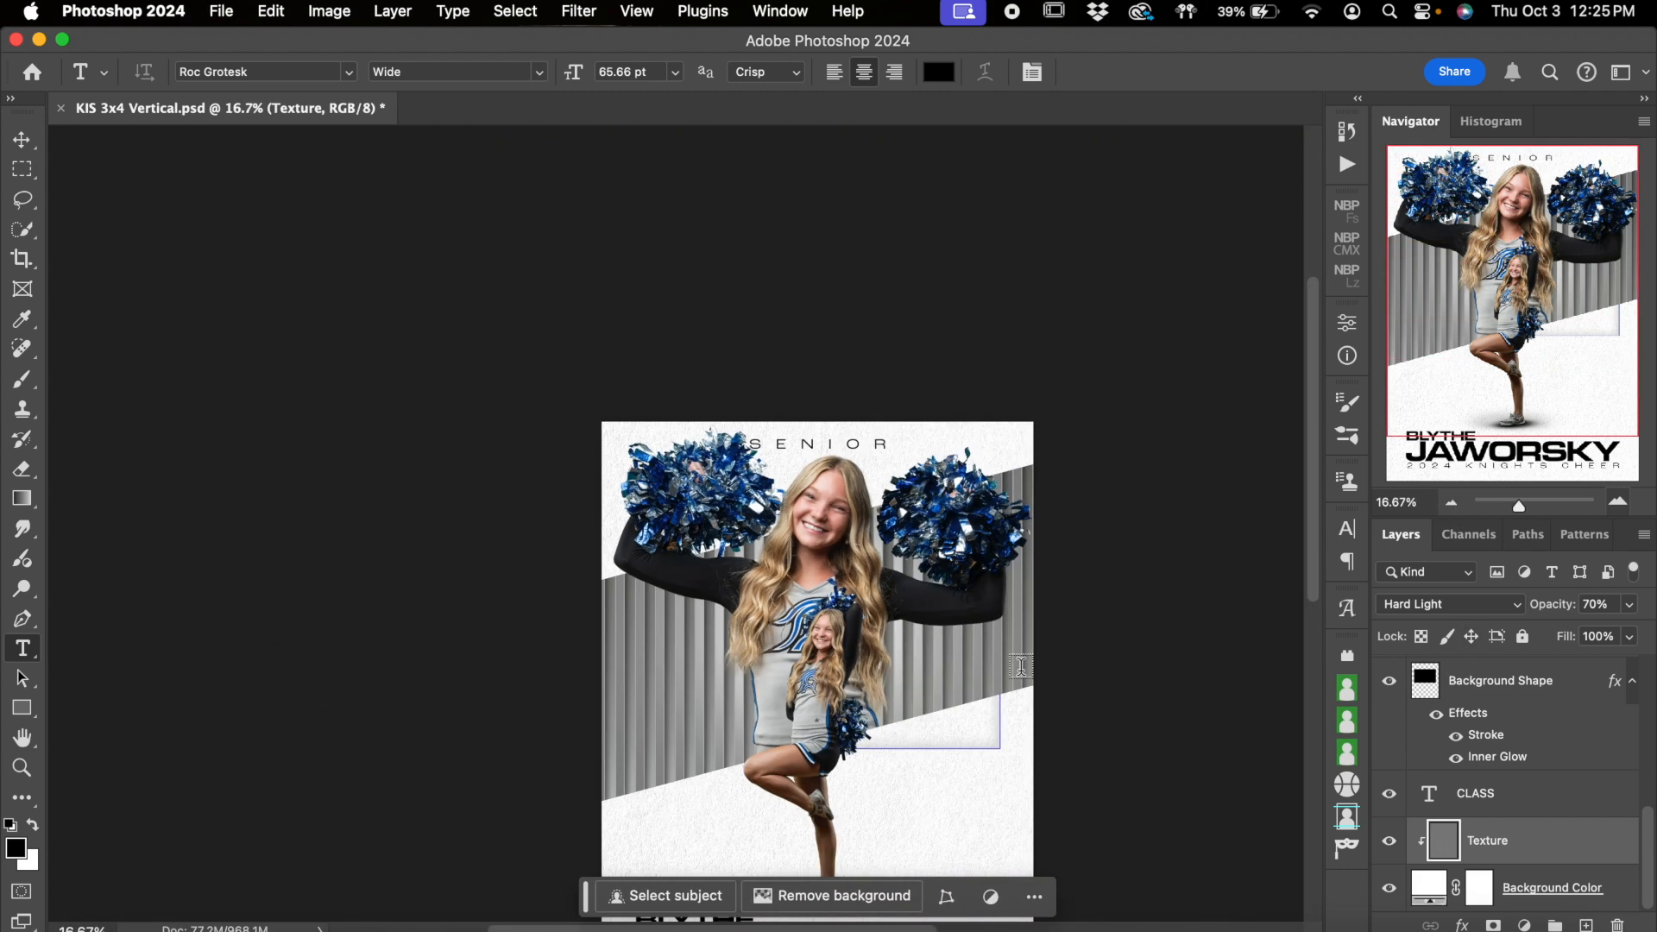
pyautogui.scroll(-5, 1021, 665)
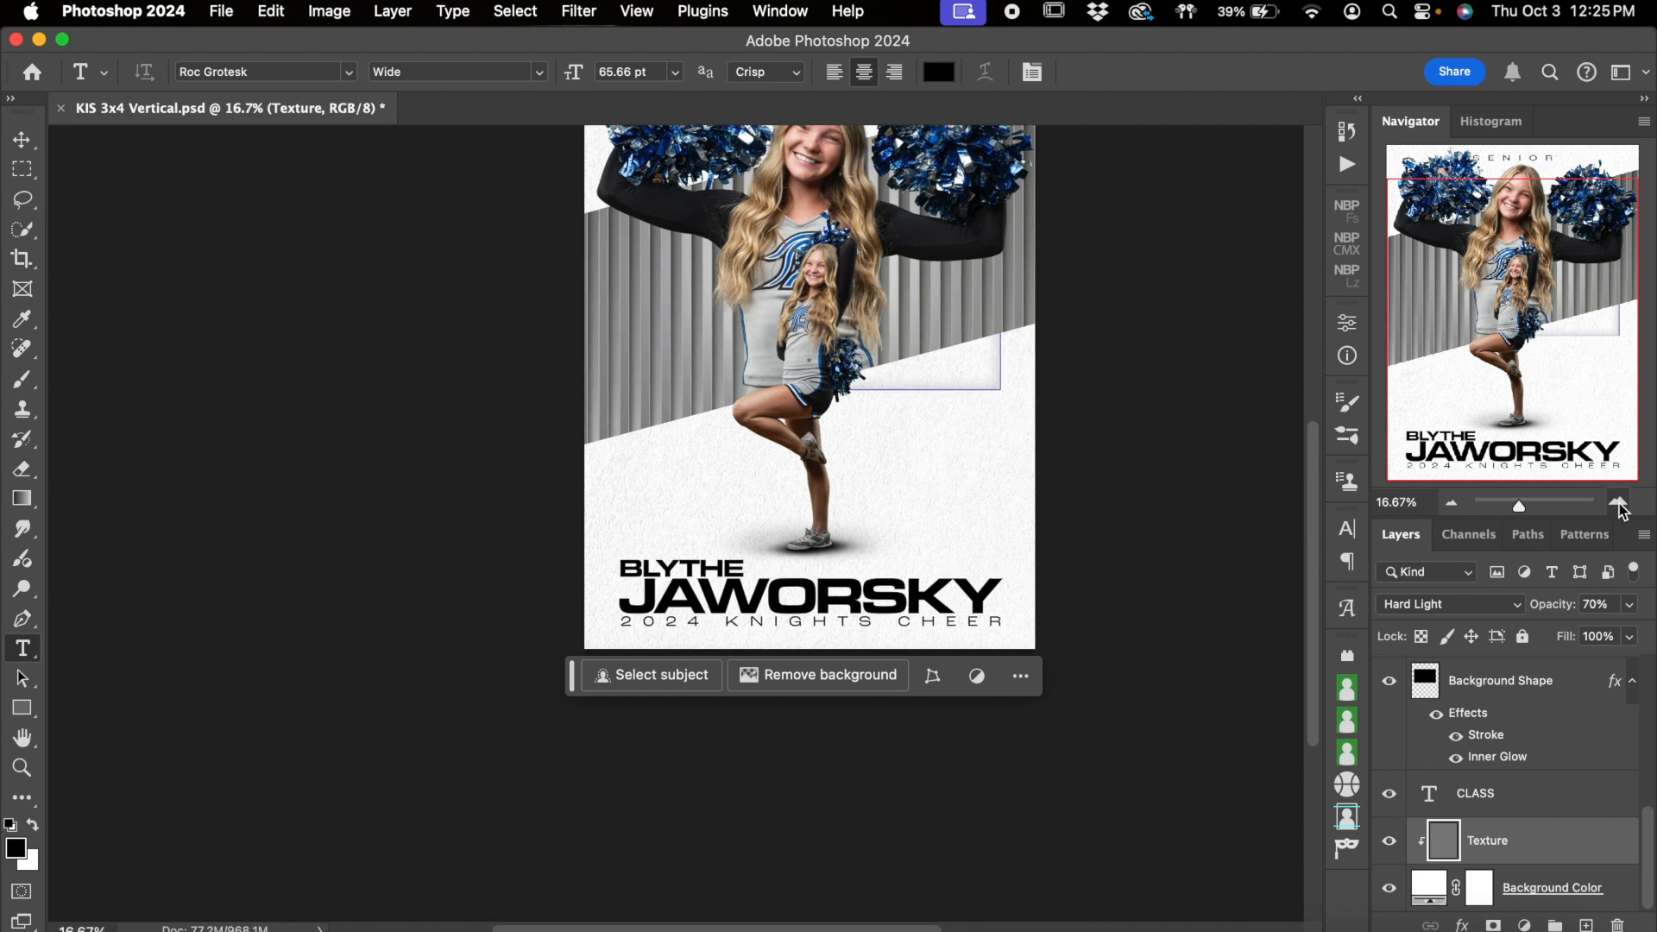
pyautogui.click(1618, 501)
pyautogui.click(1431, 891)
pyautogui.doubleClick(1431, 892)
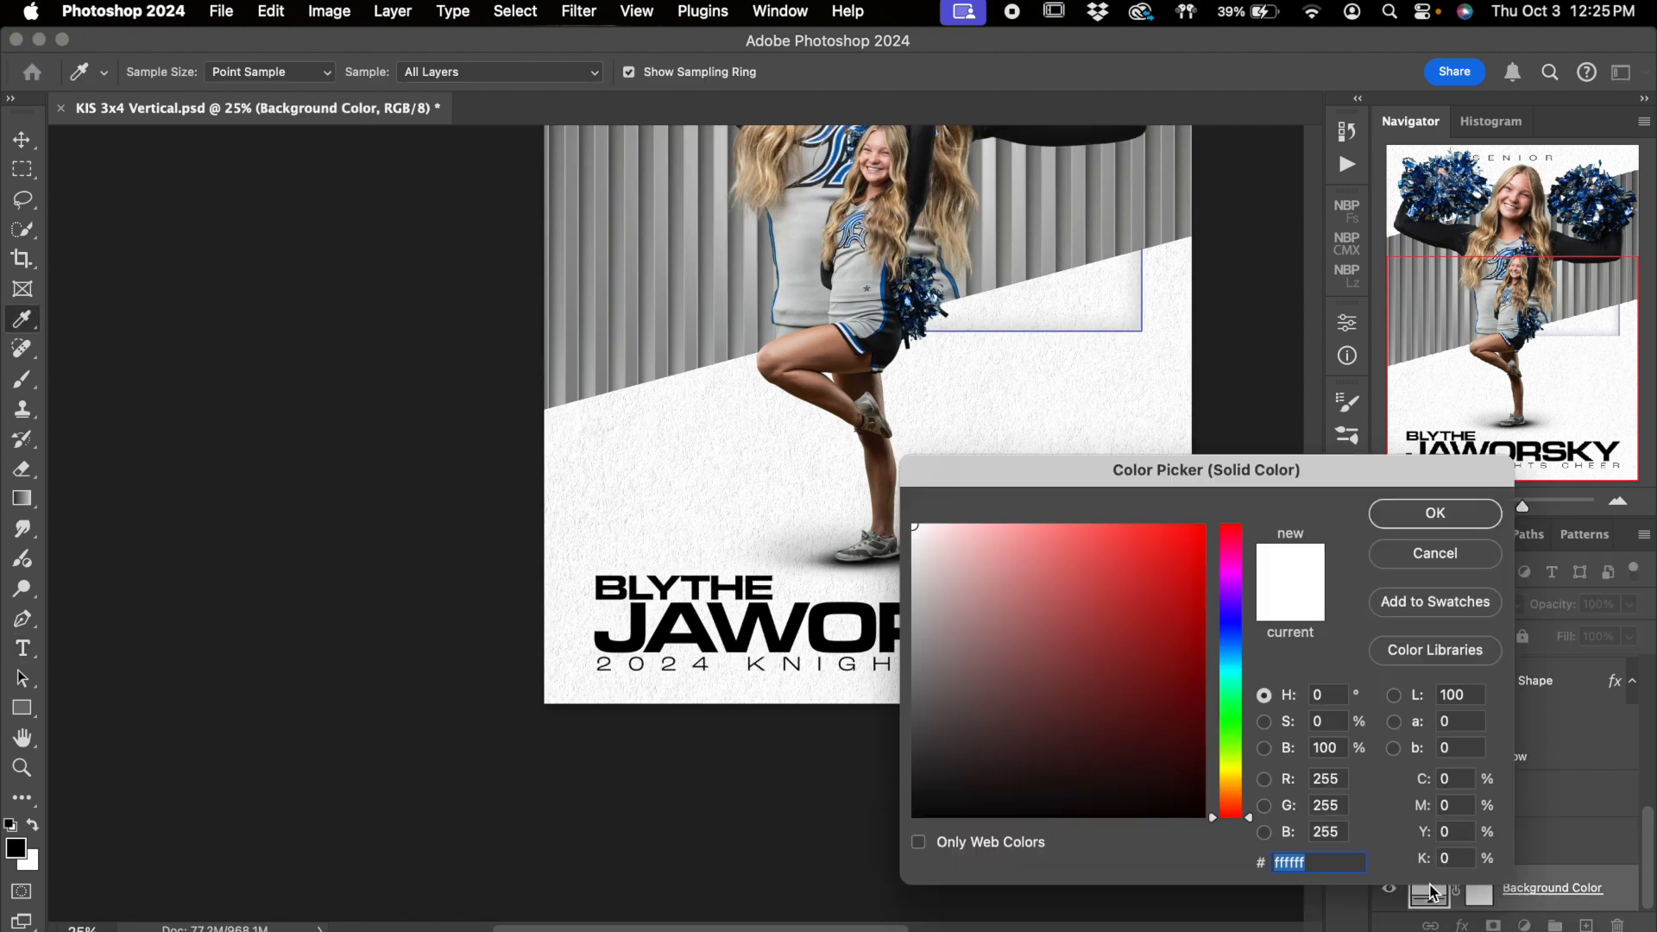
pyautogui.click(1149, 694)
pyautogui.moveTo(1200, 533); pyautogui.dragTo(1225, 485)
pyautogui.moveTo(1110, 544); pyautogui.dragTo(1034, 544)
pyautogui.scroll(5, 765, 410)
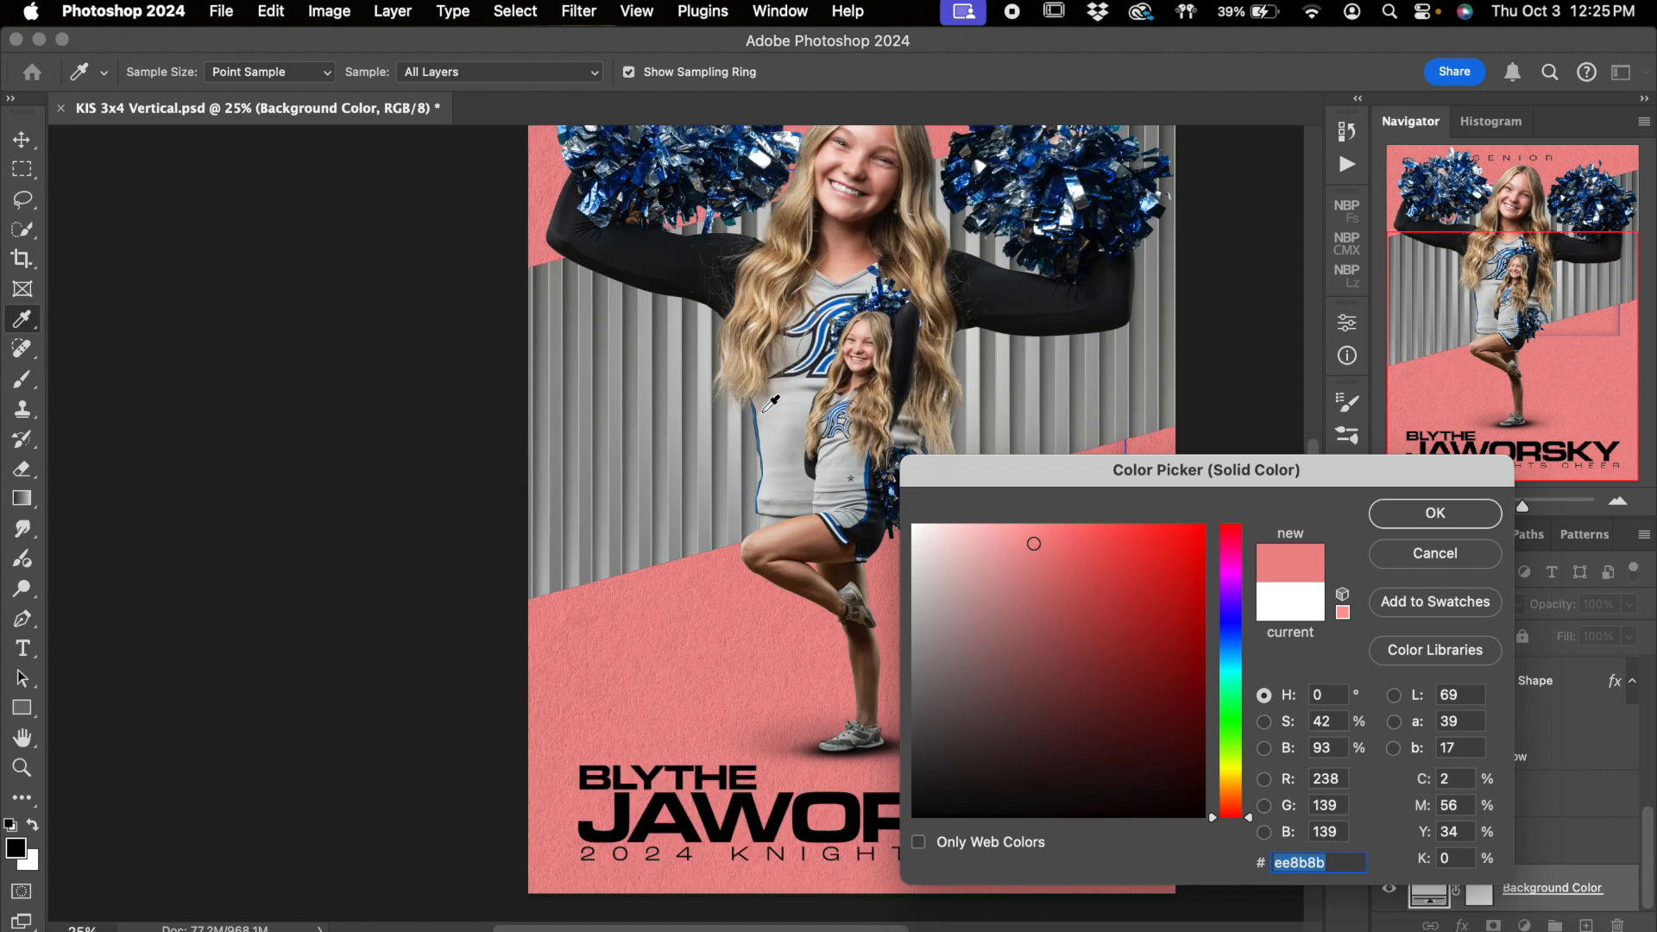
pyautogui.scroll(-3, 765, 410)
pyautogui.hscroll(3, 764, 410)
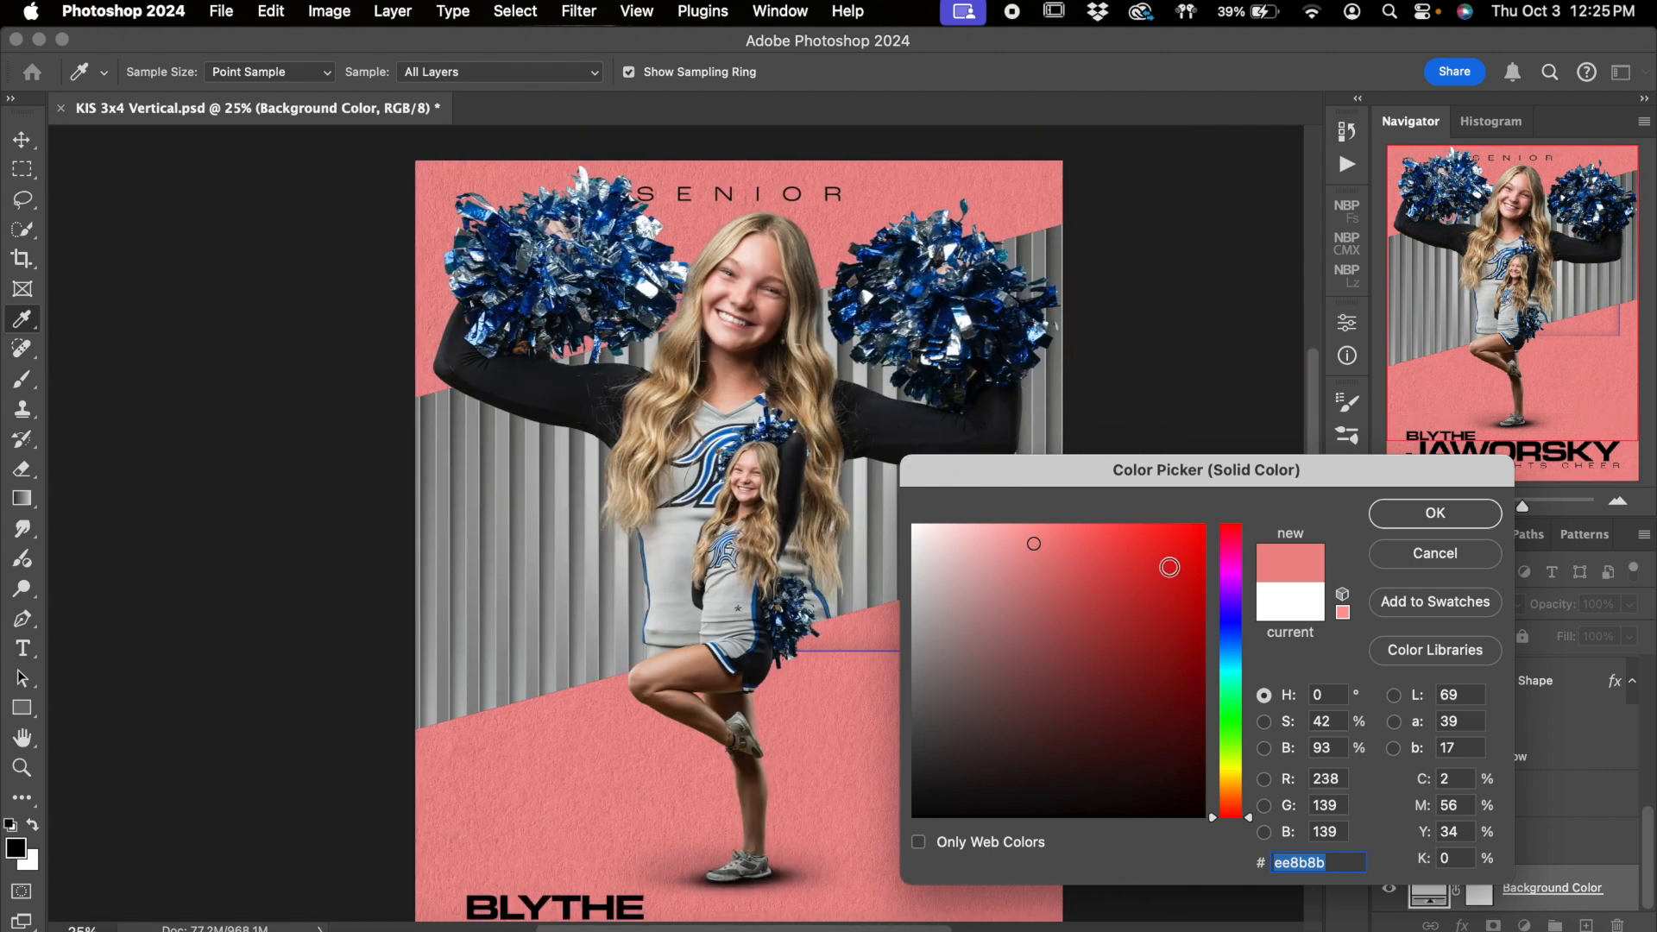
# Try pure red ff0000 and a blue sampled from the jersey logo as the background color, and cancel the color change
pyautogui.moveTo(1171, 570); pyautogui.dragTo(1208, 522)
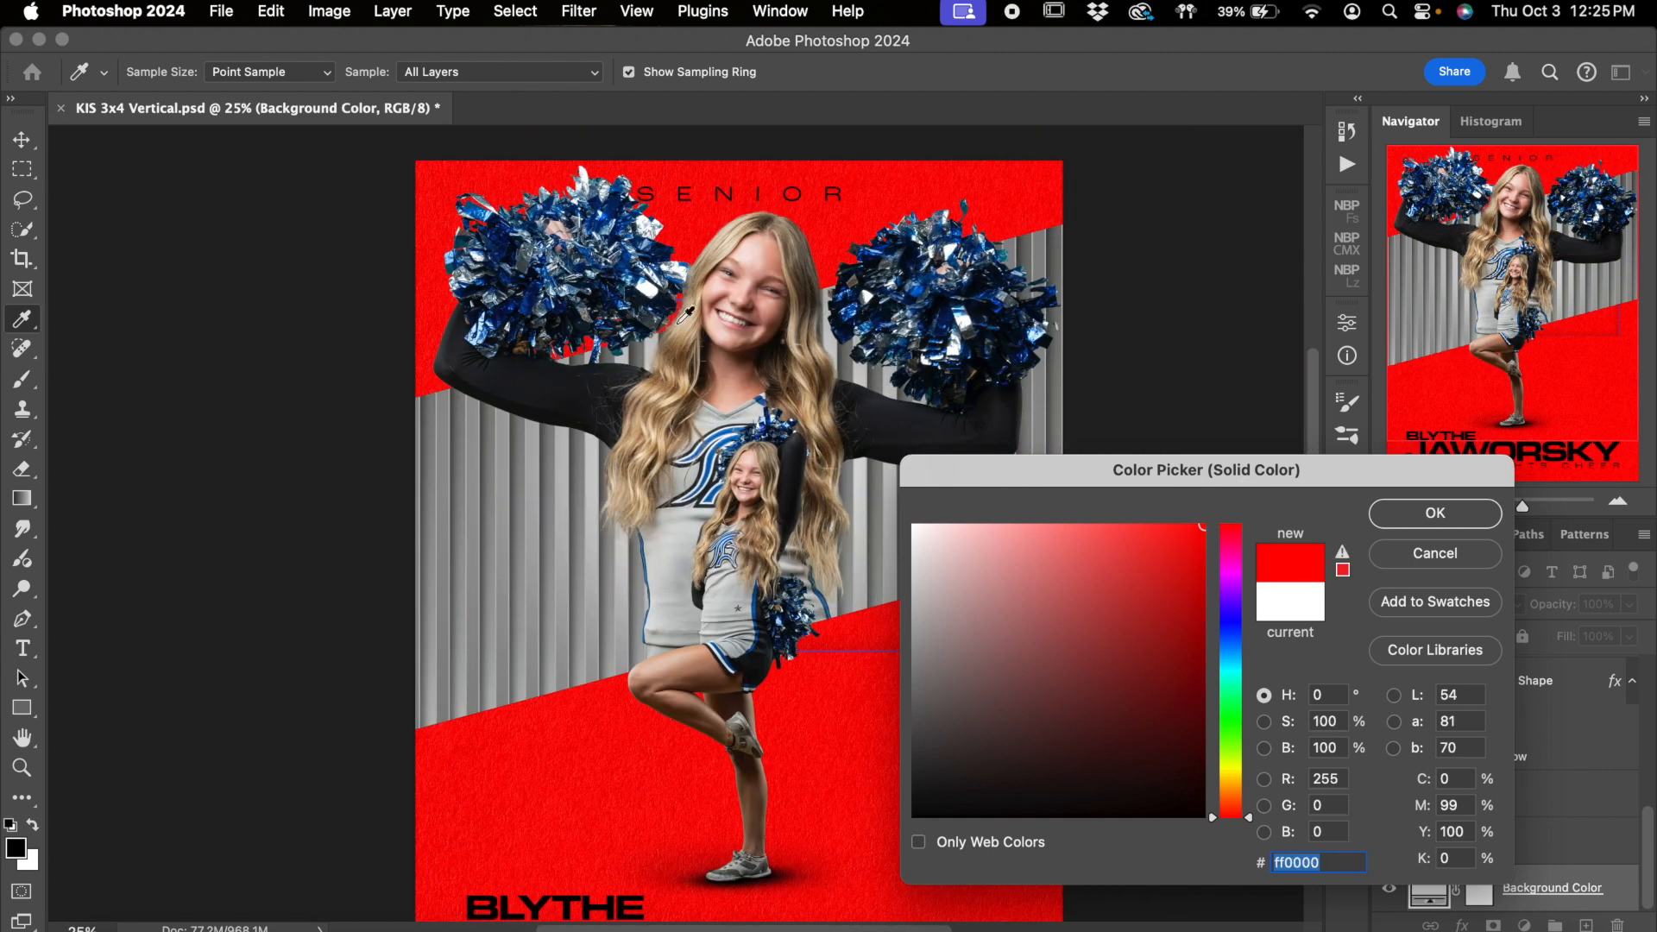
pyautogui.click(740, 431)
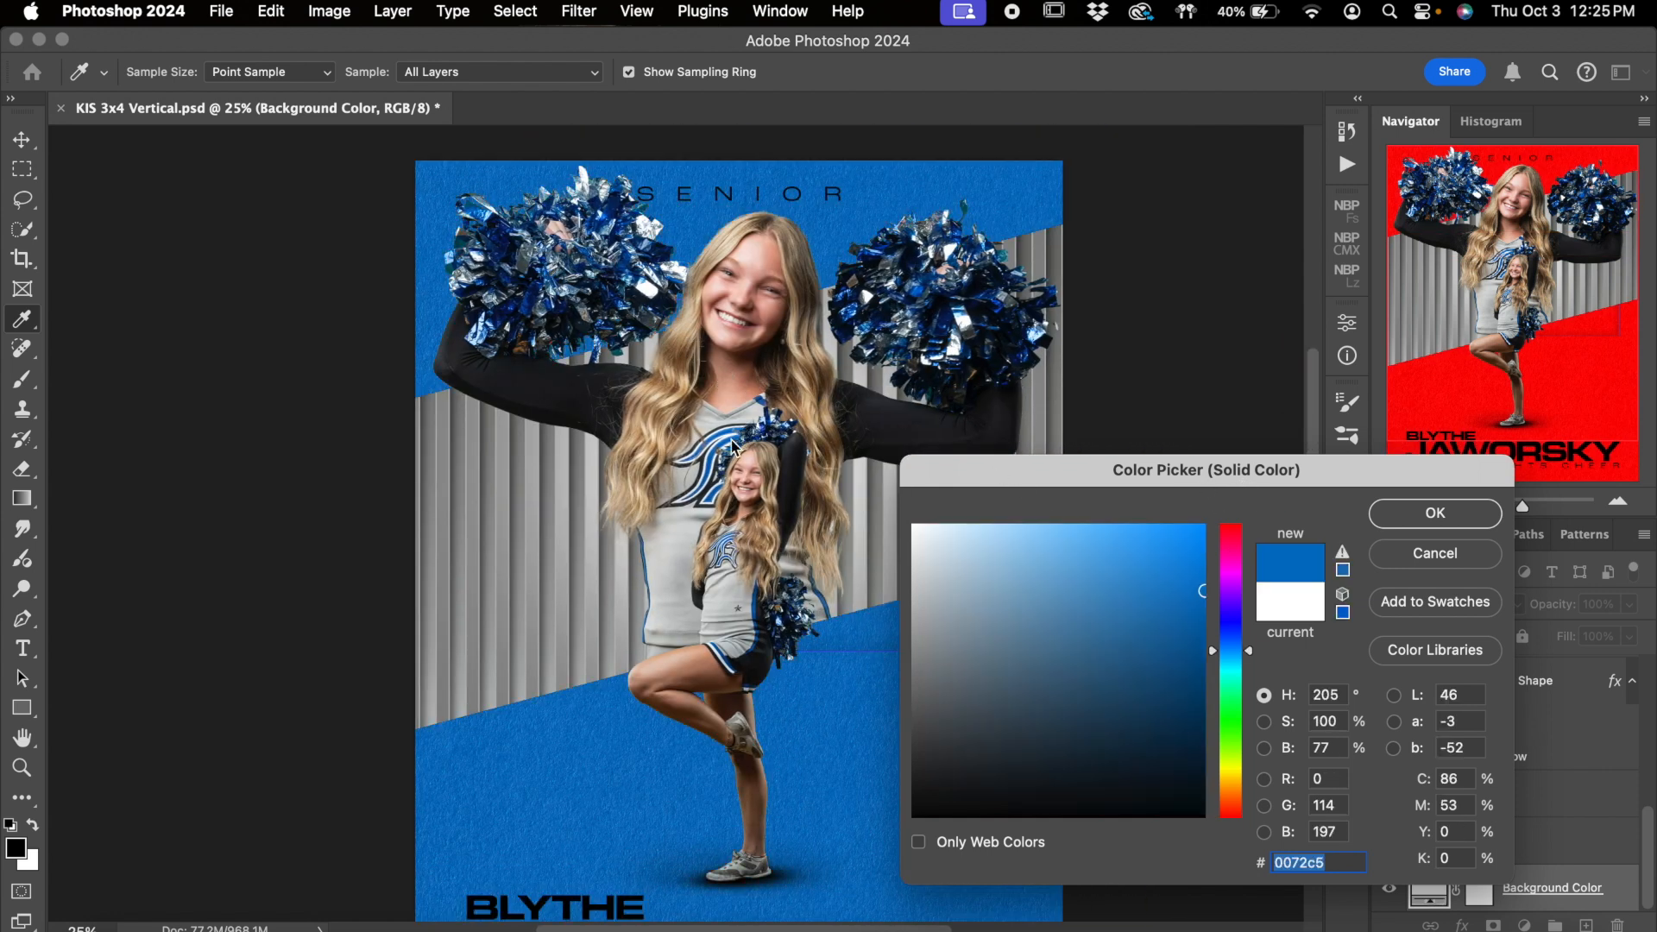
pyautogui.scroll(-5, 643, 615)
pyautogui.hscroll(2, 643, 615)
pyautogui.scroll(5, 643, 615)
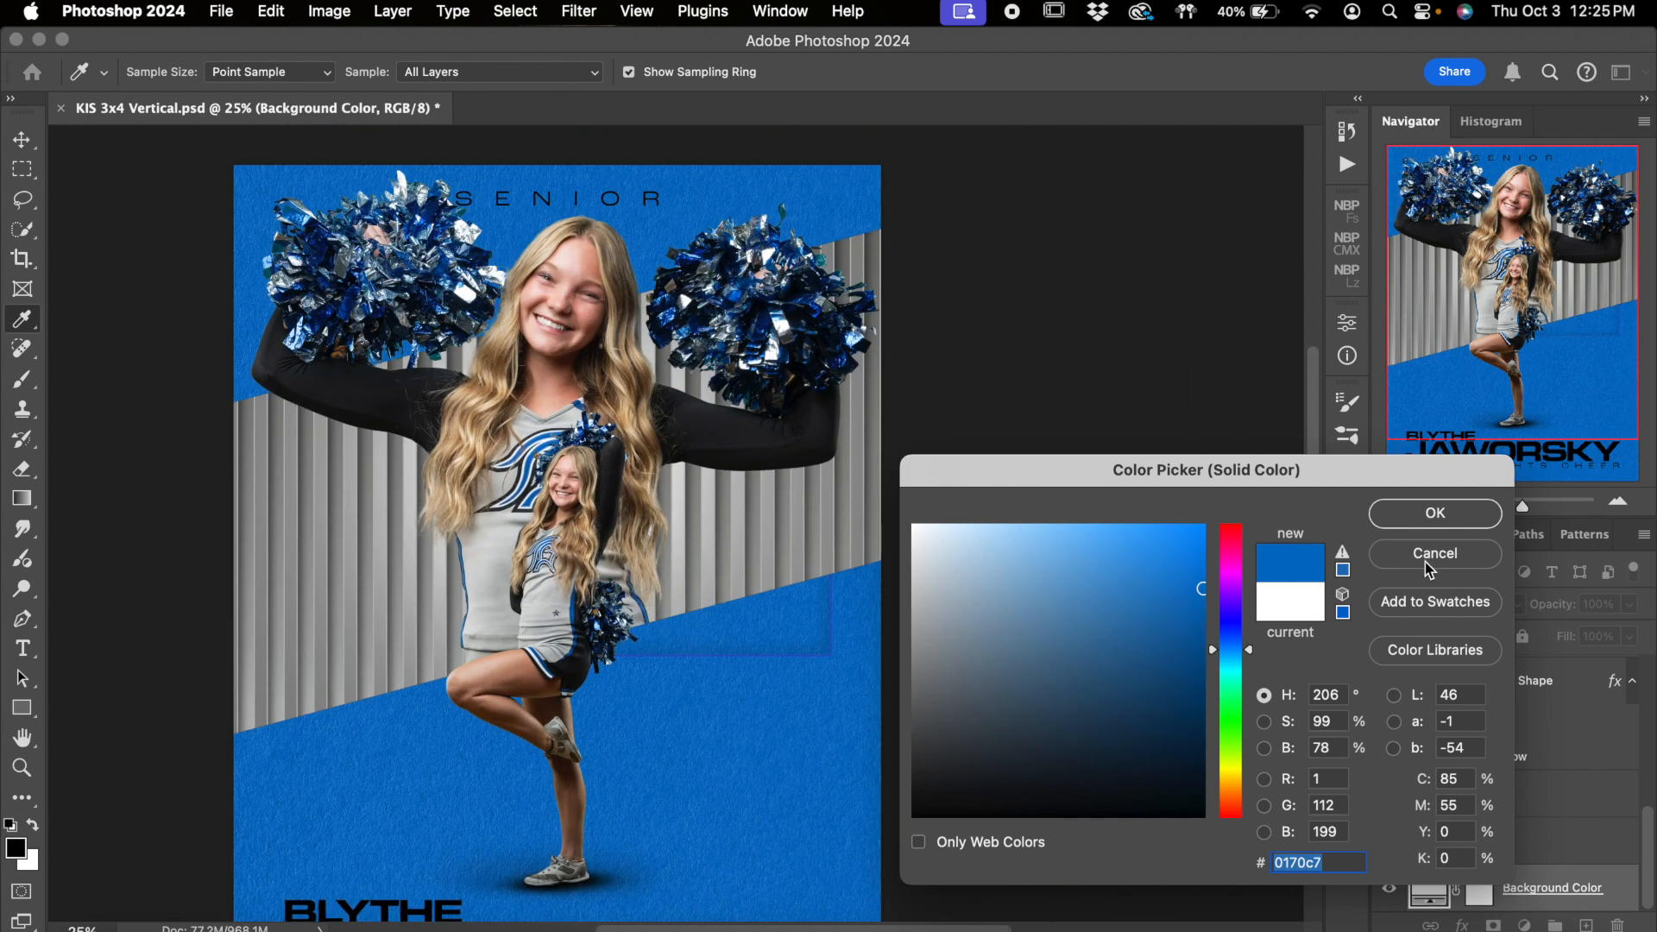
pyautogui.click(1434, 553)
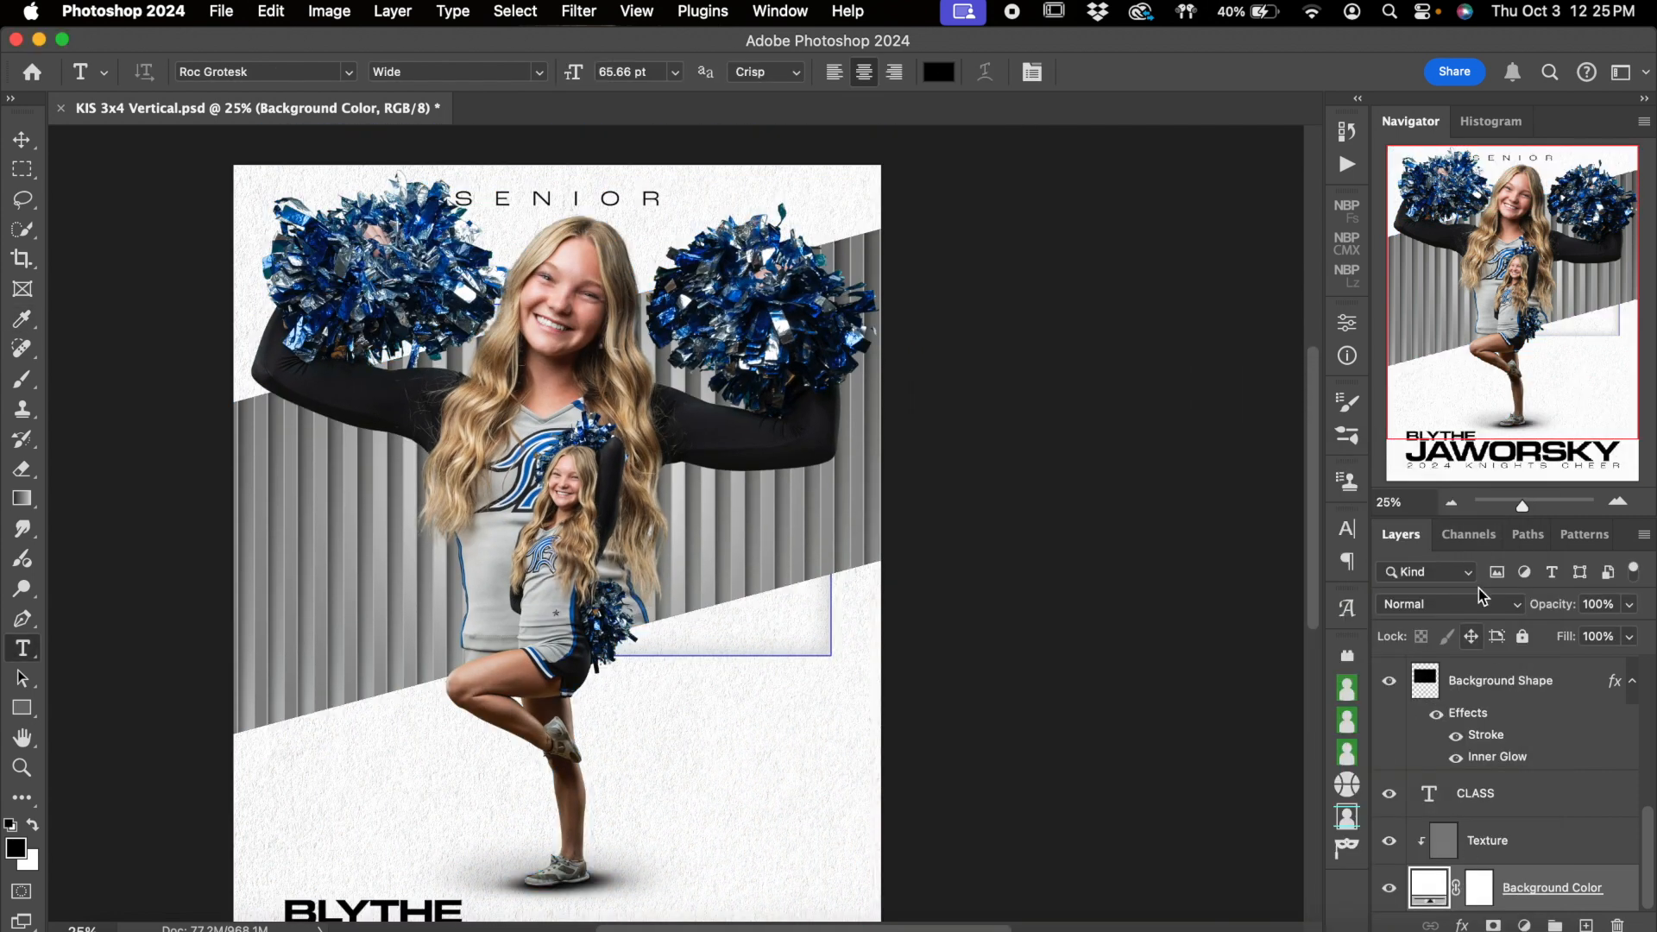
pyautogui.click(1451, 502)
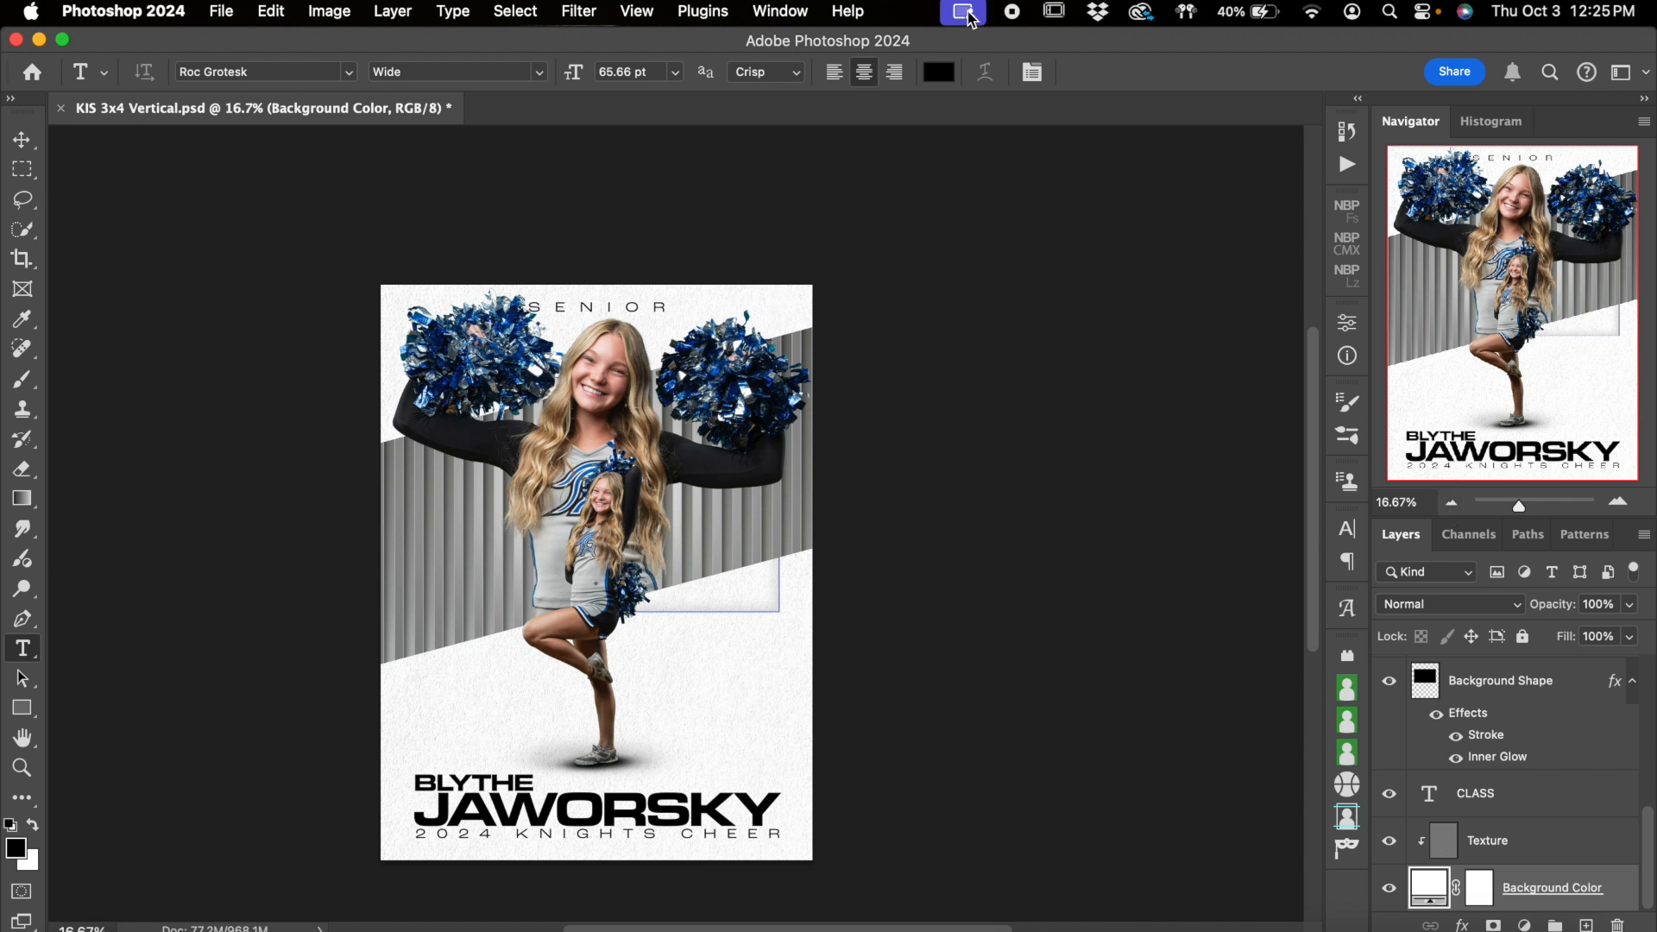
pyautogui.click(970, 17)
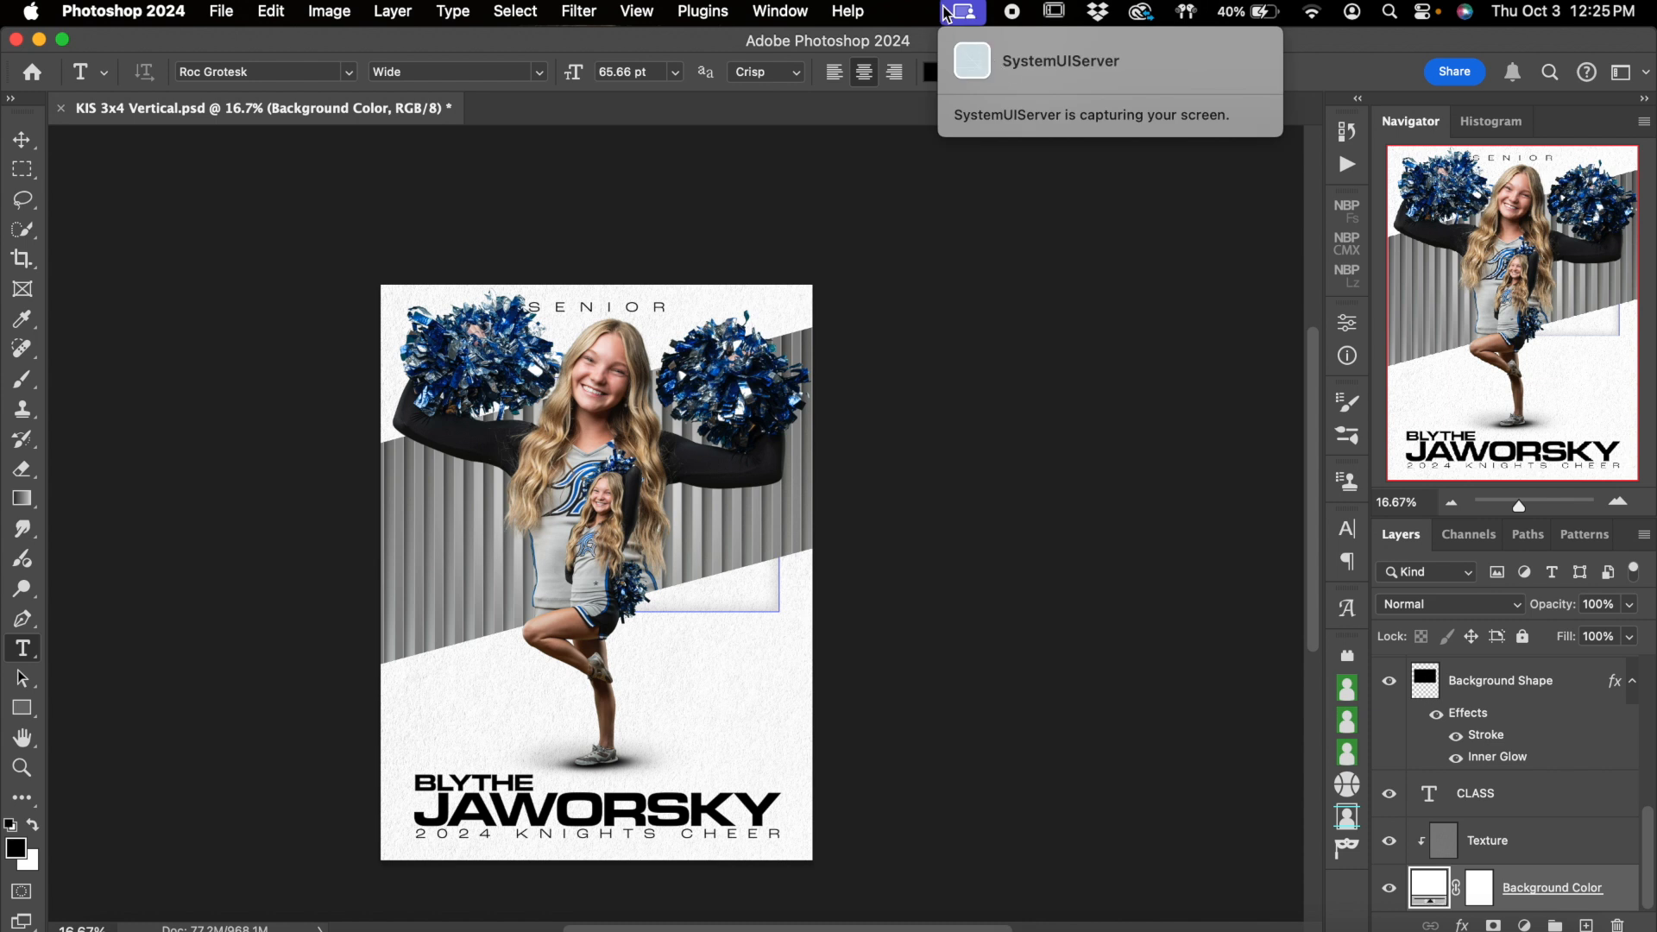
pyautogui.click(947, 14)
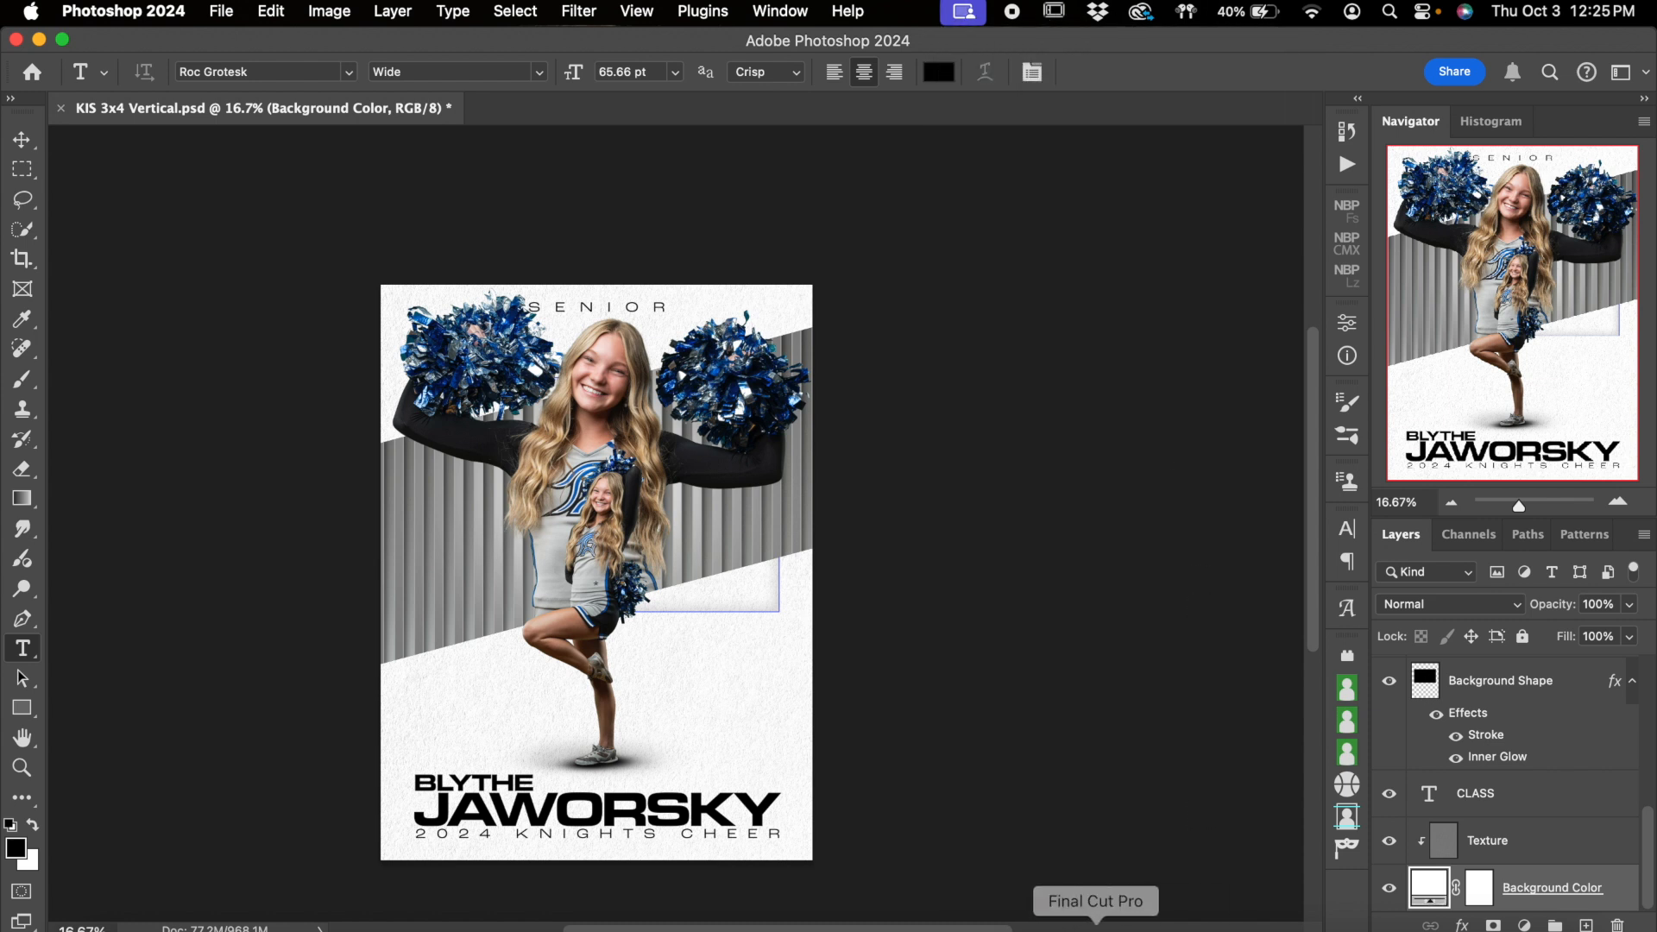